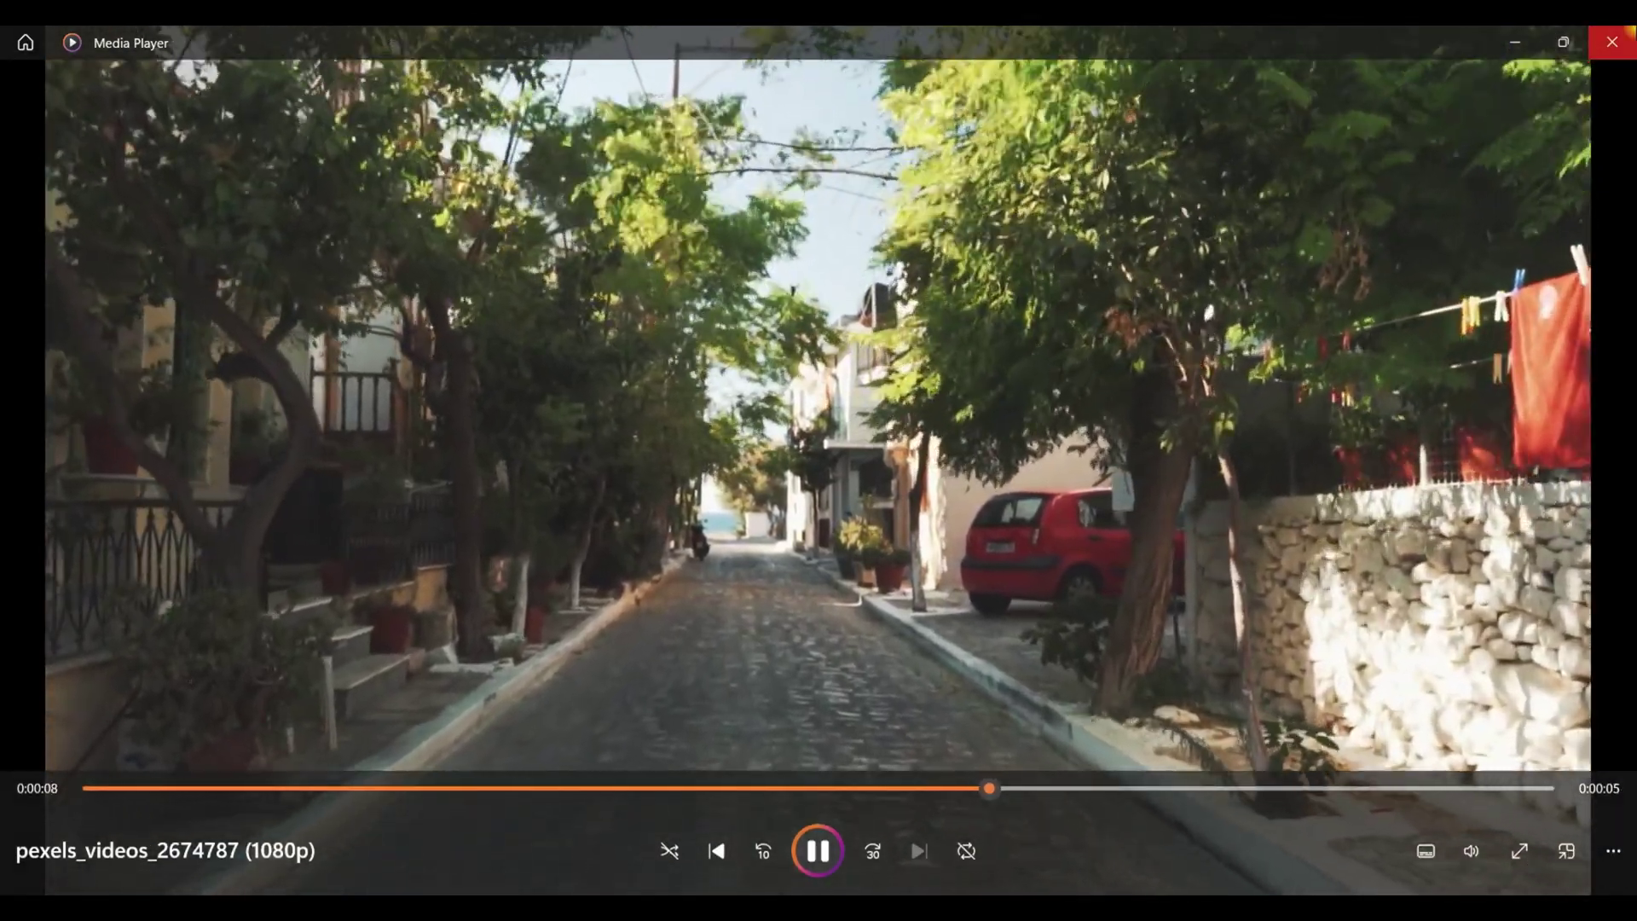
Step: Close Media Player after previewing the pexels_videos_2674787 street clip
left_click(1612, 40)
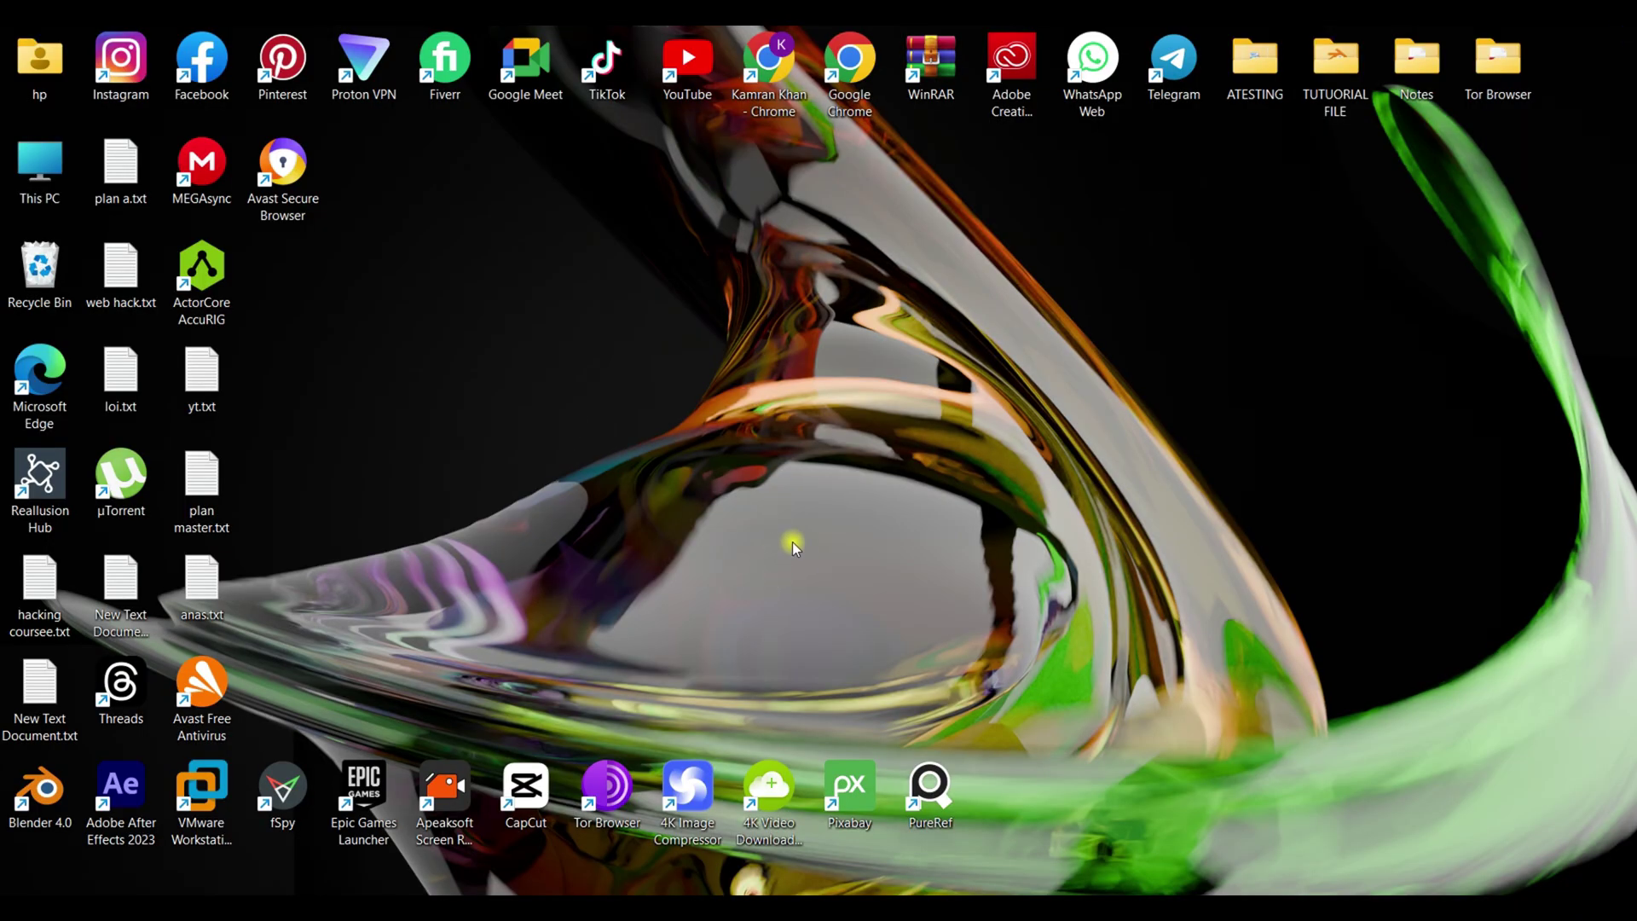
key("alt+Tab")
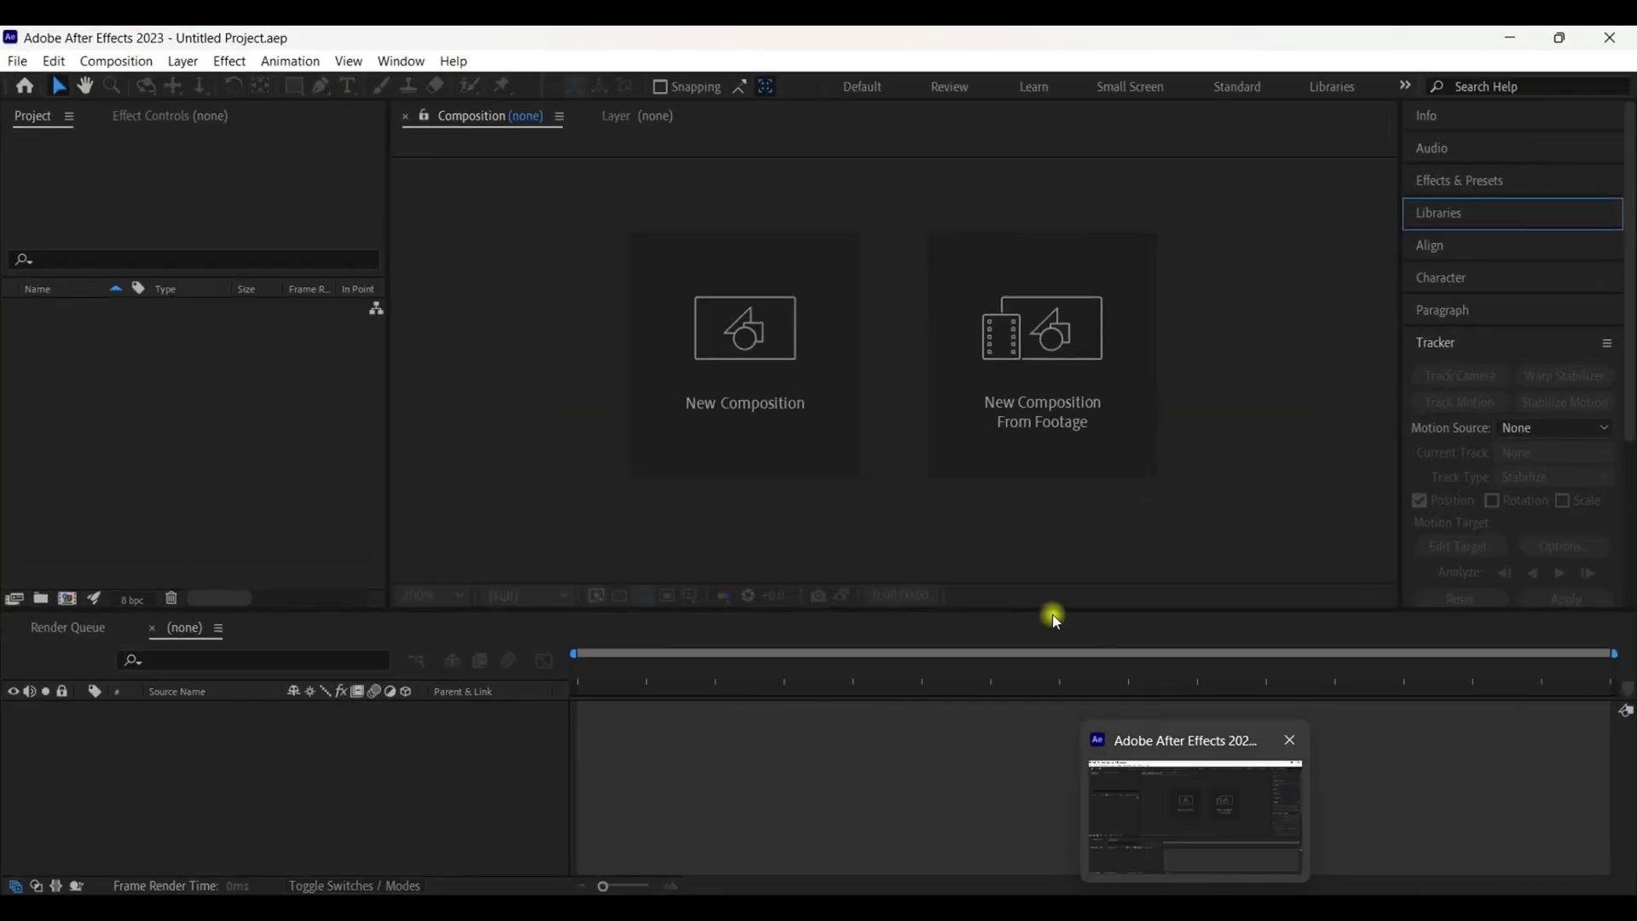
left_click(17, 61)
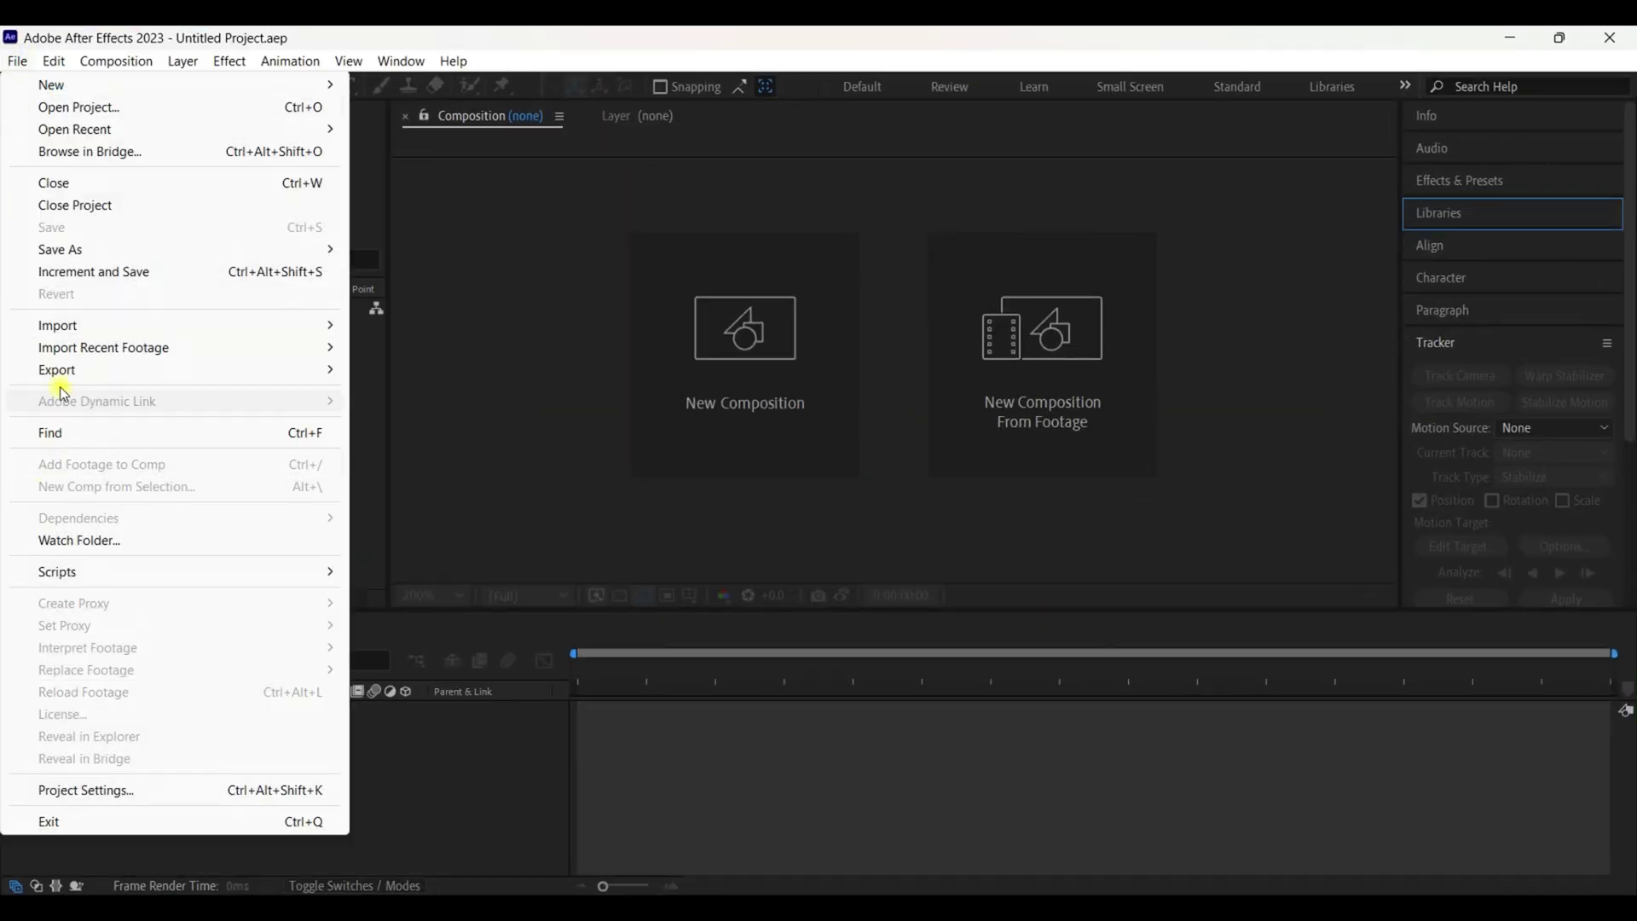
left_click(216, 375)
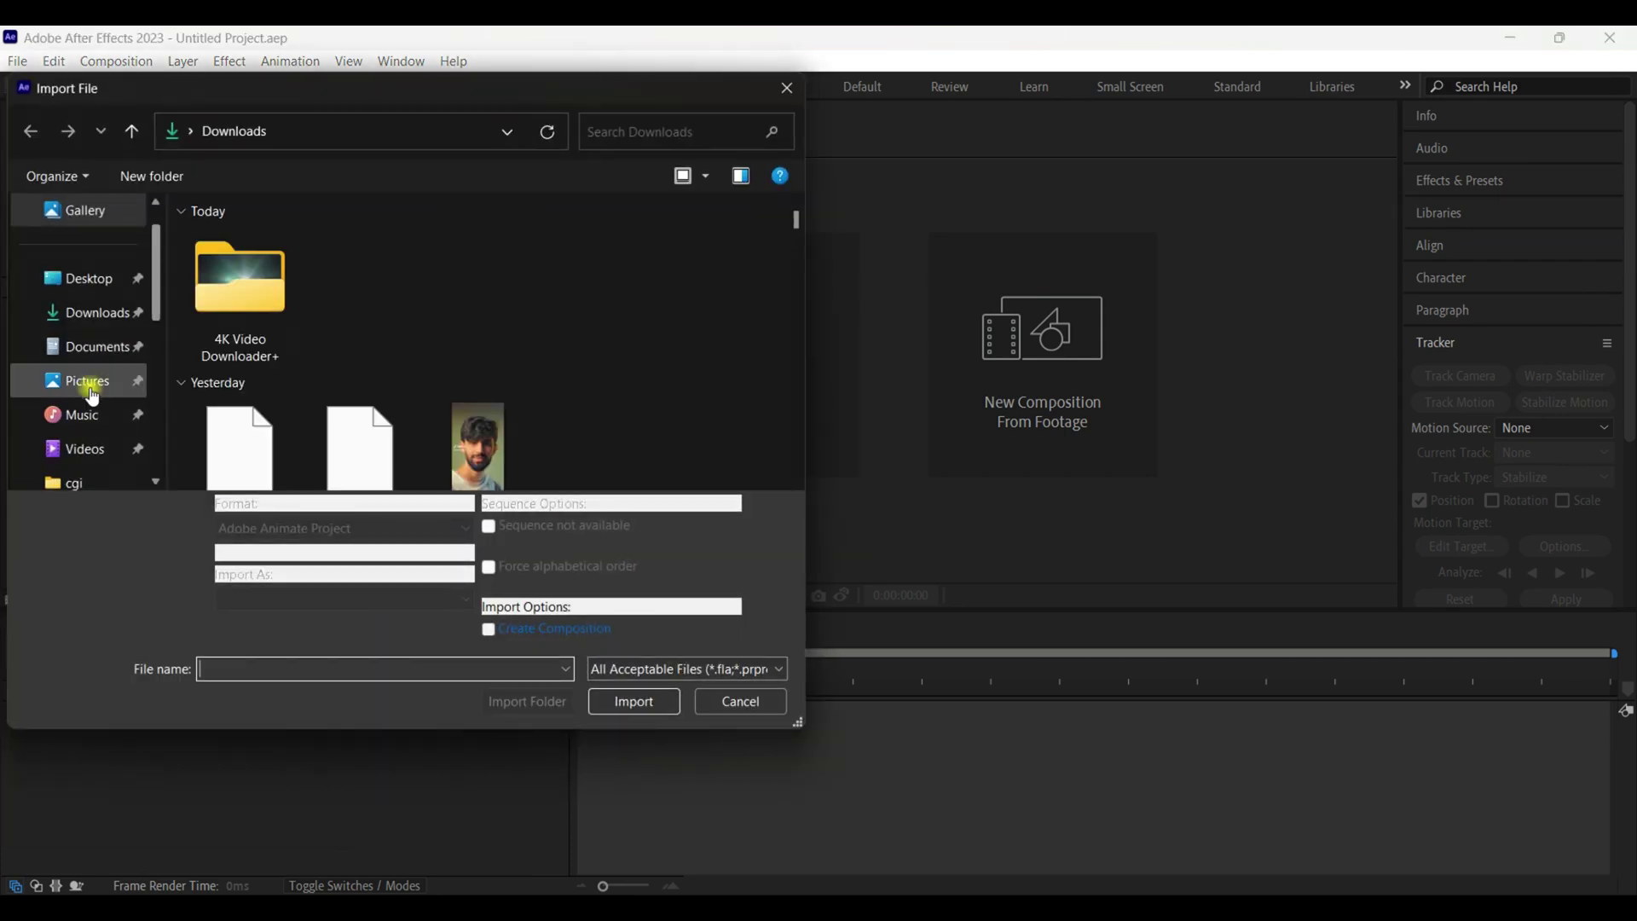
left_click(81, 446)
scroll(505, 341, "down", 2)
double_click(367, 392)
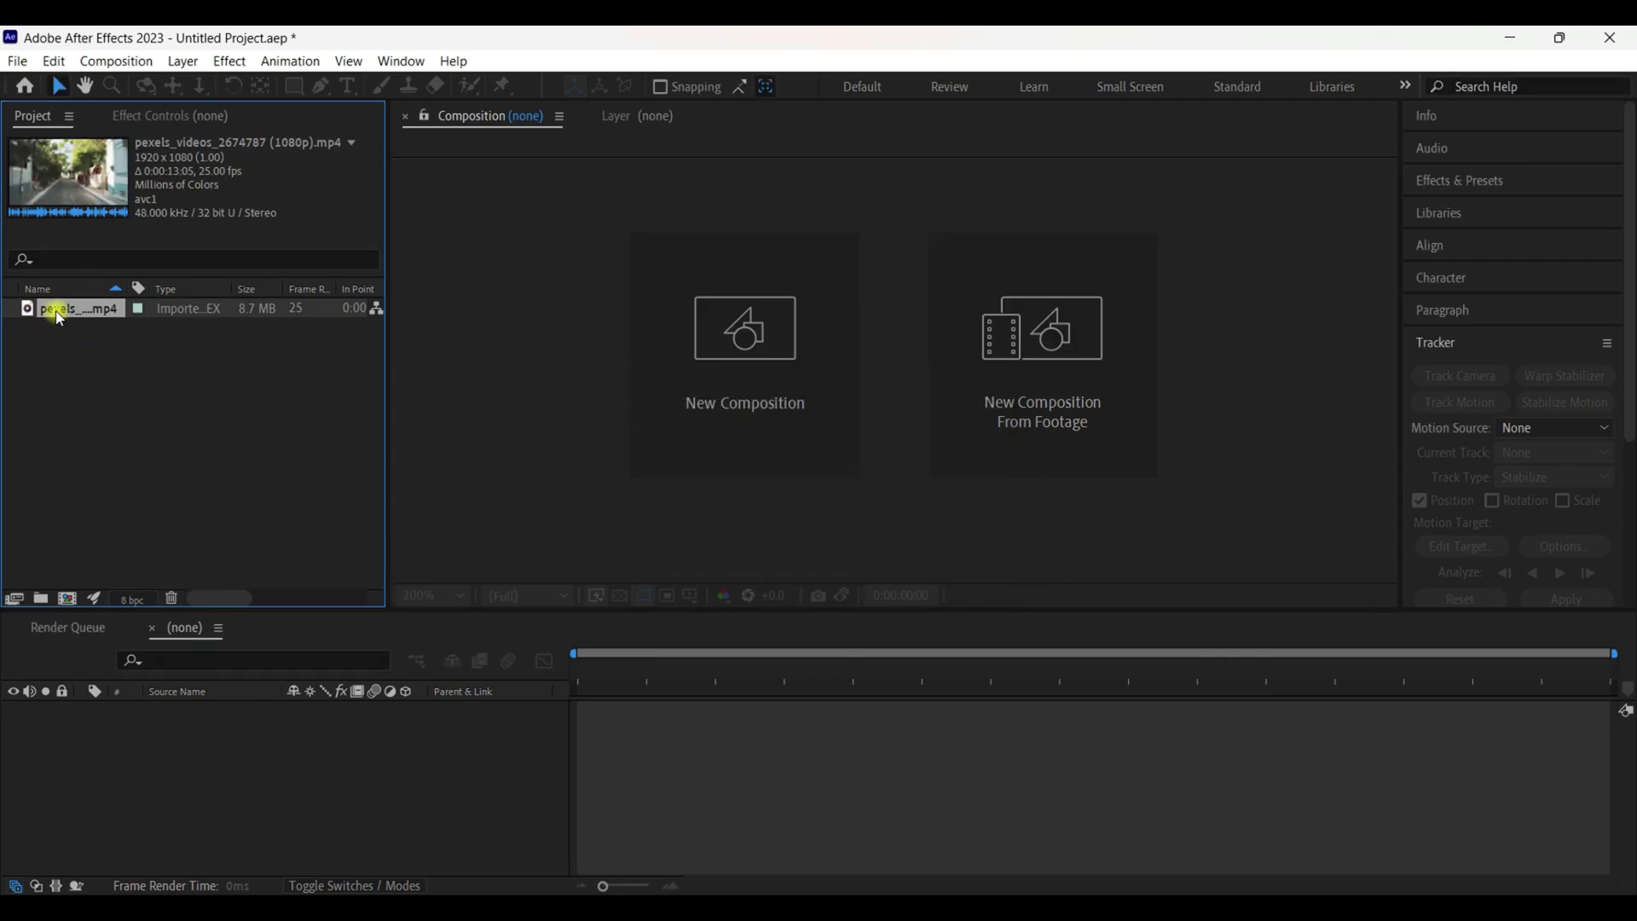
left_click_drag(58, 310, 67, 600)
Step: Set the viewer magnification to 50% and show the Tracker panel
key("comma")
key("comma")
key("comma")
key("comma")
key("comma")
key("comma")
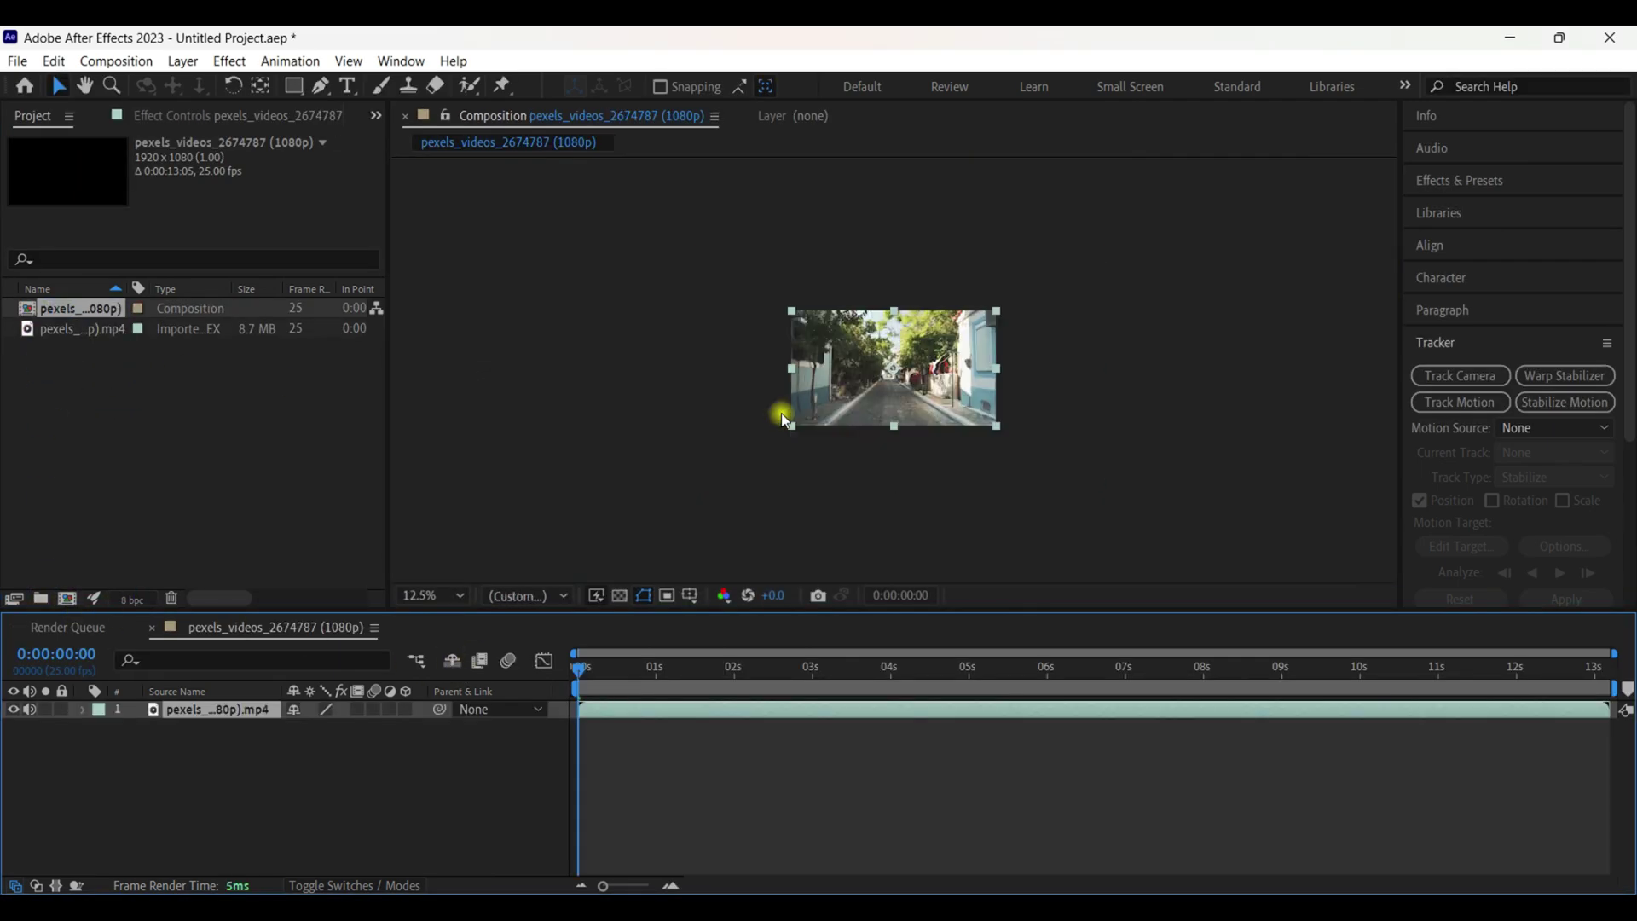
key("period")
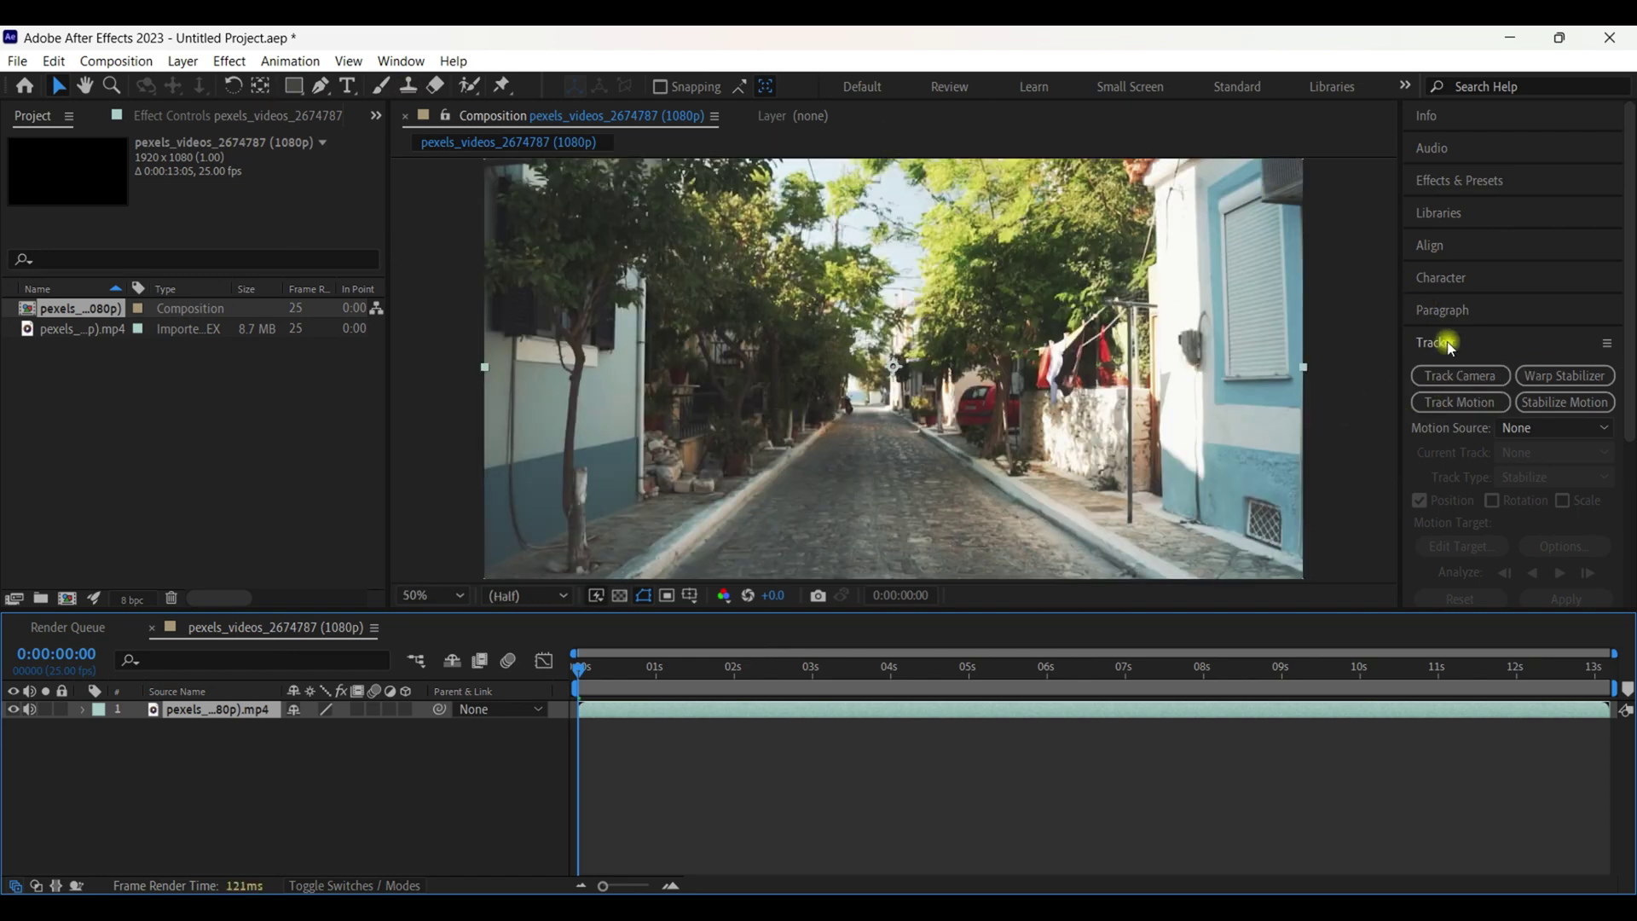
left_click(414, 63)
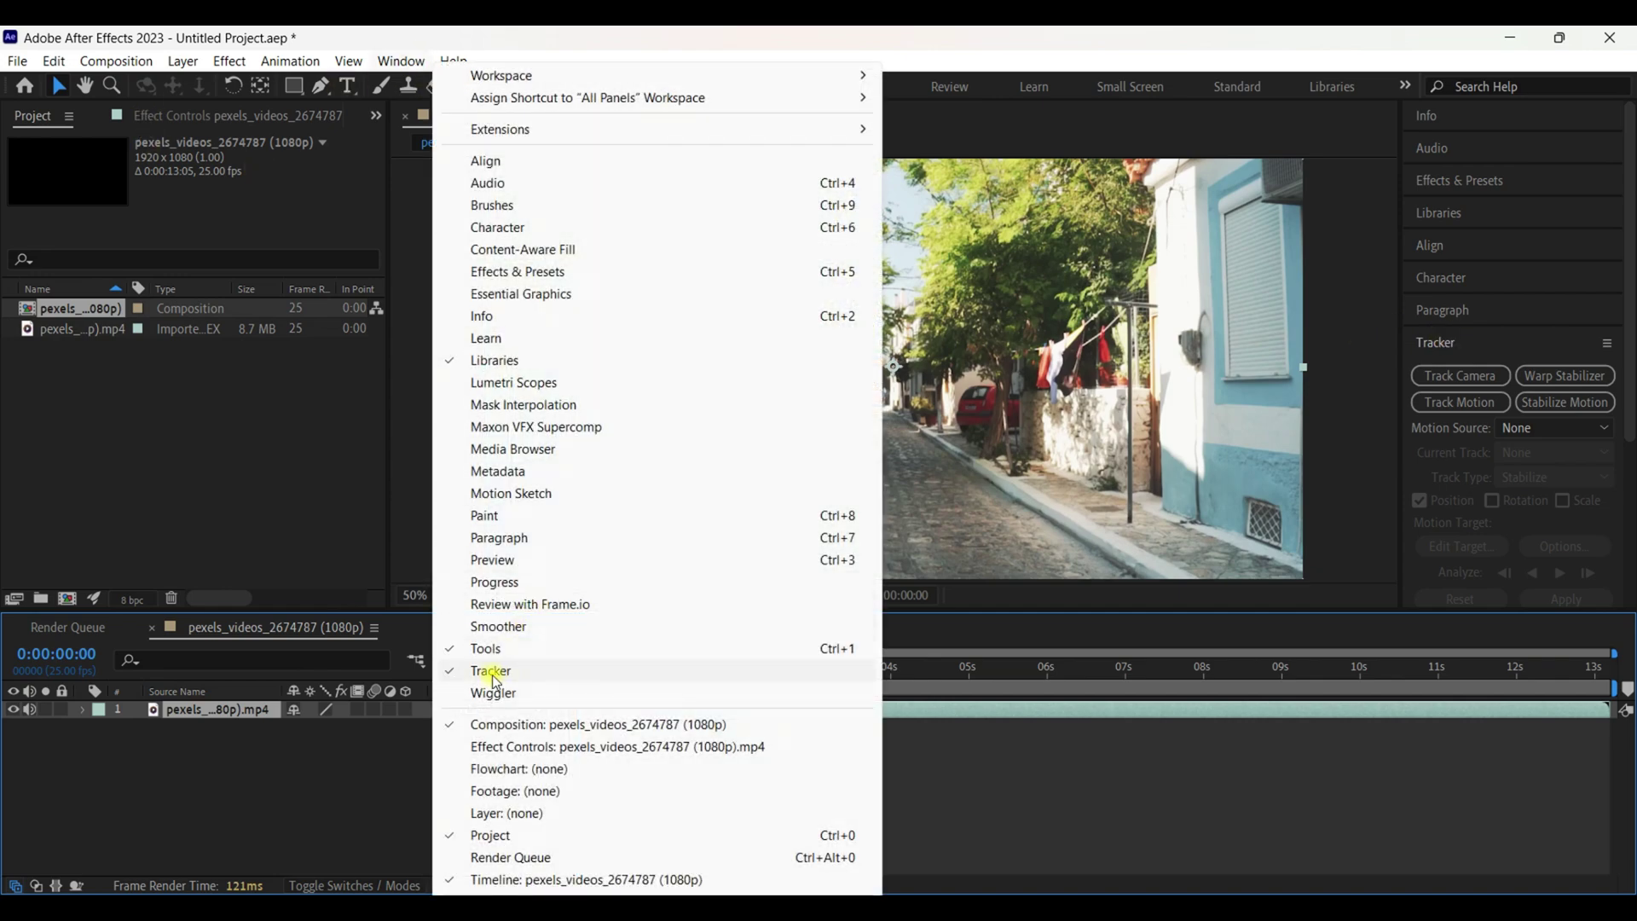
left_click(1465, 339)
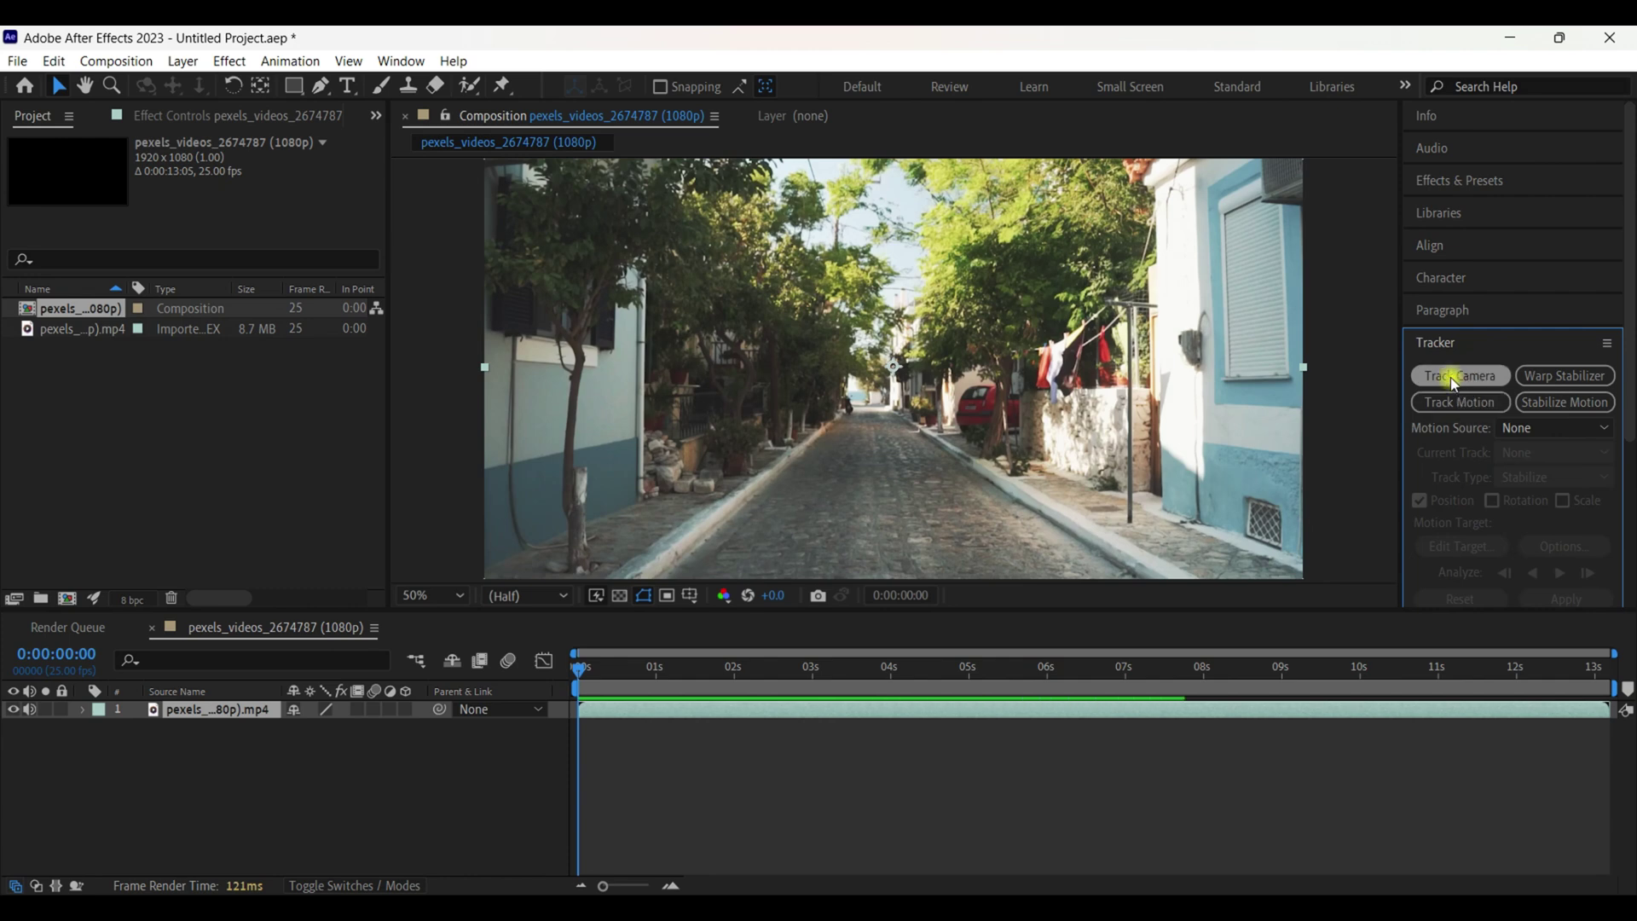
Step: Run Track Camera on the street clip with Detailed Analysis enabled under Advanced
left_click(1466, 377)
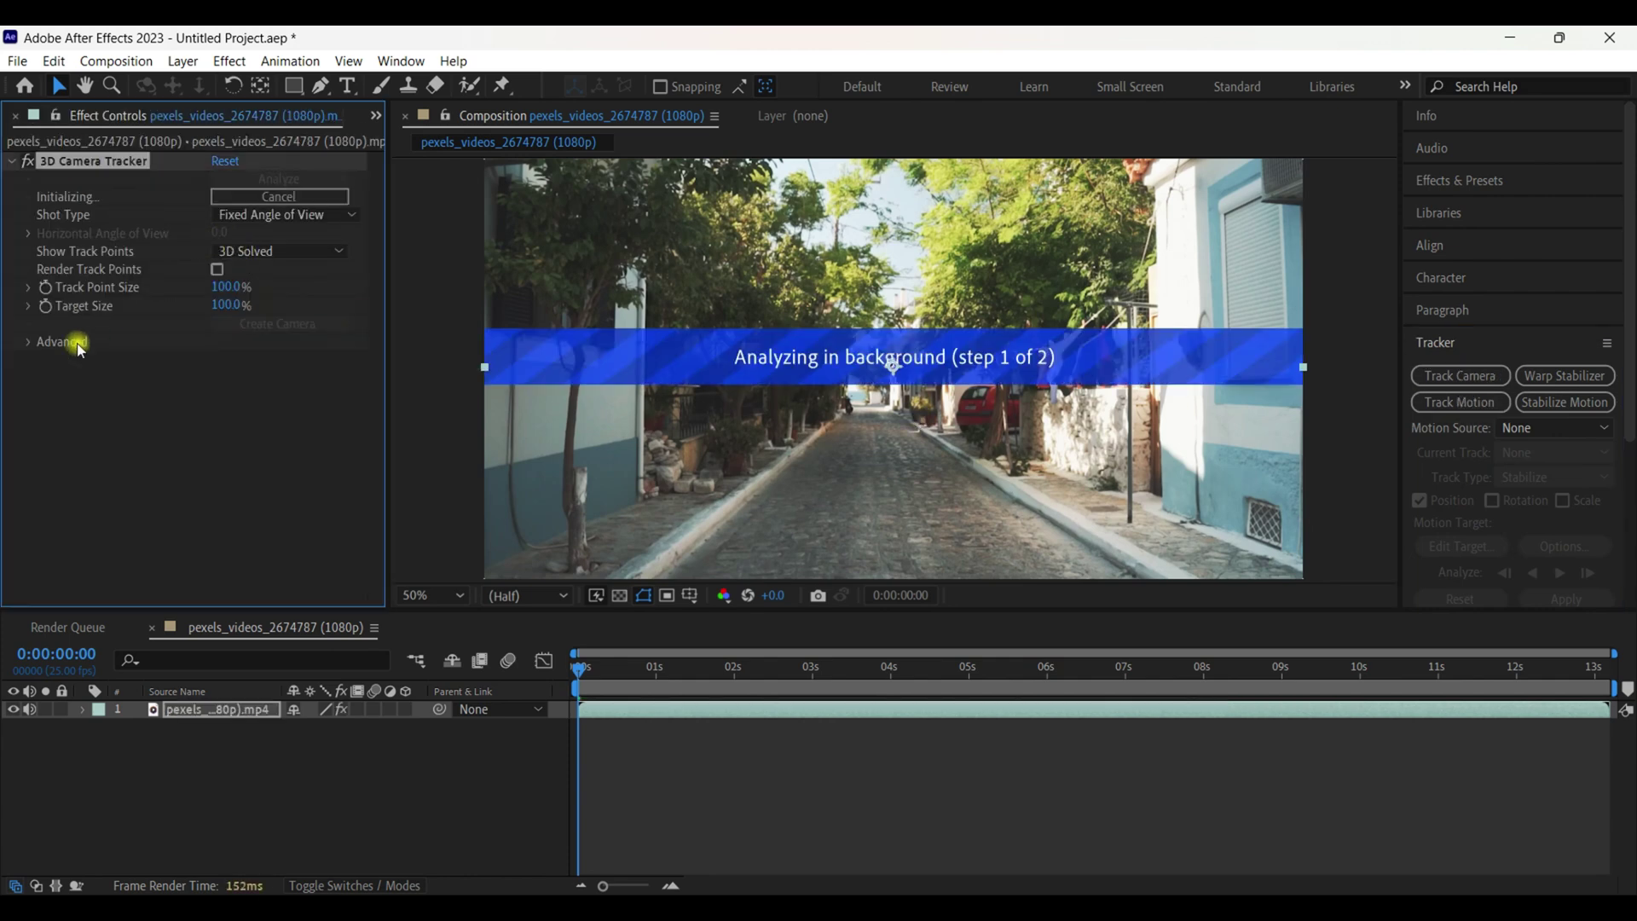
left_click(28, 342)
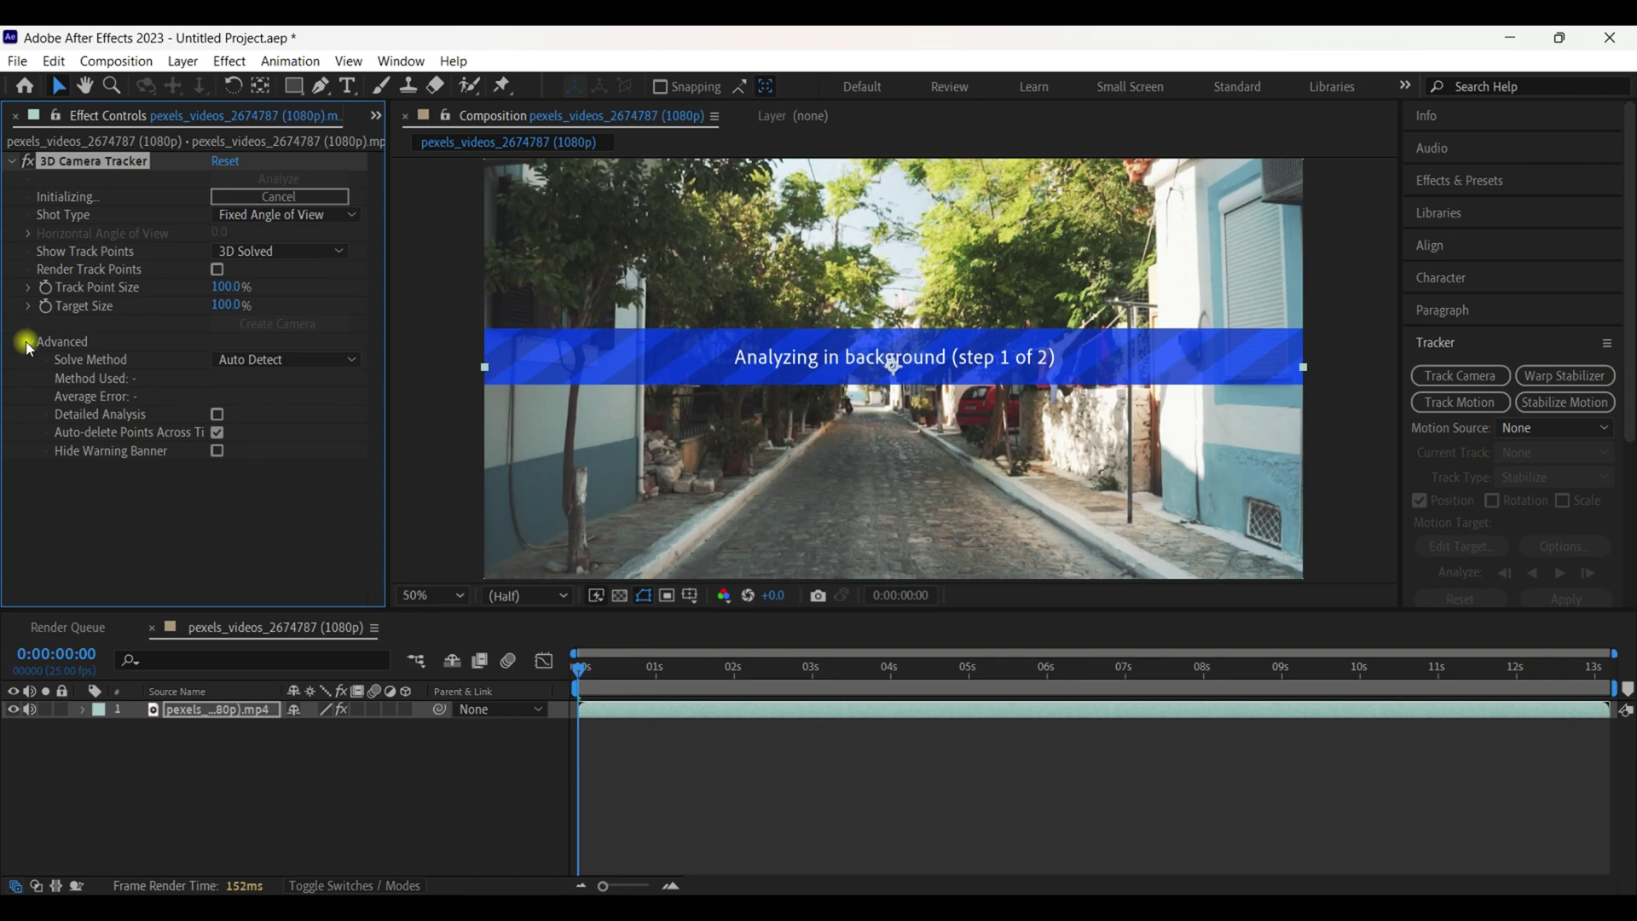
left_click(217, 416)
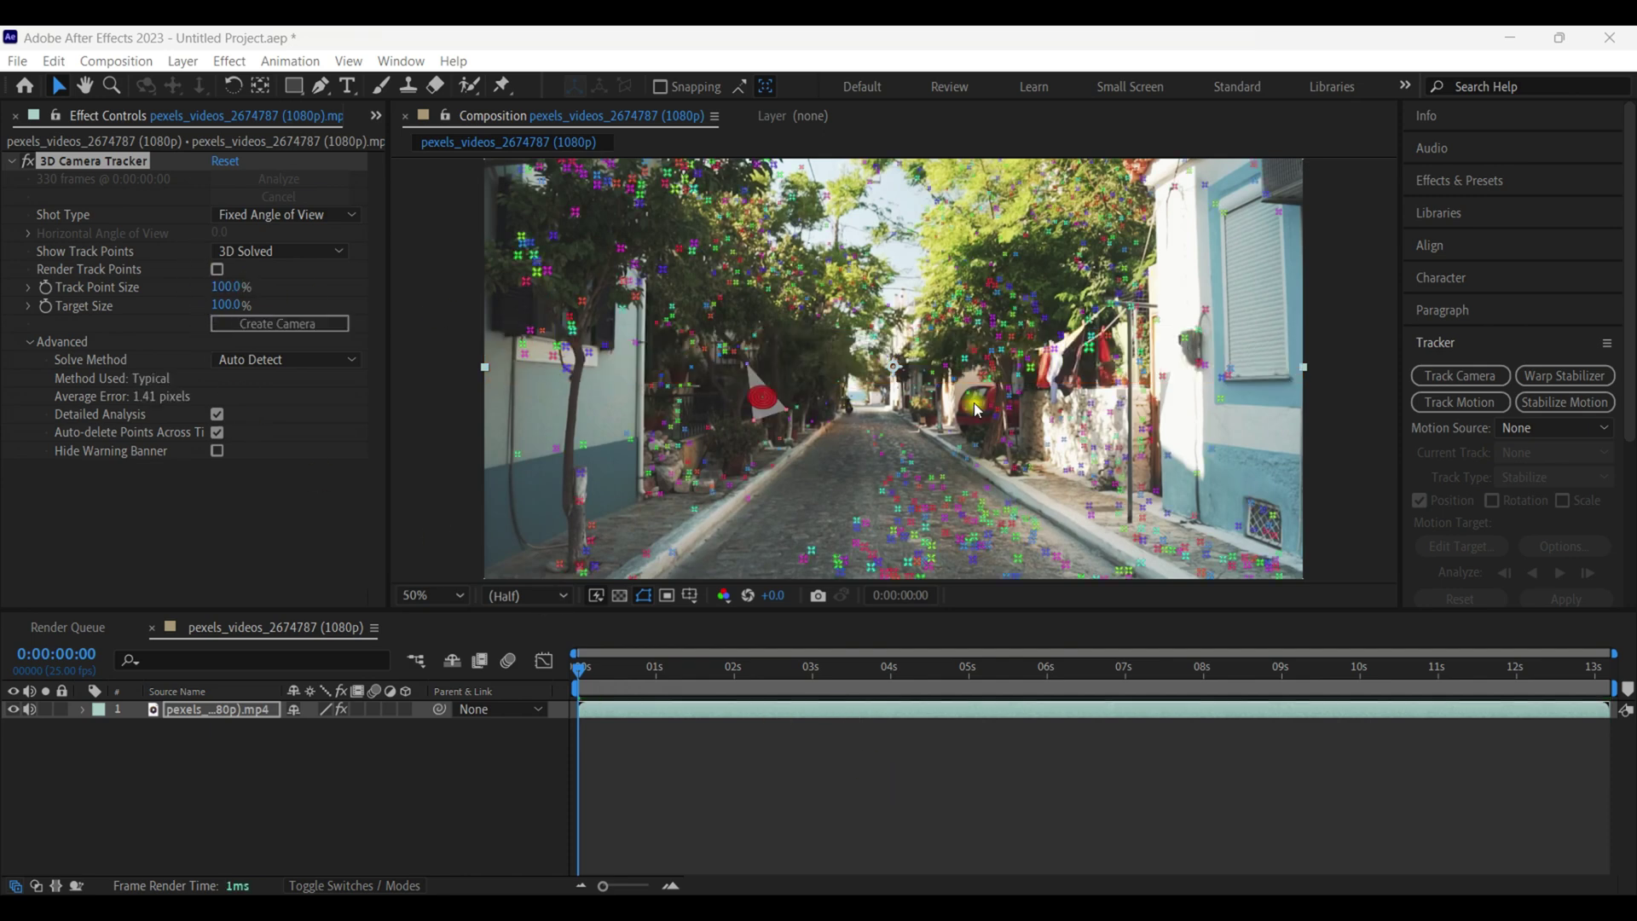
Step: Render track points, scrub the clip to check tracking, and lasso a road cluster
left_click(216, 271)
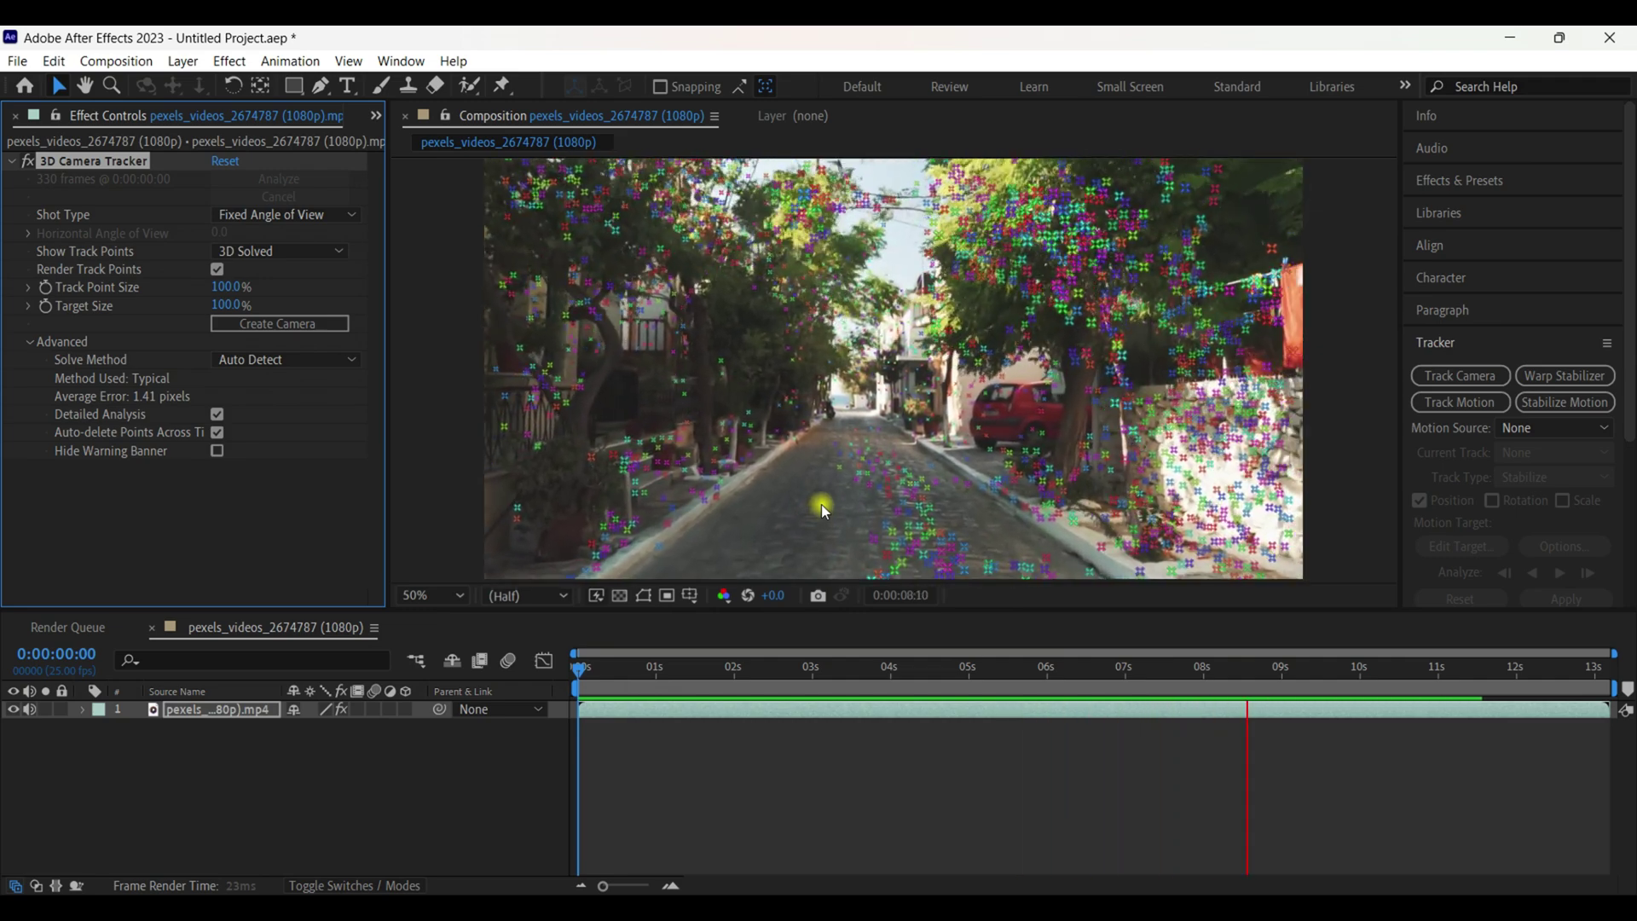
key("space")
left_click_drag(650, 689, 522, 695)
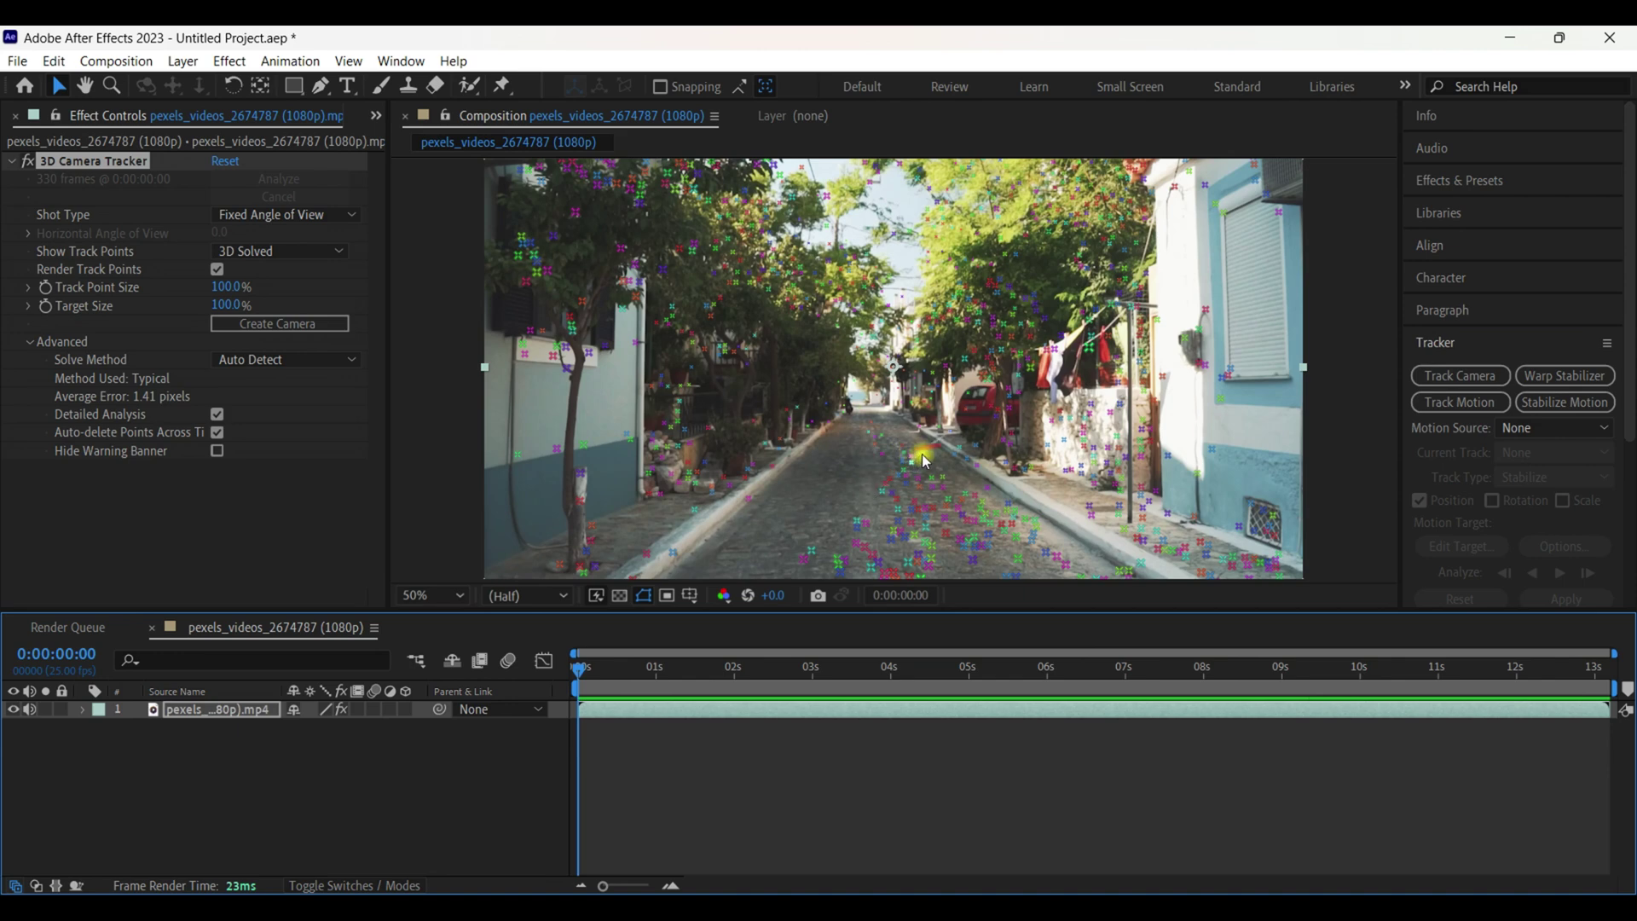
mouse_move(920, 461)
left_mouse_down()
mouse_move(858, 480)
mouse_move(880, 539)
mouse_move(929, 550)
mouse_move(960, 486)
mouse_move(934, 443)
mouse_move(892, 431)
mouse_move(866, 450)
mouse_move(885, 476)
left_mouse_up()
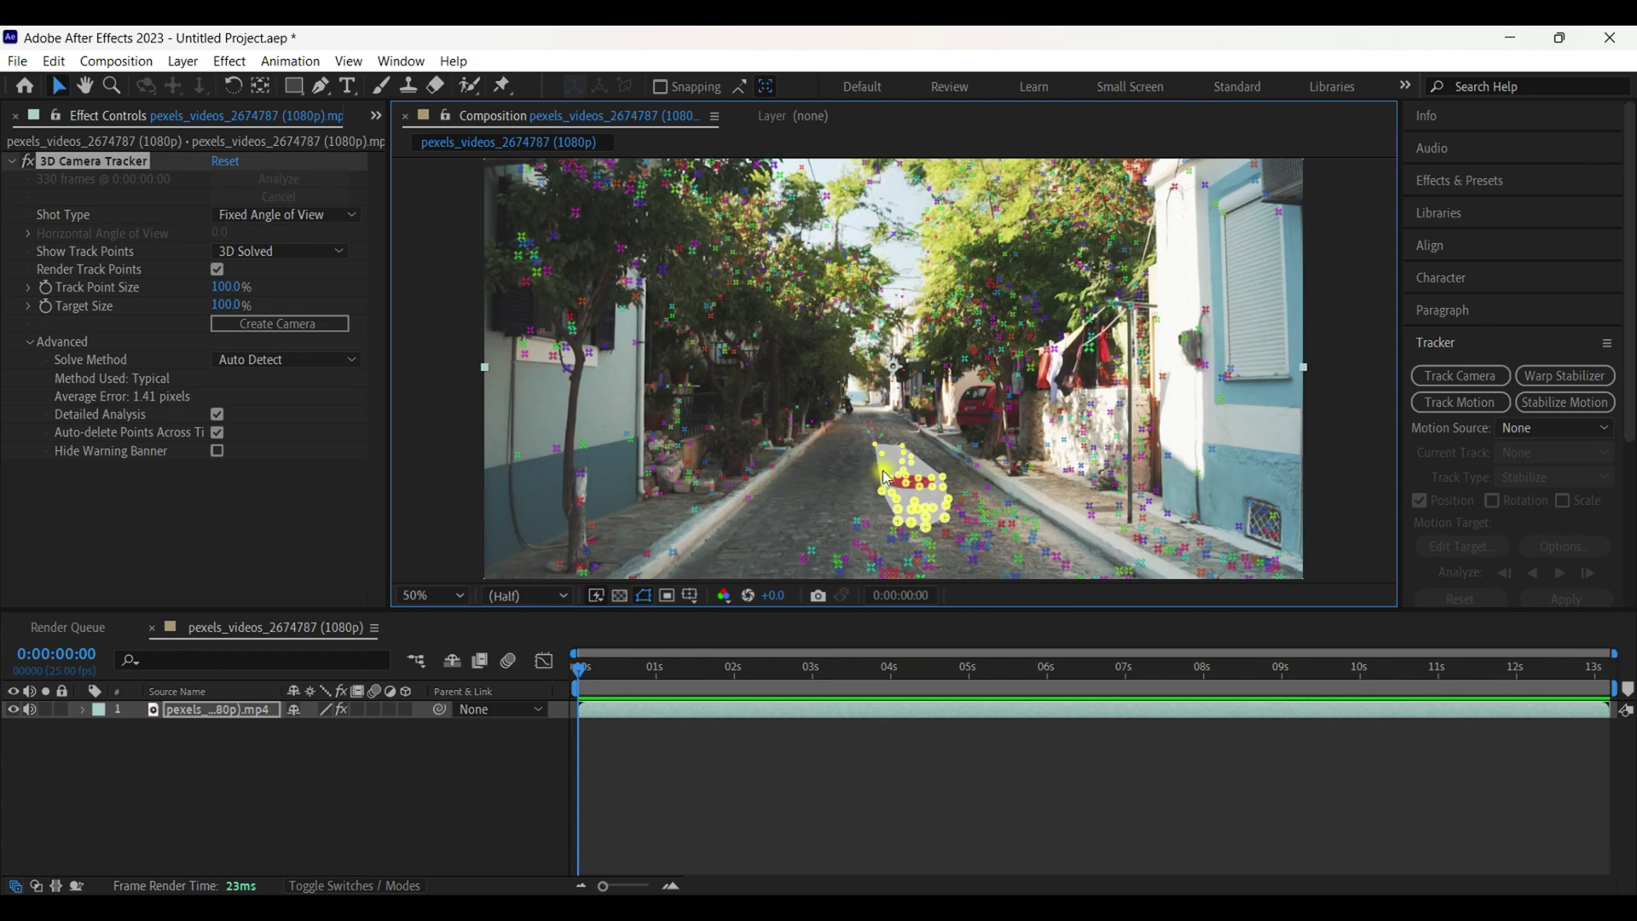
Step: Create Solid and Camera from road-centre track points, hide track points, and preview playback
right_click(905, 425)
key("Delete")
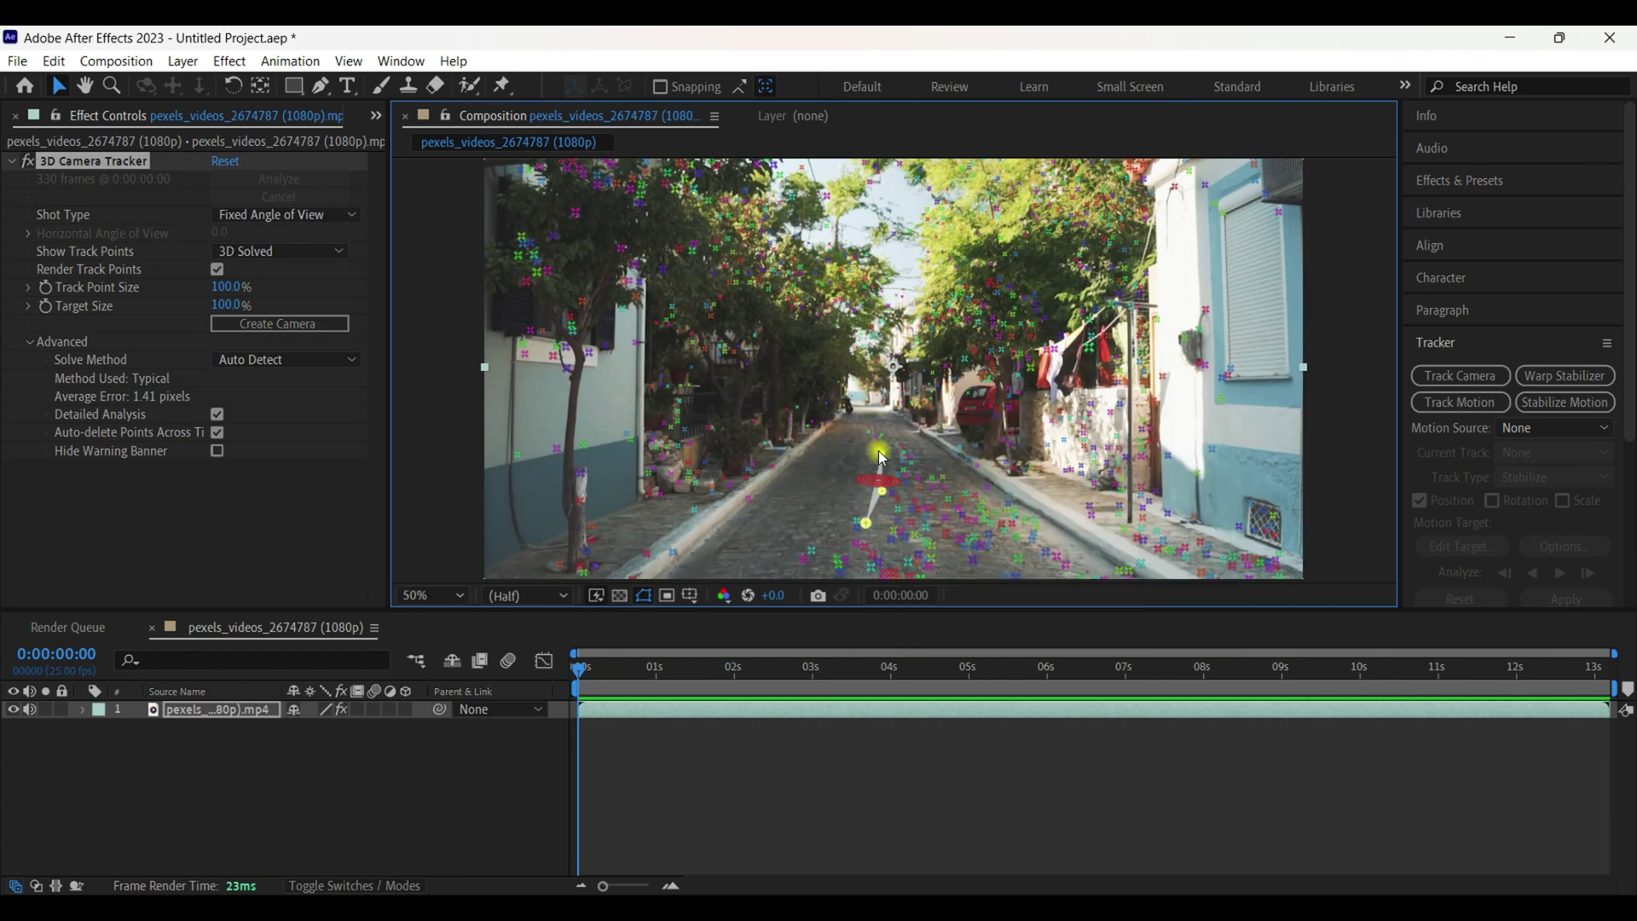
mouse_move(915, 458)
left_mouse_down()
mouse_move(862, 463)
mouse_move(871, 505)
mouse_move(910, 511)
mouse_move(933, 499)
mouse_move(915, 471)
left_mouse_up()
right_click(915, 471)
left_click(964, 502)
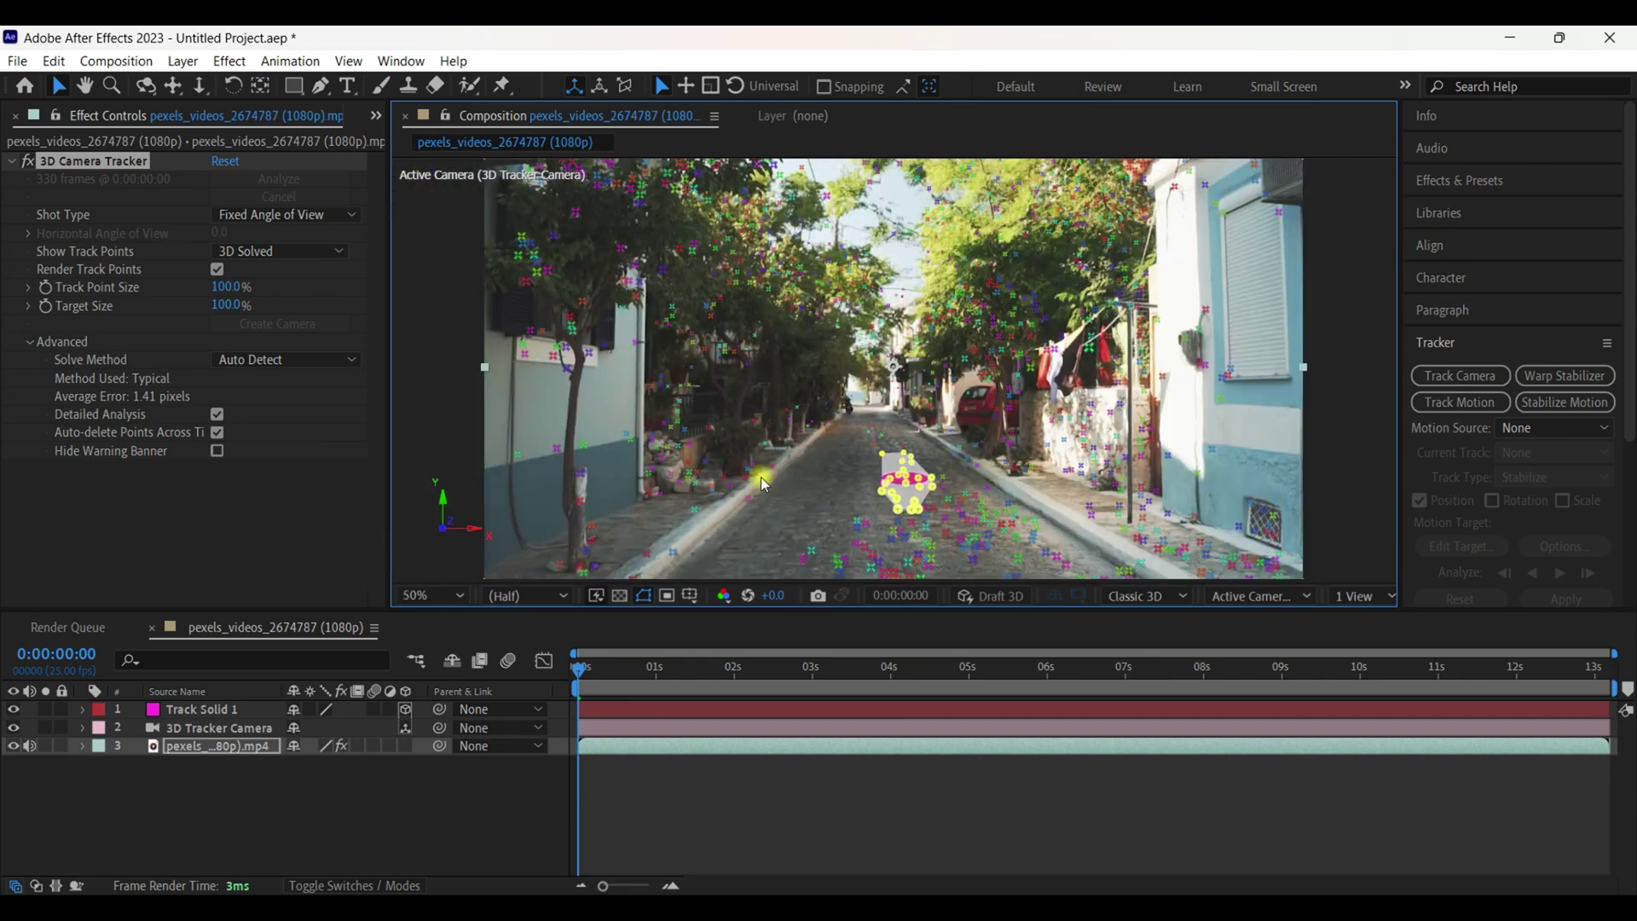
left_click(217, 269)
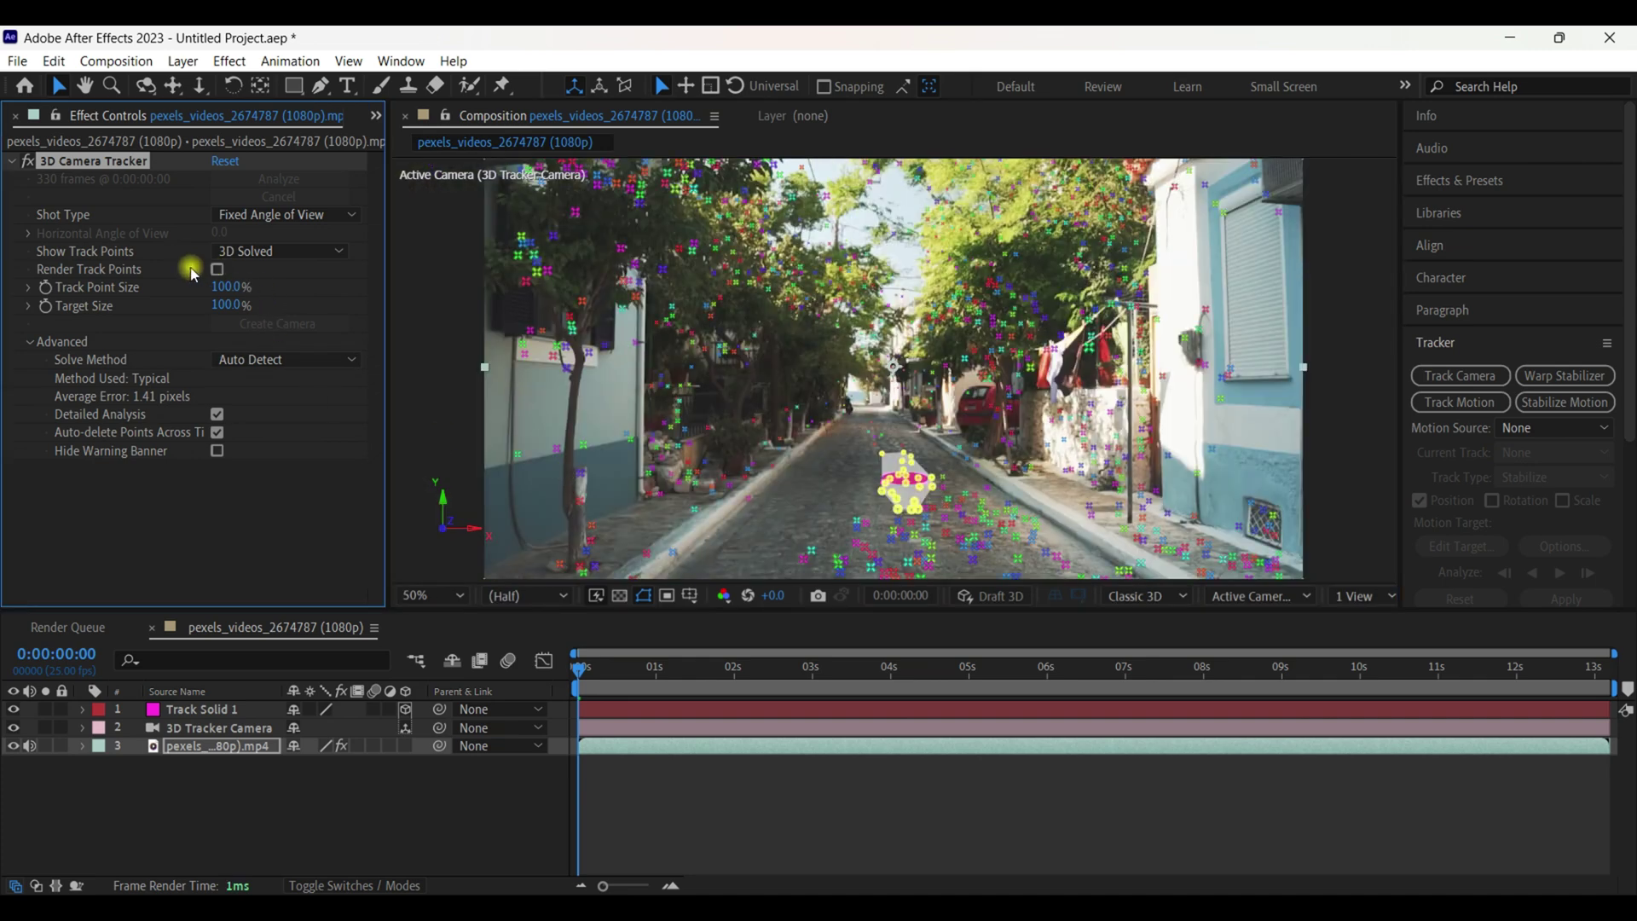
key("space")
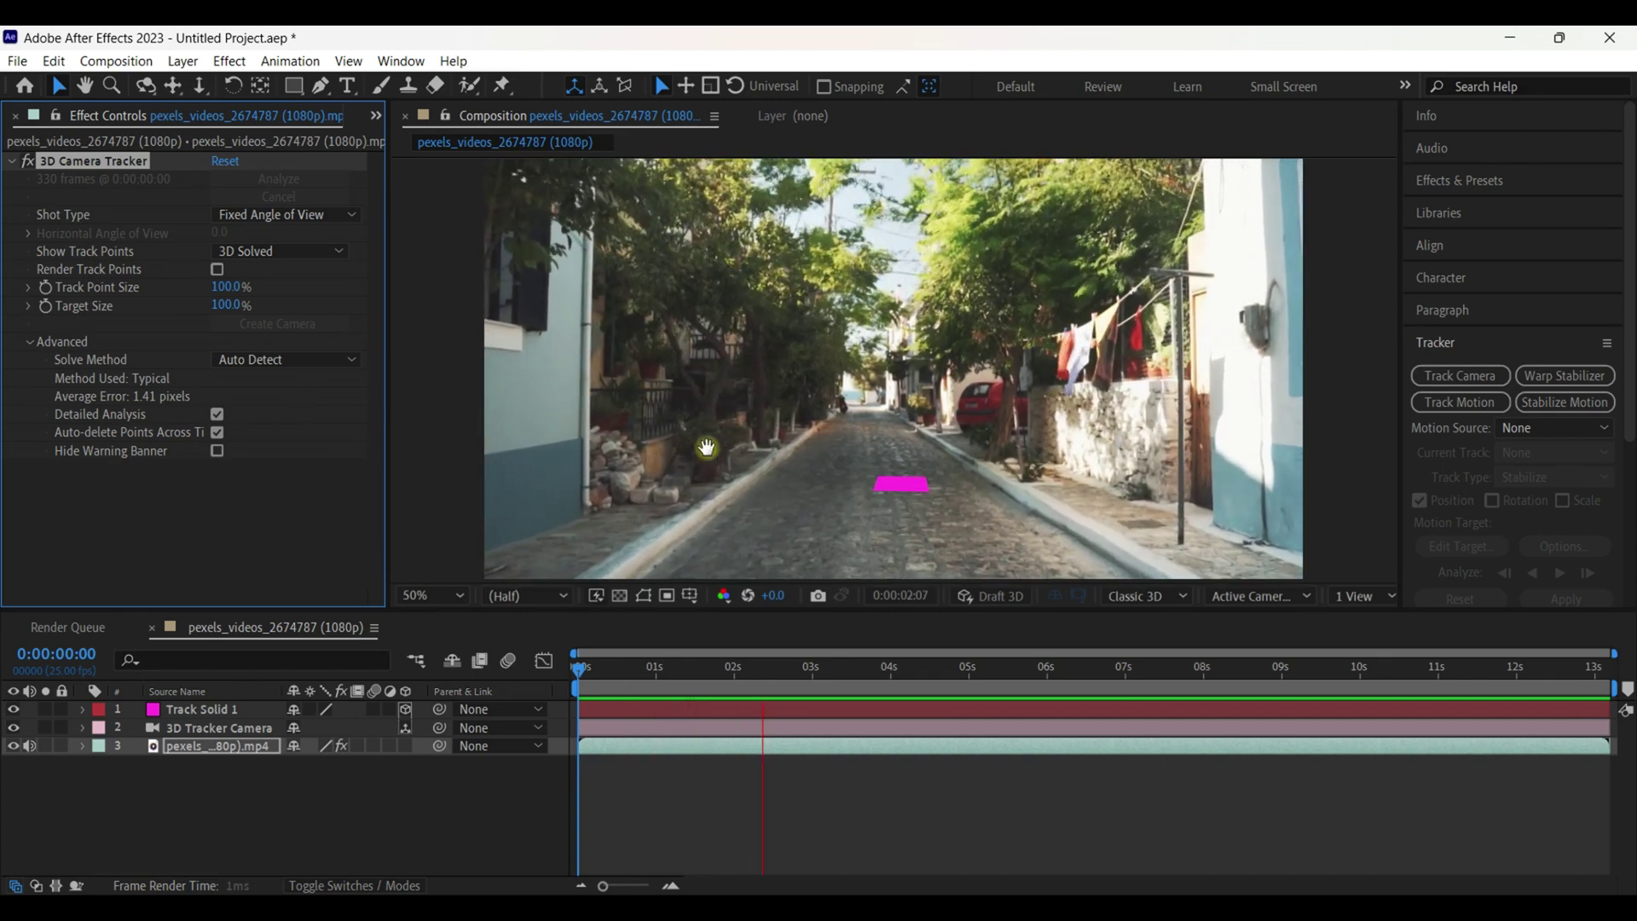
scroll(793, 460, "up", 2)
left_click_drag(785, 523, 699, 346)
left_click(142, 517)
key("space")
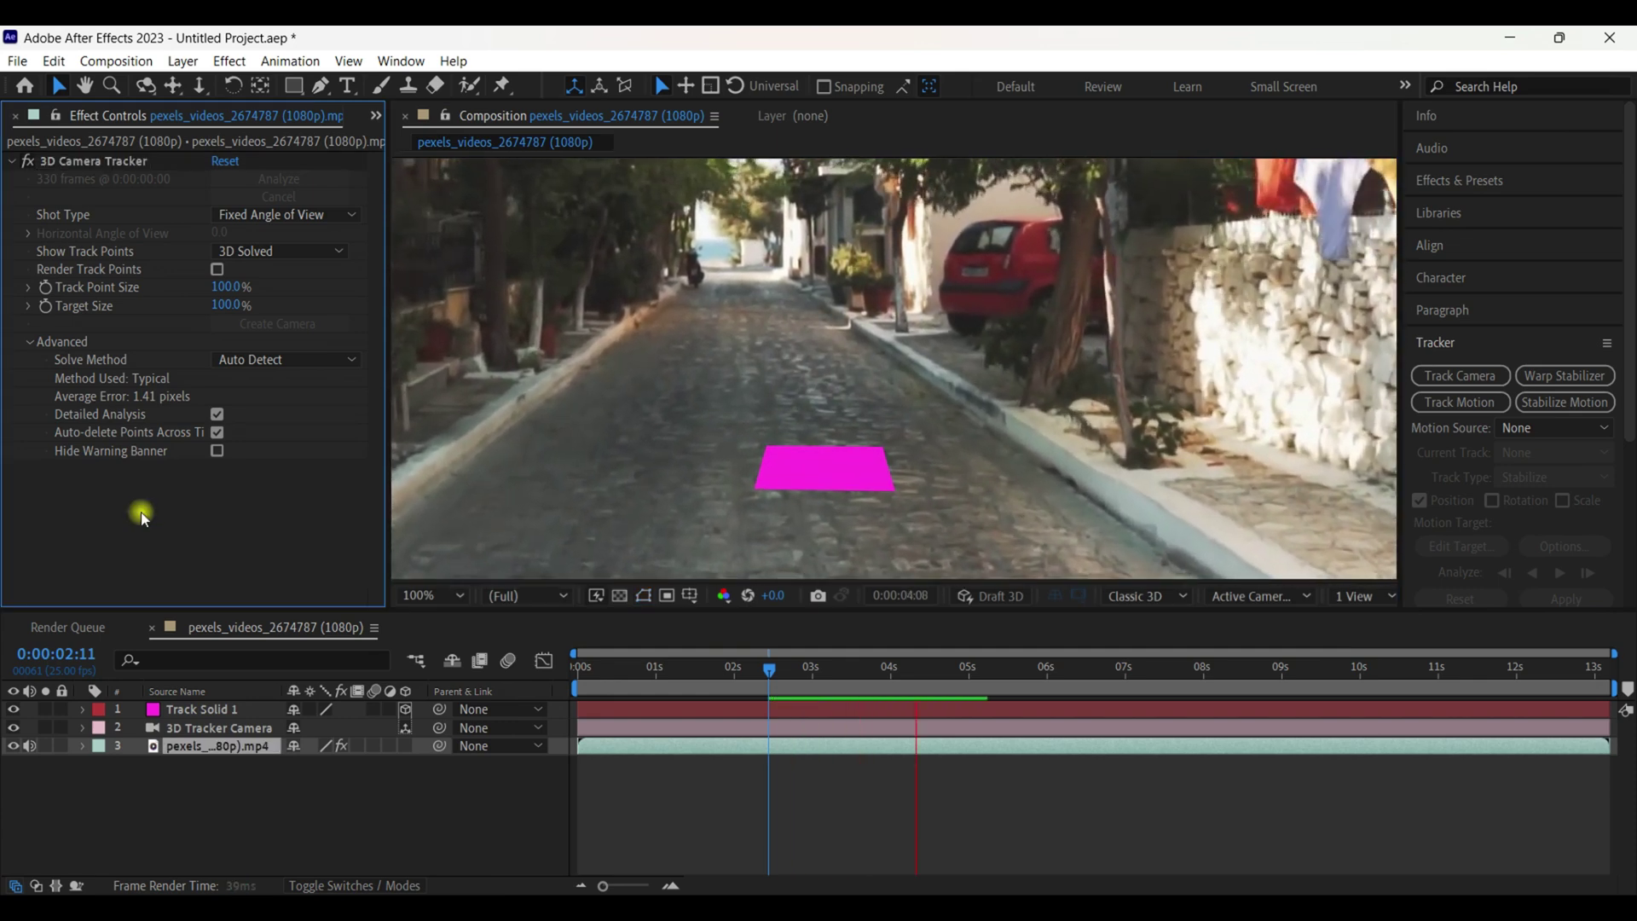
scroll(954, 397, "down", 4)
scroll(953, 397, "up", 2)
left_click_drag(718, 394, 750, 431)
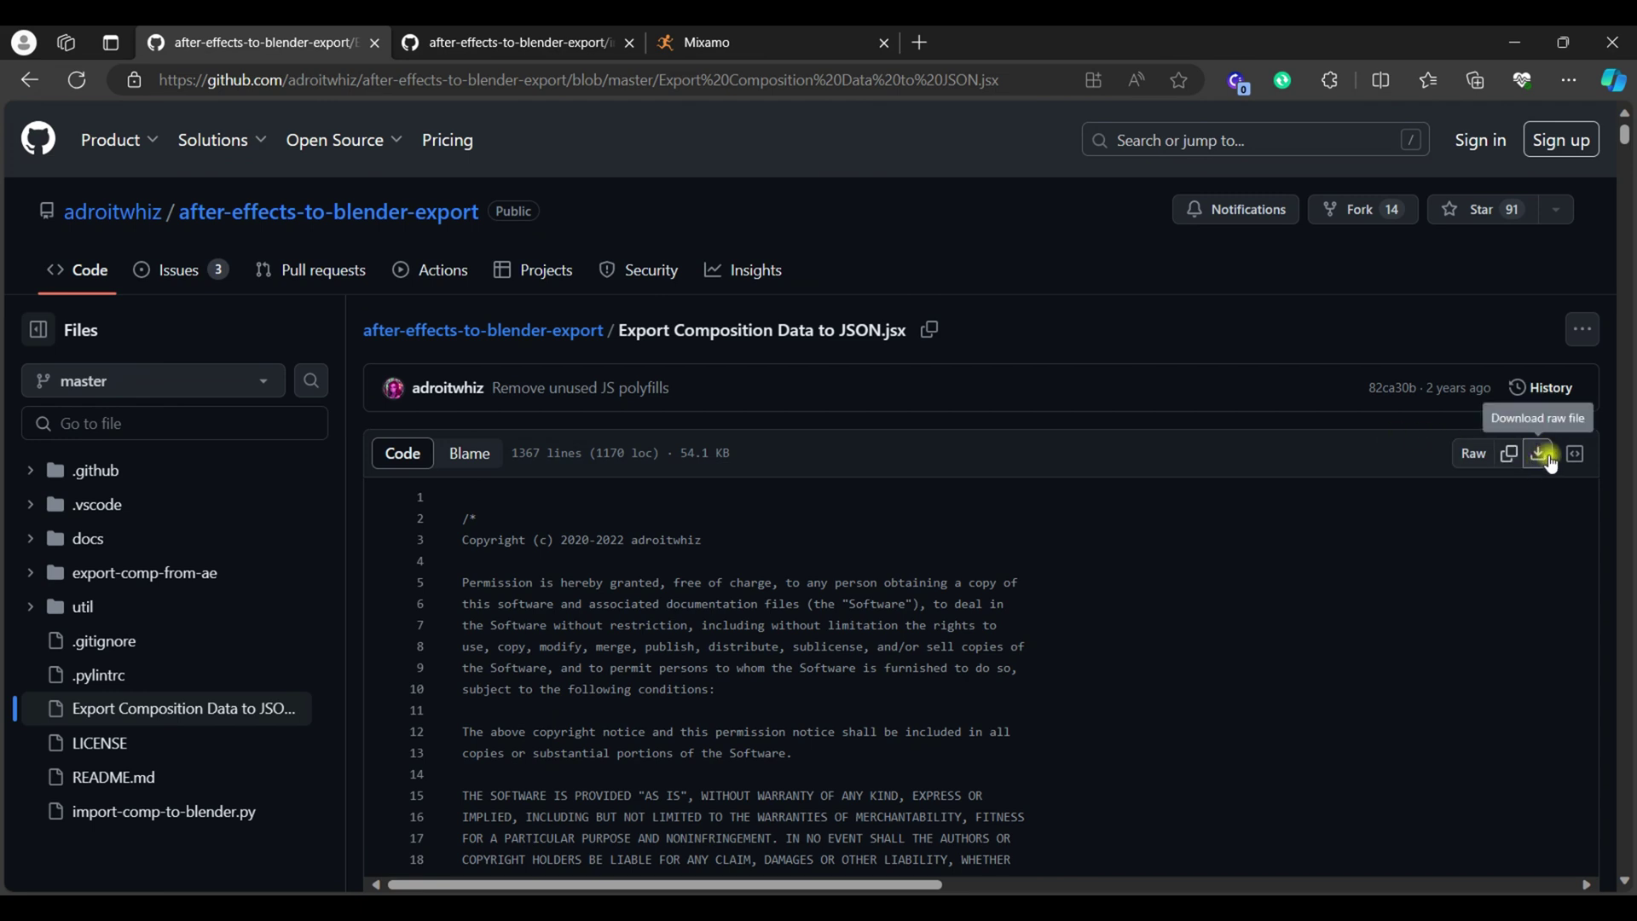
Step: Open the after-effects-to-blender-export repository page on GitHub
left_click(601, 329)
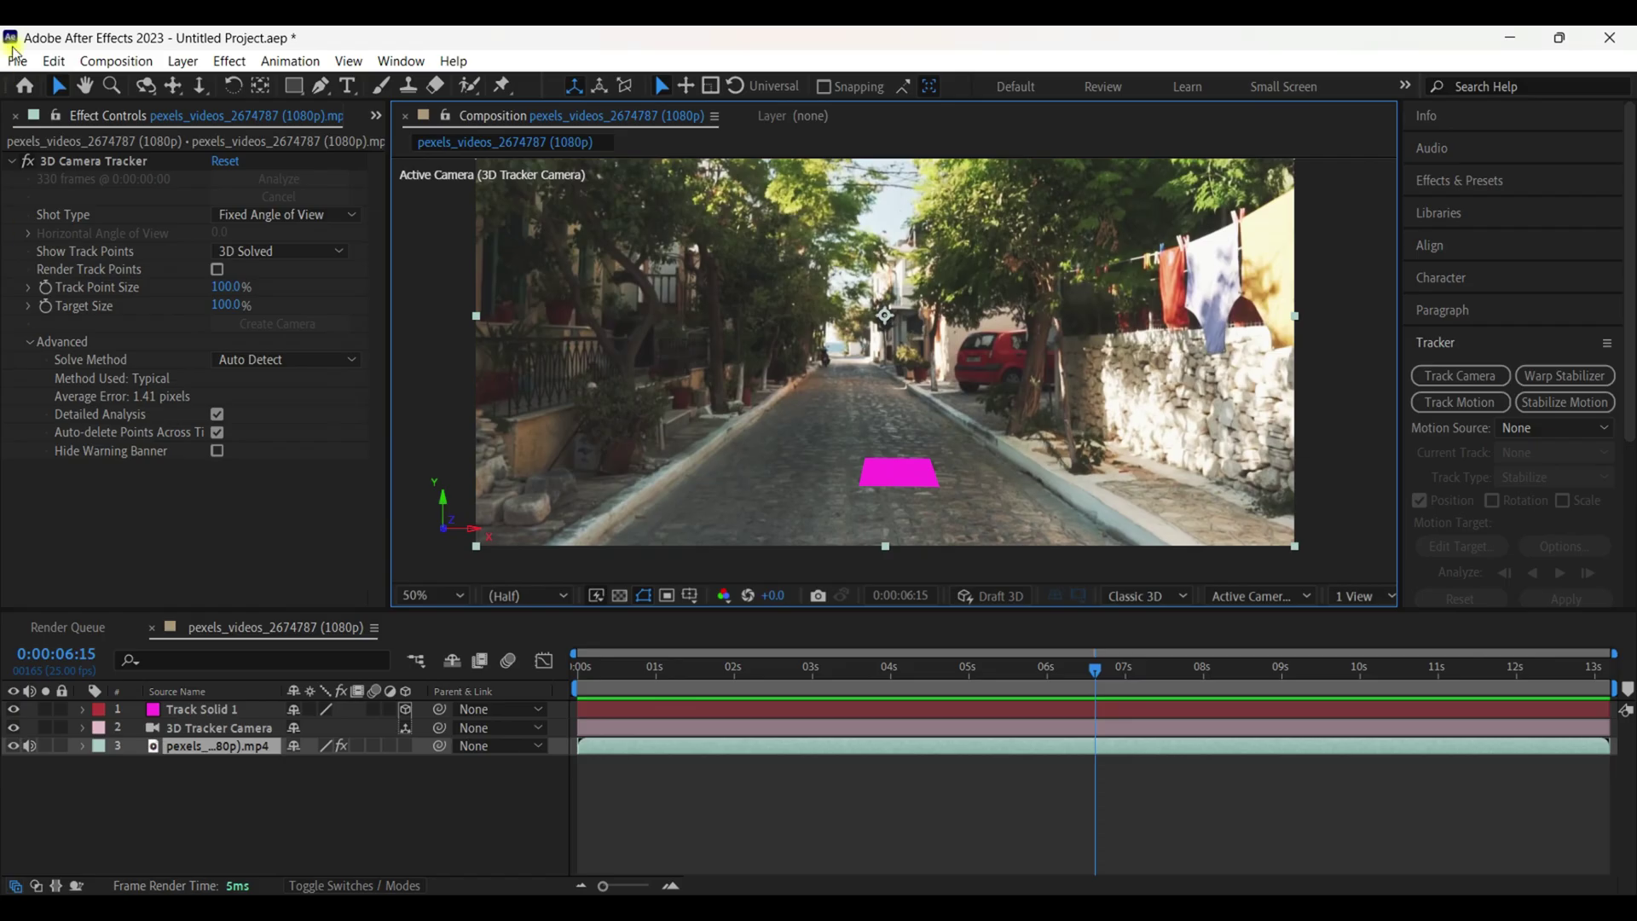
Step: Select the footage, solid and camera layers and run Export Composition Data to JSON
left_click(604, 766)
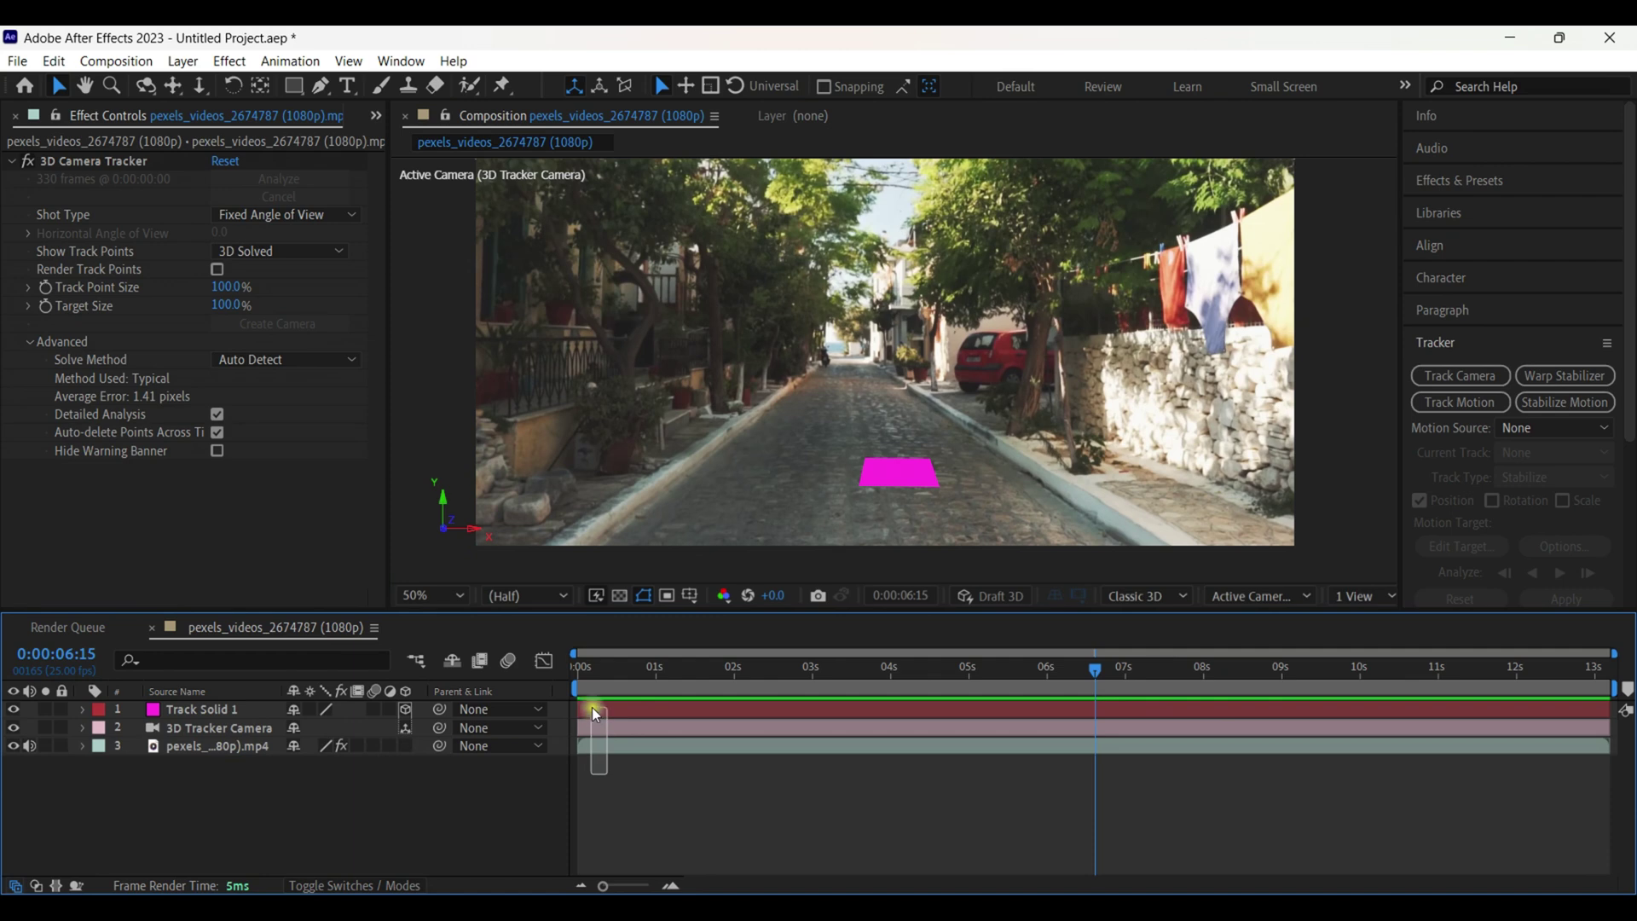
left_click(631, 745)
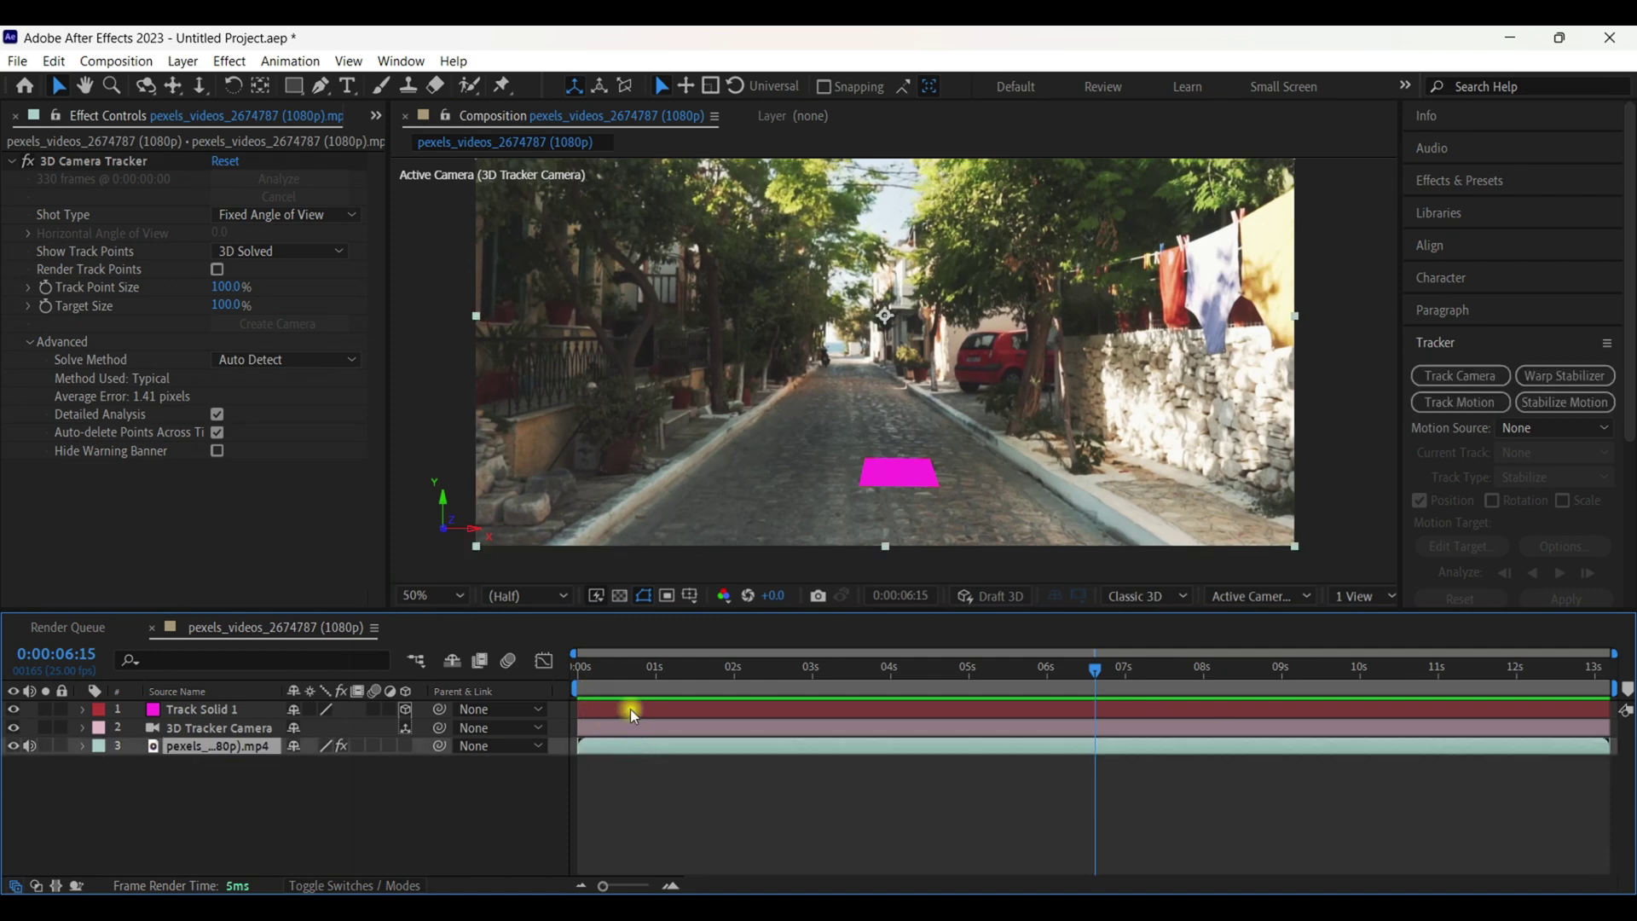
left_click(631, 709, "shift")
left_click(17, 60)
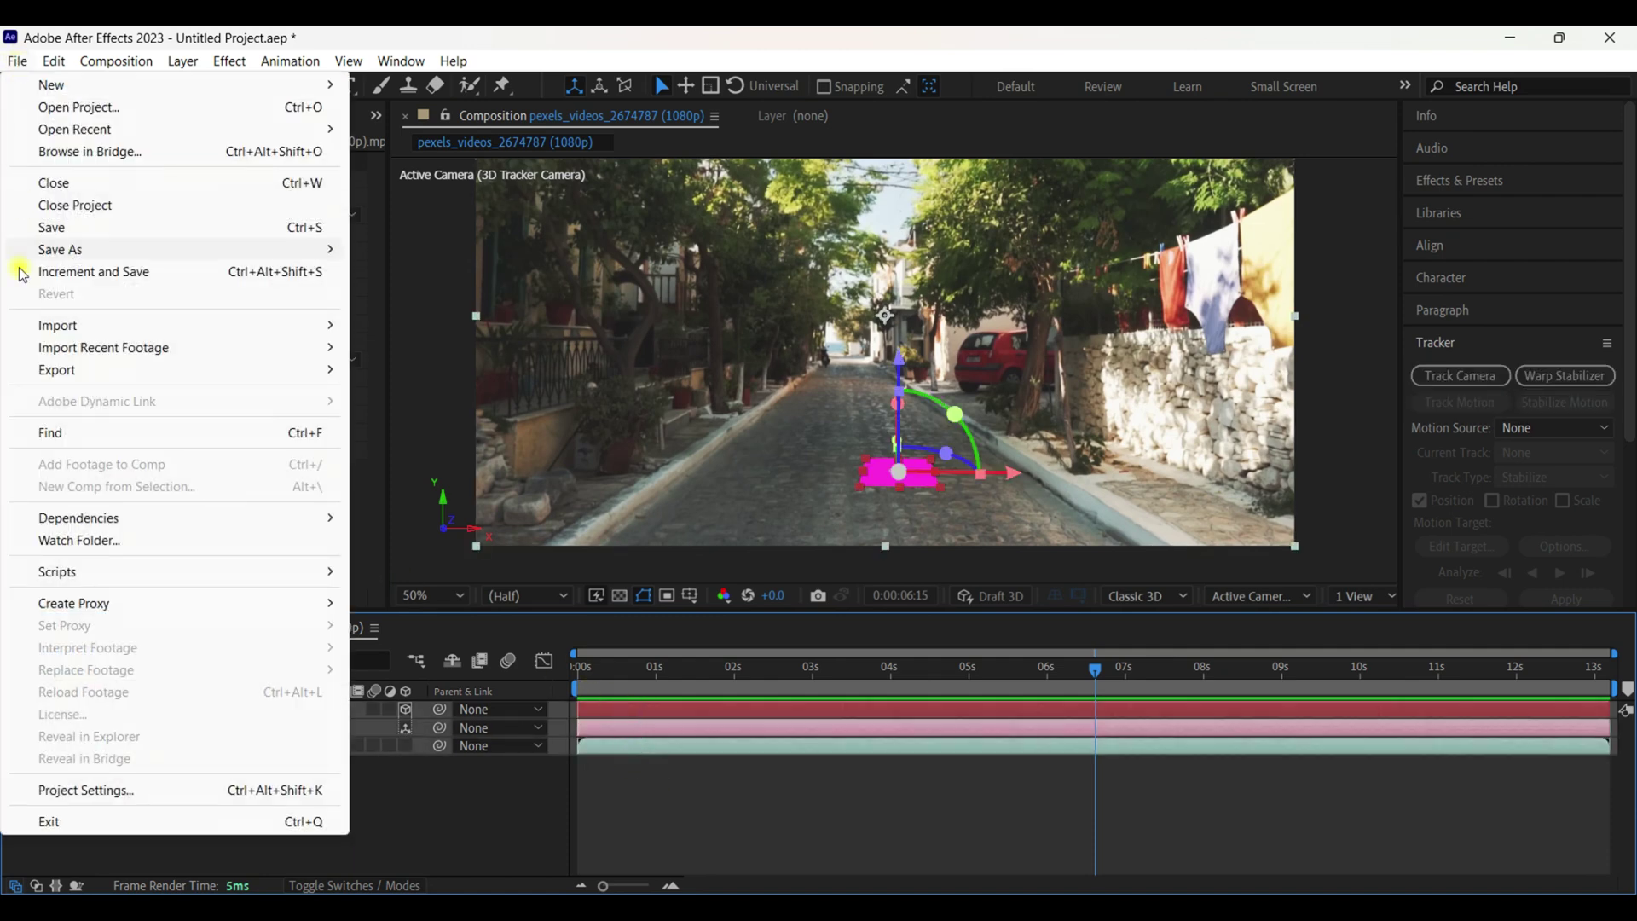
mouse_move(60, 569)
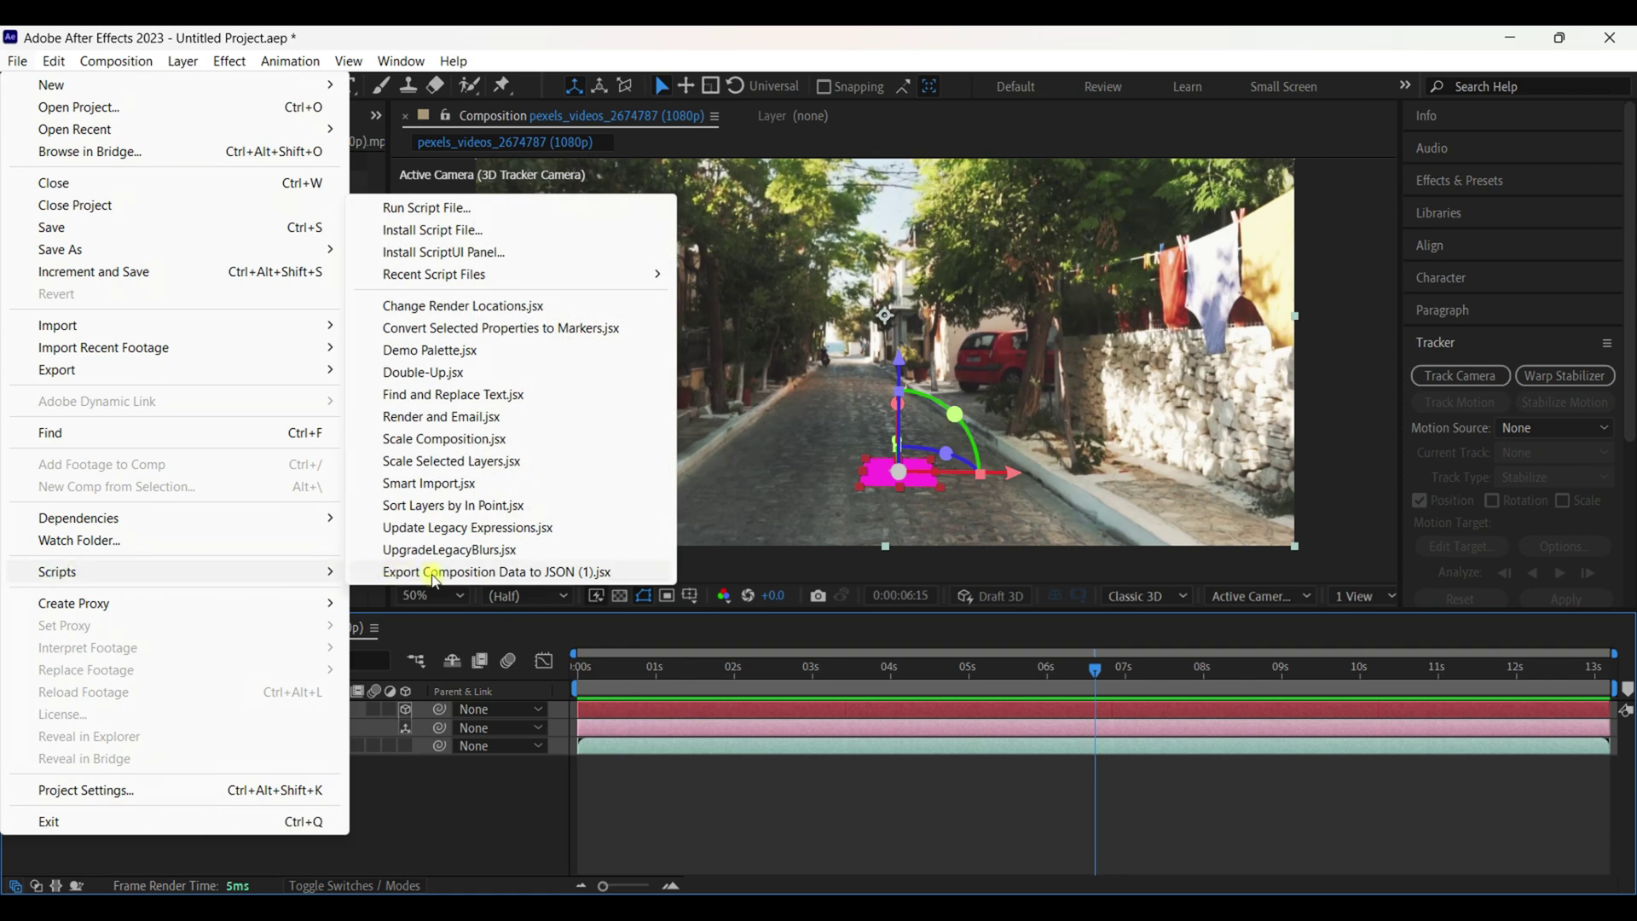
left_click(457, 572)
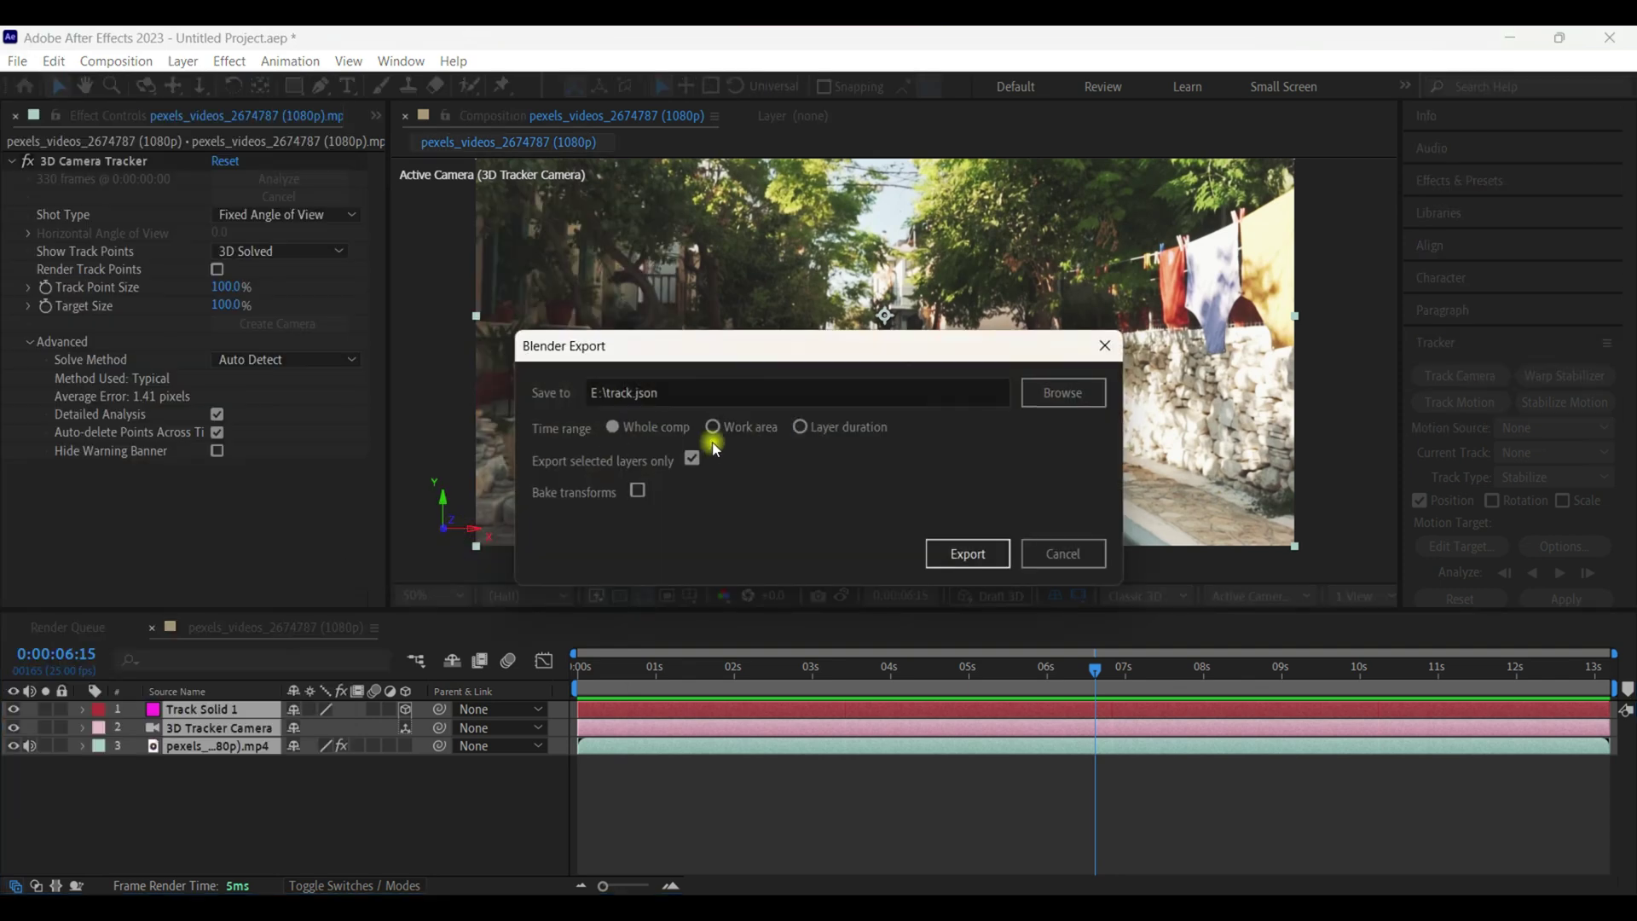
Step: Set the save path to E:\Test.json and export the data for Blender
left_click(1048, 407)
scroll(831, 464, "down", 5)
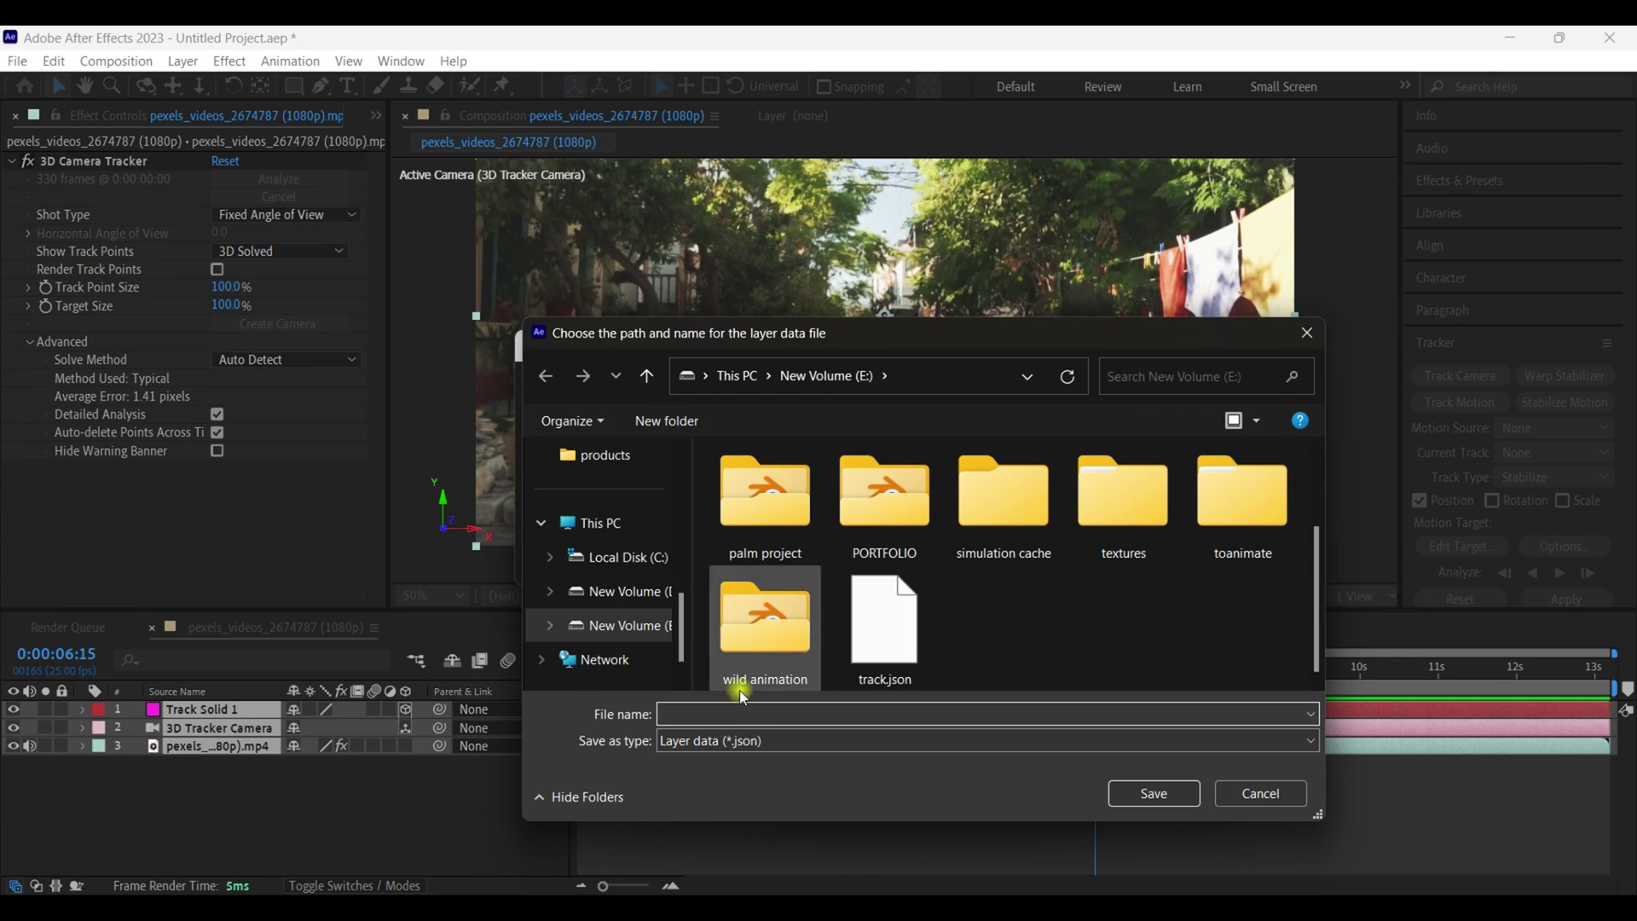
type("Test")
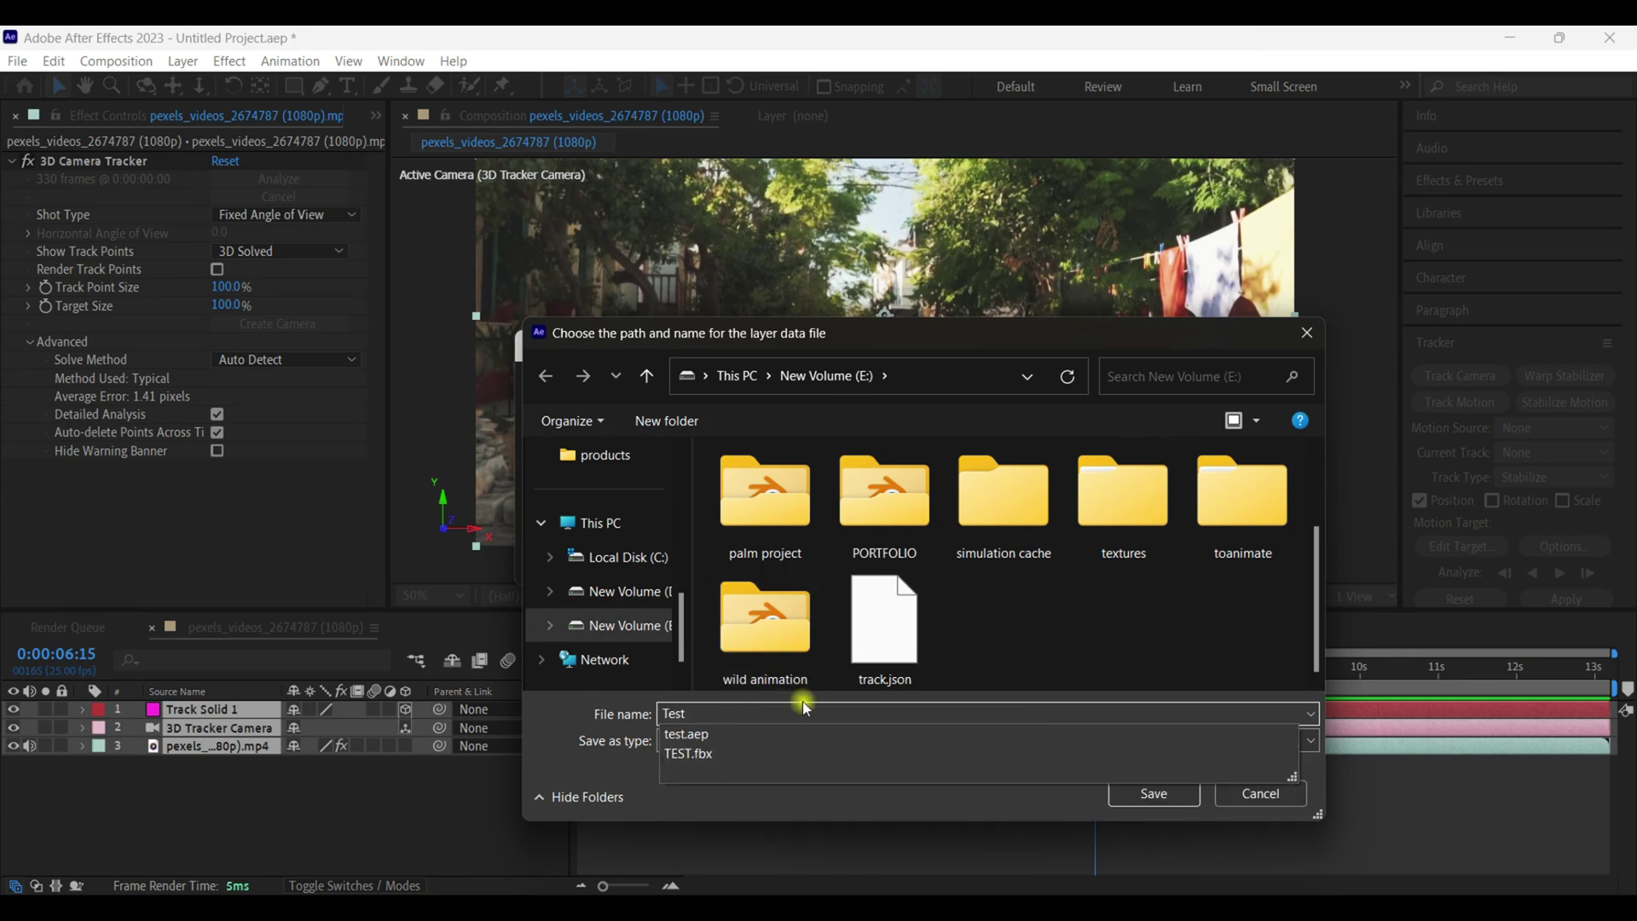
left_click(1045, 631)
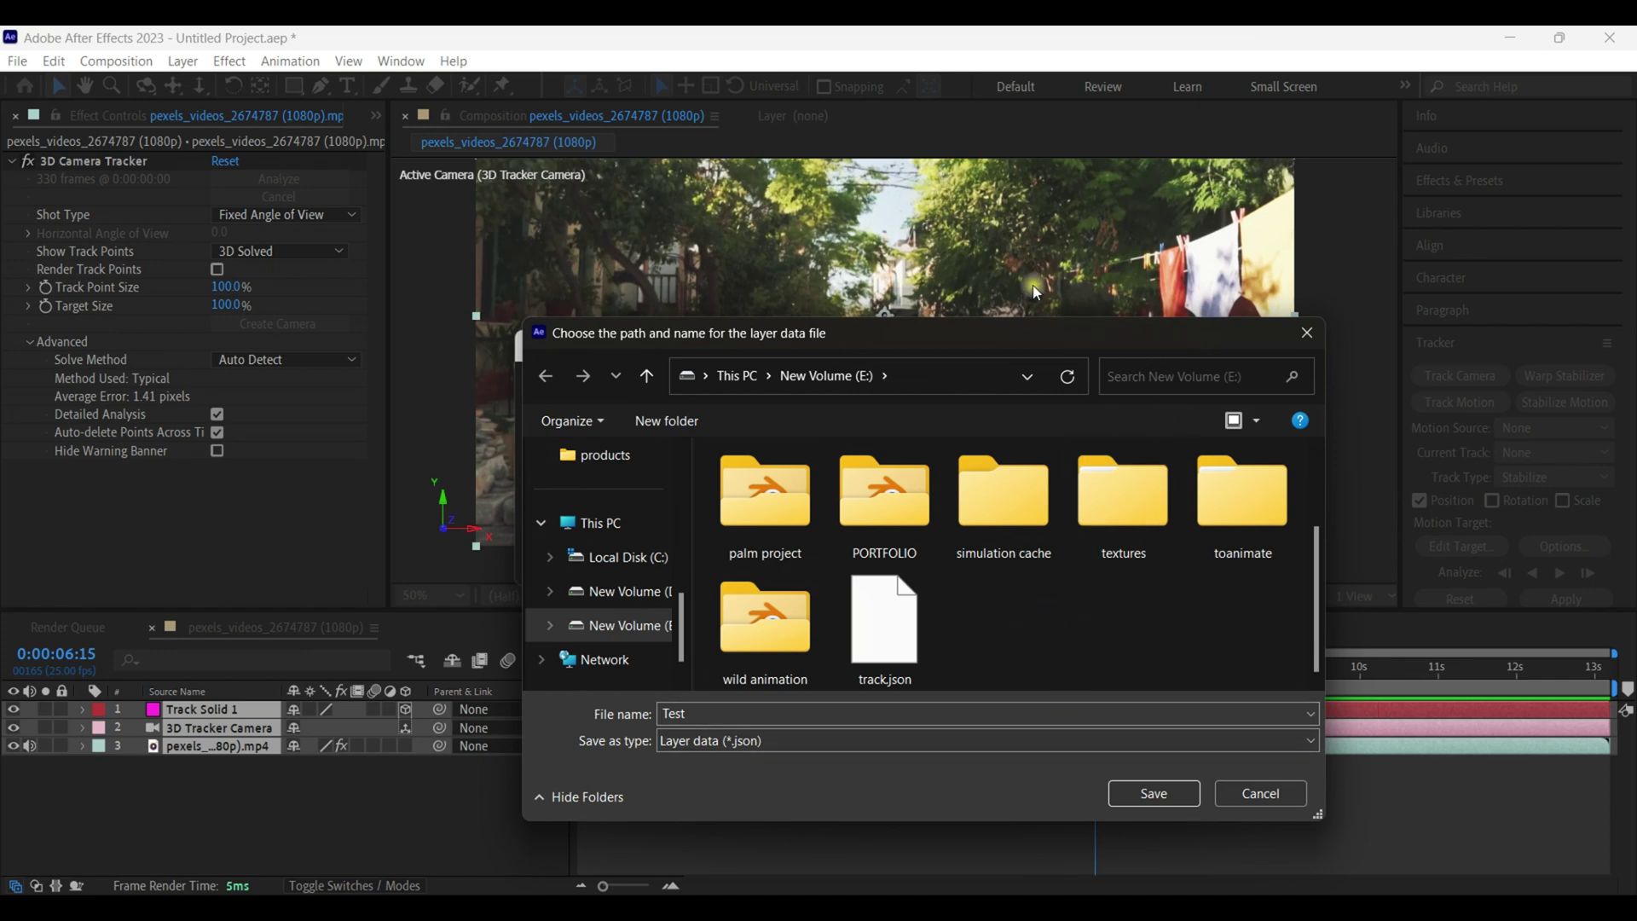
left_click_drag(1080, 335, 925, 250)
left_click(996, 709)
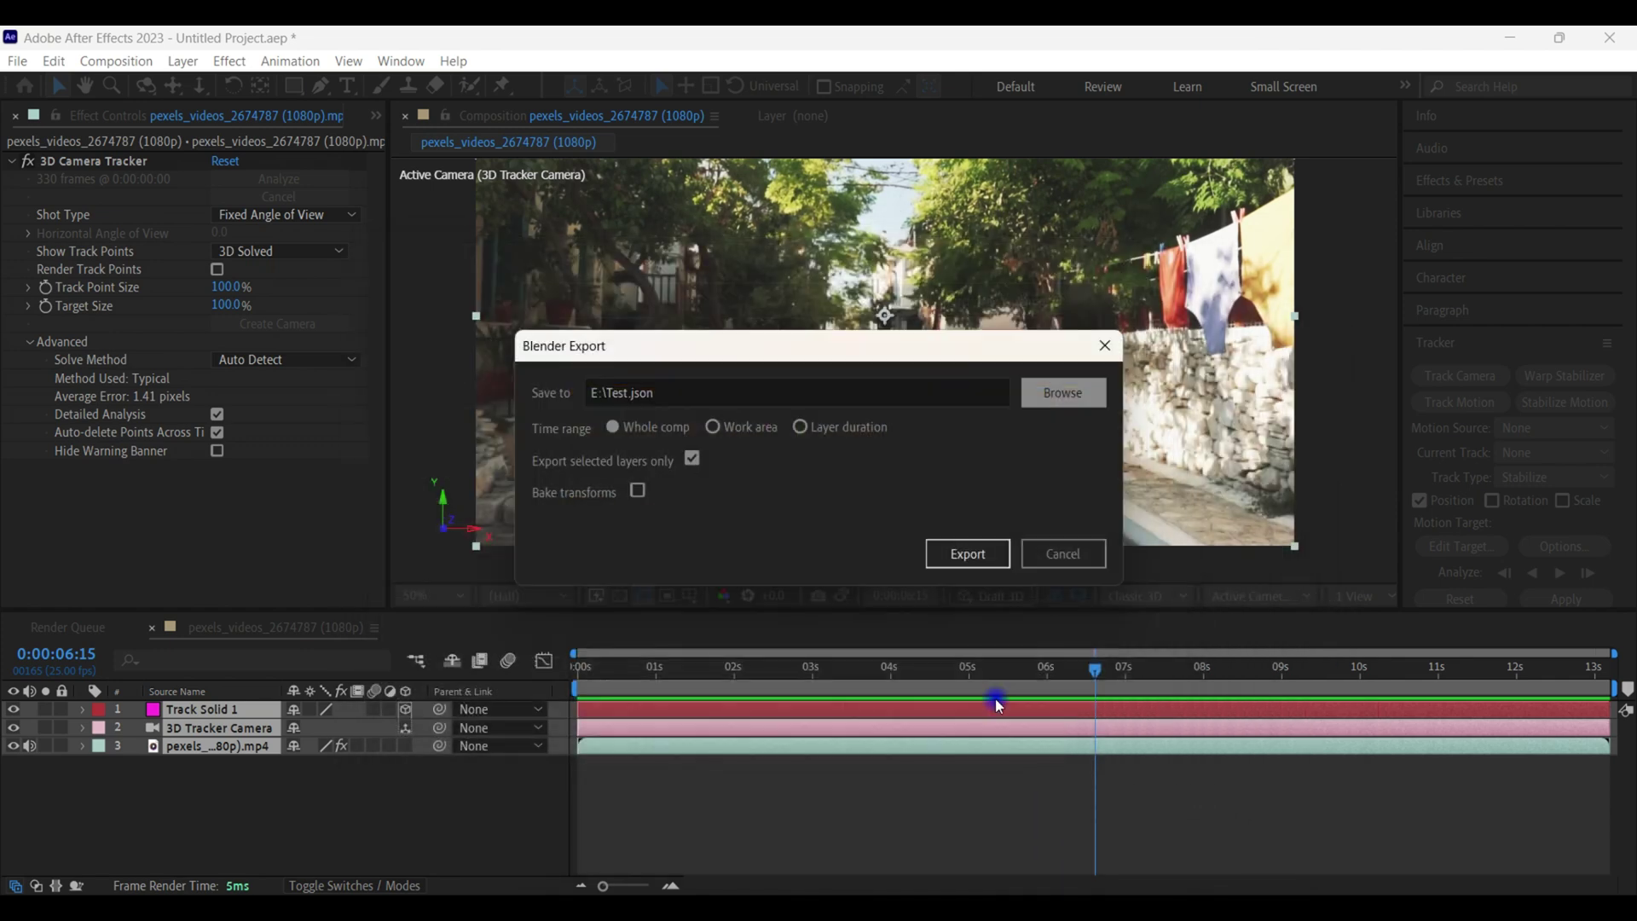
left_click(961, 555)
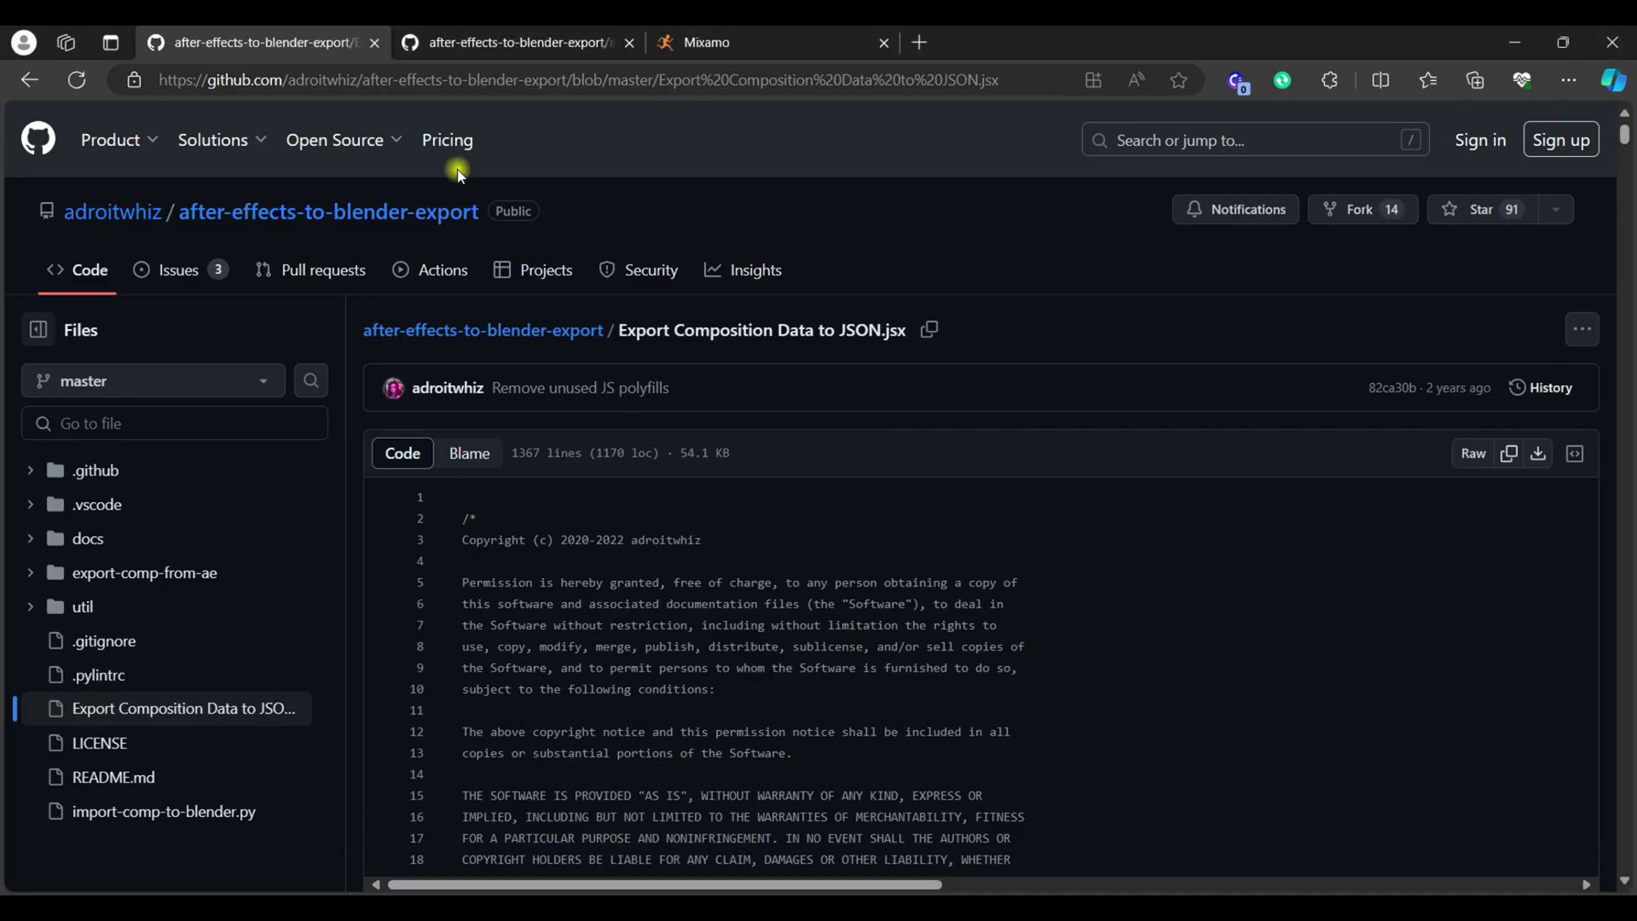
Step: Switch to the import-comp-to-blender.py tab and scroll back to the top
left_click(484, 44)
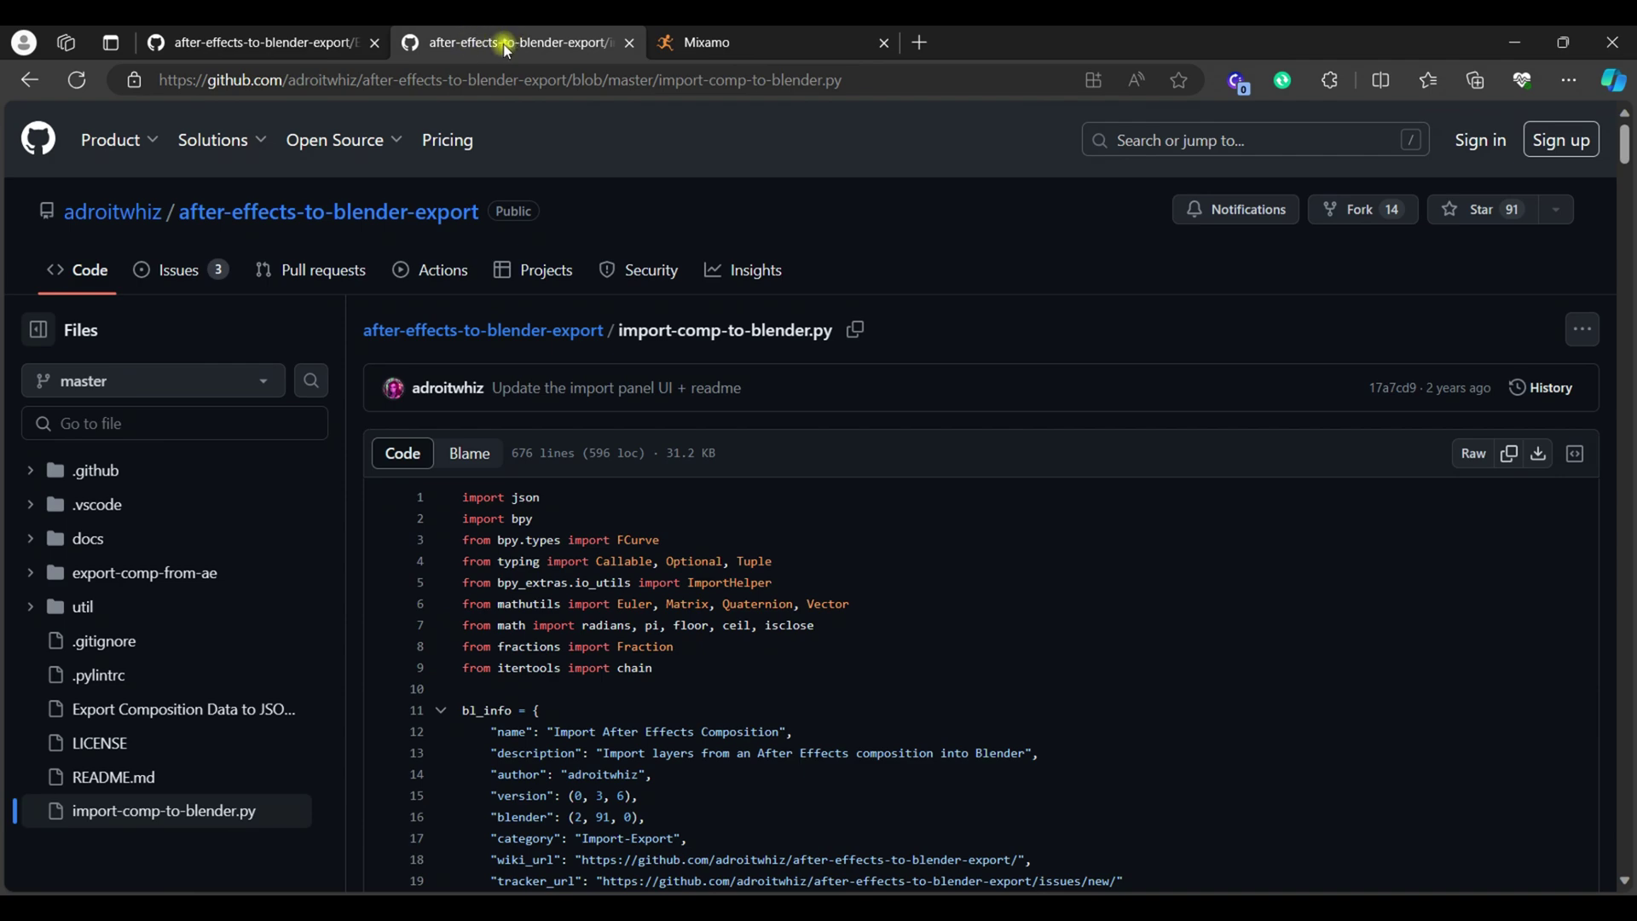
scroll(719, 443, "up", 3)
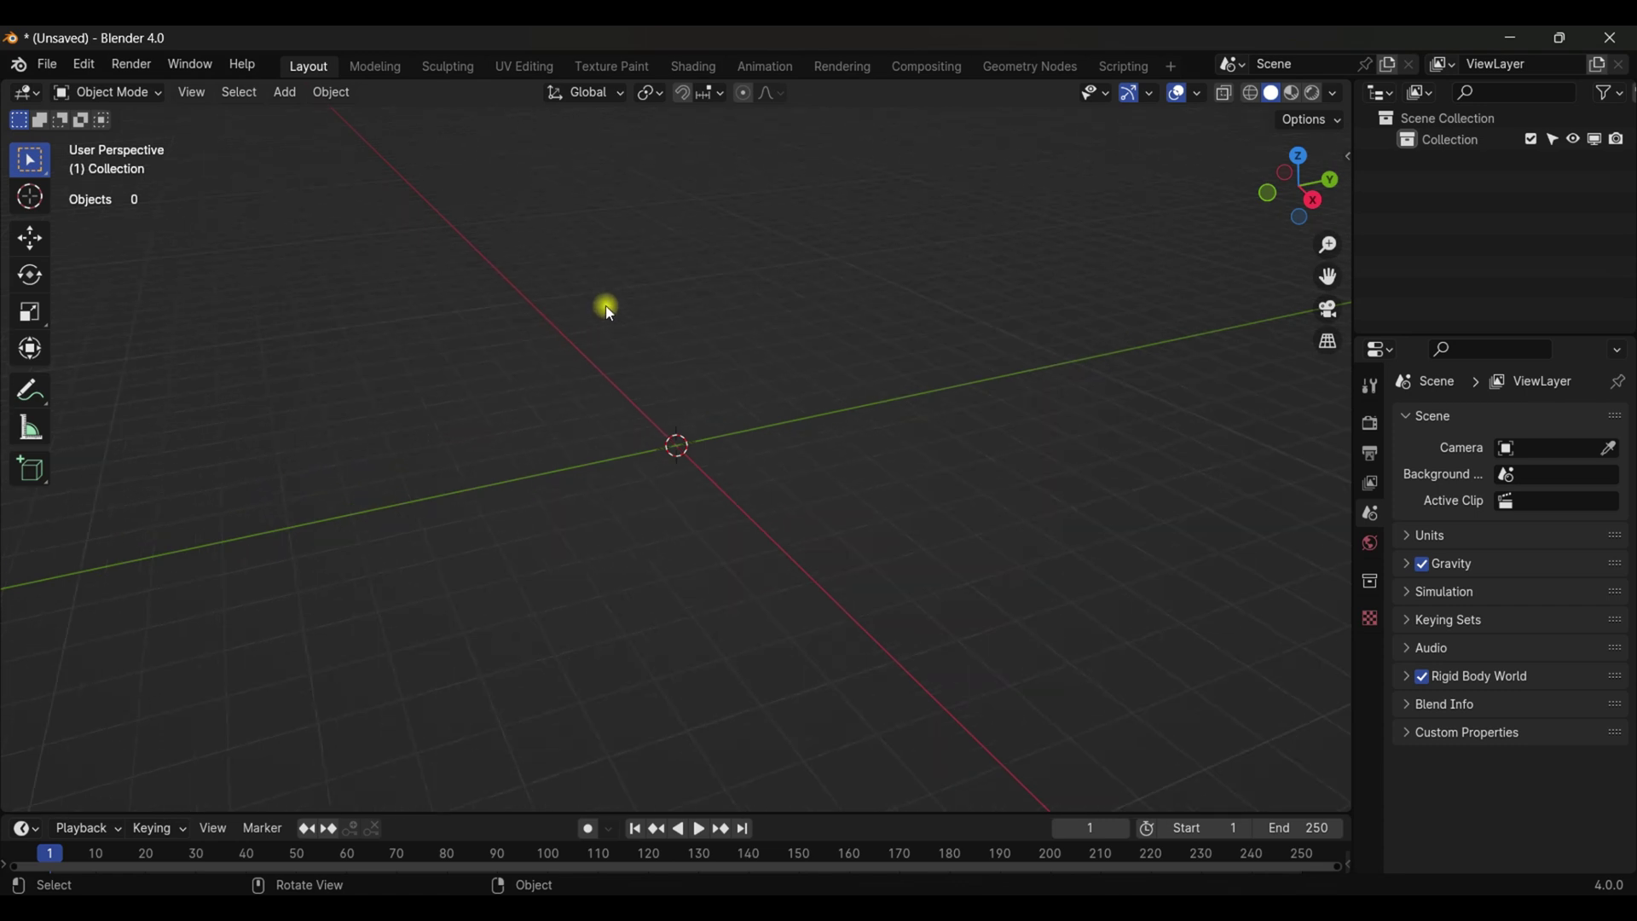
Step: Search Preferences add-ons for 'af' and expand the After Effects import add-on
left_click(83, 65)
left_click(82, 334)
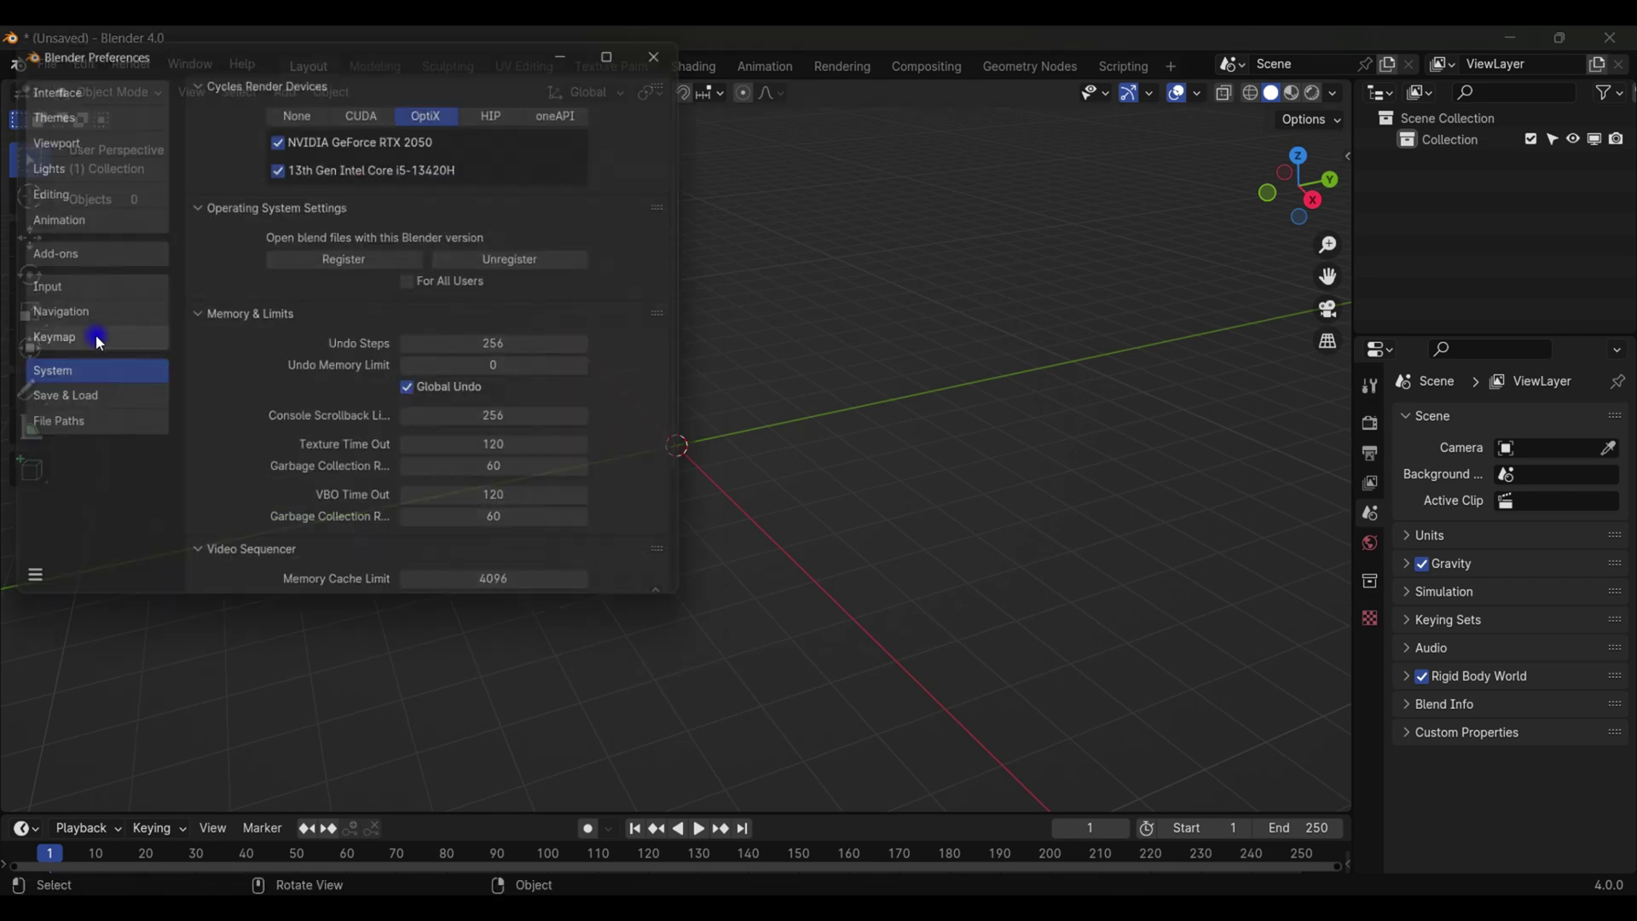
left_click(34, 251)
left_click(586, 106)
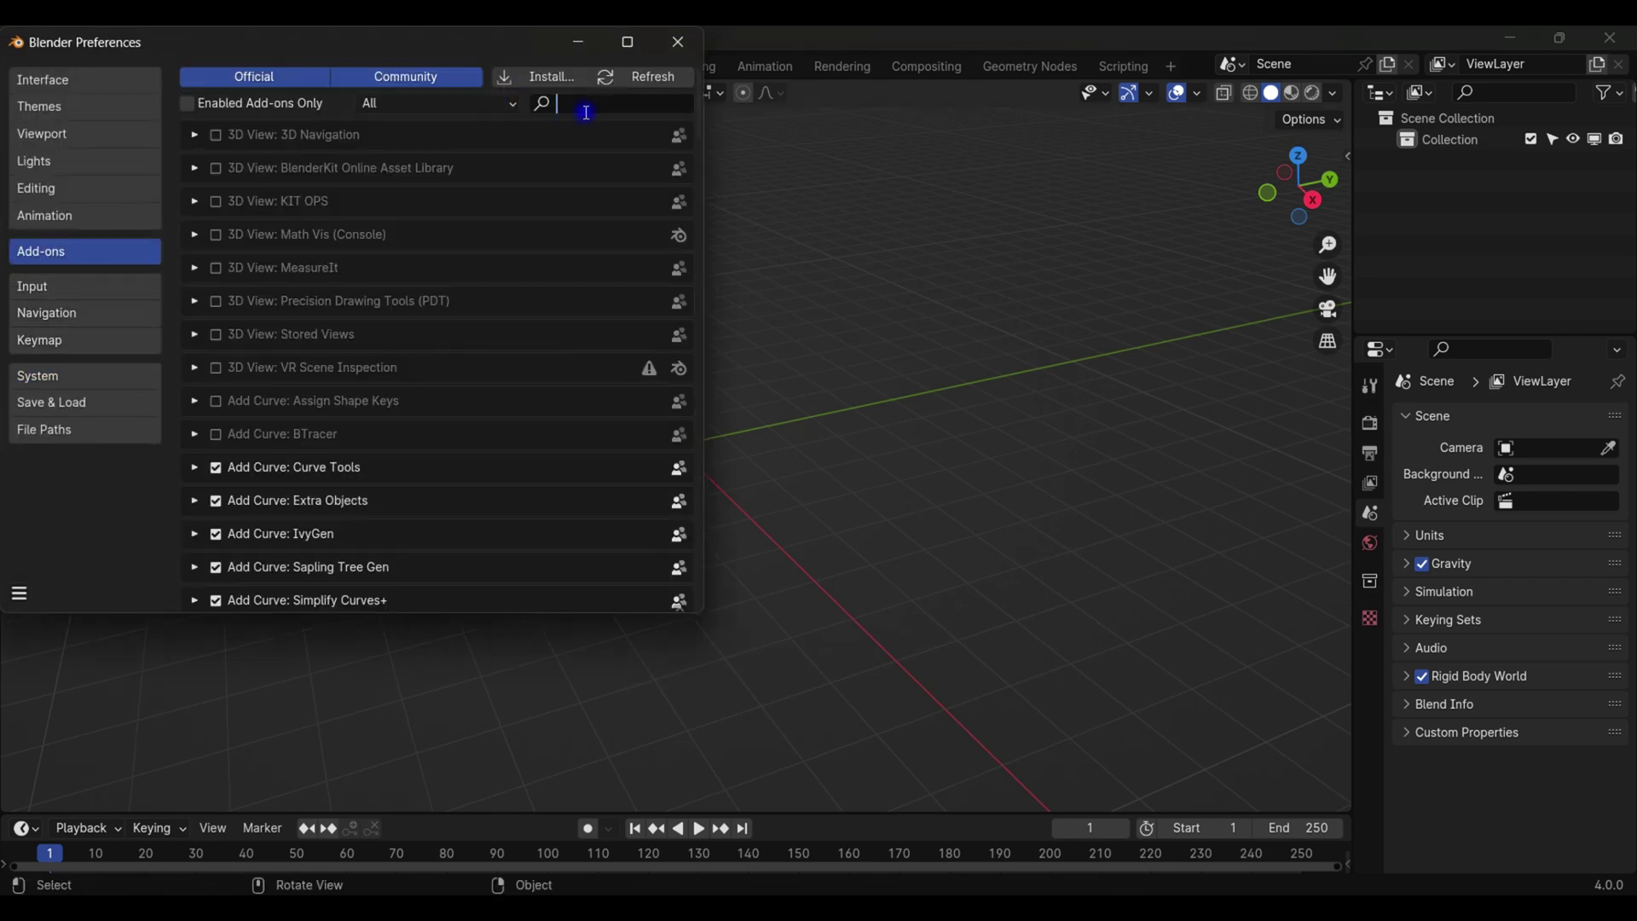
type("aft")
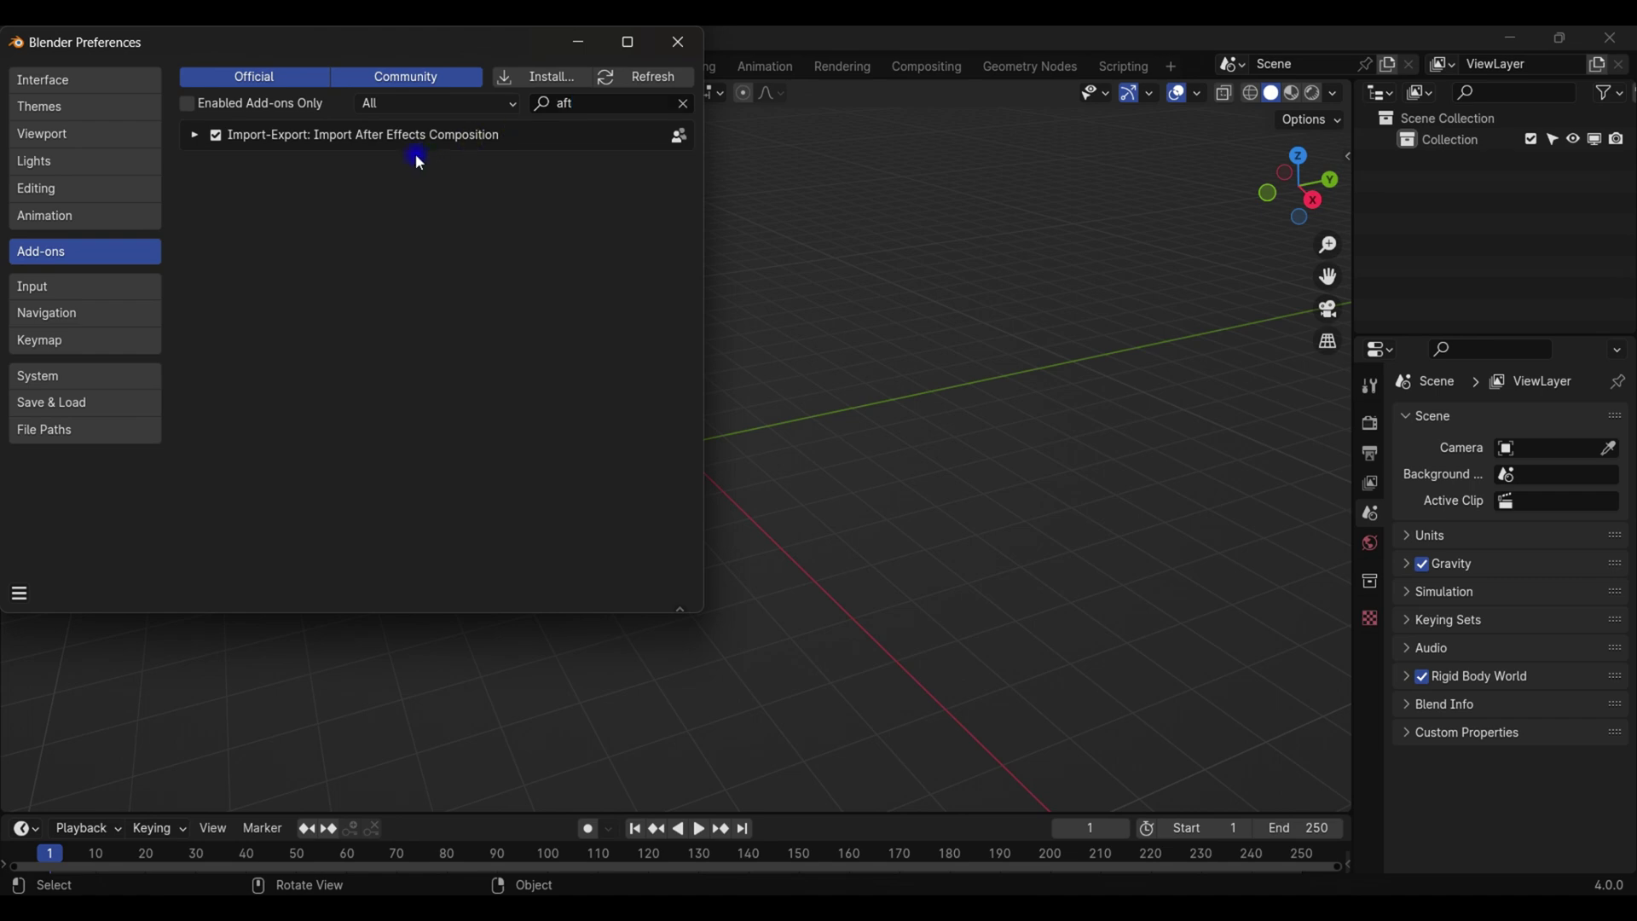
left_click(198, 135)
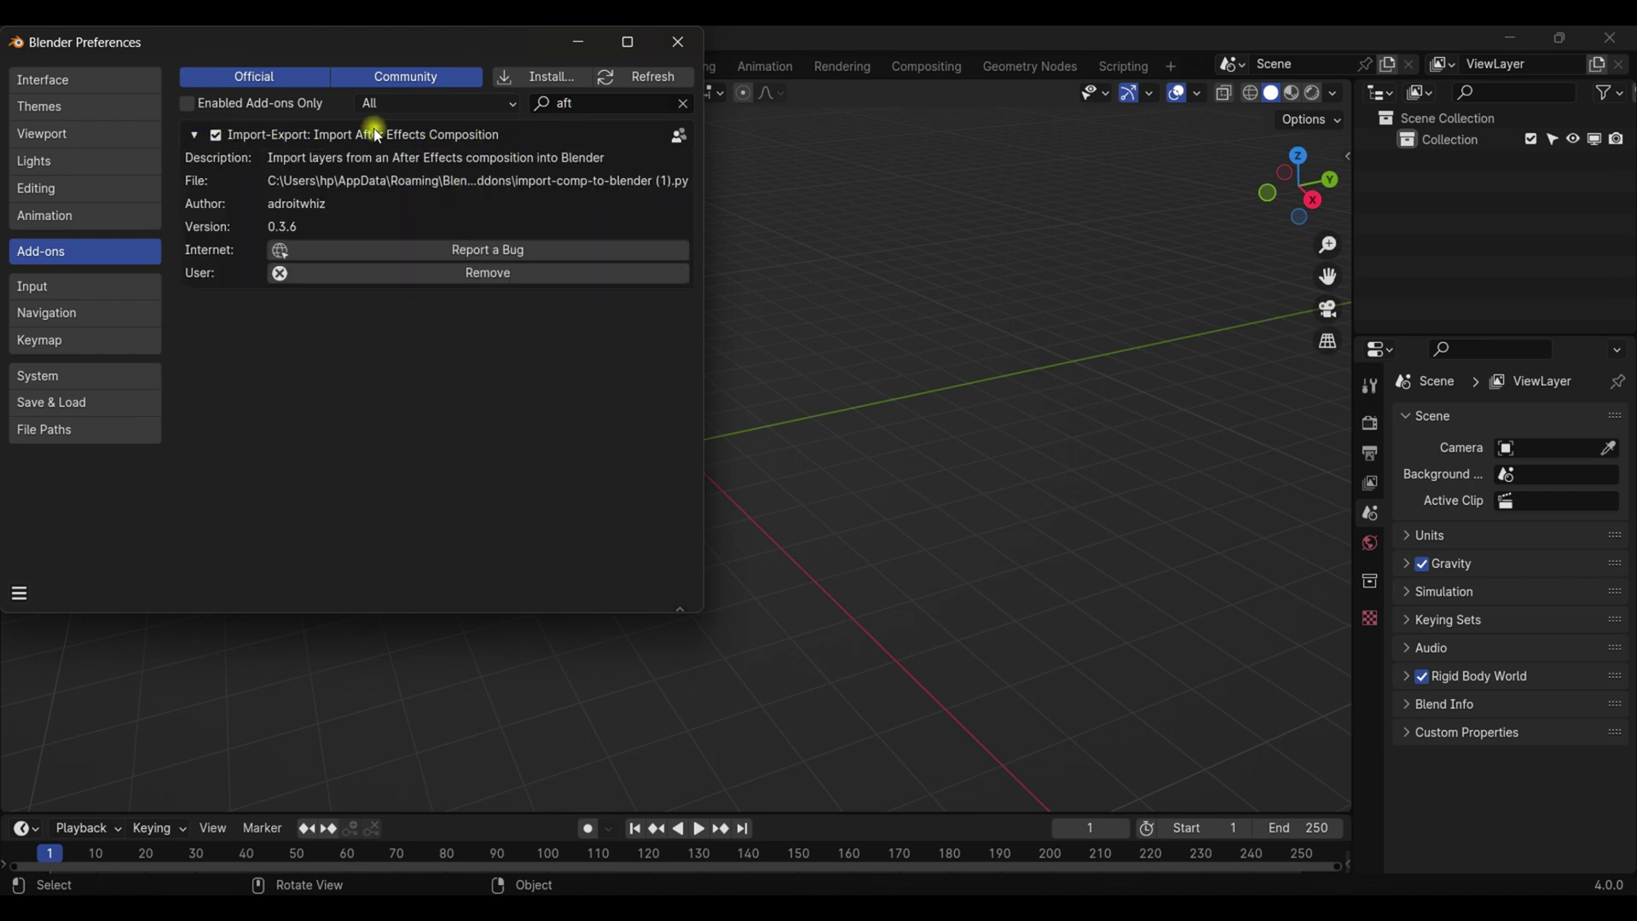
Step: Import After Effects composition data, picking Test.json on drive E
left_click(679, 42)
left_click(46, 65)
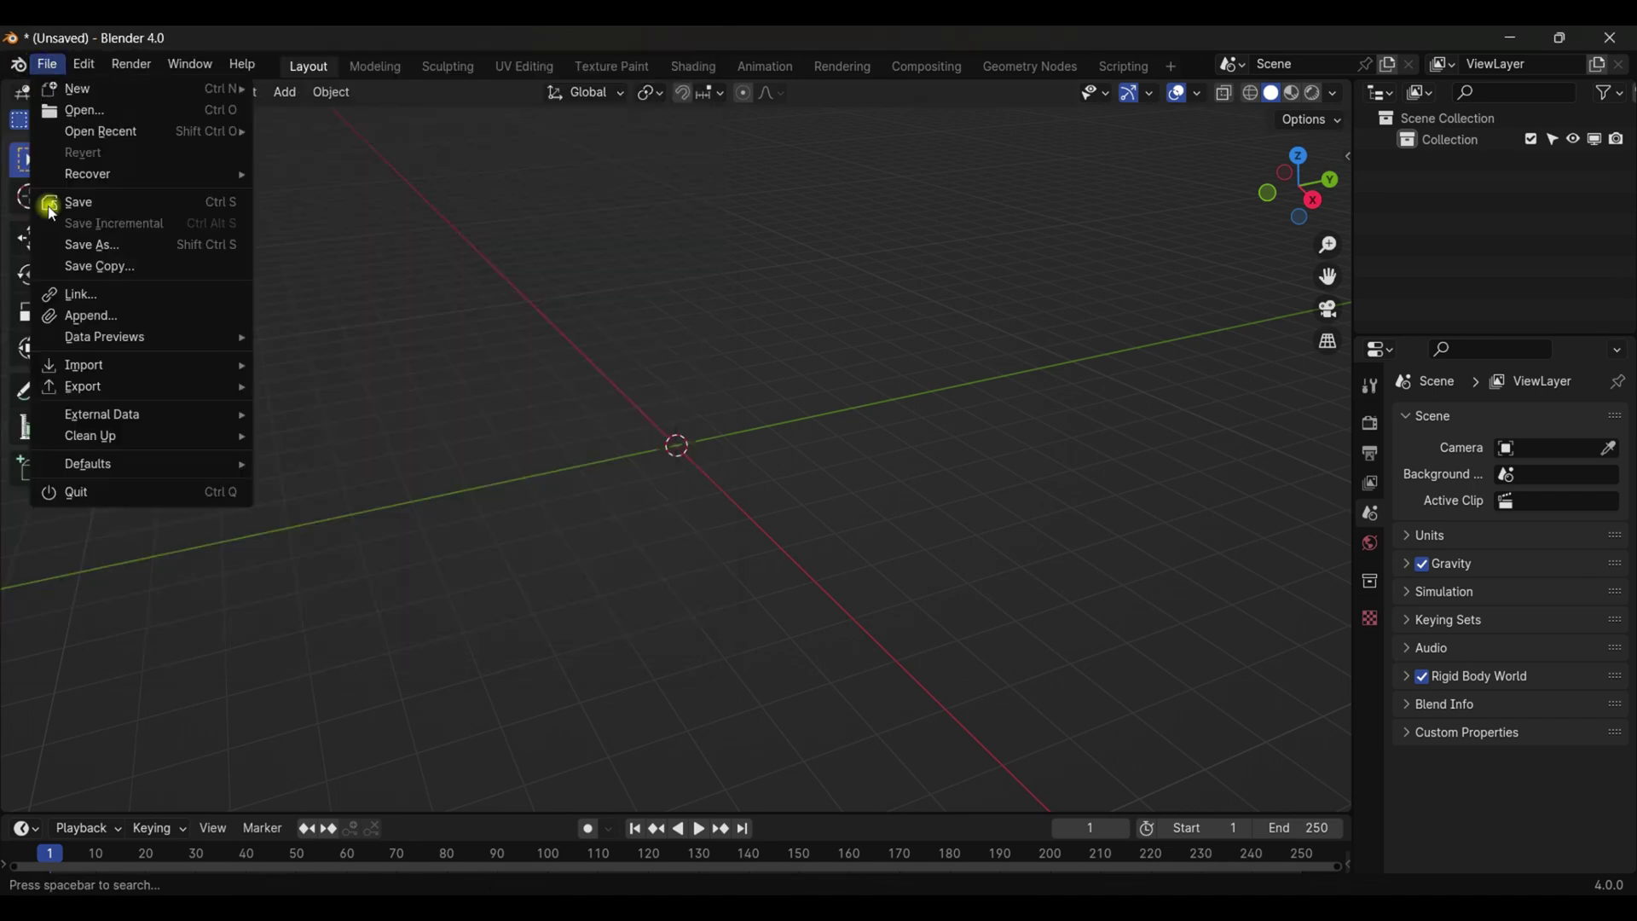
mouse_move(102, 365)
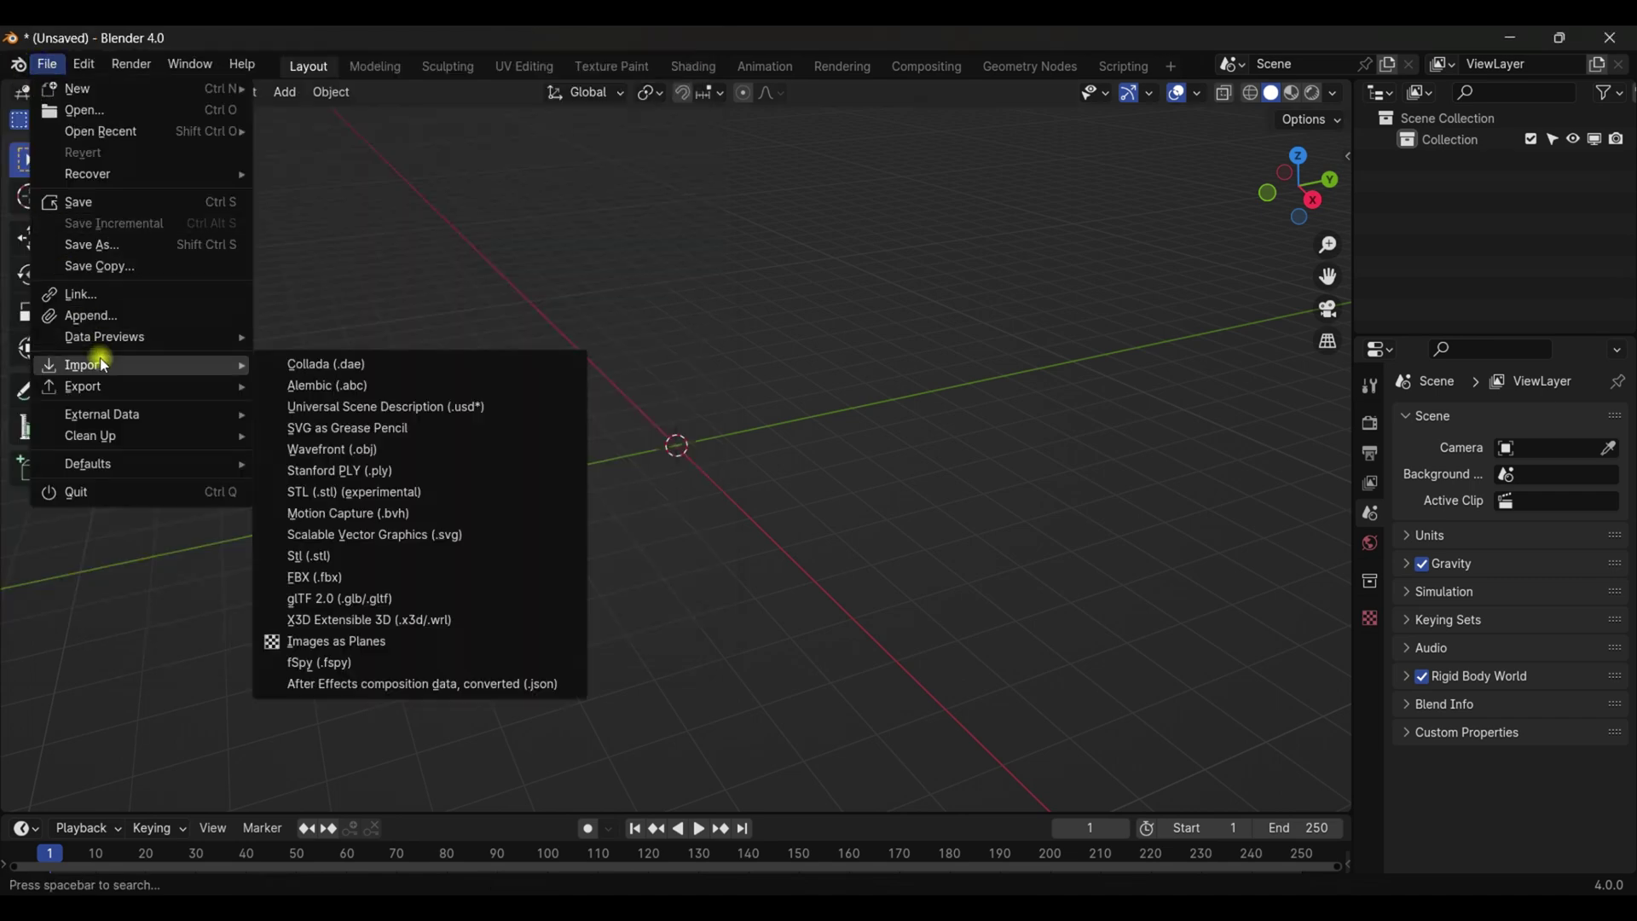
left_click(361, 689)
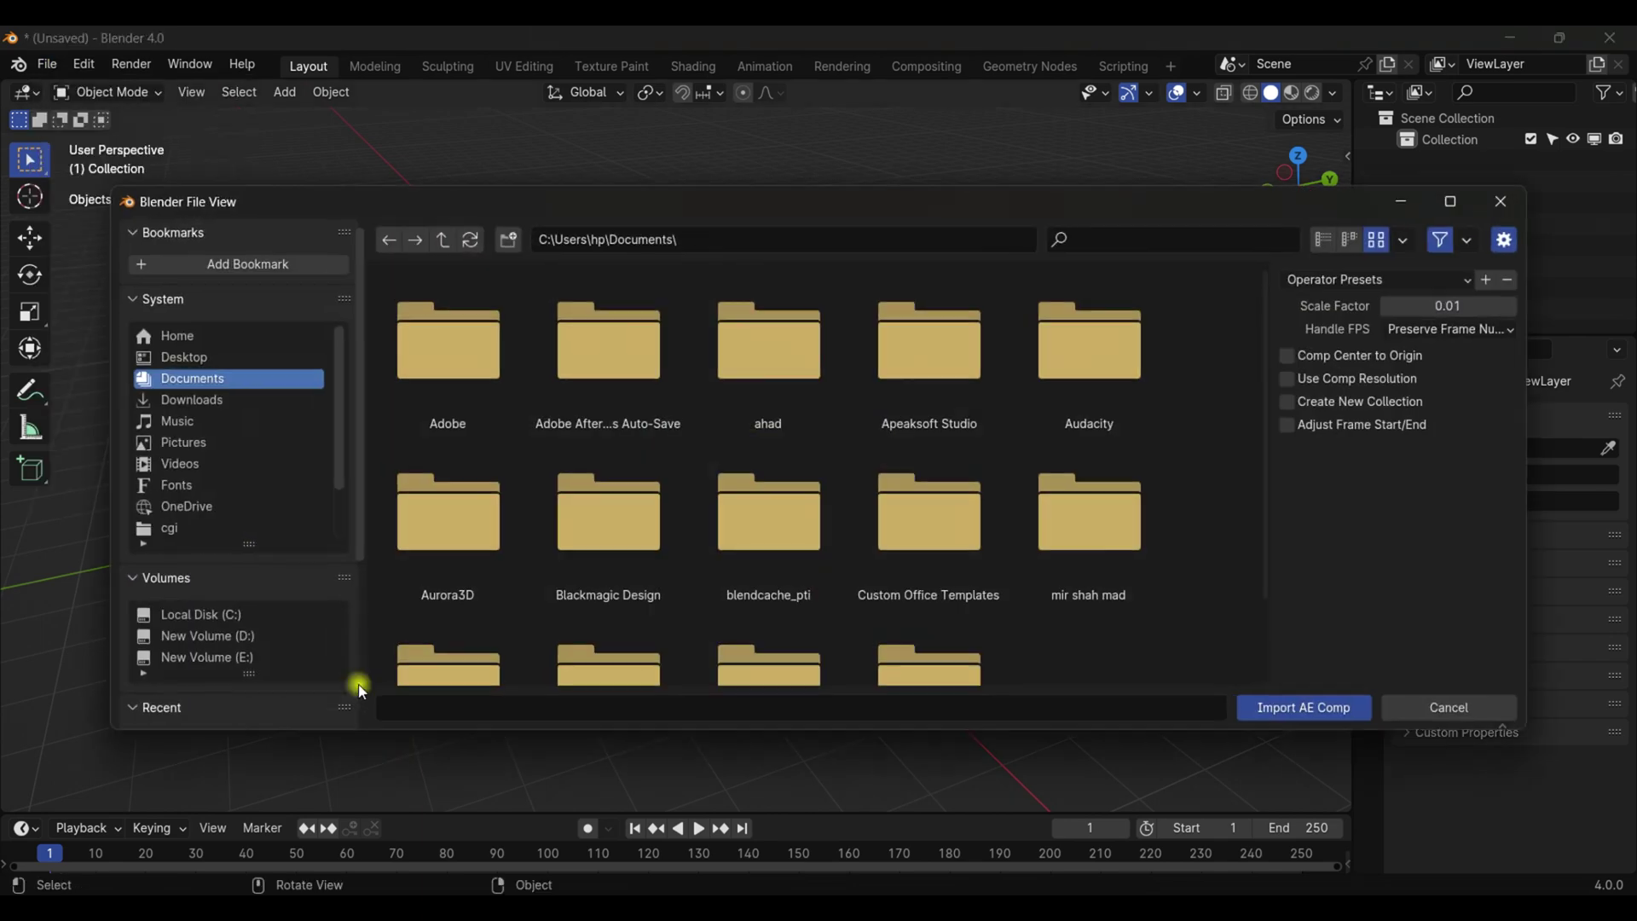
left_click(209, 657)
scroll(597, 511, "down", 3)
left_click(632, 590)
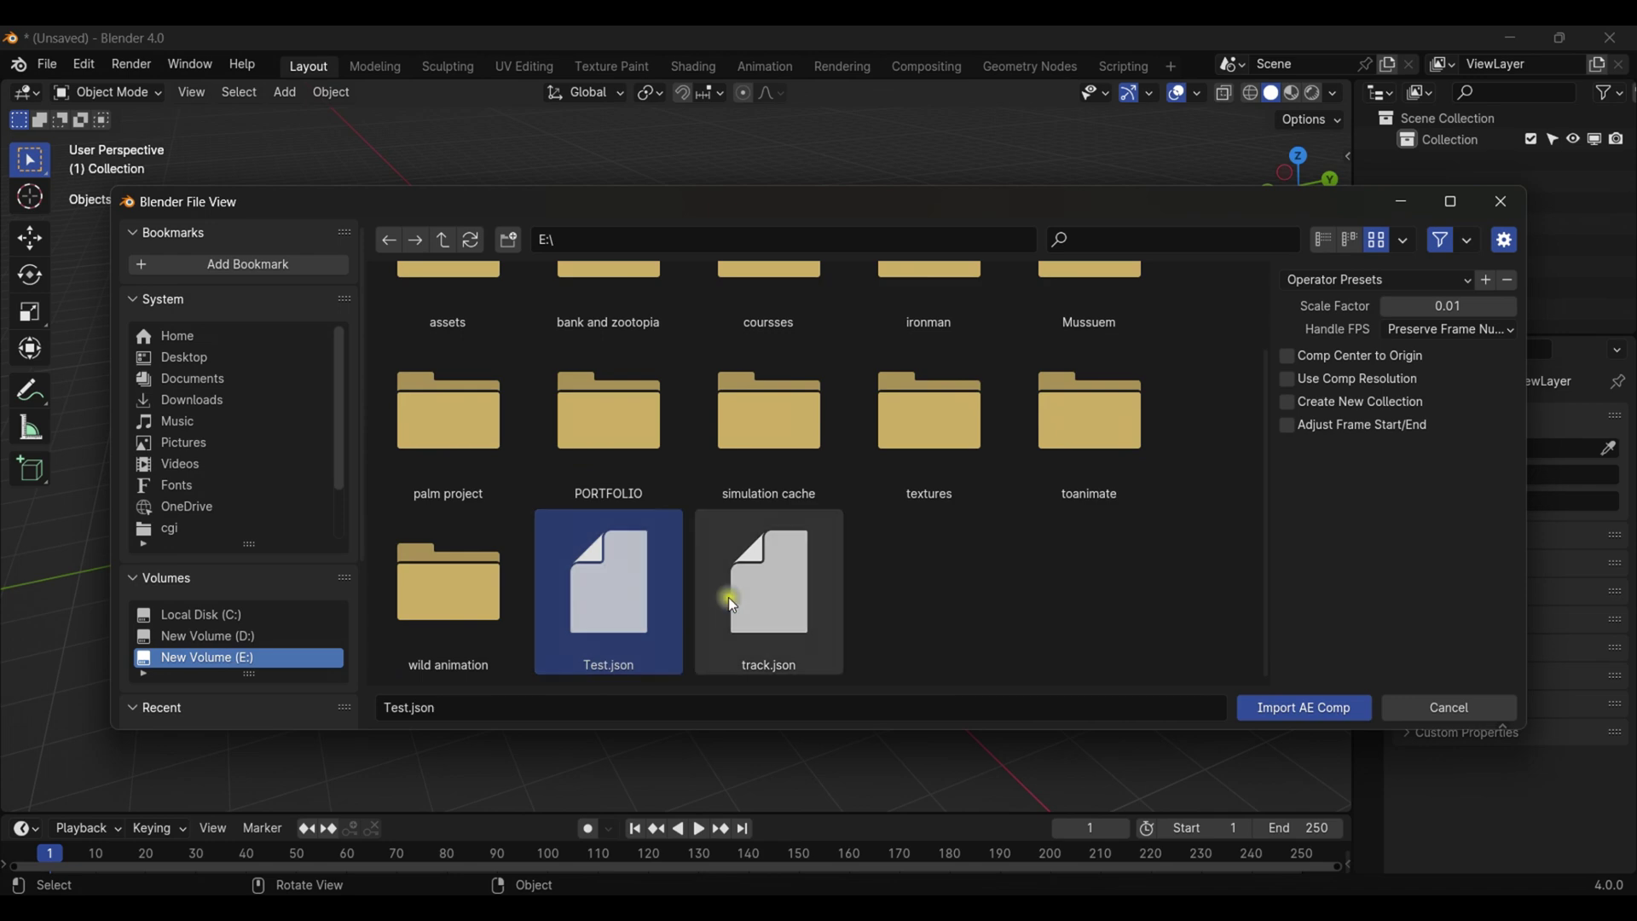
Step: Import the After Effects comp and delete its footage plane, leaving six objects
left_click(1254, 704)
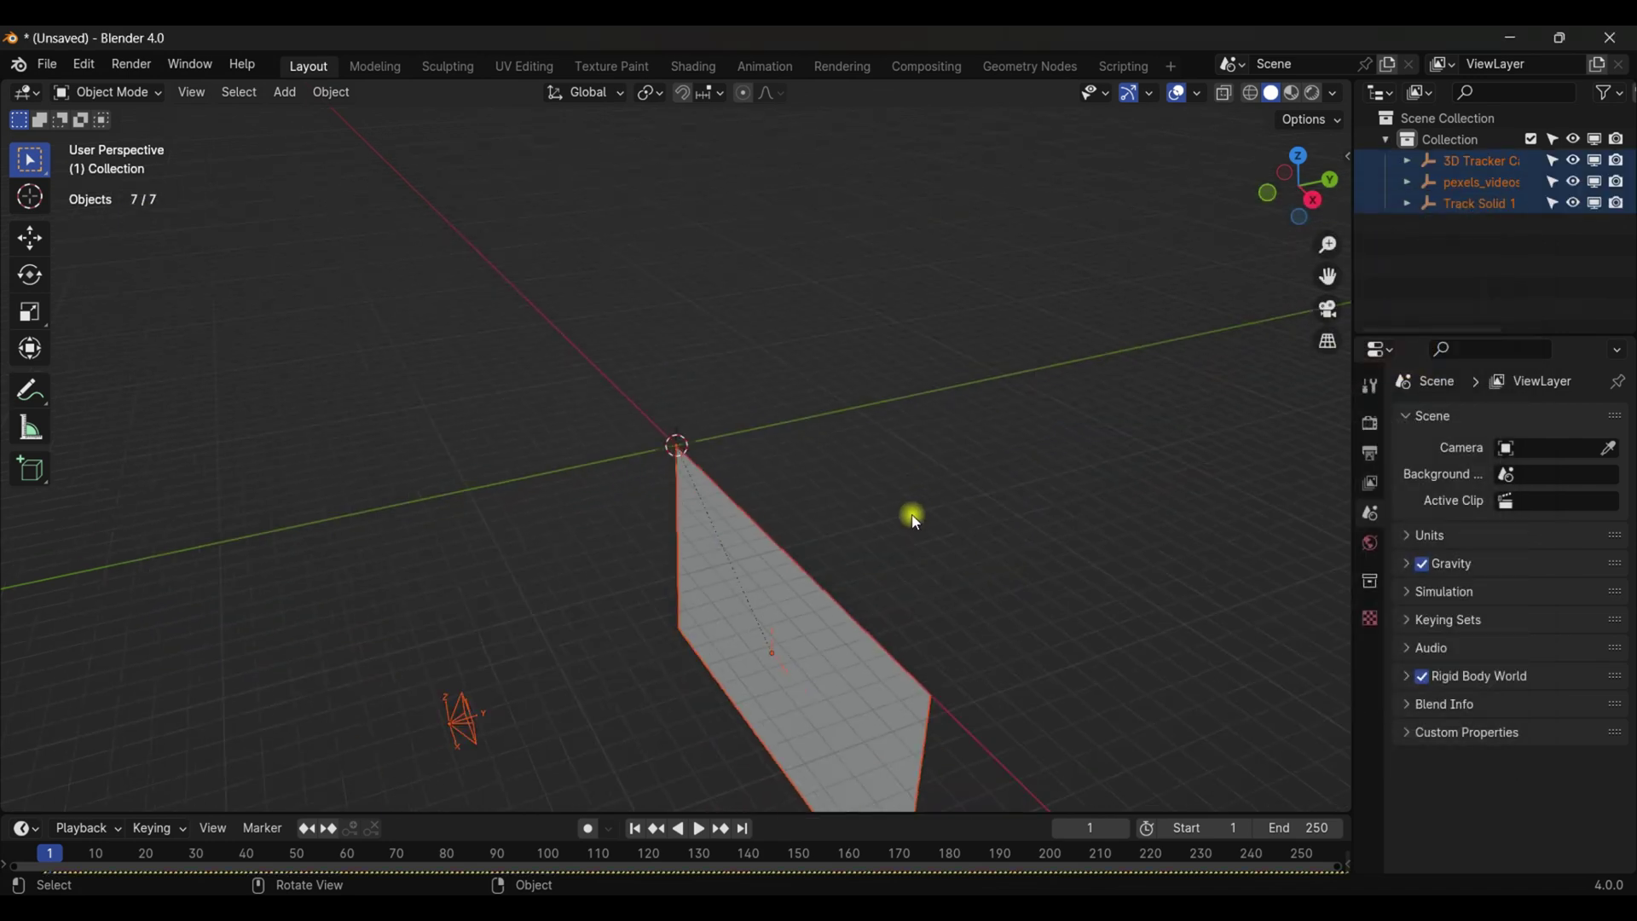
mouse_move(1252, 196)
left_mouse_down()
mouse_move(1203, 201)
mouse_move(1232, 203)
left_mouse_up()
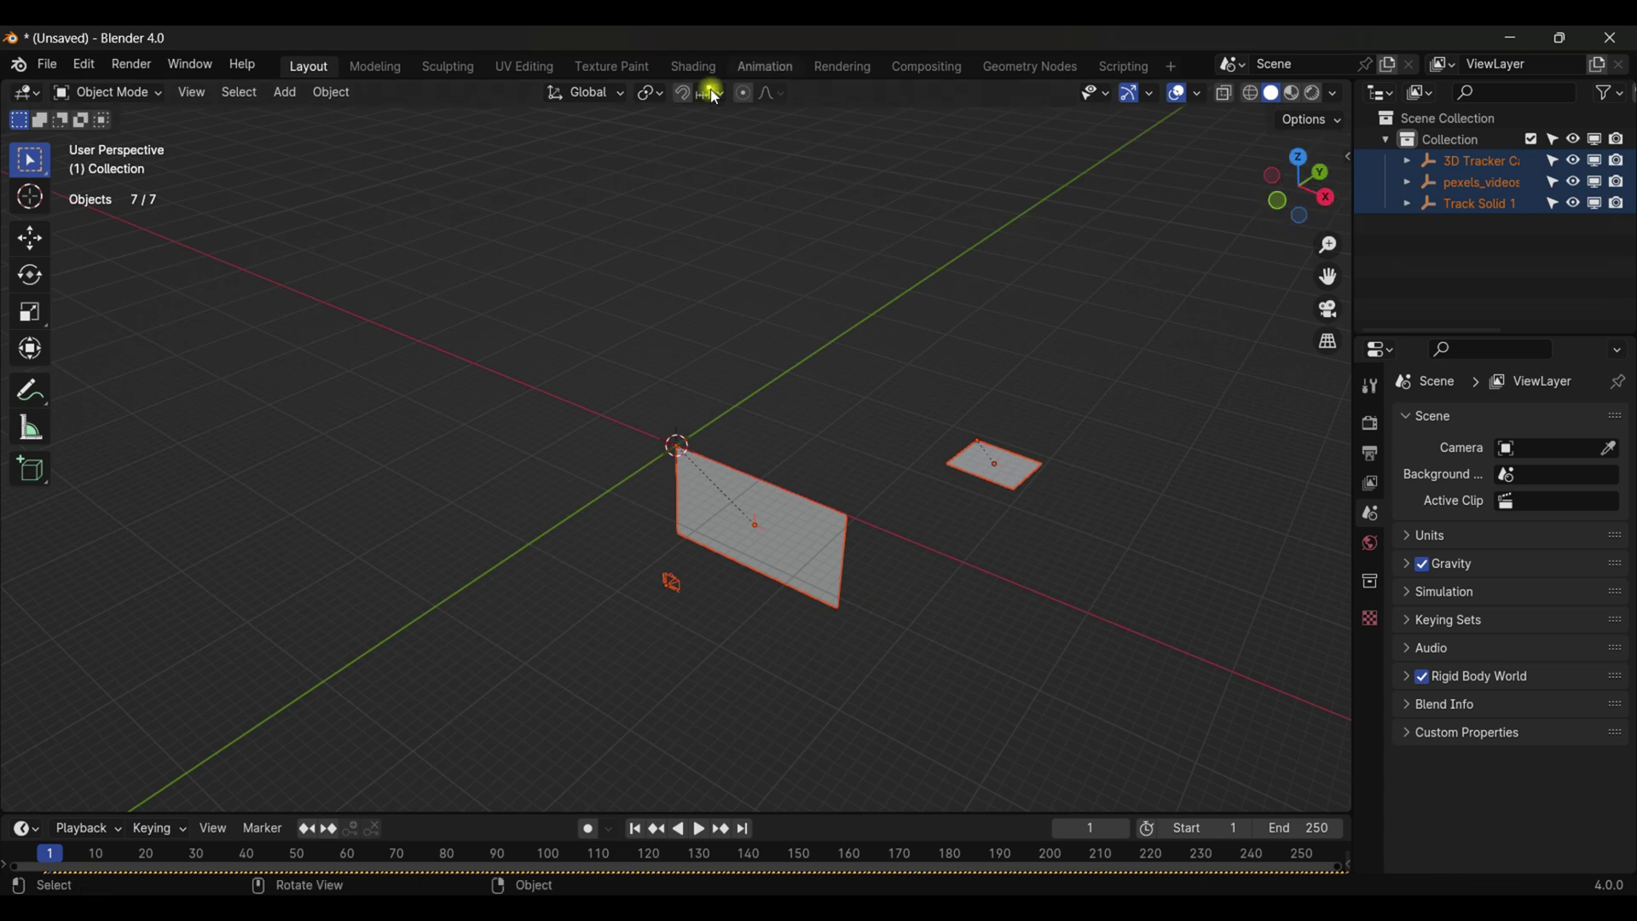
left_click(791, 515)
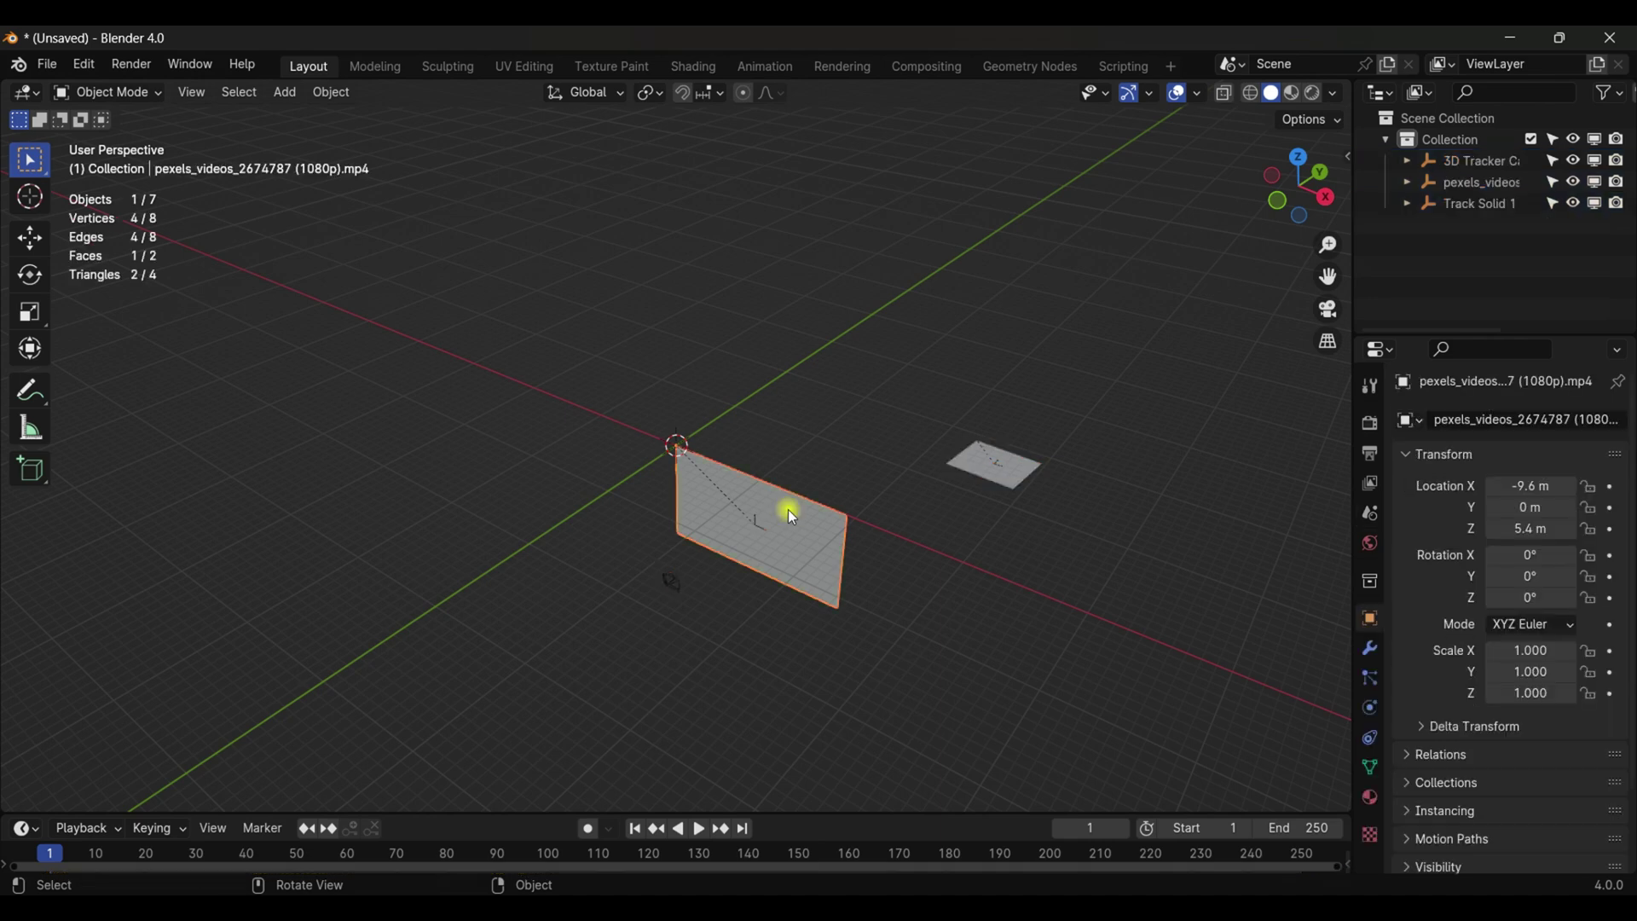
key("x")
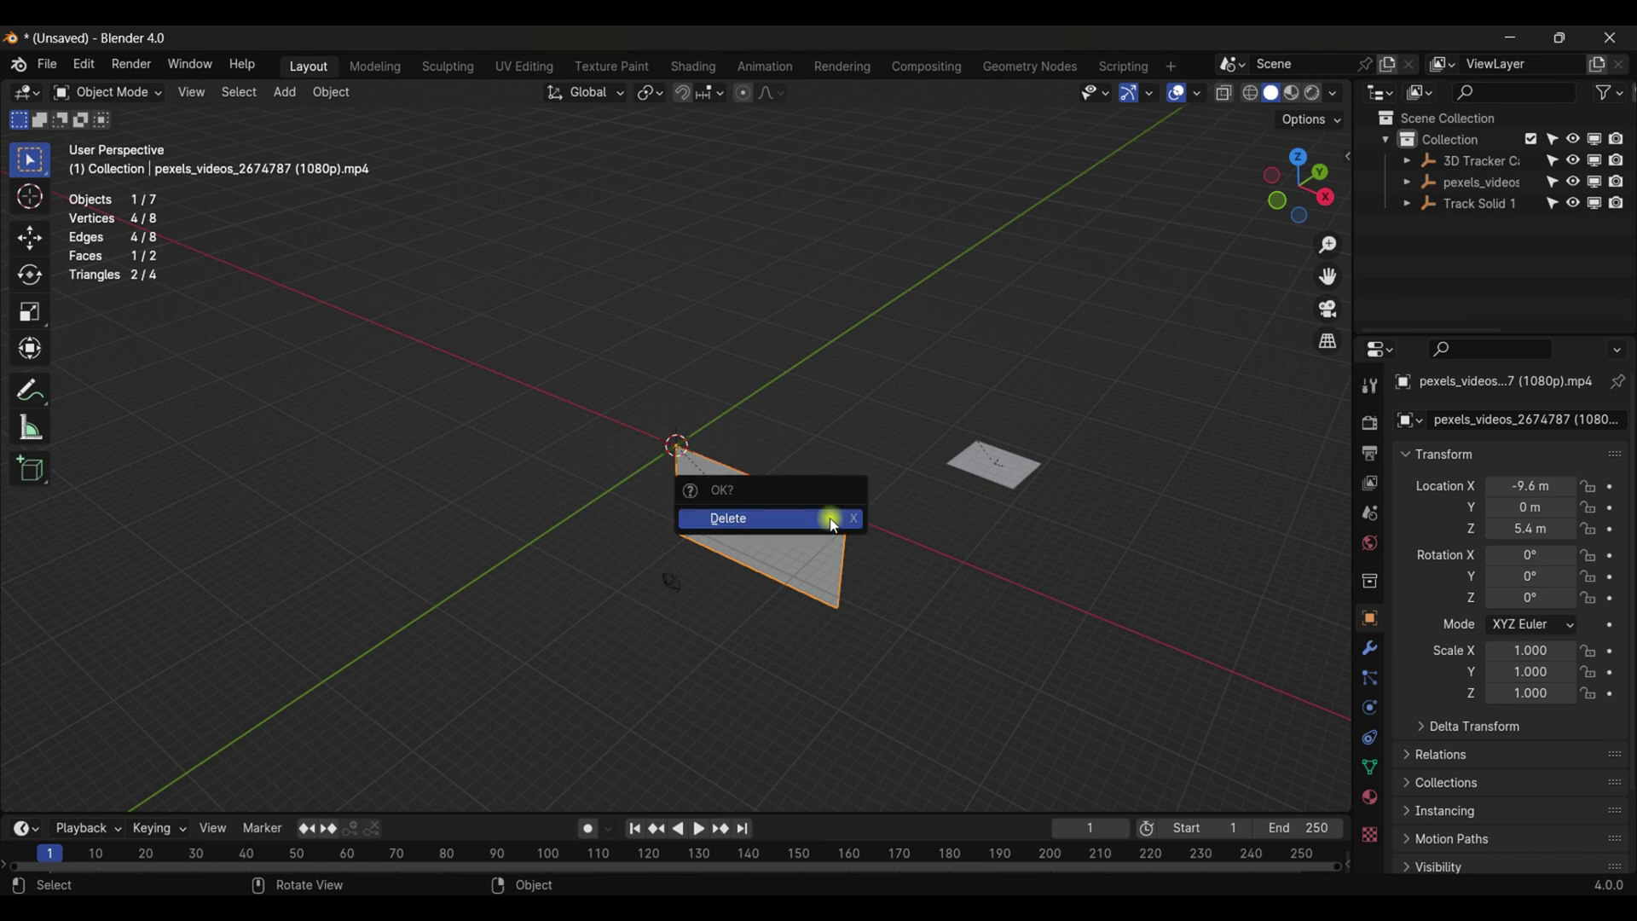
left_click(817, 516)
left_click(682, 587)
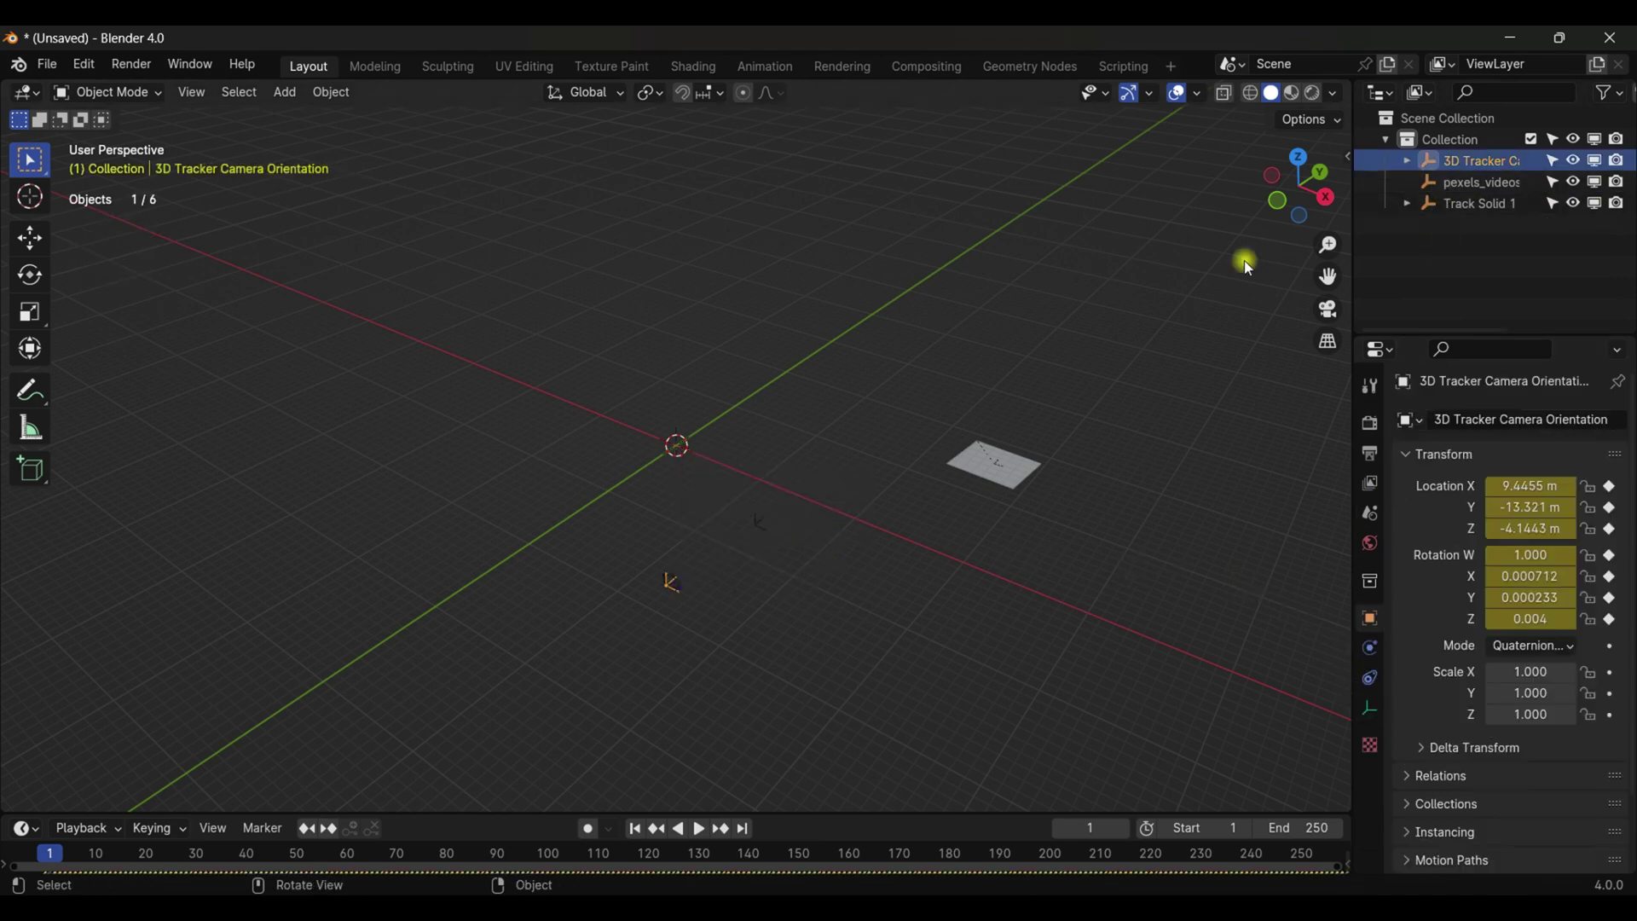
Step: Select the 3D Tracker Camera and look through it
left_click(678, 653)
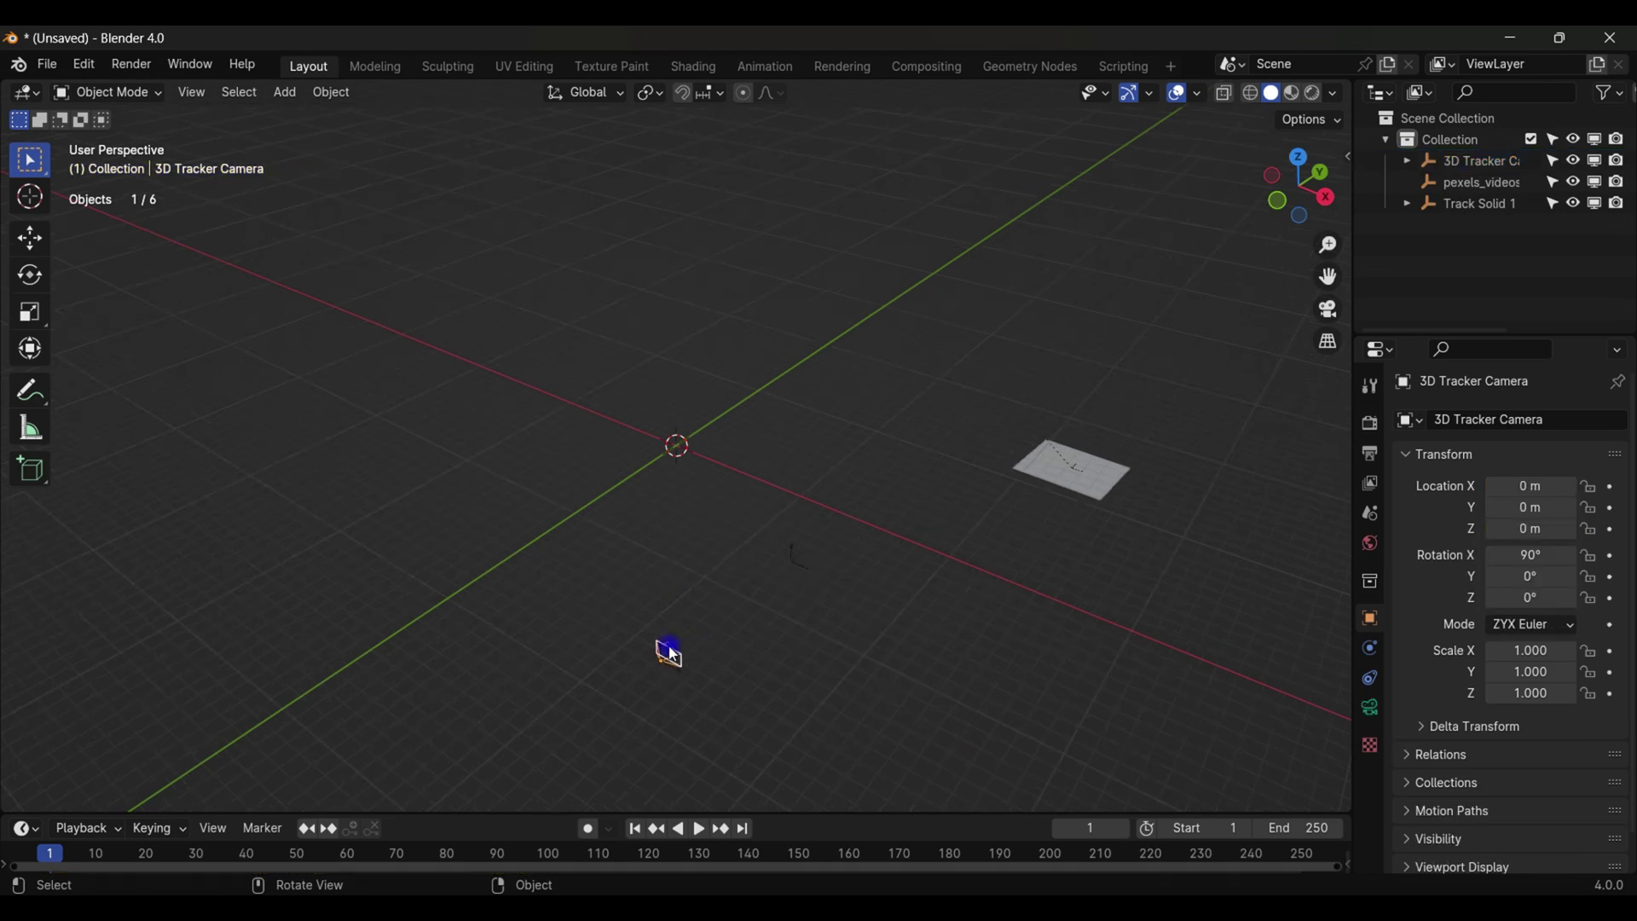
left_click_drag(1307, 282, 1096, 178)
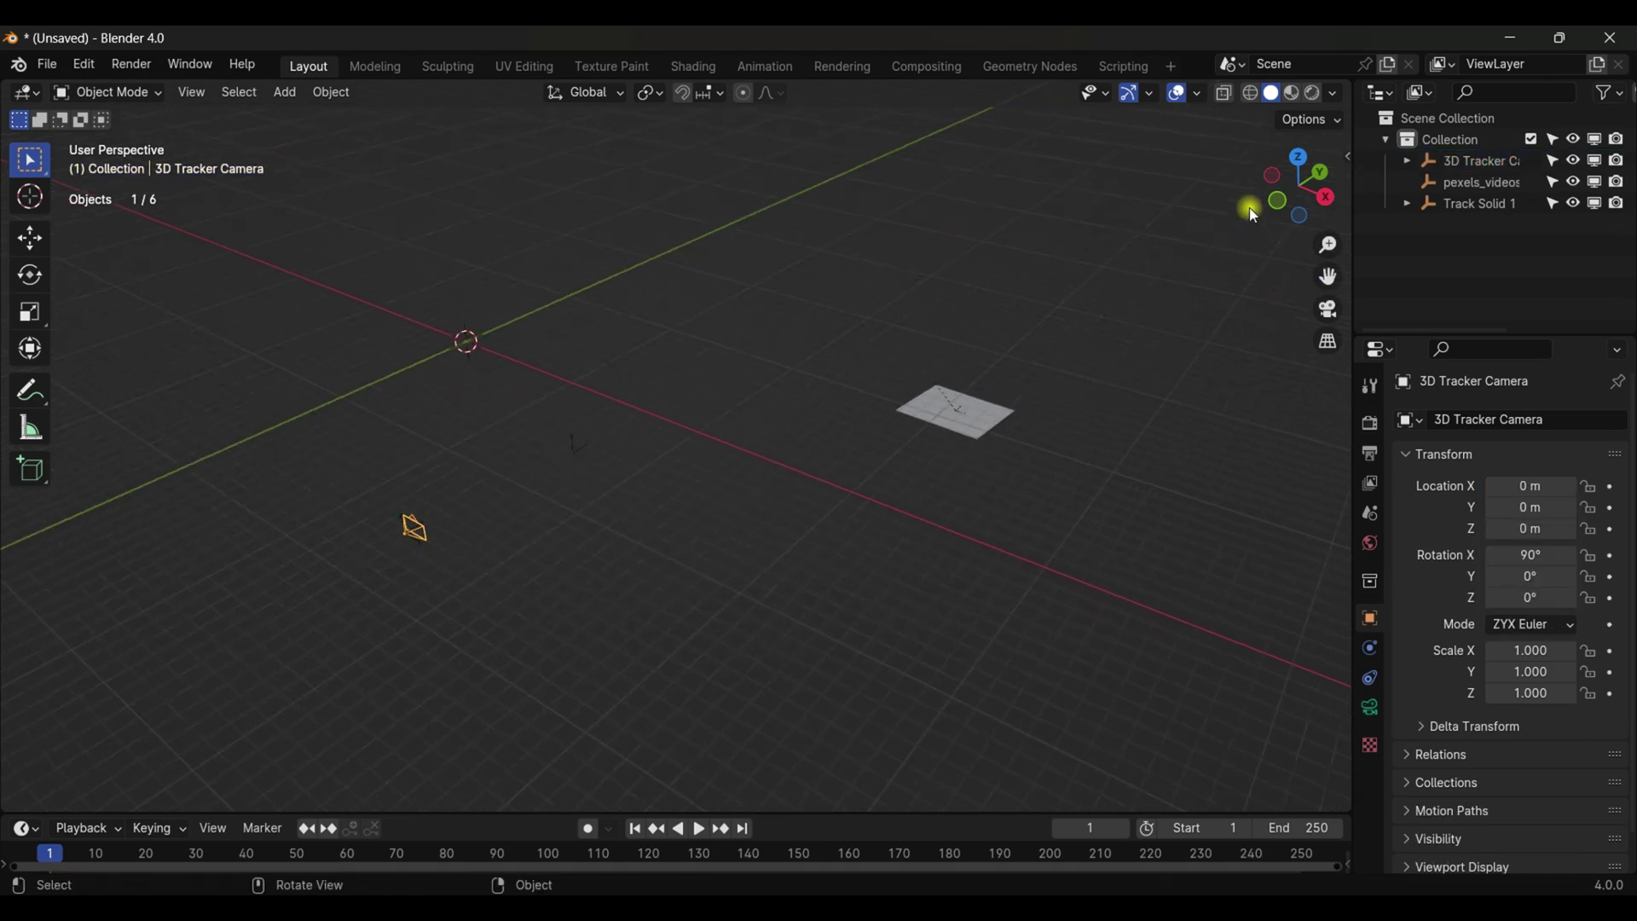
left_click_drag(1297, 182, 1374, 523)
left_click(1329, 308)
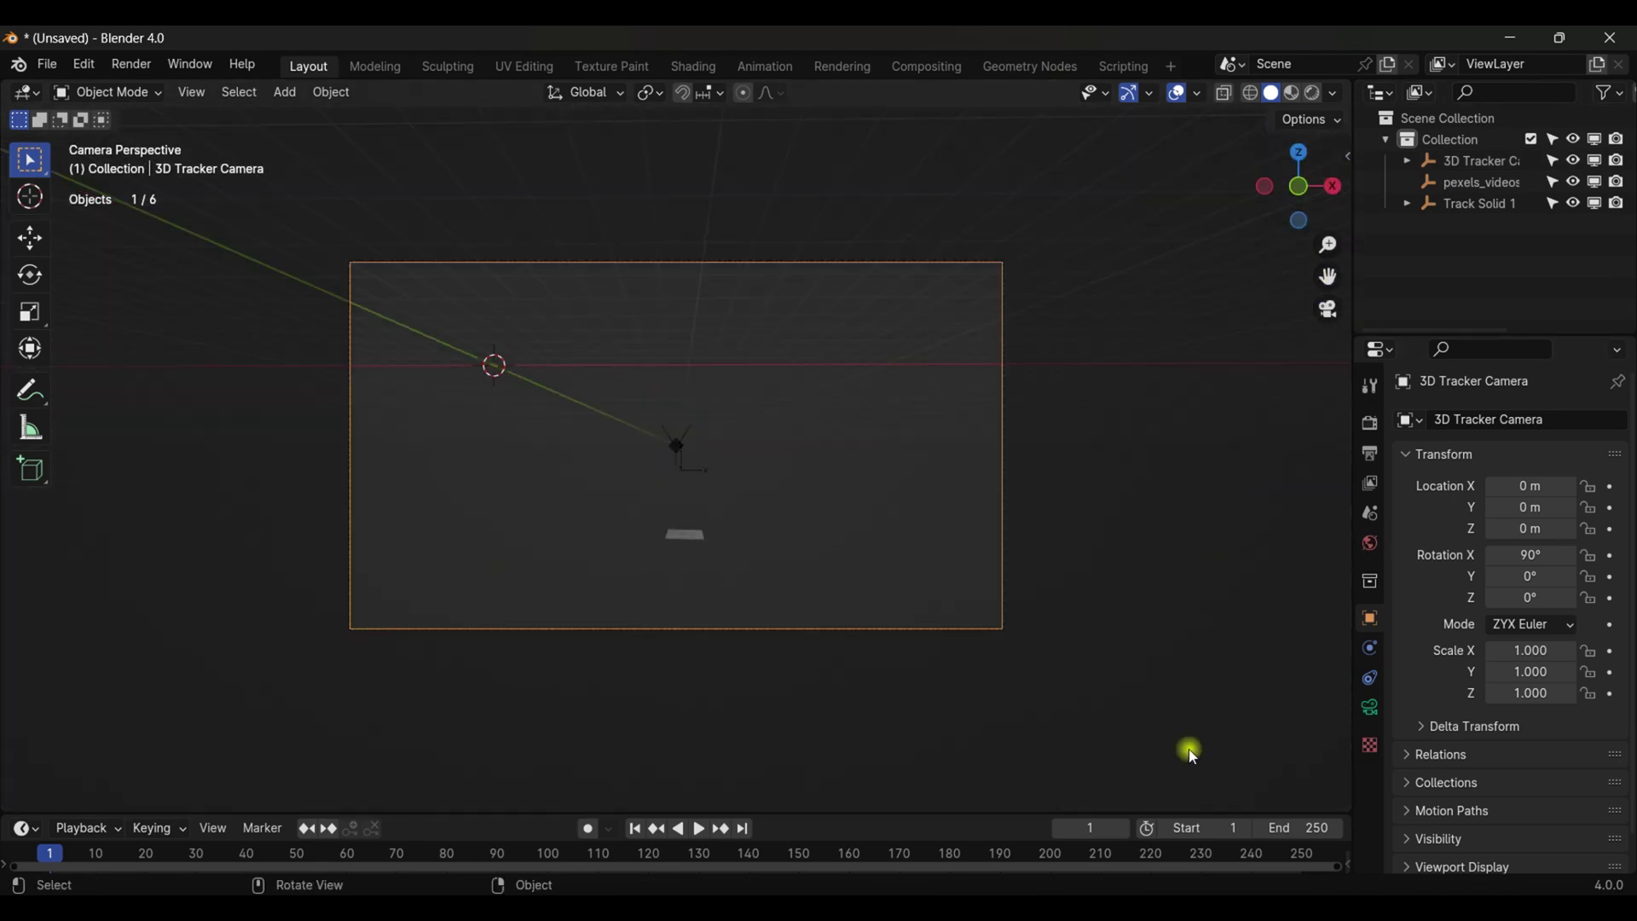
Step: Enable camera Background Images and add a slot set to Movie Clip
left_click(1370, 707)
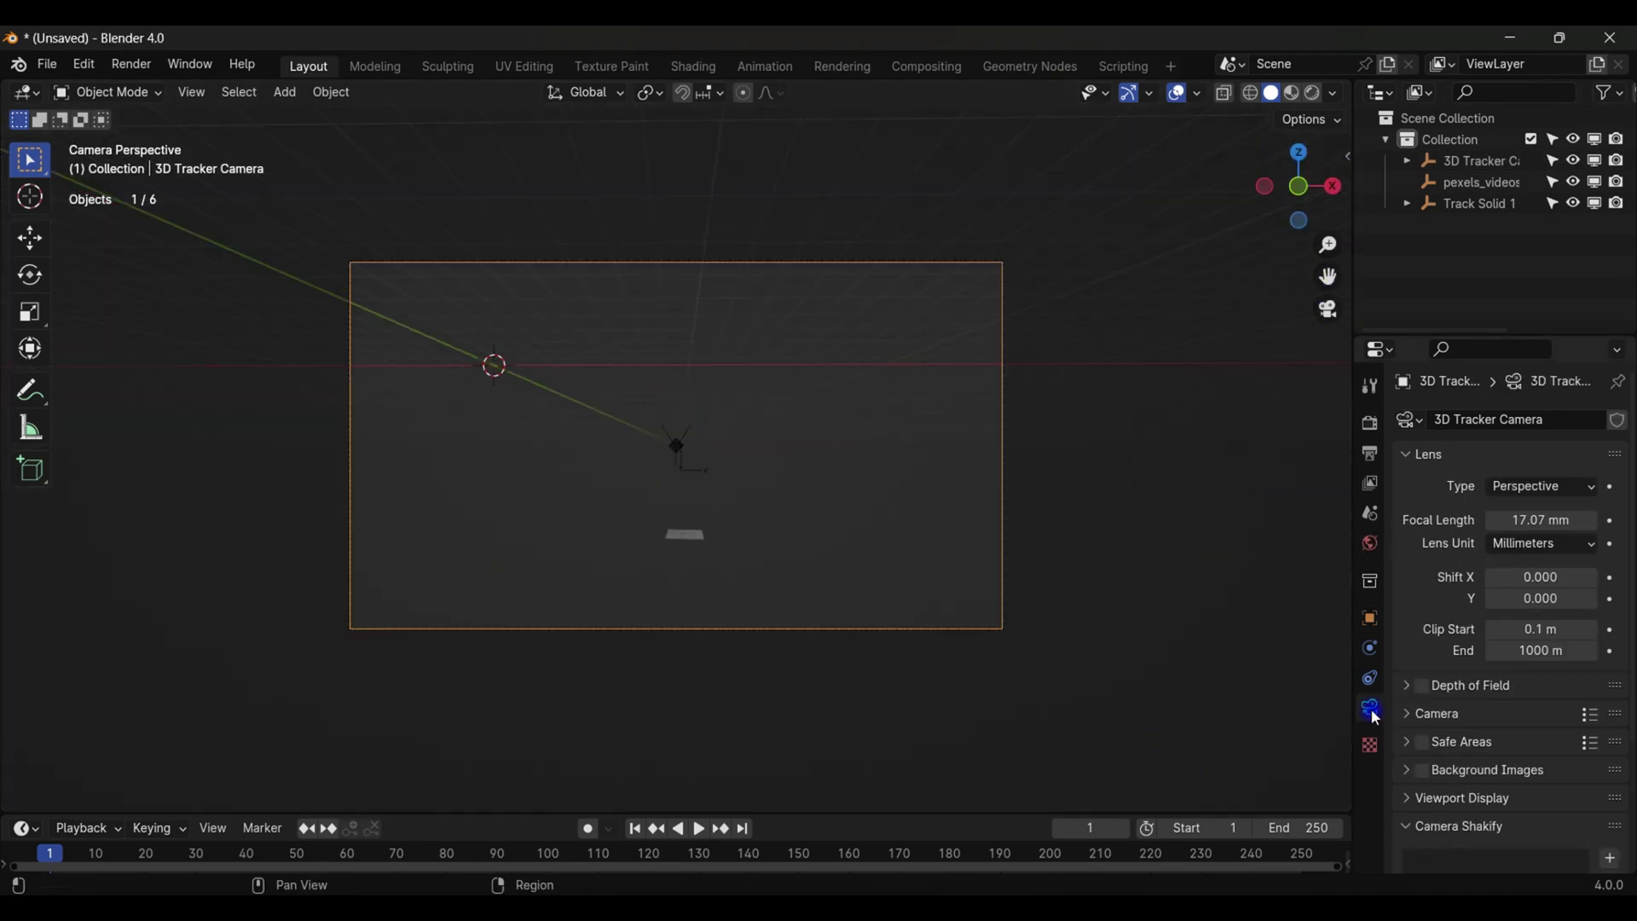
scroll(1408, 655, "down", 2)
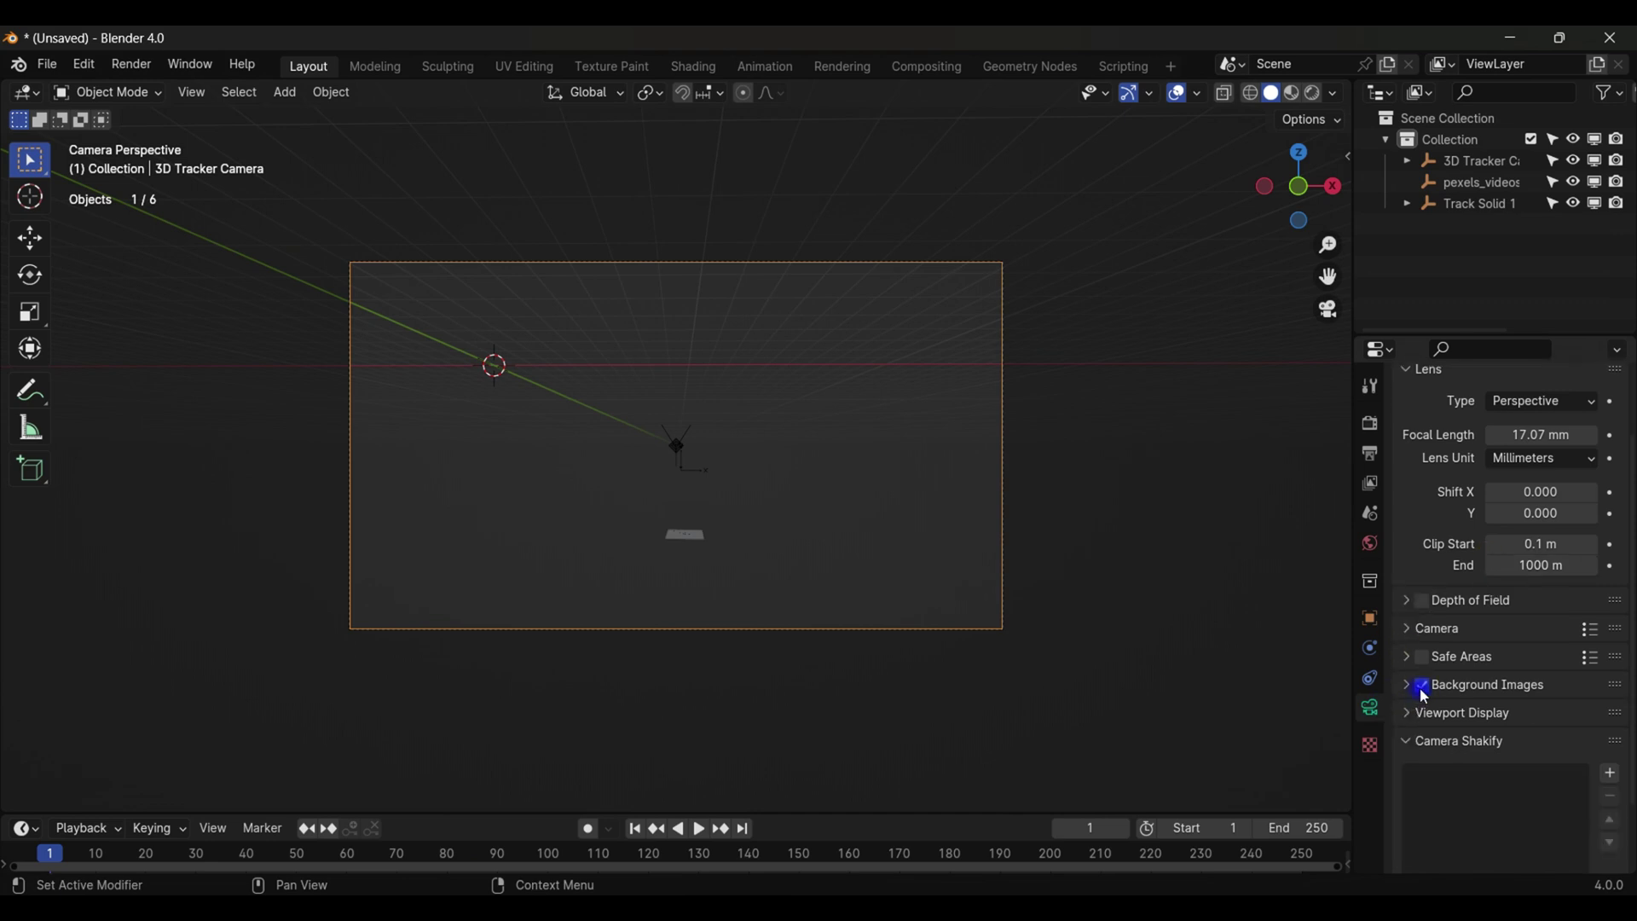
left_click(1411, 685)
left_click(1487, 716)
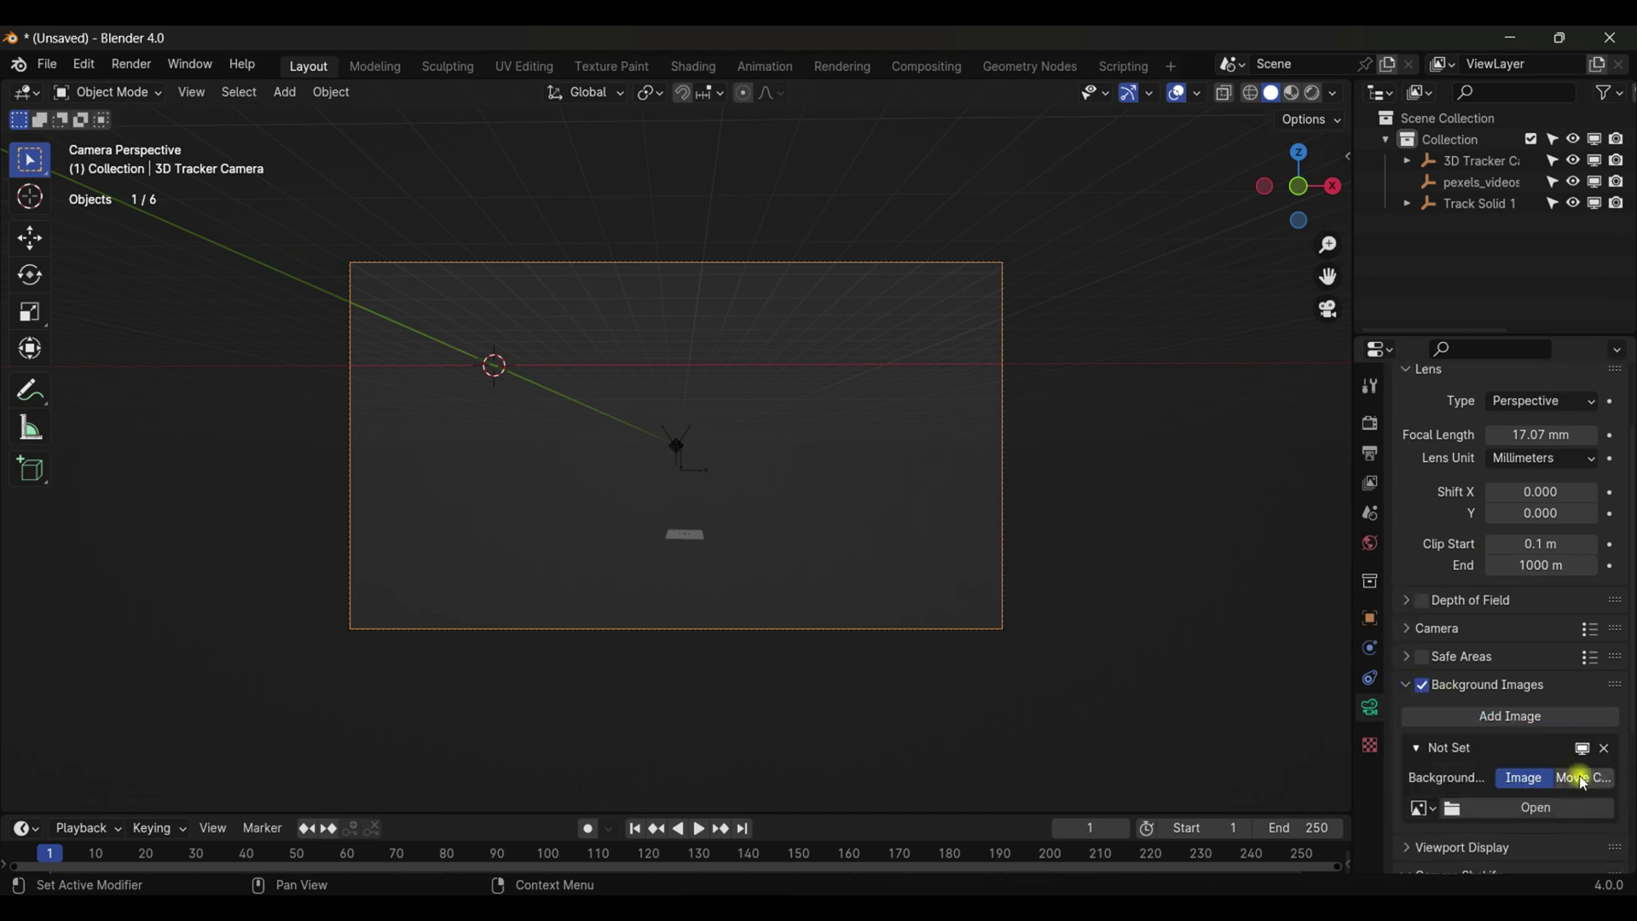
left_click(1586, 779)
left_click(1574, 831)
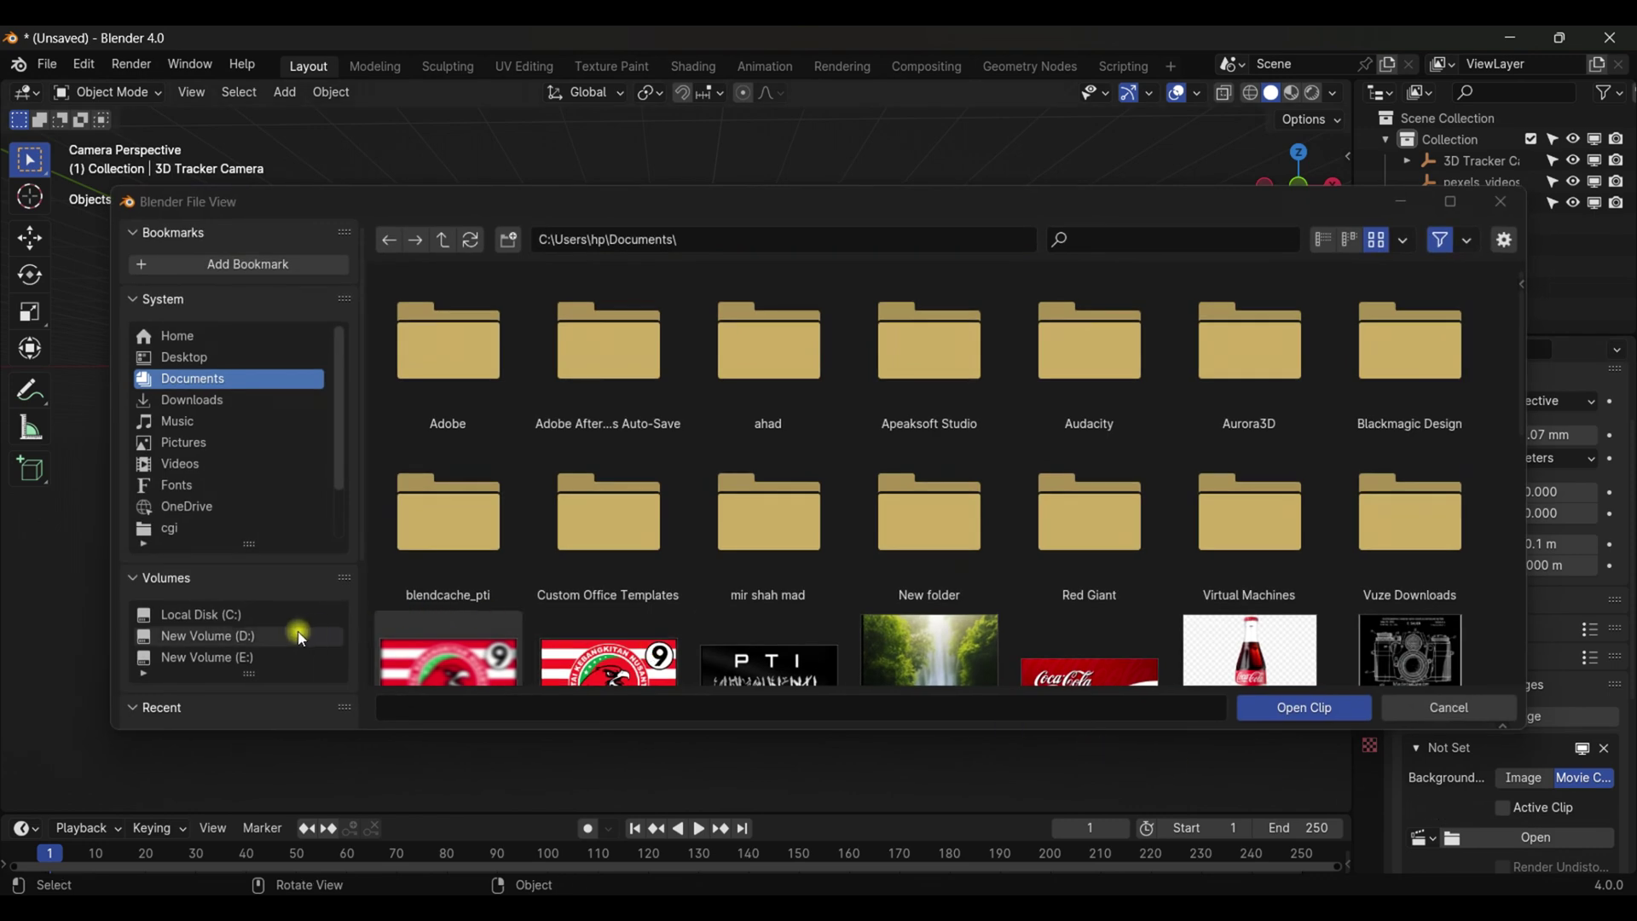
left_click(205, 464)
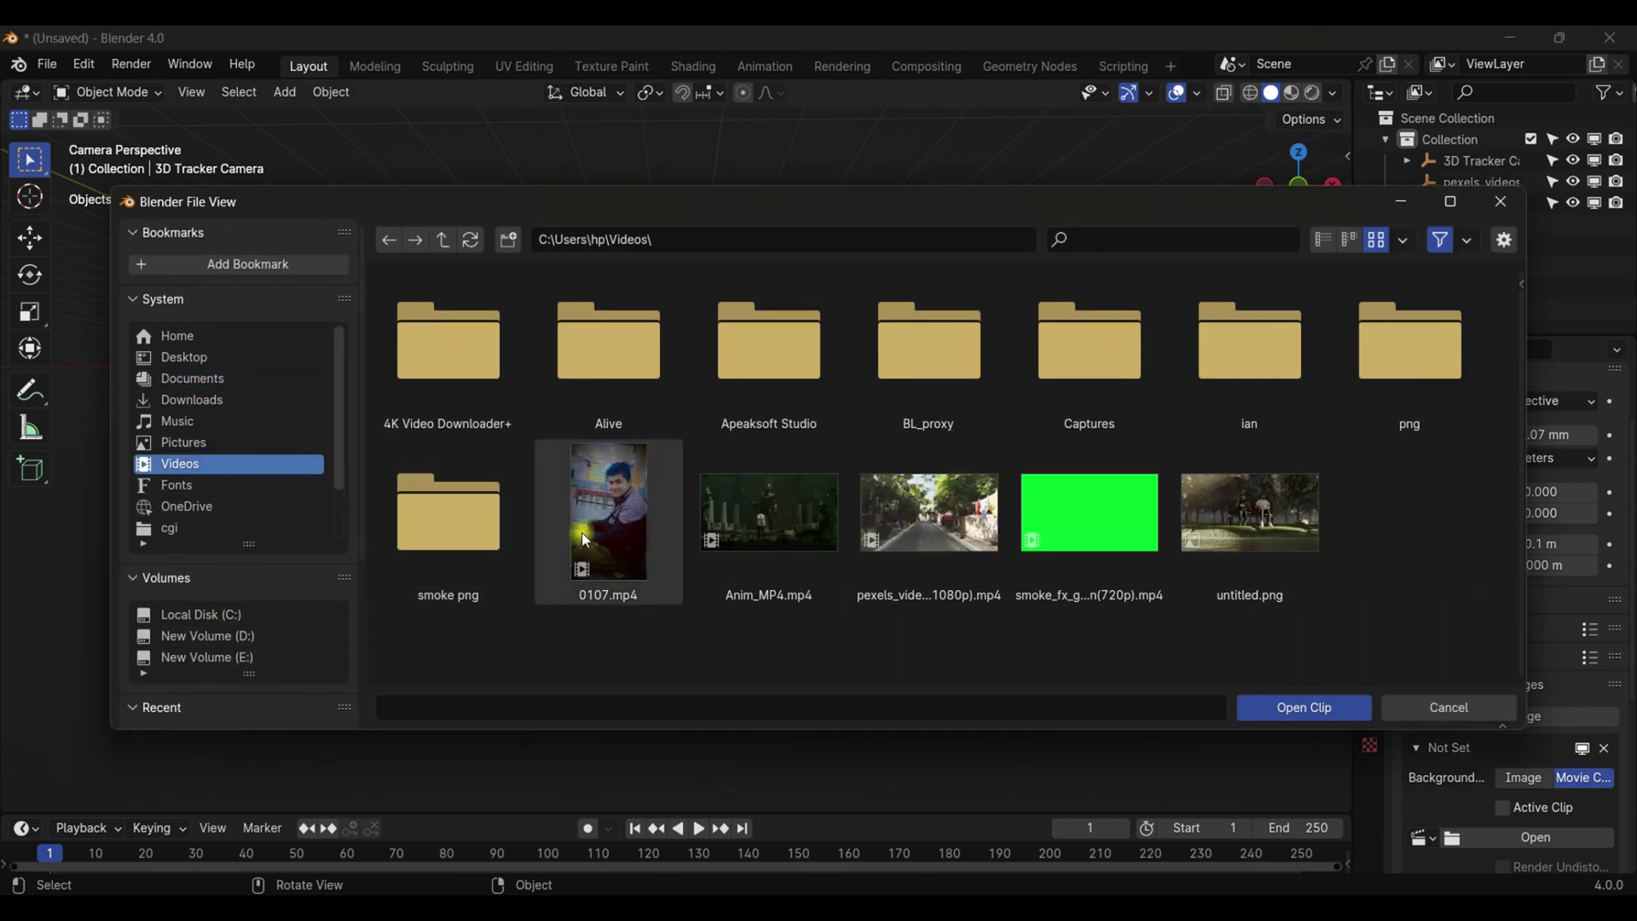
double_click(948, 468)
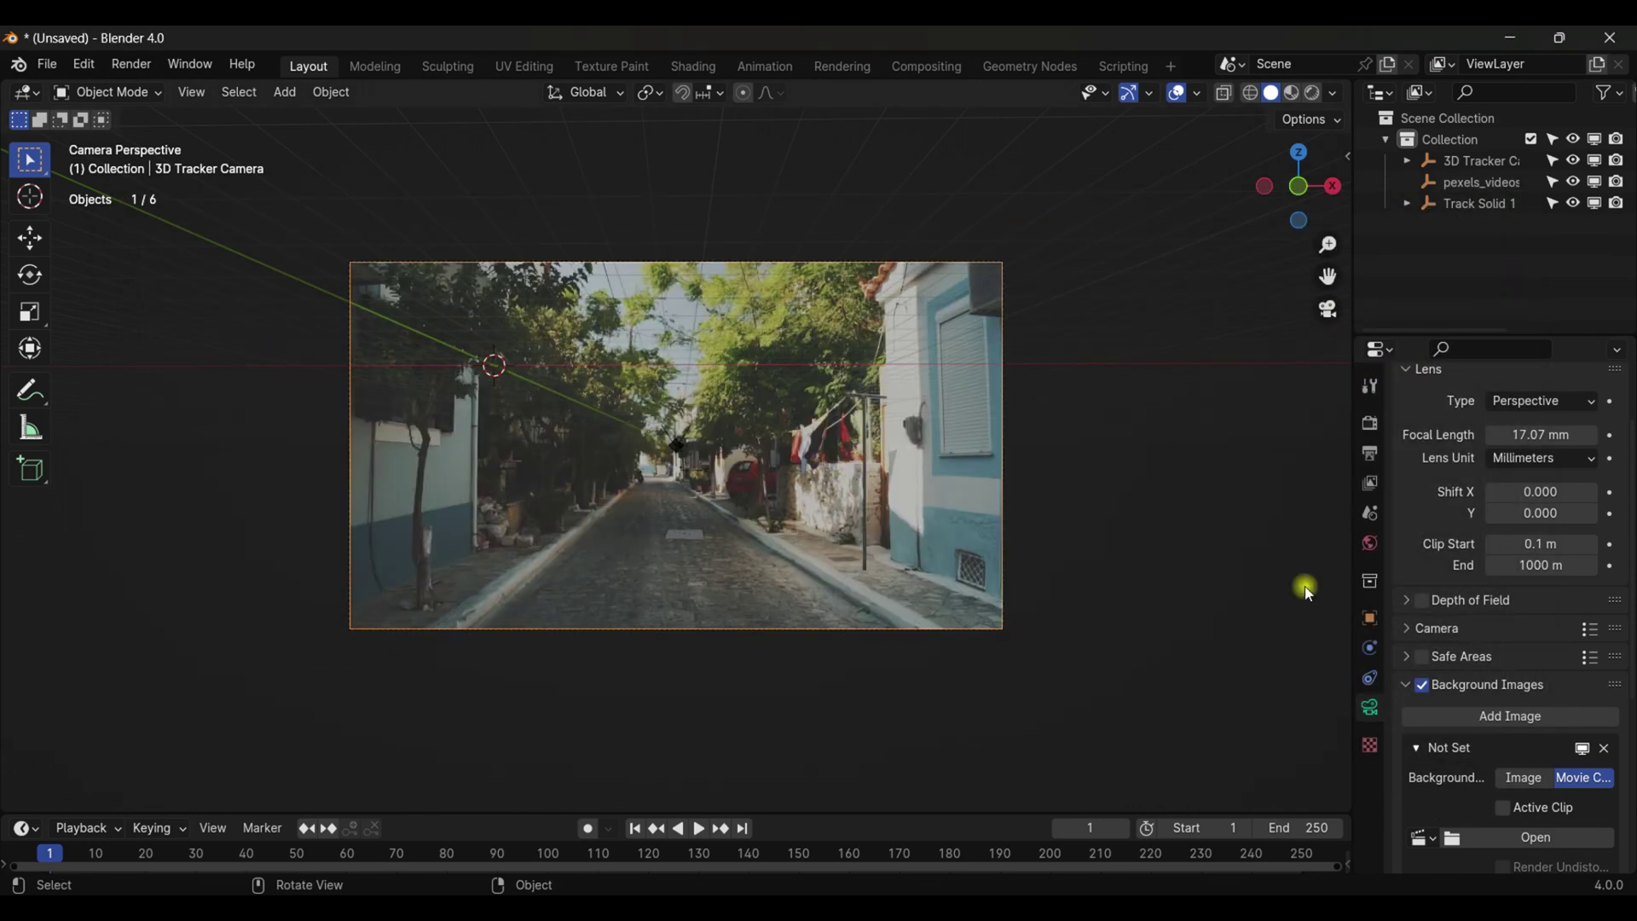
scroll(1463, 546, "down", 5)
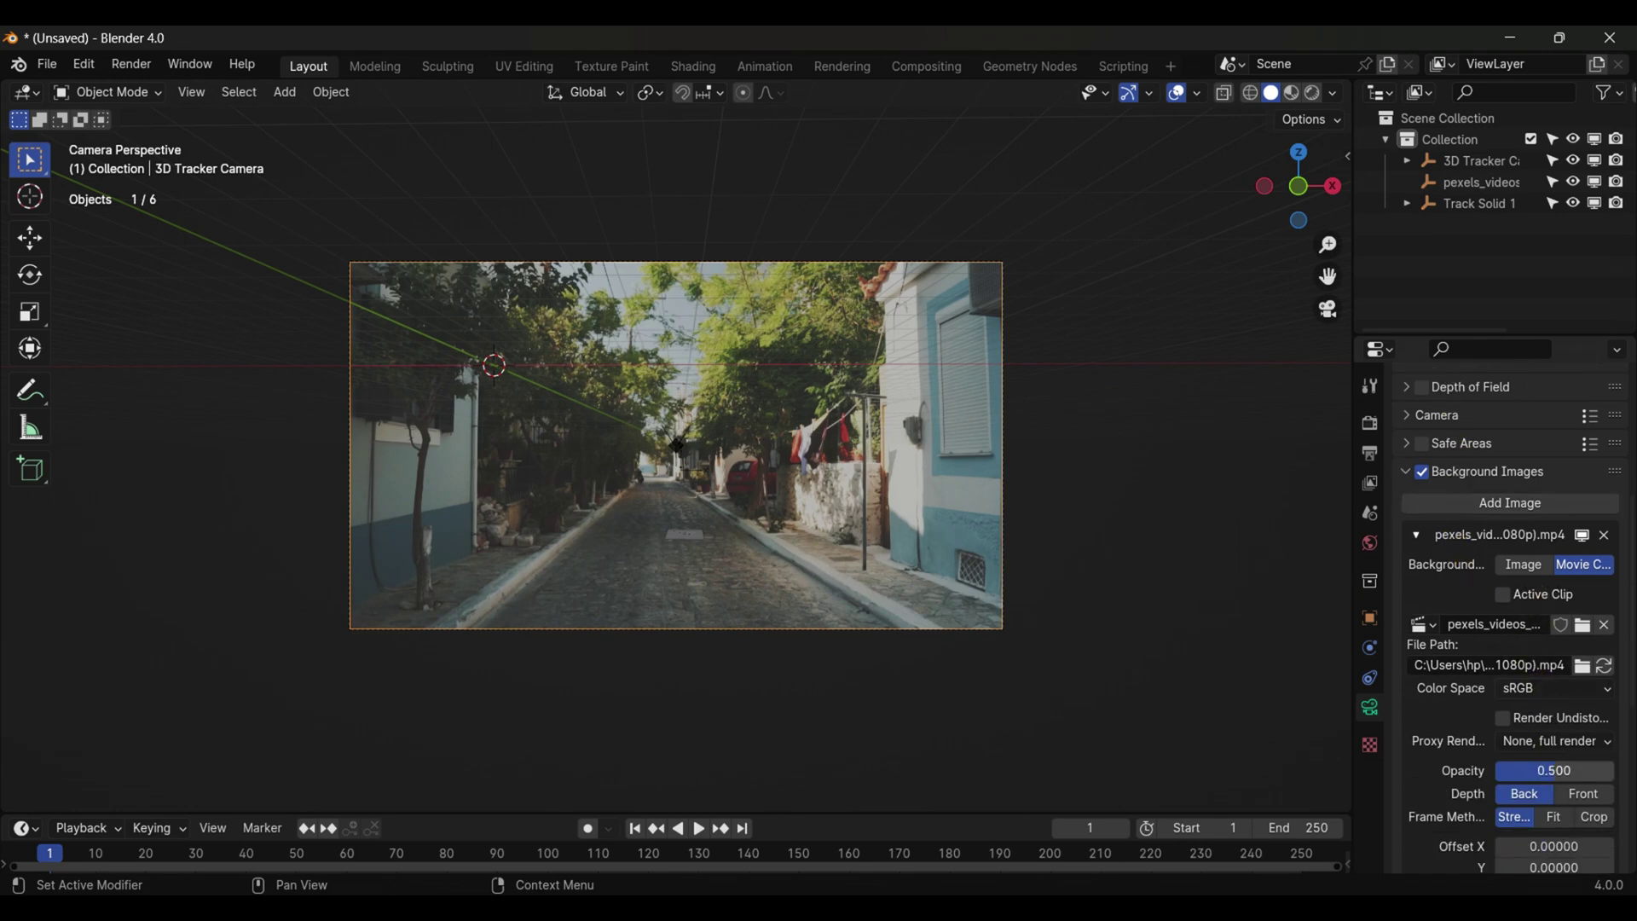
left_click_drag(1555, 770, 1615, 772)
scroll(816, 522, "up", 2)
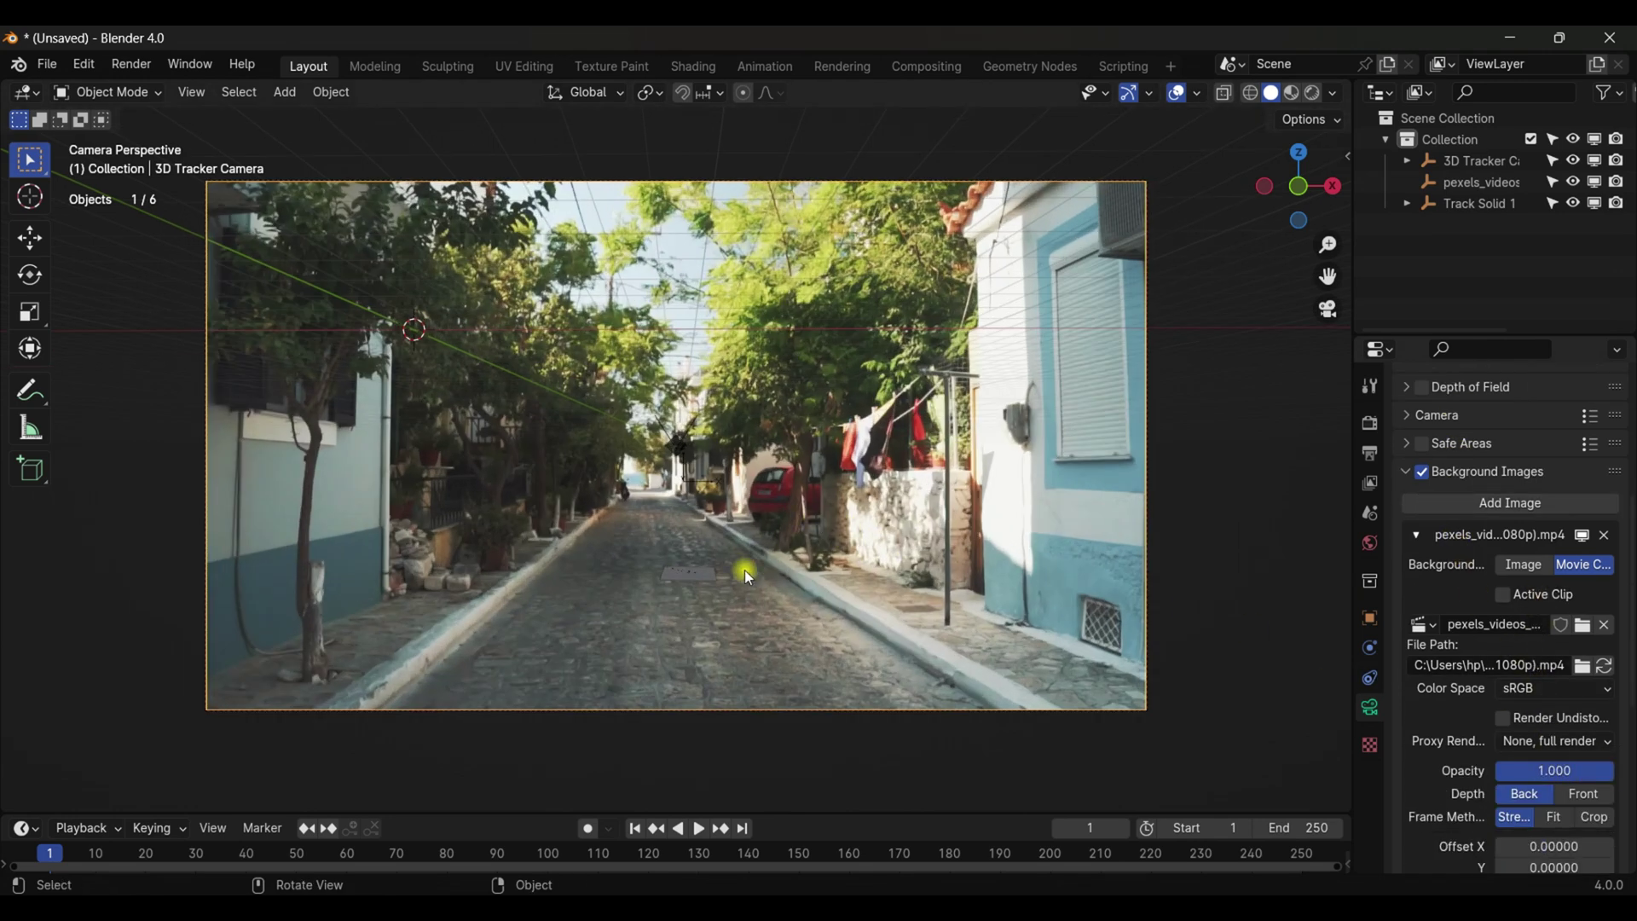
left_click(696, 578)
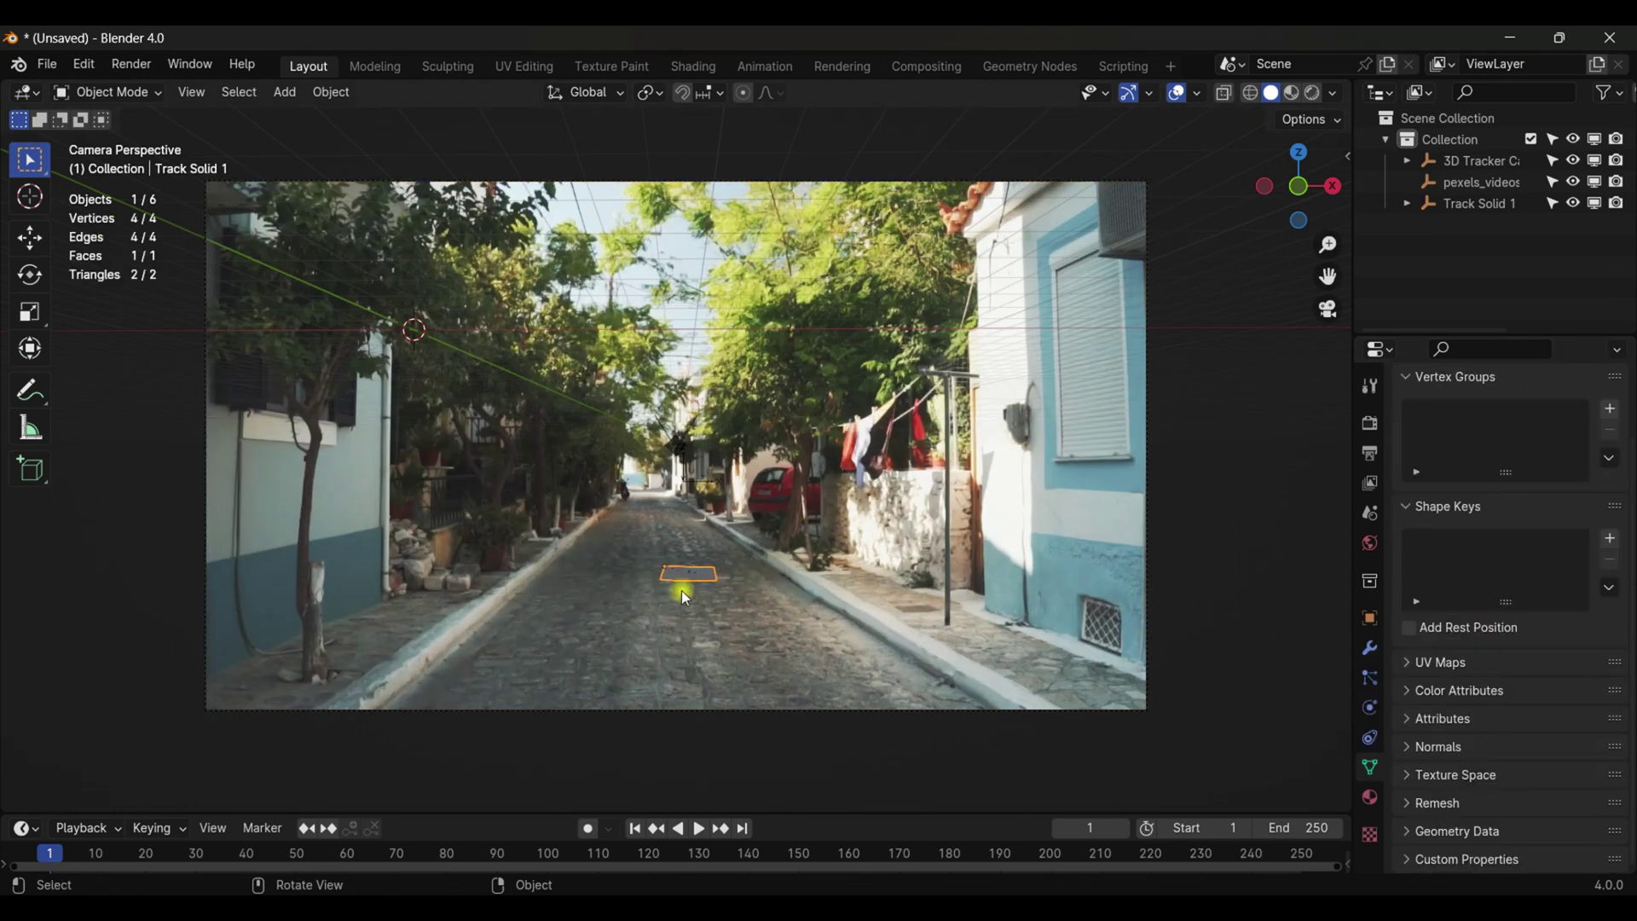
Step: Play back to check the tracking, enlarge the timeline and return to frame 1
left_click(703, 830)
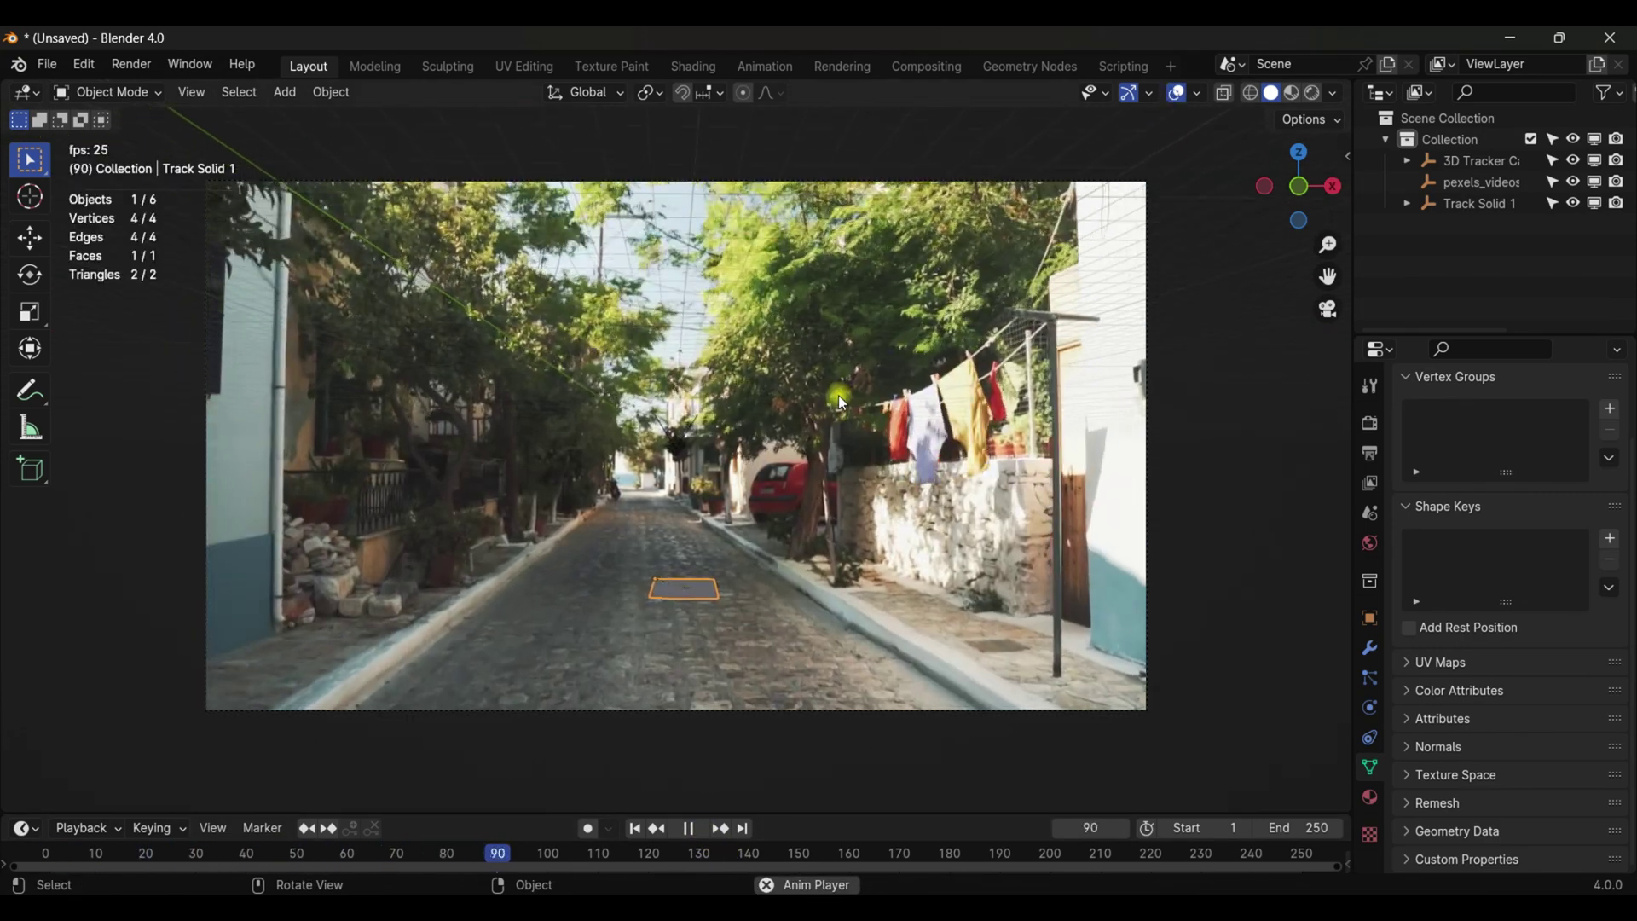
key("space")
left_click_drag(844, 811, 833, 645)
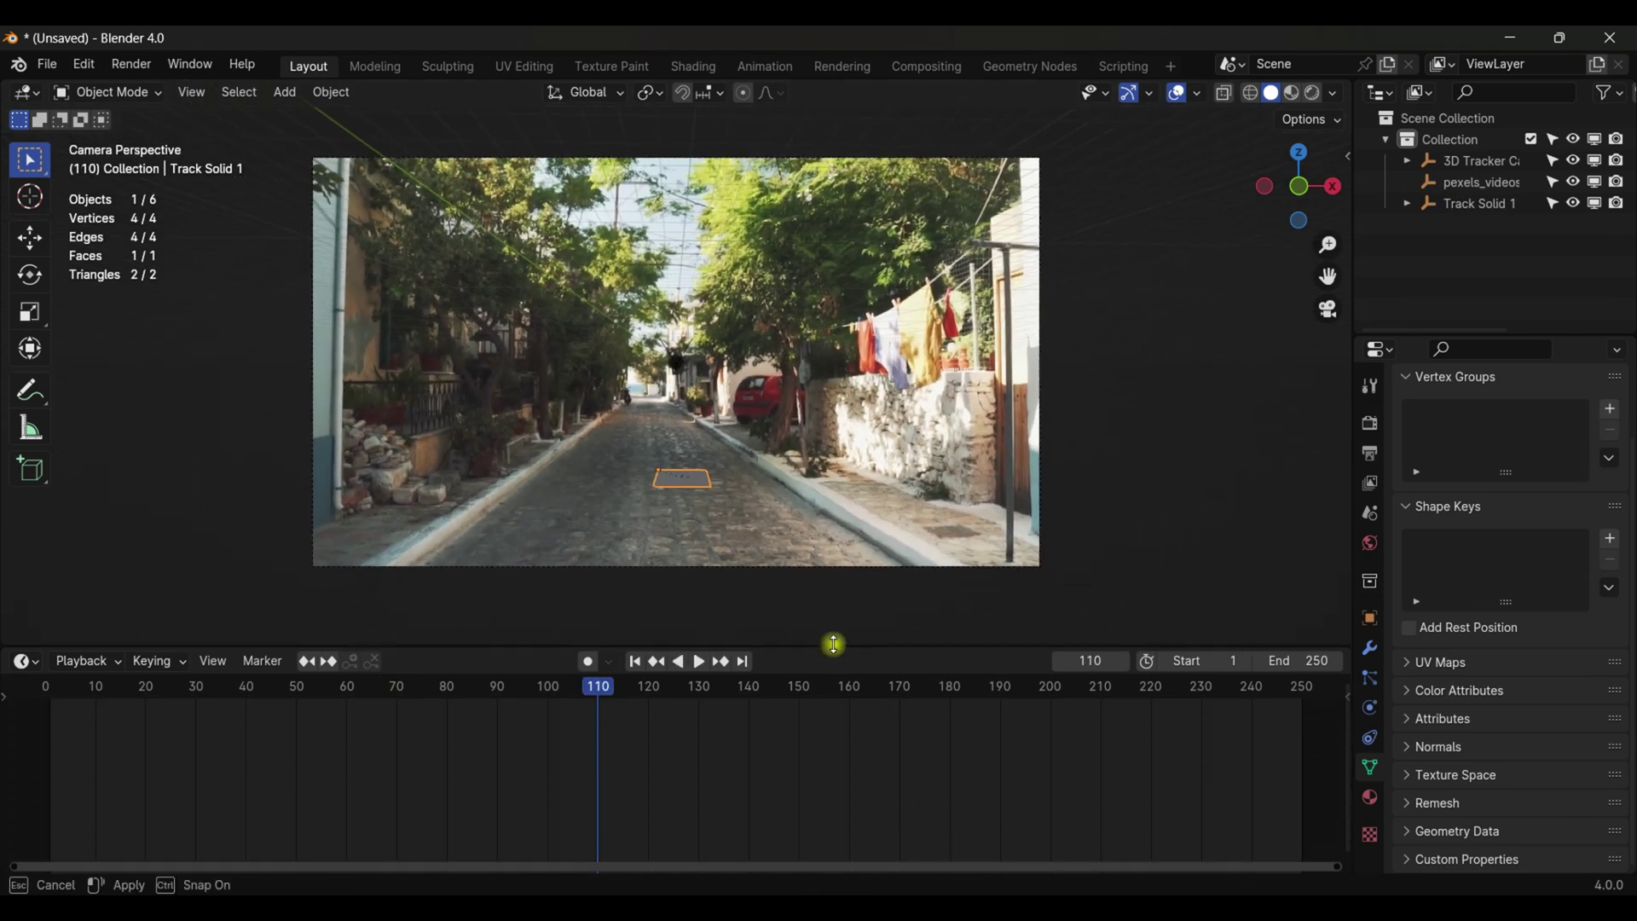
left_click(636, 662)
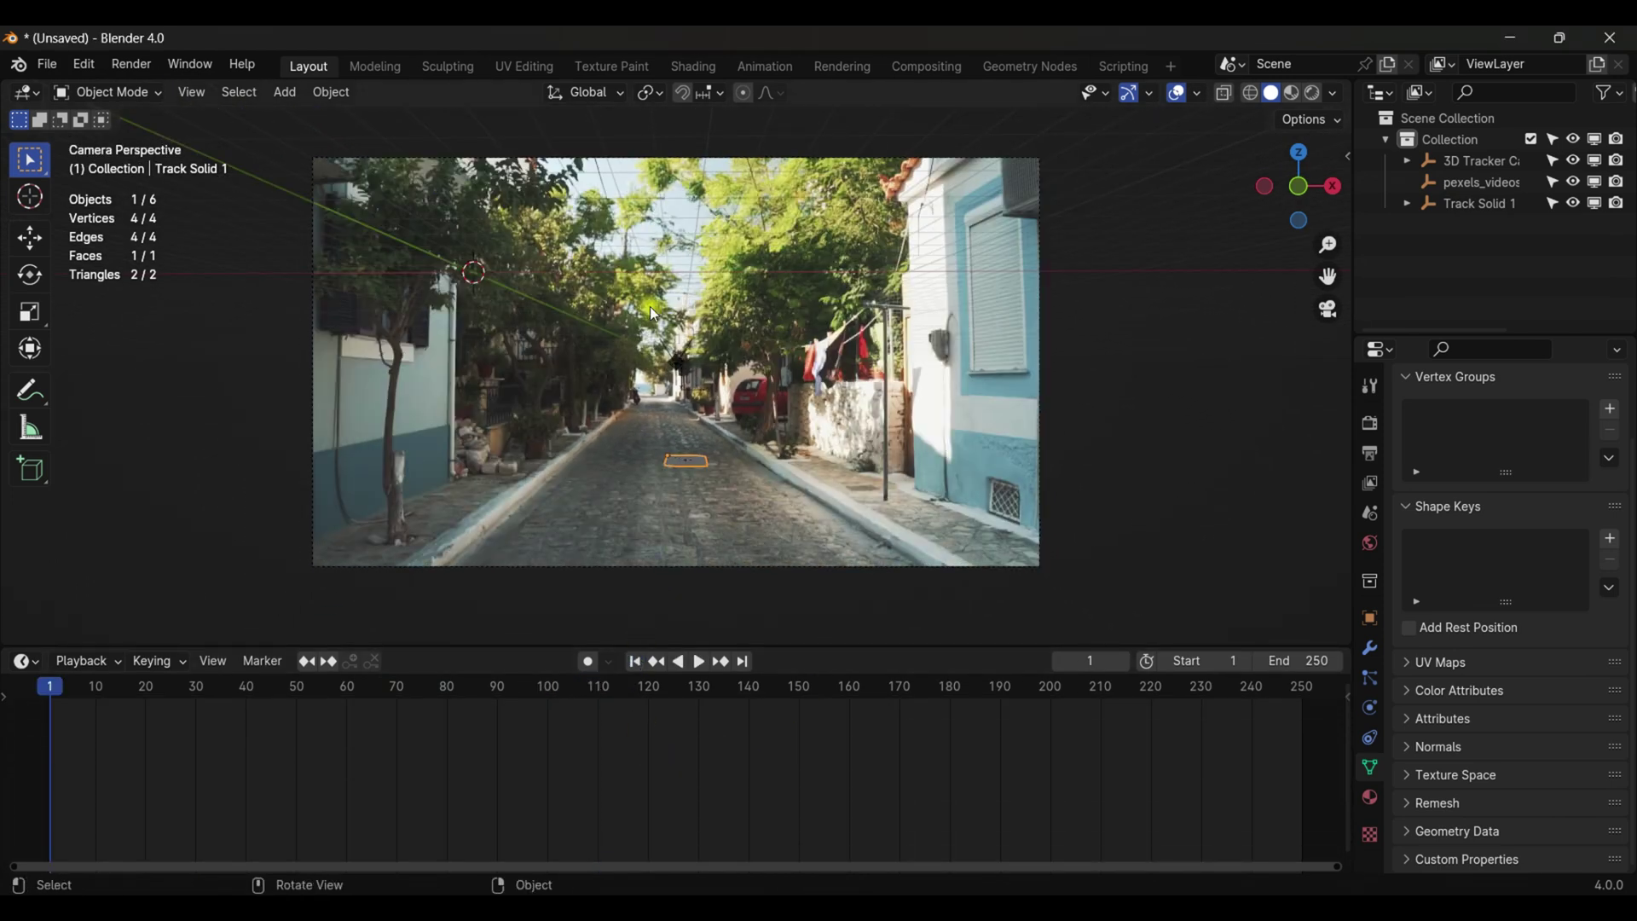
Step: Offset the 3D Tracker Camera Orientation keyframes by 1 frame to start at frame 1
left_click(1454, 163)
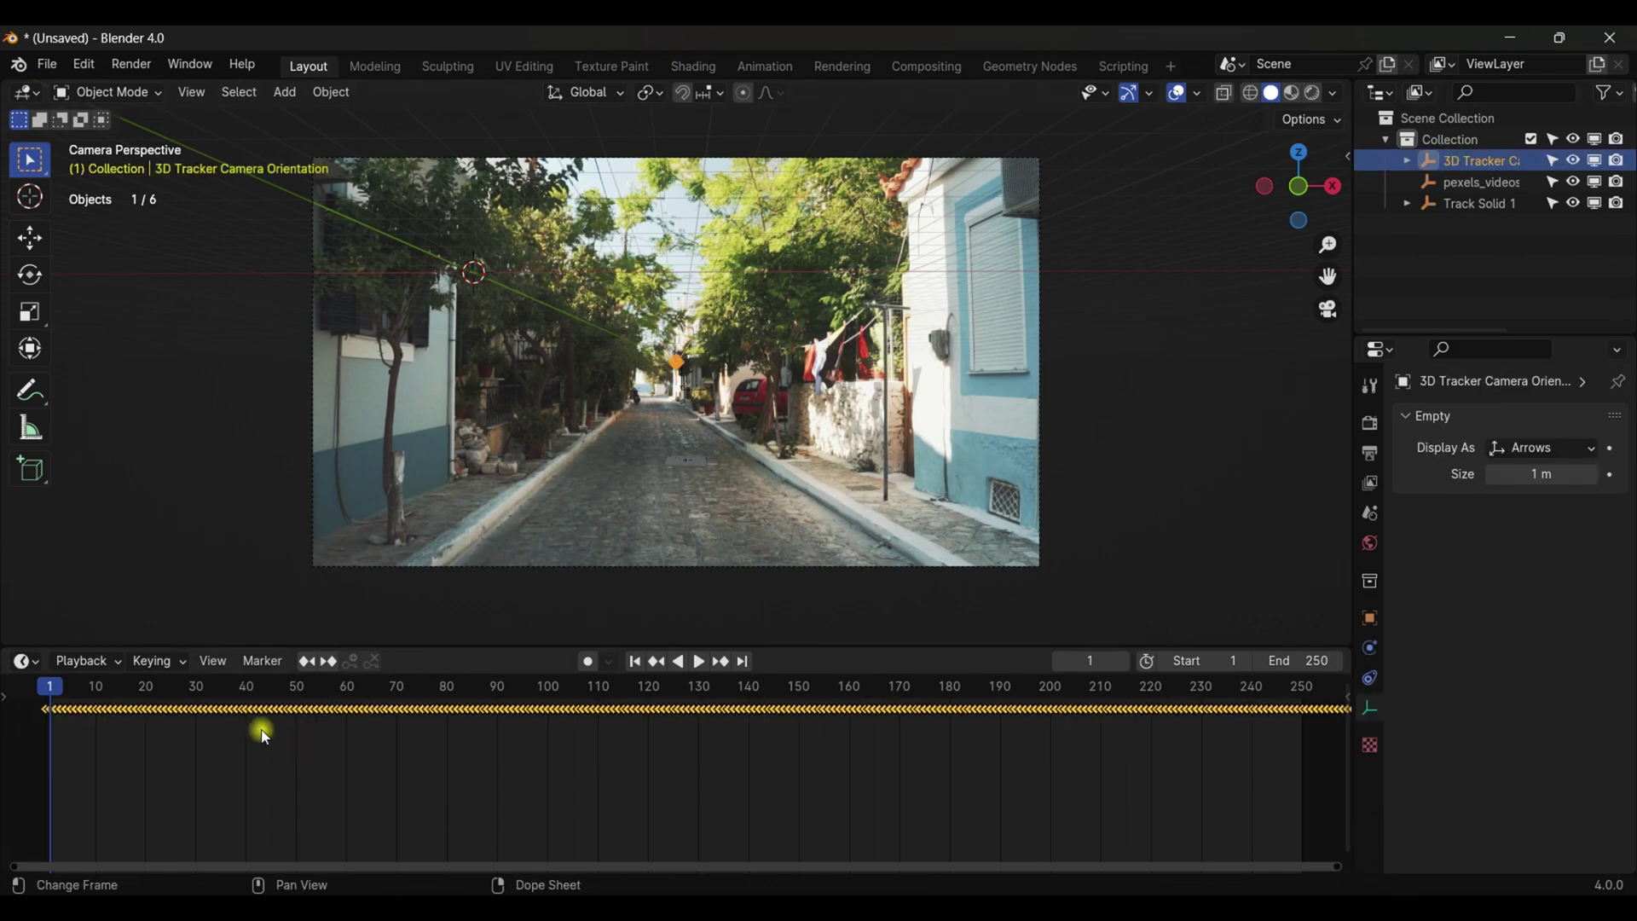
scroll(264, 737, "up", 1)
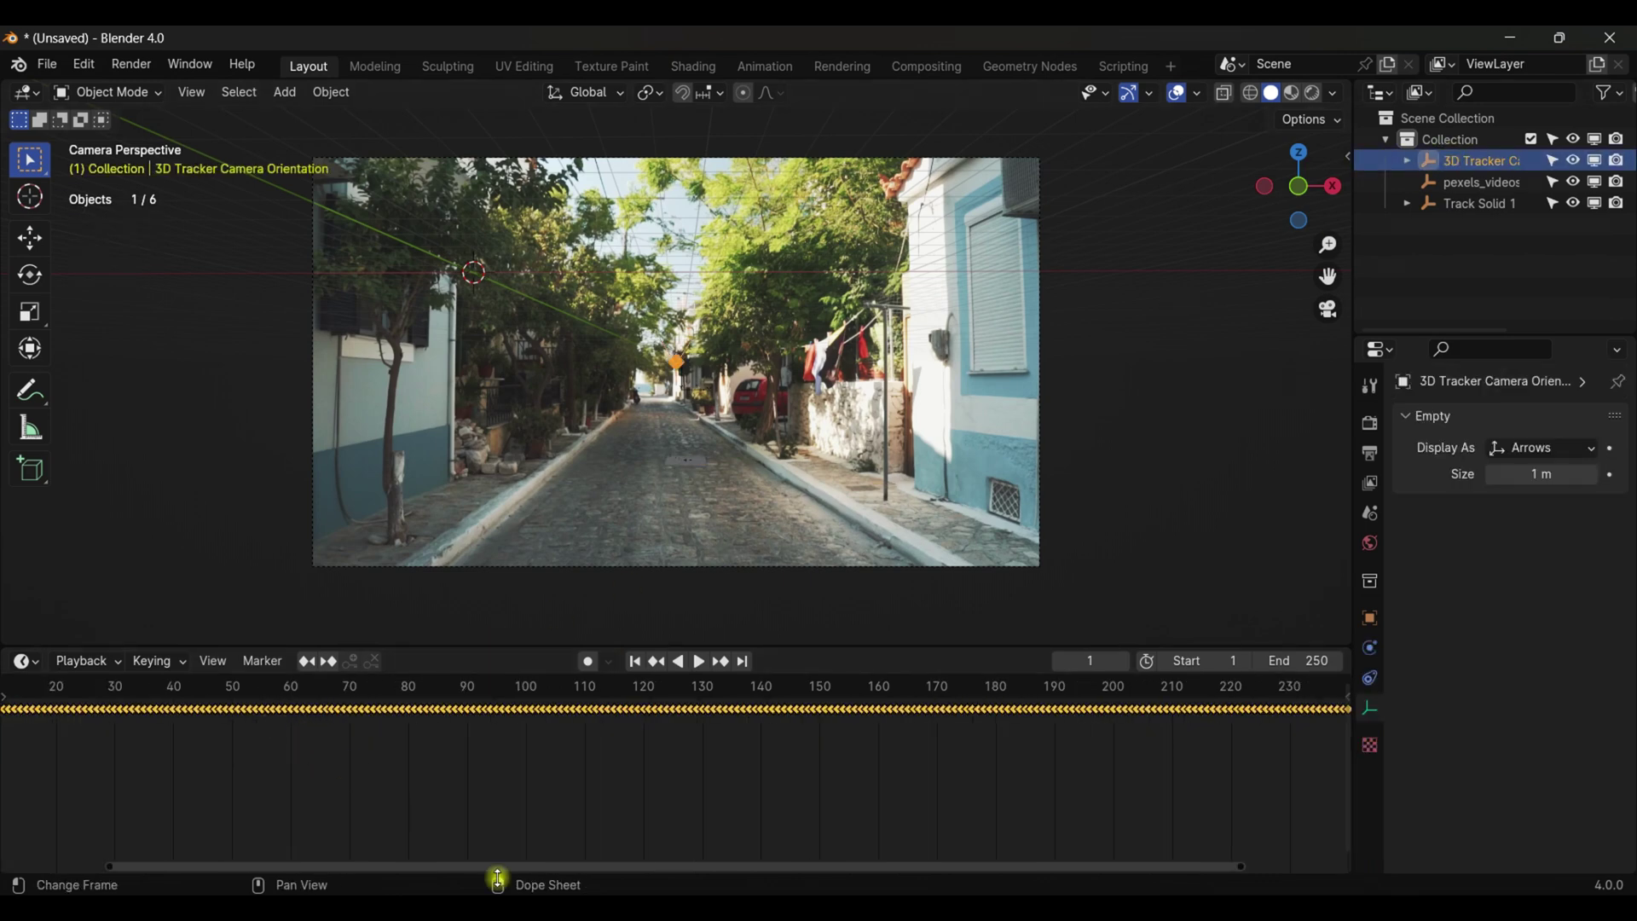
left_click_drag(493, 874, 202, 807)
scroll(204, 810, "up", 1)
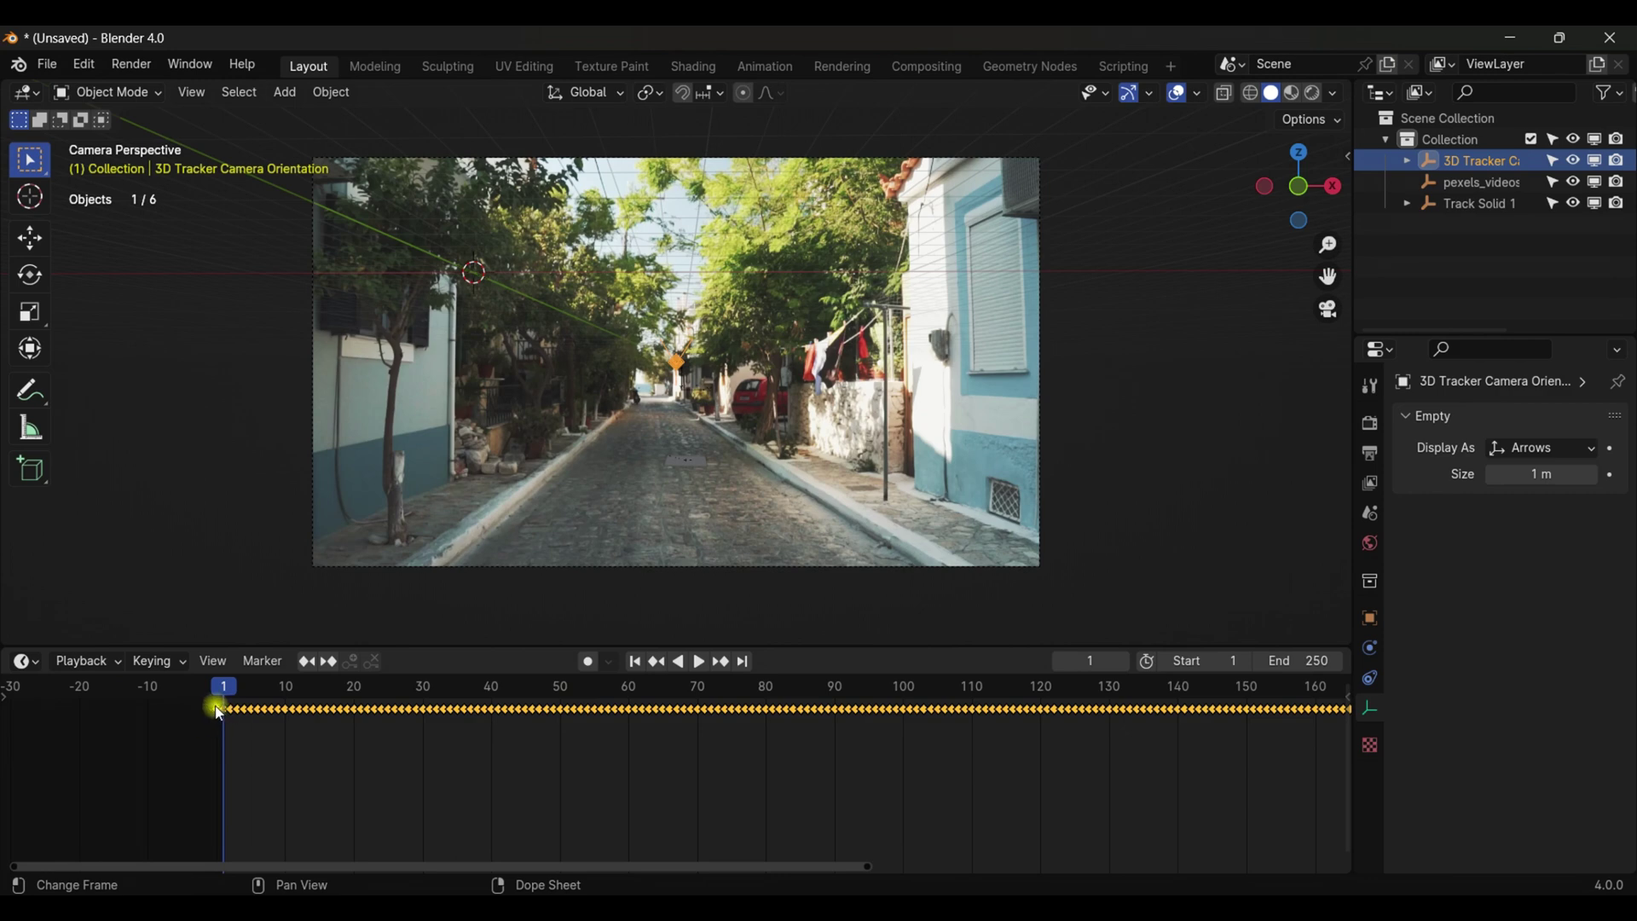
left_click_drag(224, 729, 228, 723)
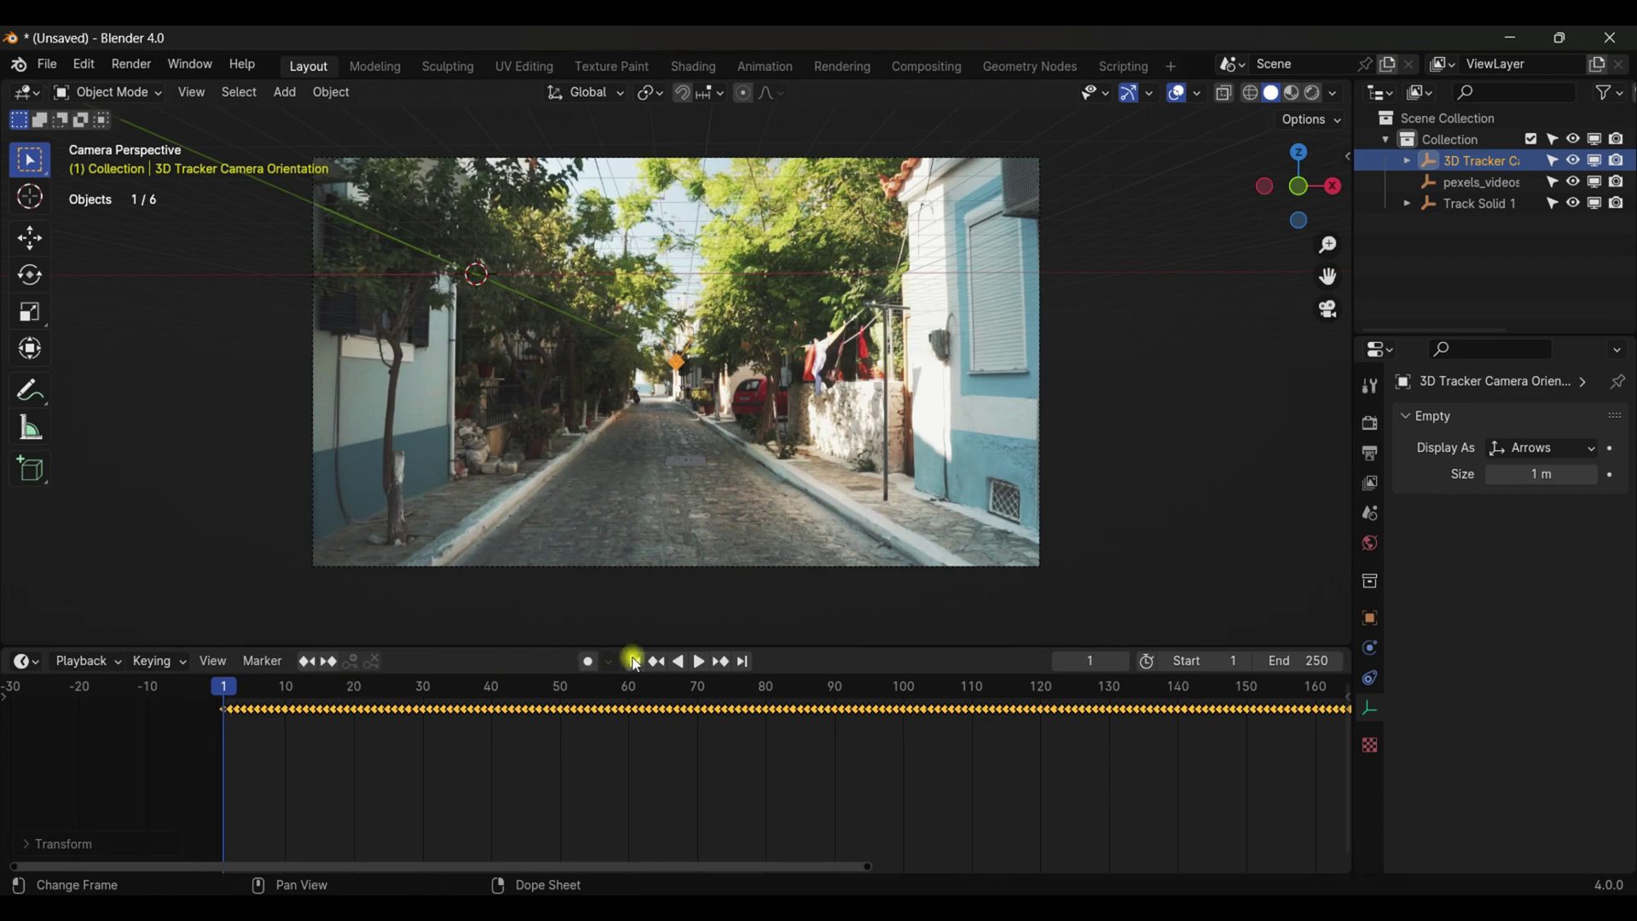
Step: Preview the tracked footage up to frame 100
key("space")
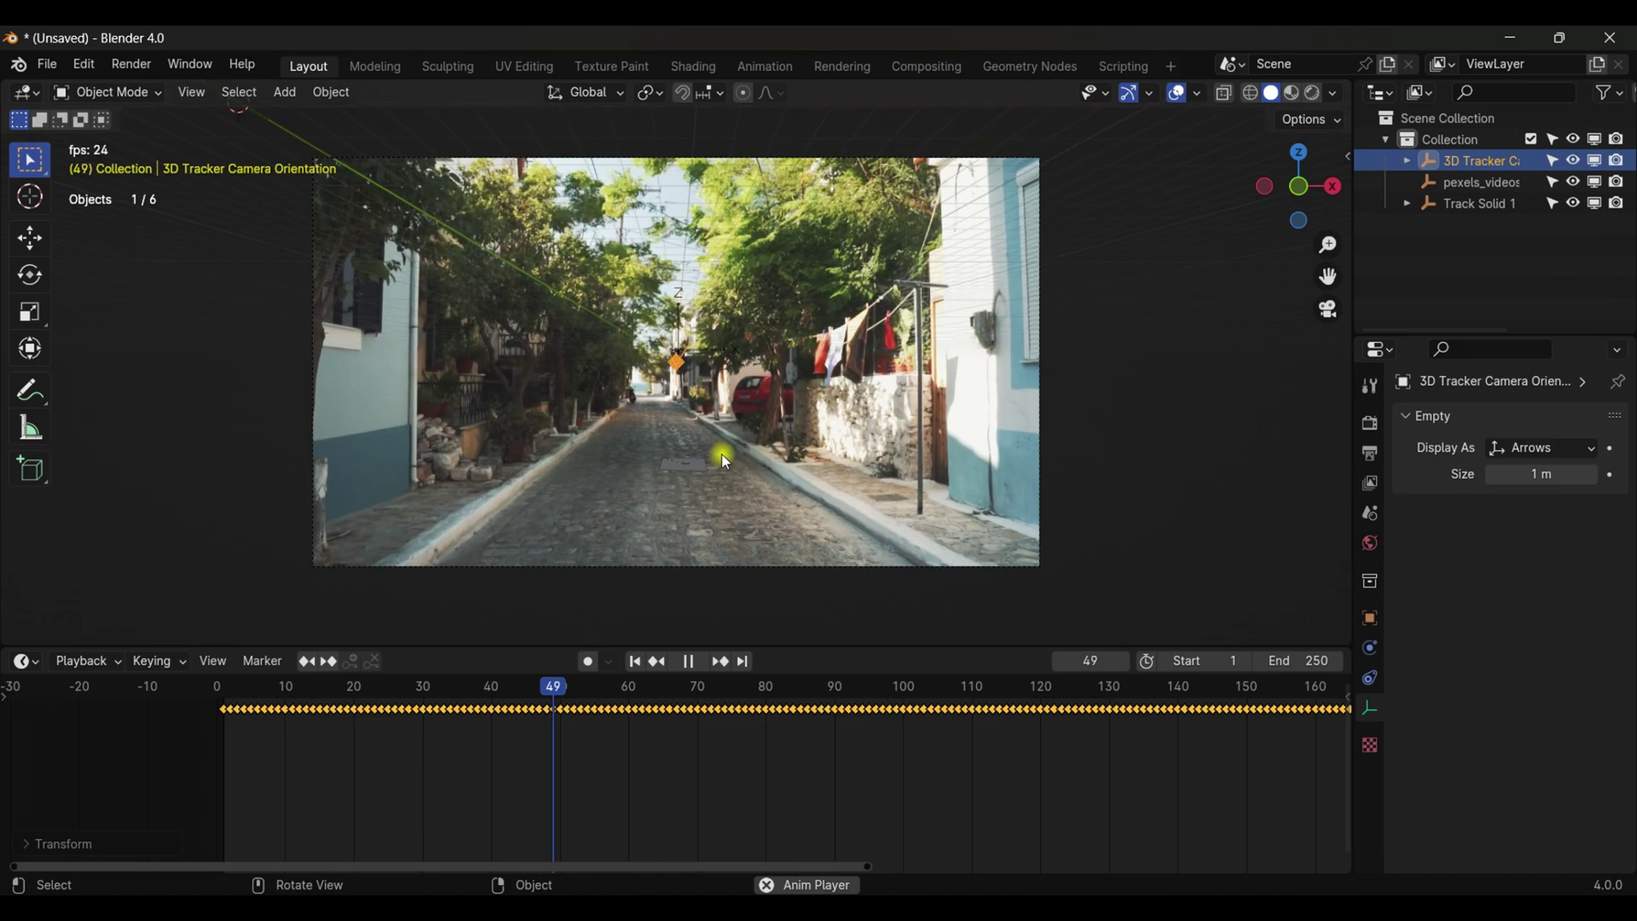
scroll(721, 453, "up", 3)
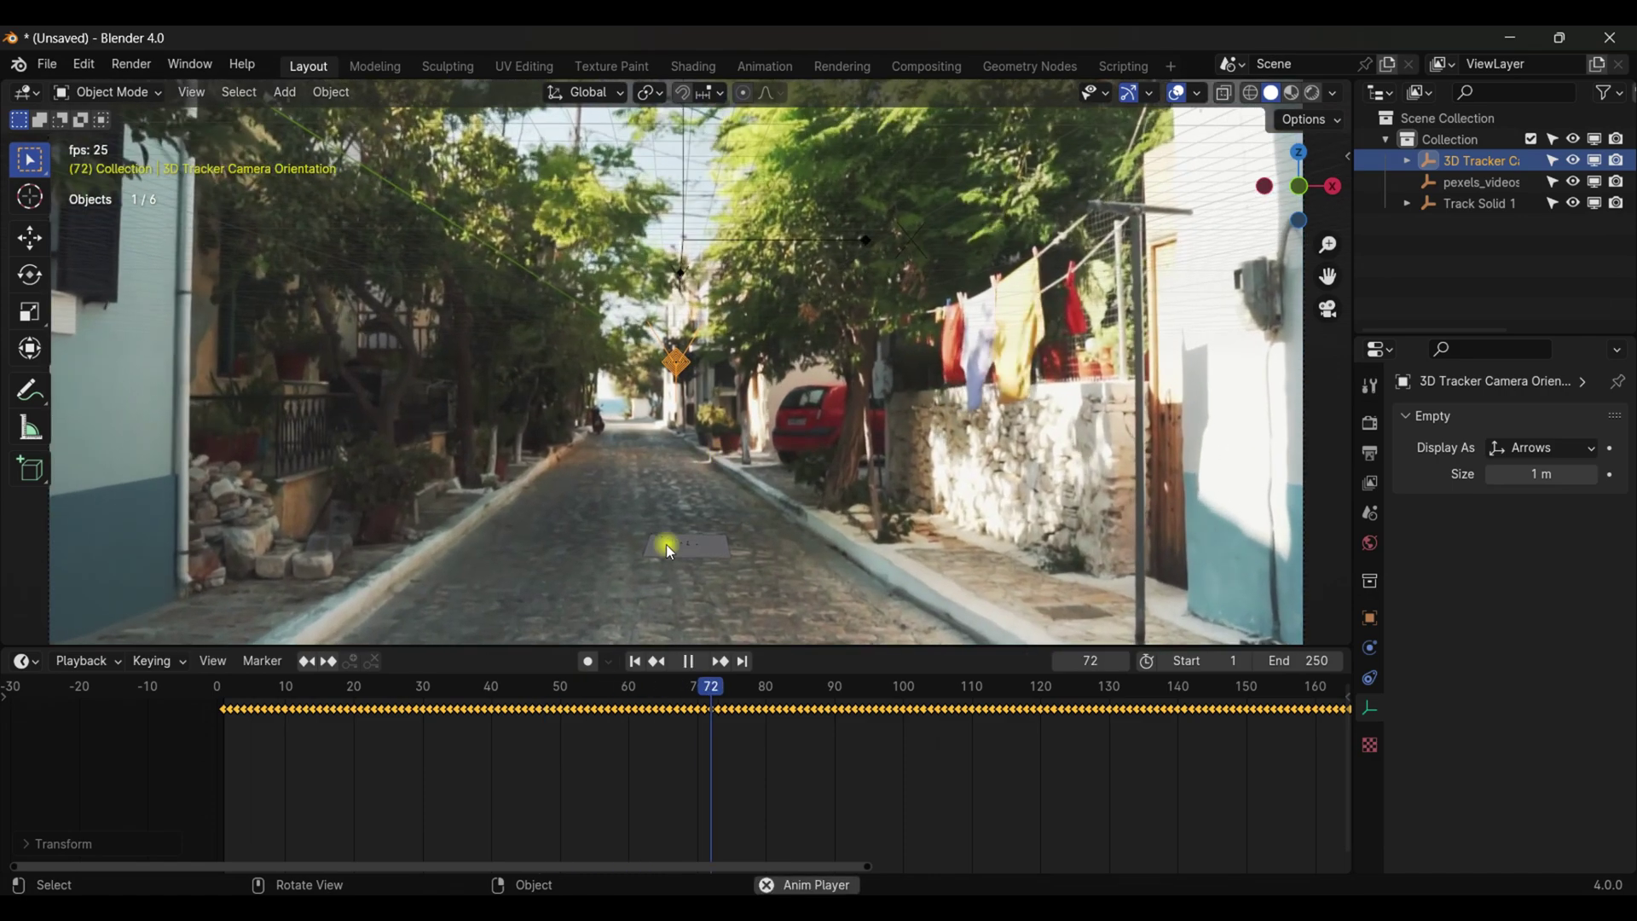
key("space")
scroll(699, 554, "down", 4)
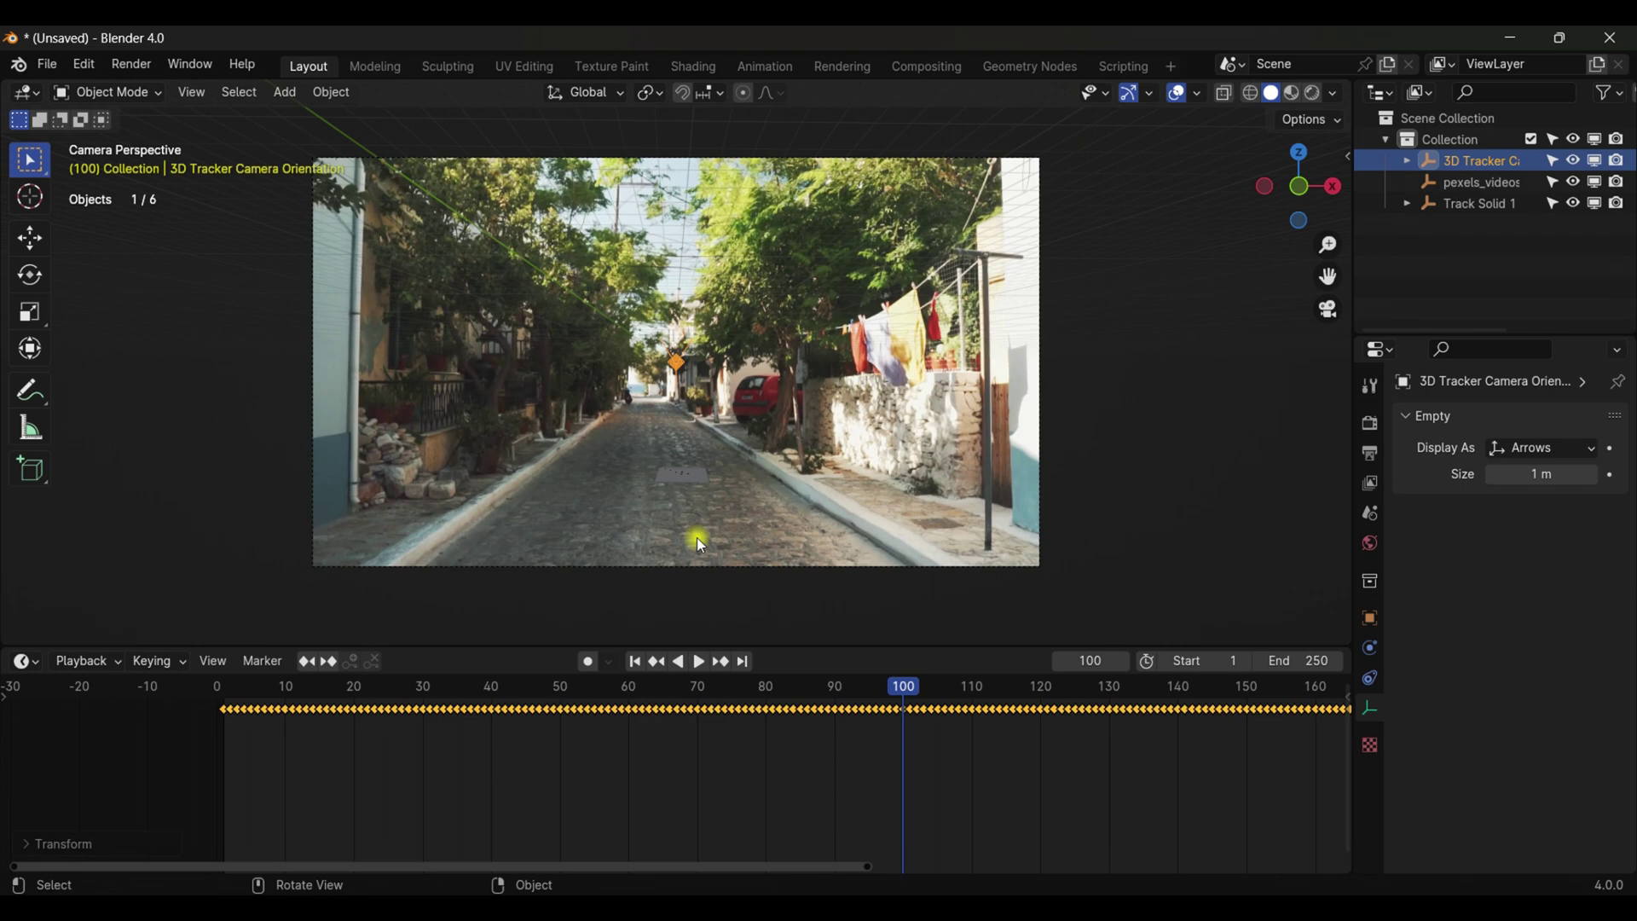
scroll(700, 544, "up", 1)
left_click_drag(1327, 275, 1328, 183)
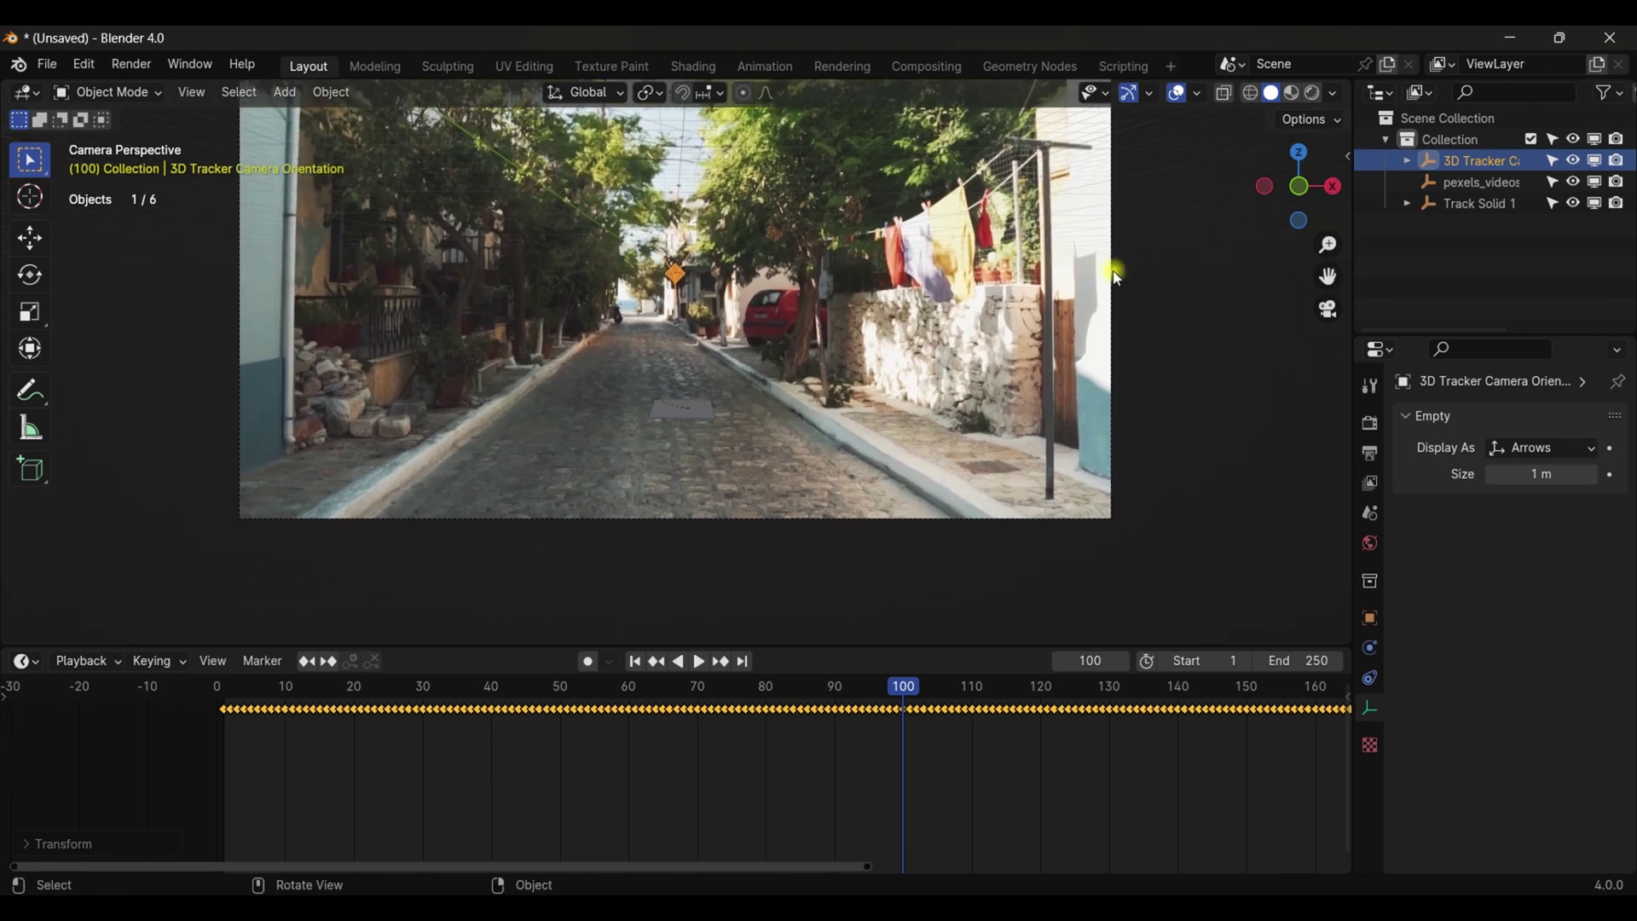
scroll(708, 388, "up", 2)
Step: Snap the 3D cursor to the Track Solid 1 Orientation empty
left_click(717, 429)
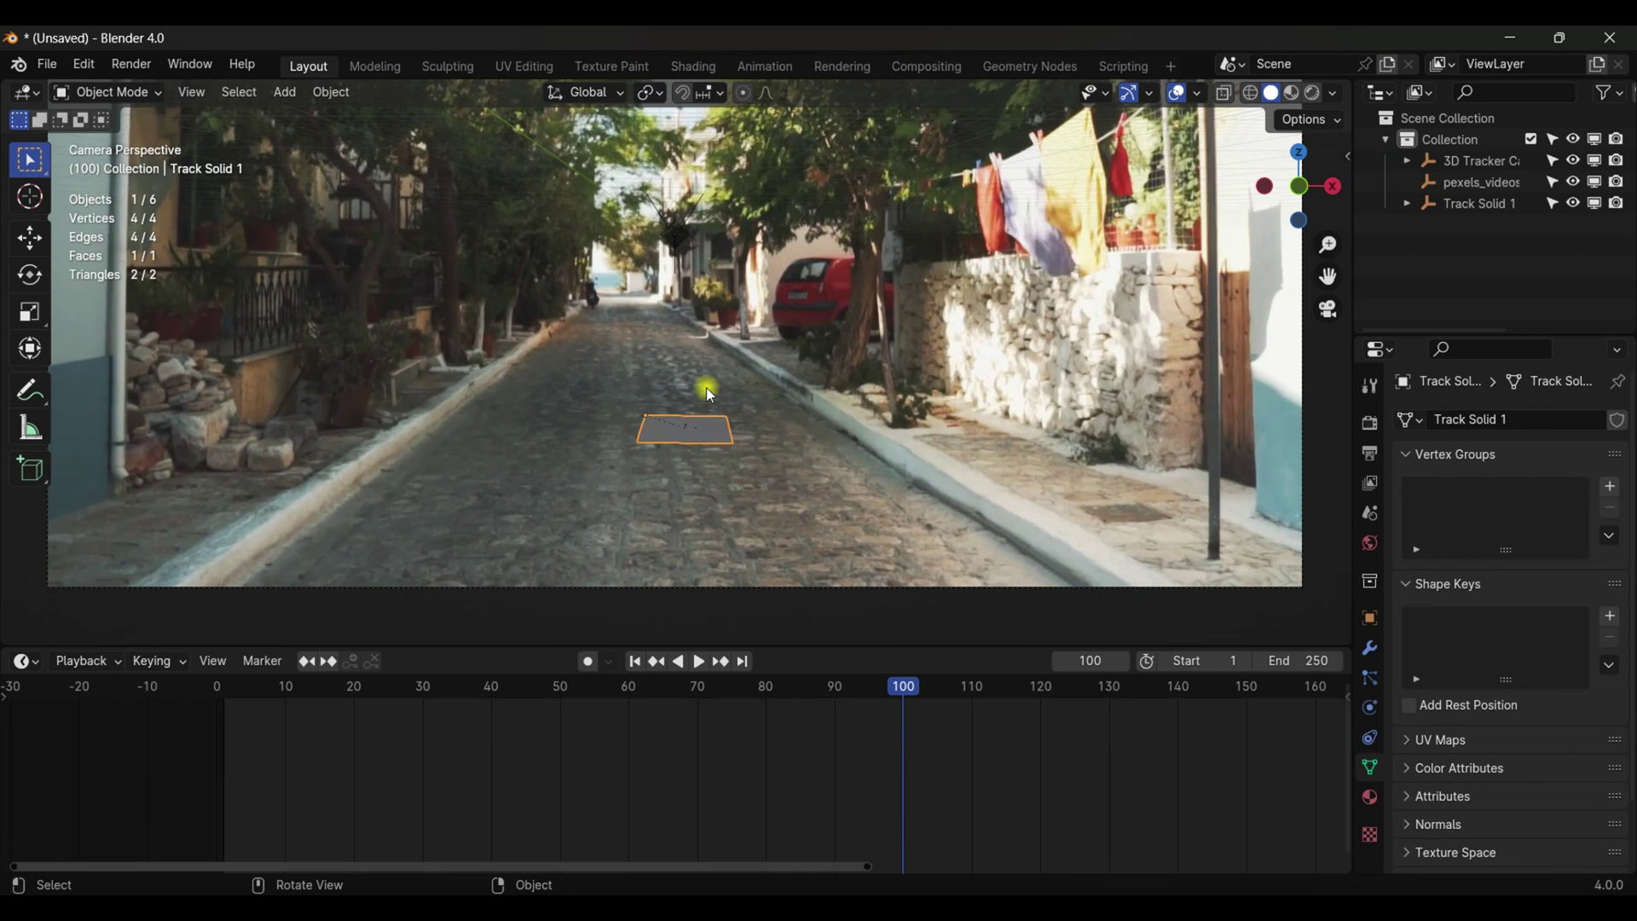
scroll(706, 387, "up", 2)
left_click(1478, 203)
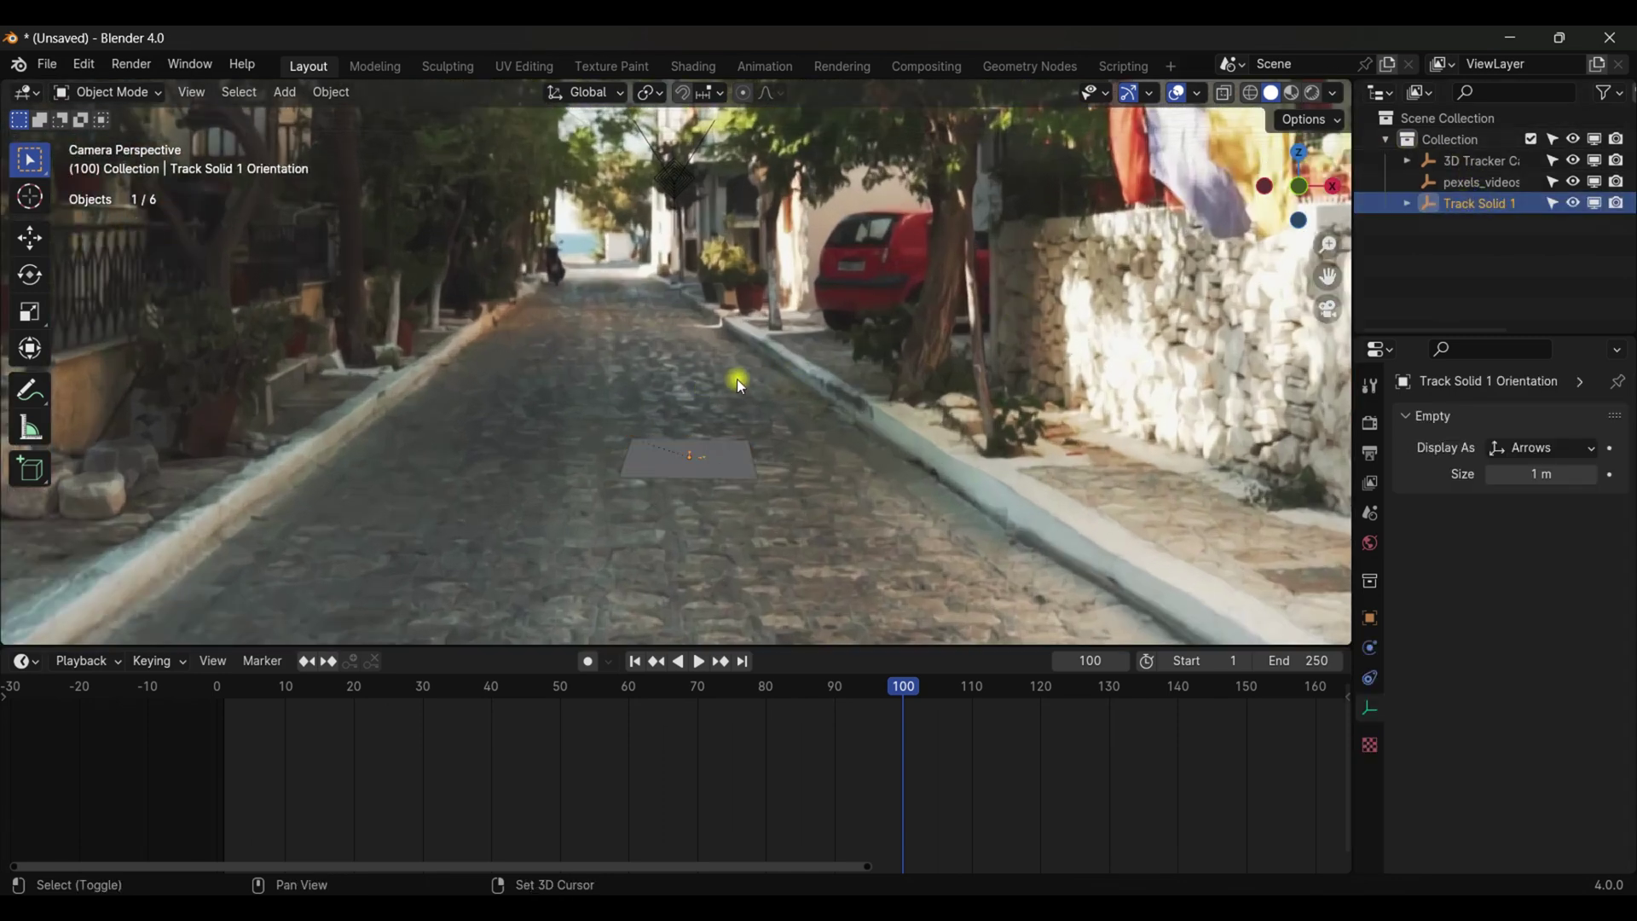
key("shift+s")
left_click(774, 502)
key("shift+a")
Step: Add a Suzanne monkey mesh at the 3D cursor
mouse_move(694, 478)
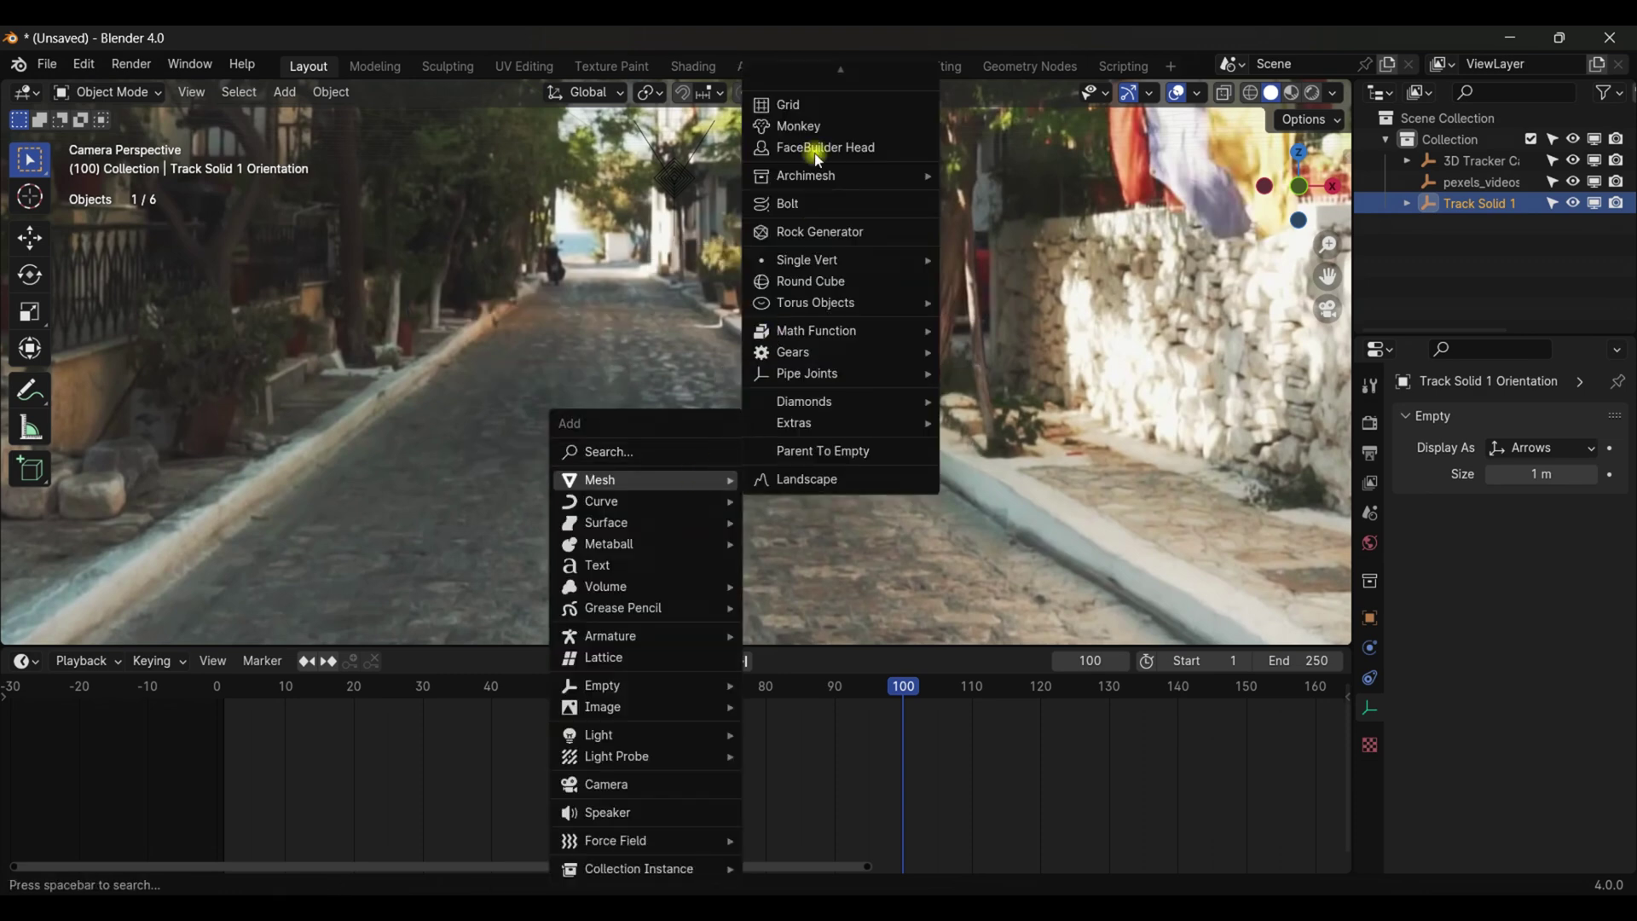
mouse_move(833, 37)
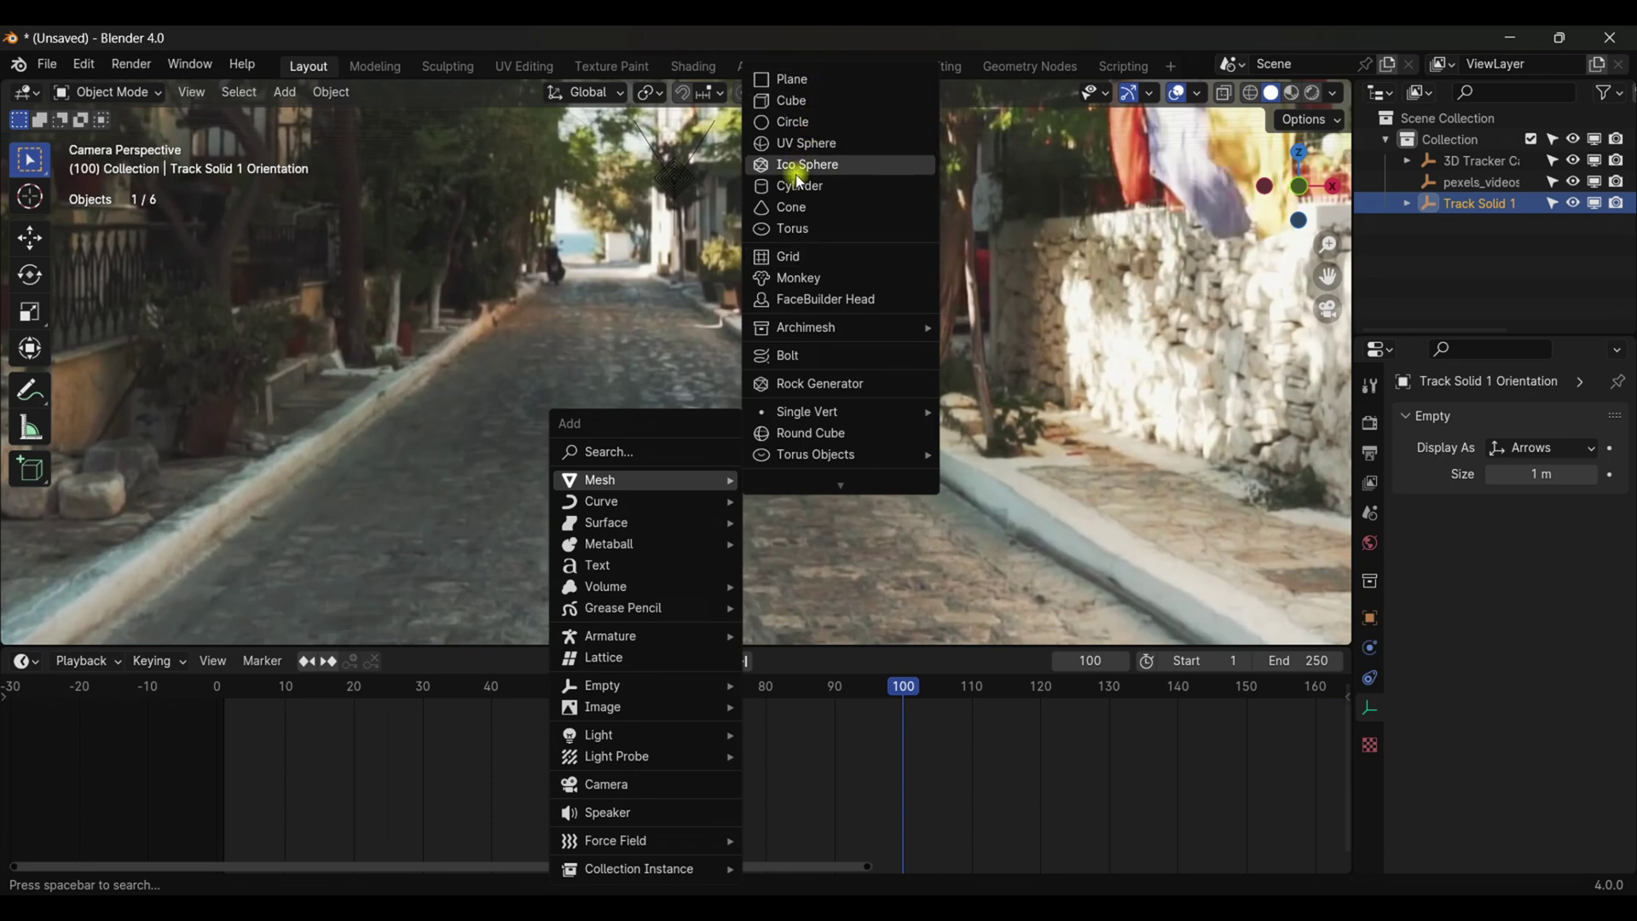
left_click(794, 288)
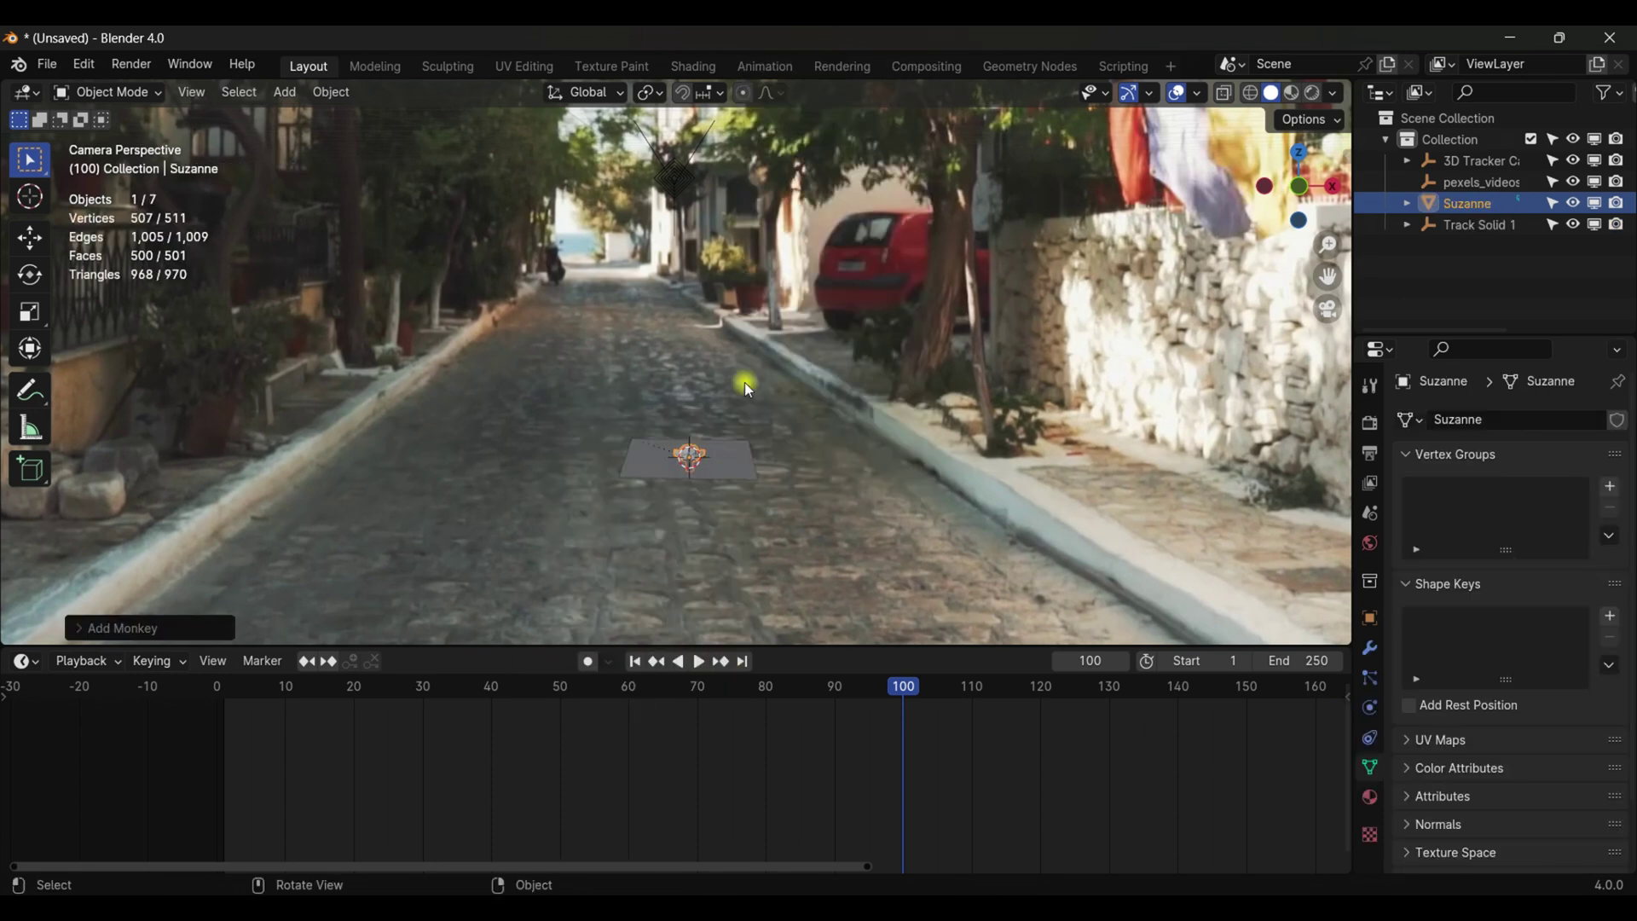
scroll(744, 382, "up", 3)
Step: Scale Suzanne to about 1.95 and raise it along Z
key("s")
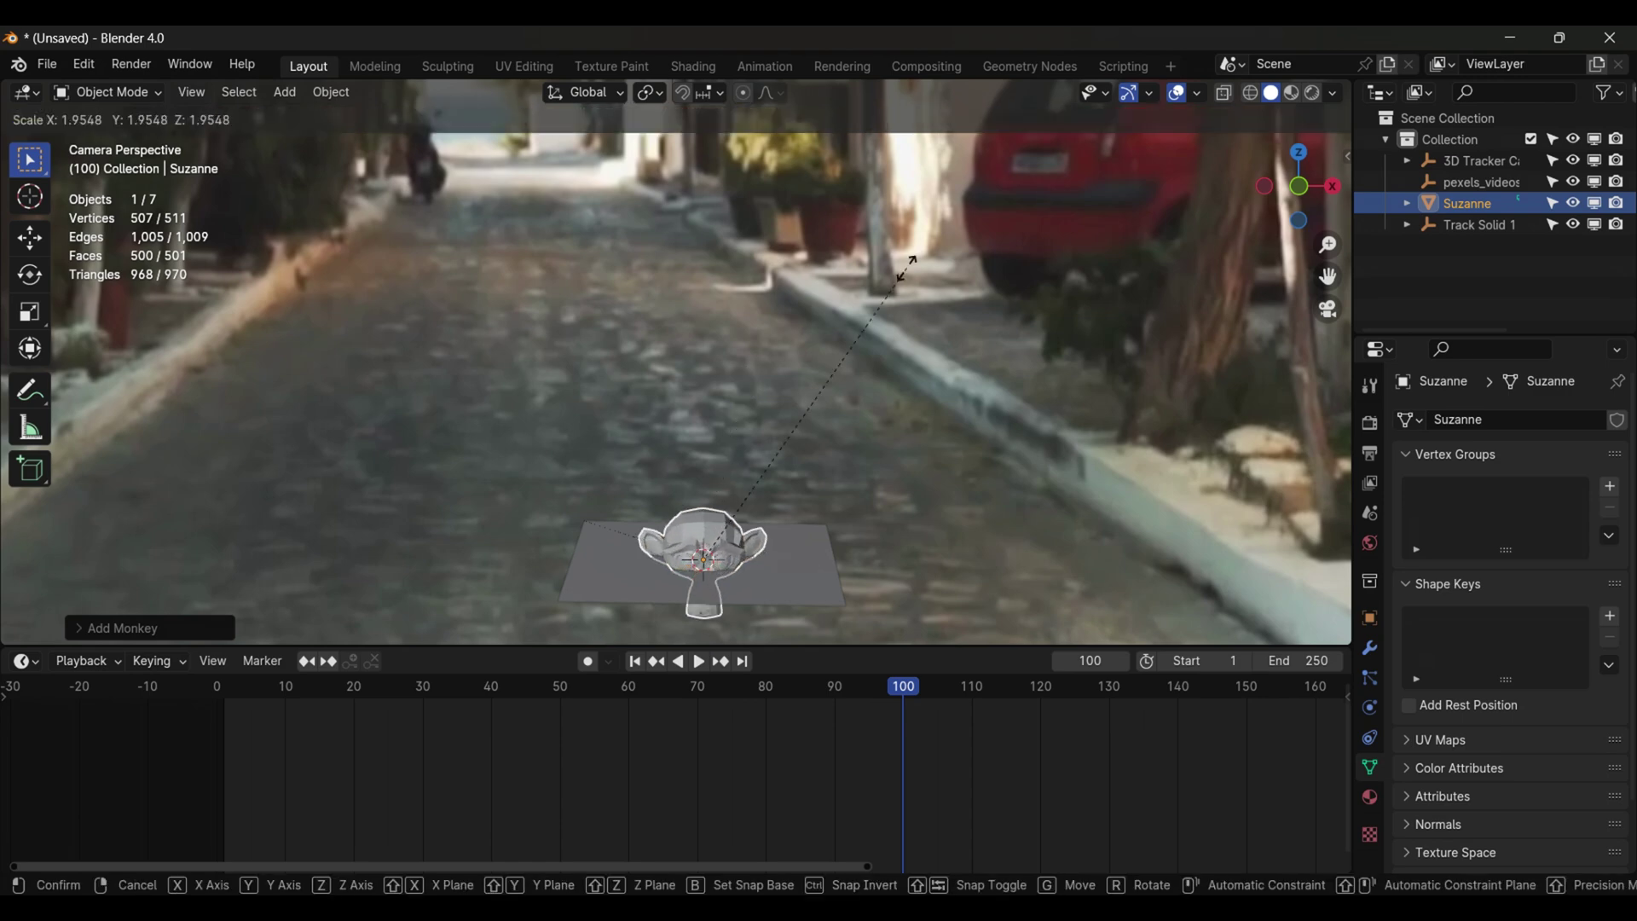
left_click(1038, 203)
key("g")
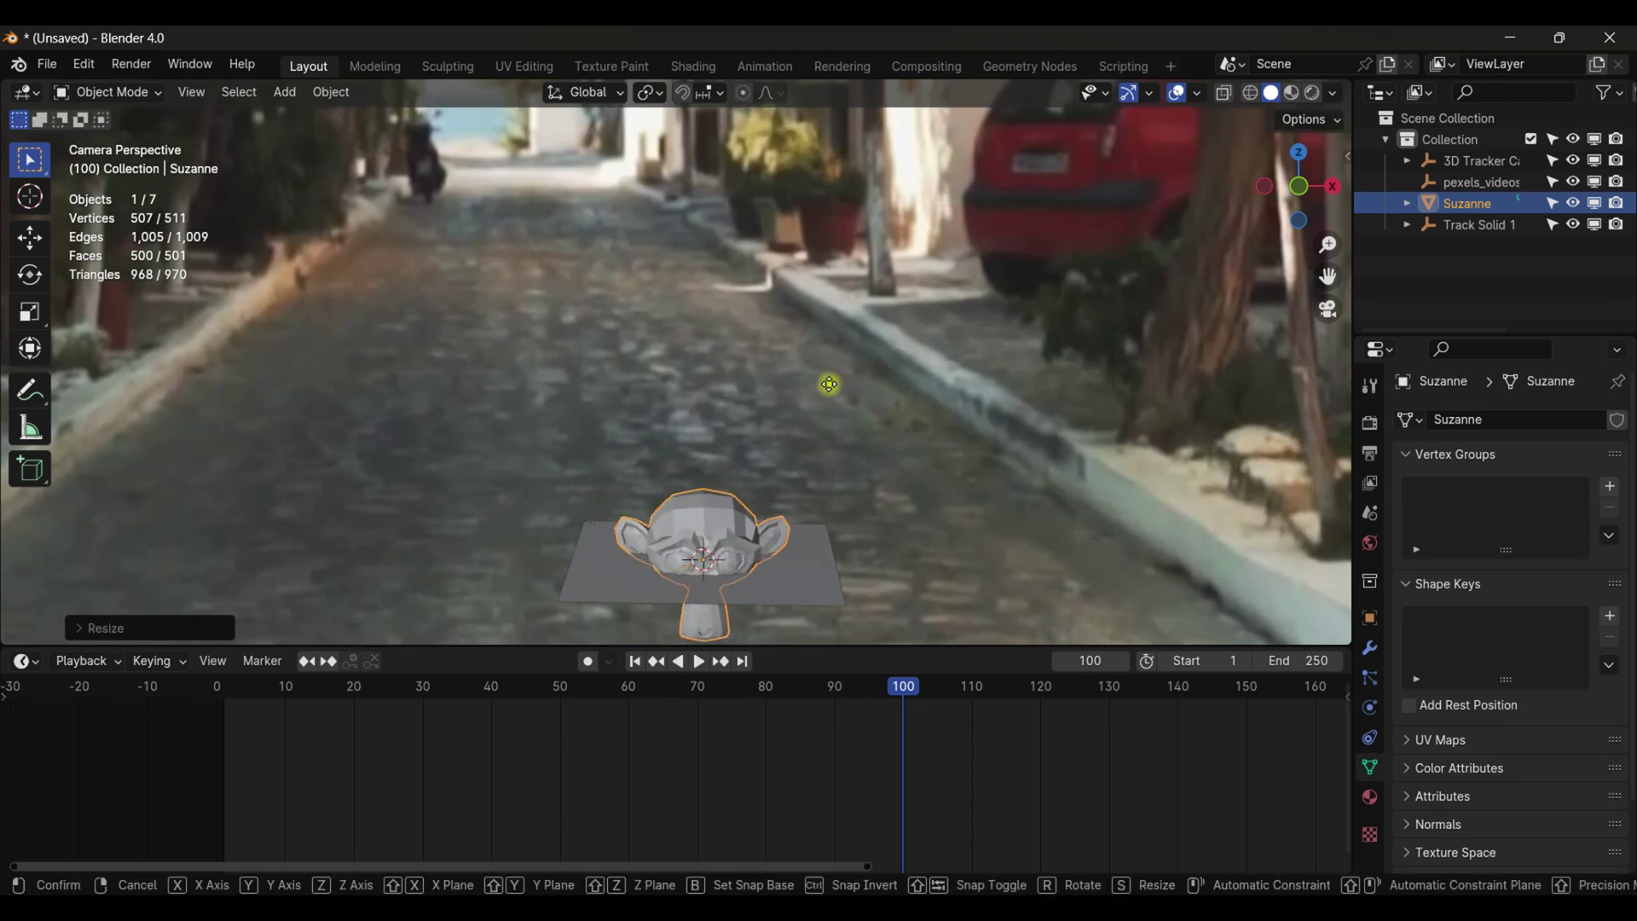
key("z")
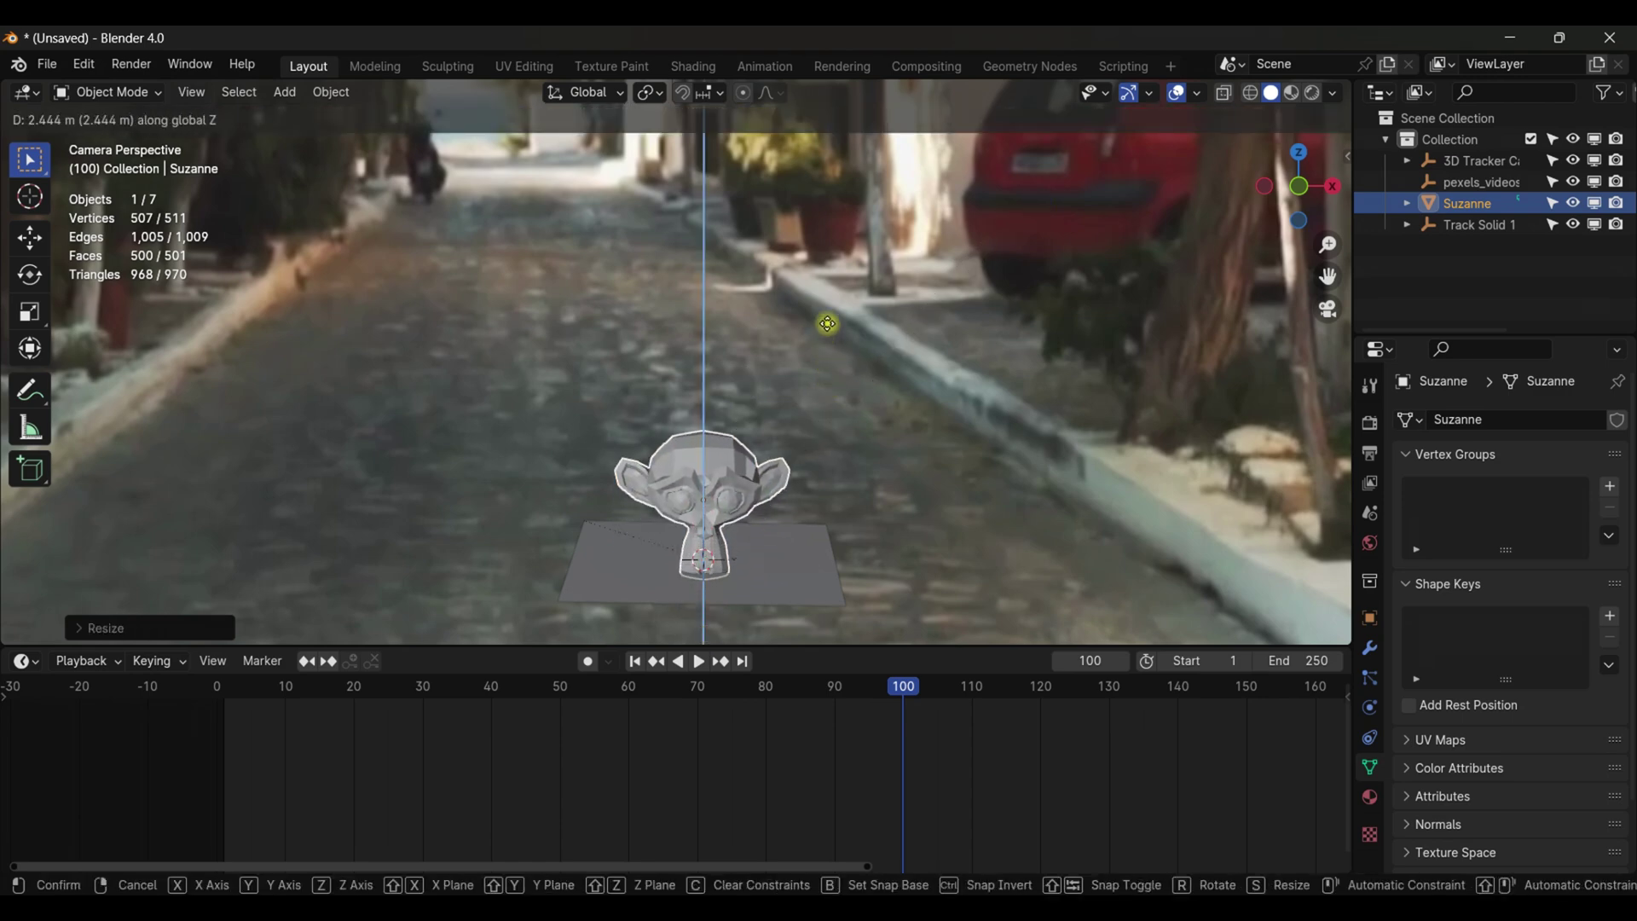
left_click(831, 331)
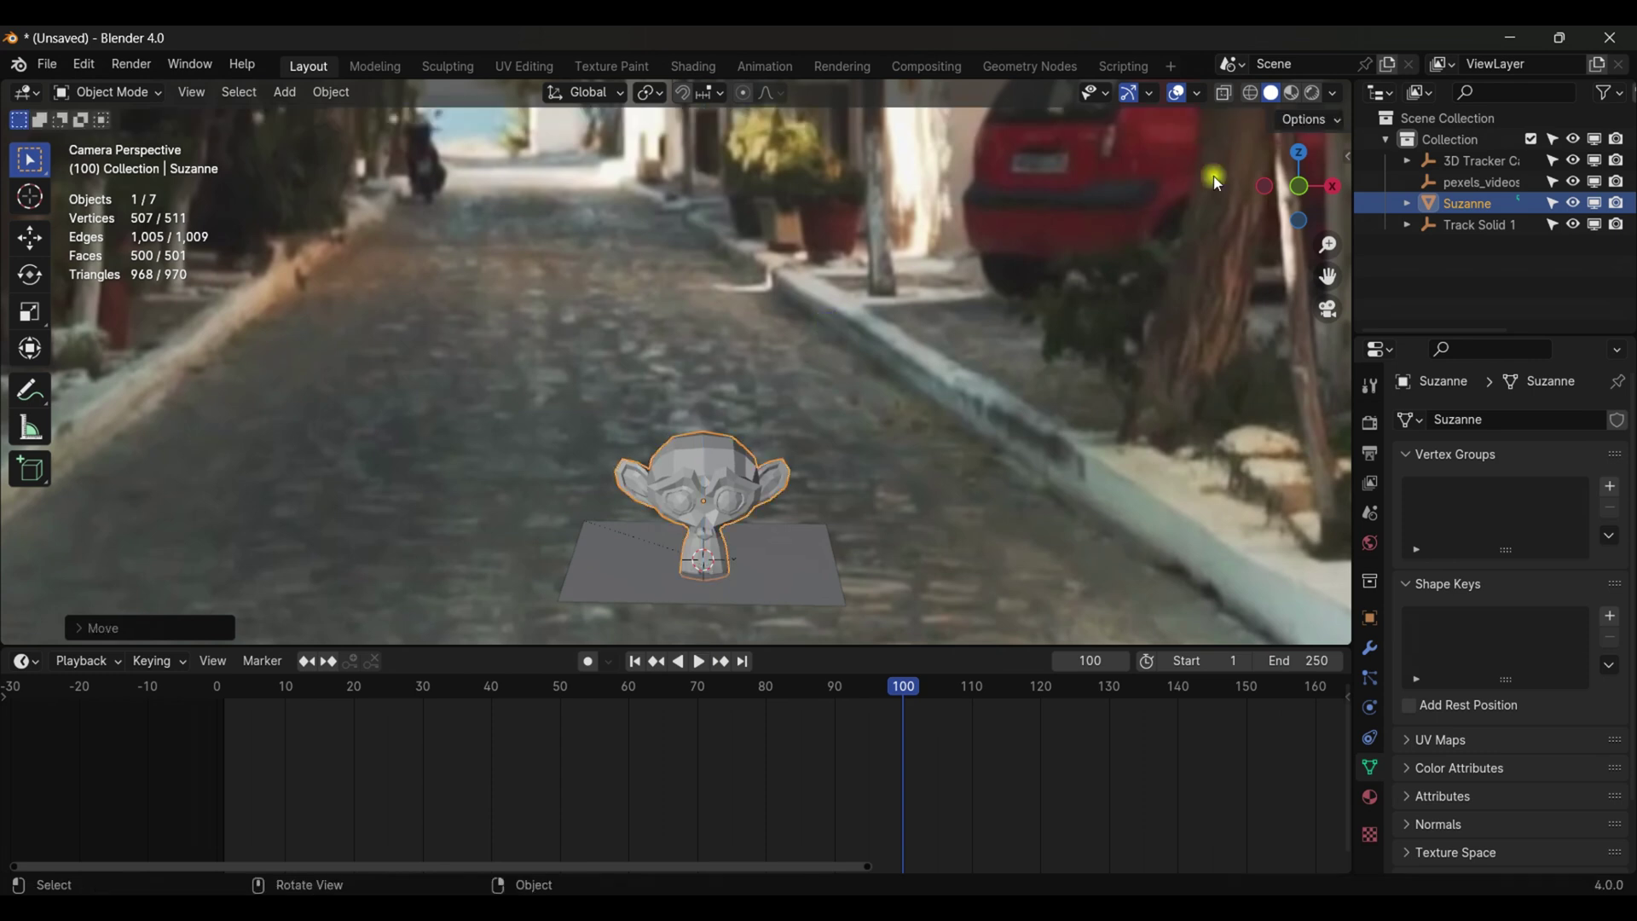
left_click(1264, 186)
Step: Tilt Suzanne forward around X and lower it along Z toward the plane
scroll(938, 345, "down", 4)
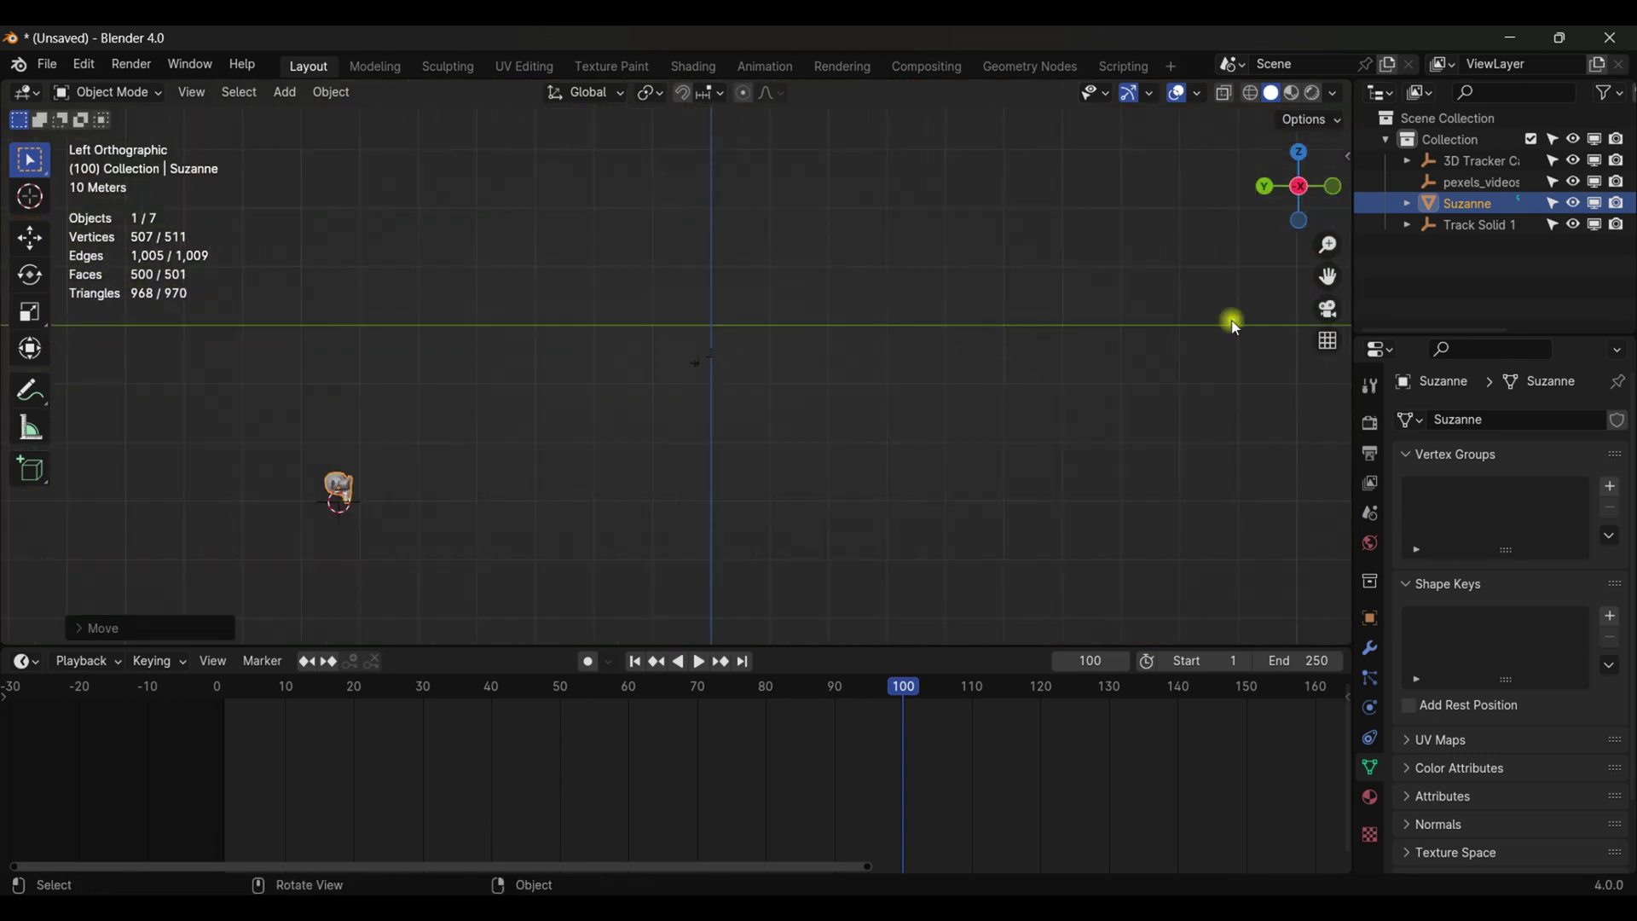
left_click_drag(1328, 276, 1535, 204)
scroll(747, 430, "up", 4)
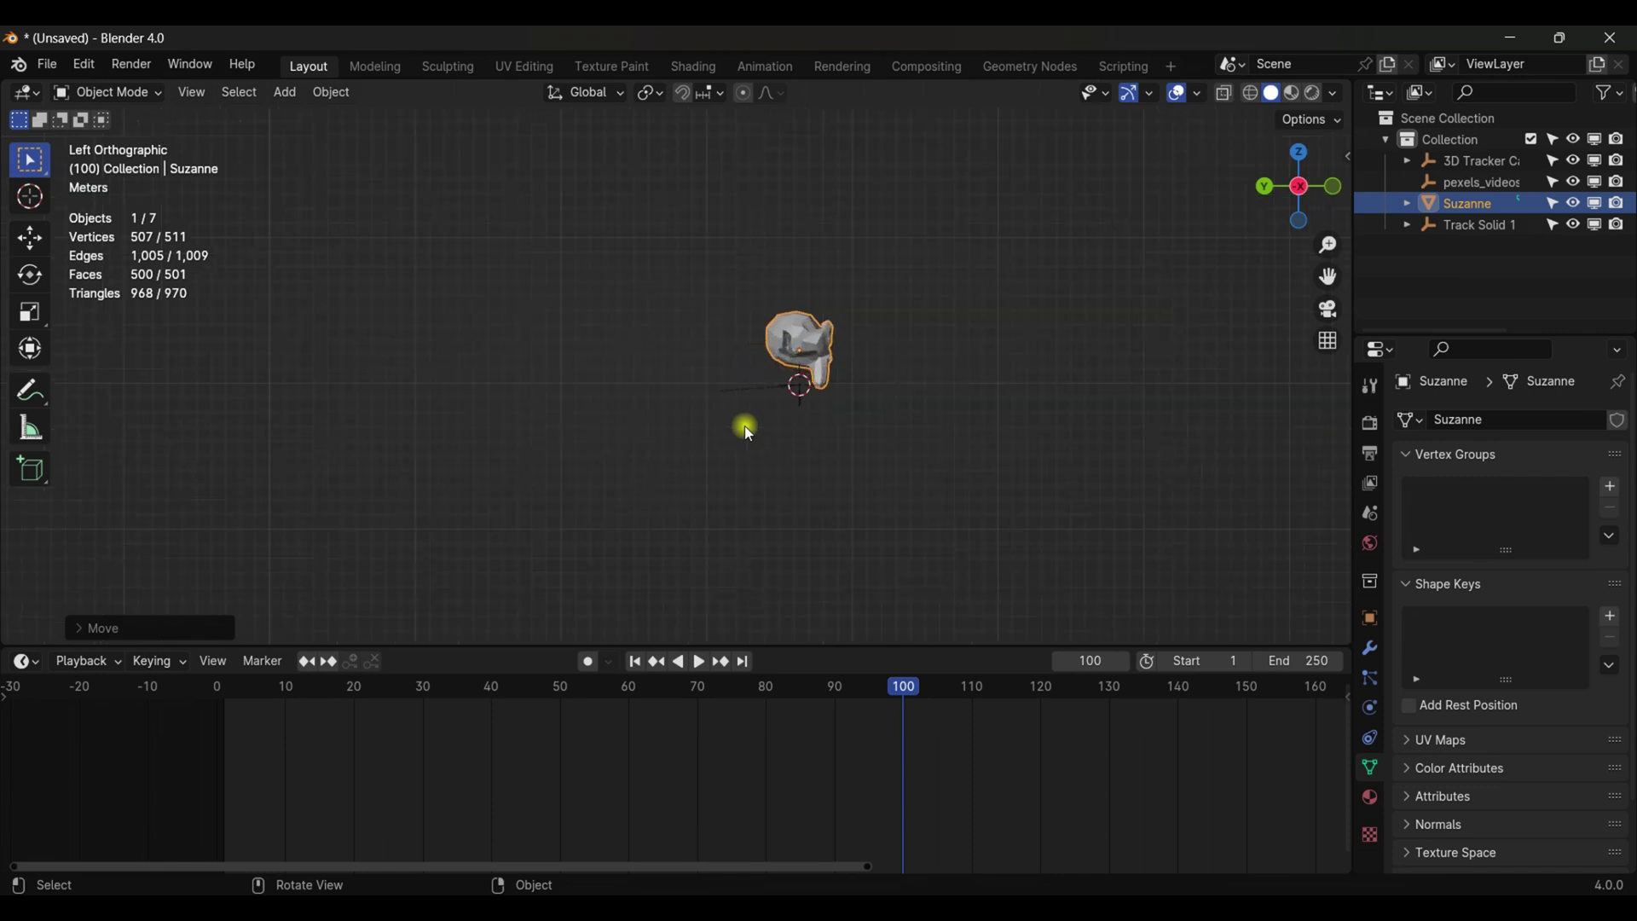
scroll(747, 431, "up", 3)
left_click_drag(1261, 216, 1176, 292)
key("r")
key("x")
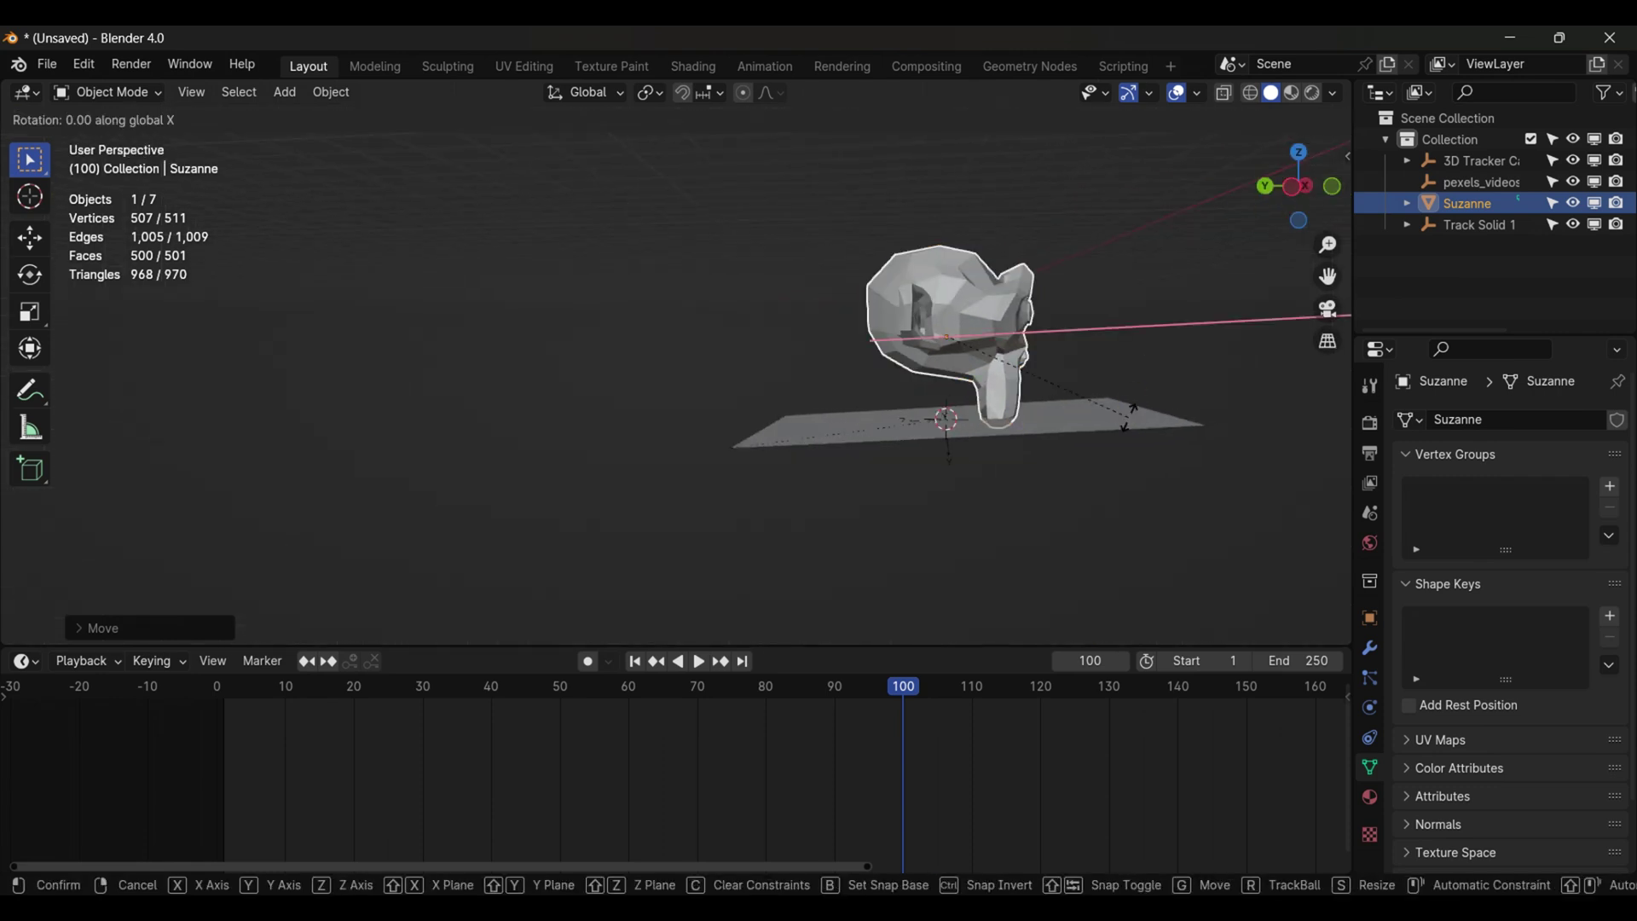
left_click(999, 290)
key("g")
key("z")
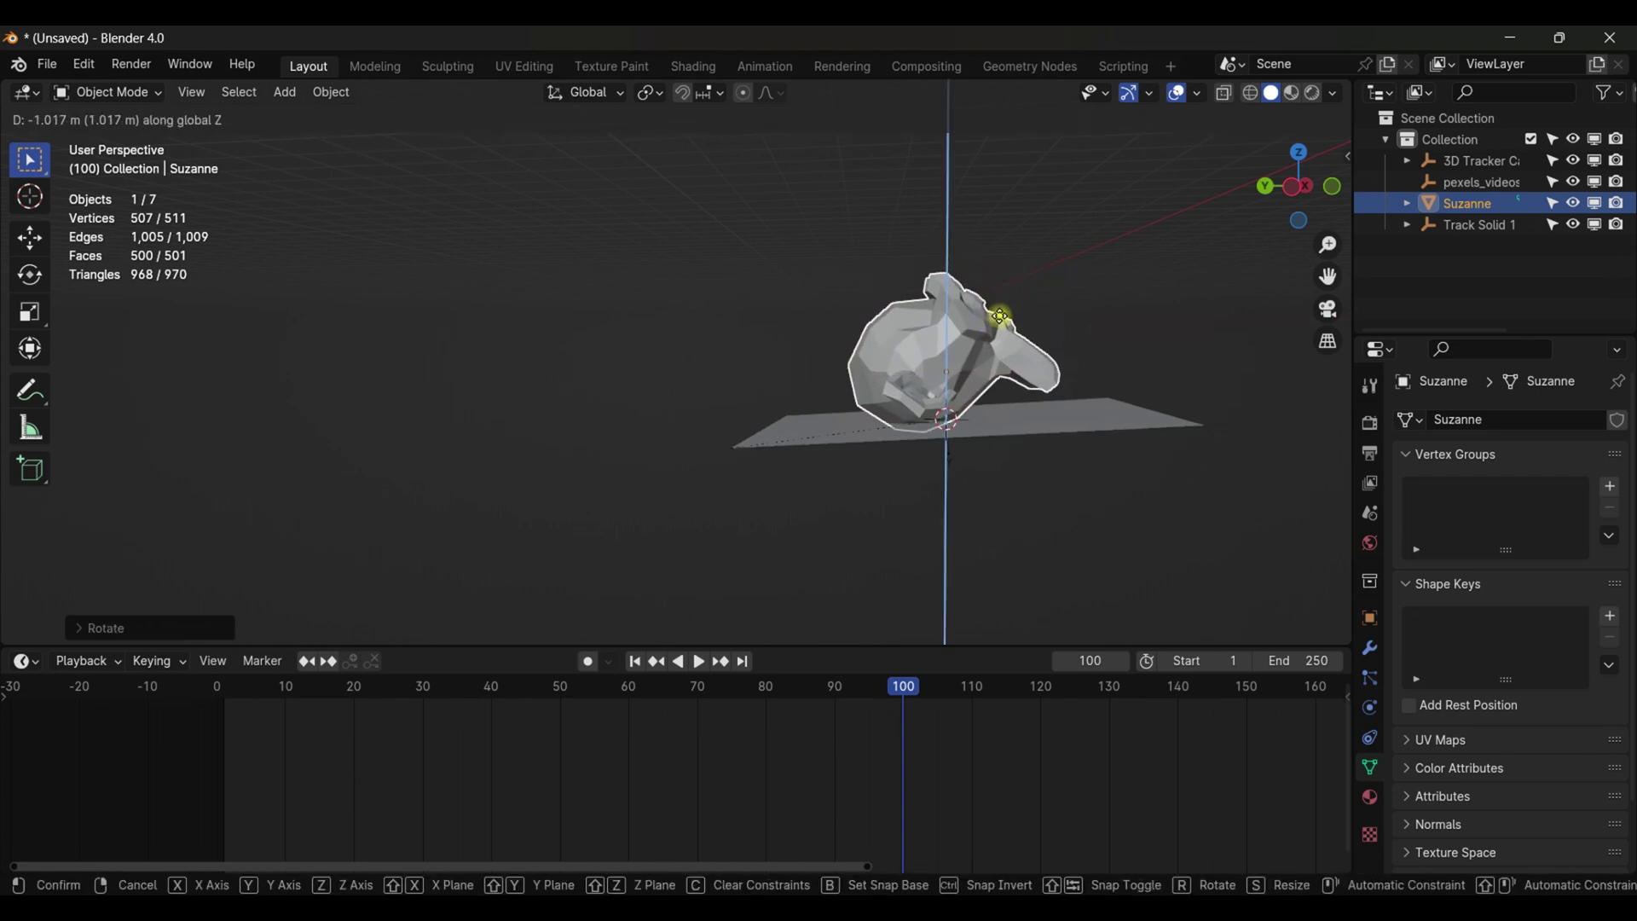
left_click(1007, 340)
Step: Refine Suzanne's X tilt and height, then shrink it in the tracker camera view
key("r")
key("x")
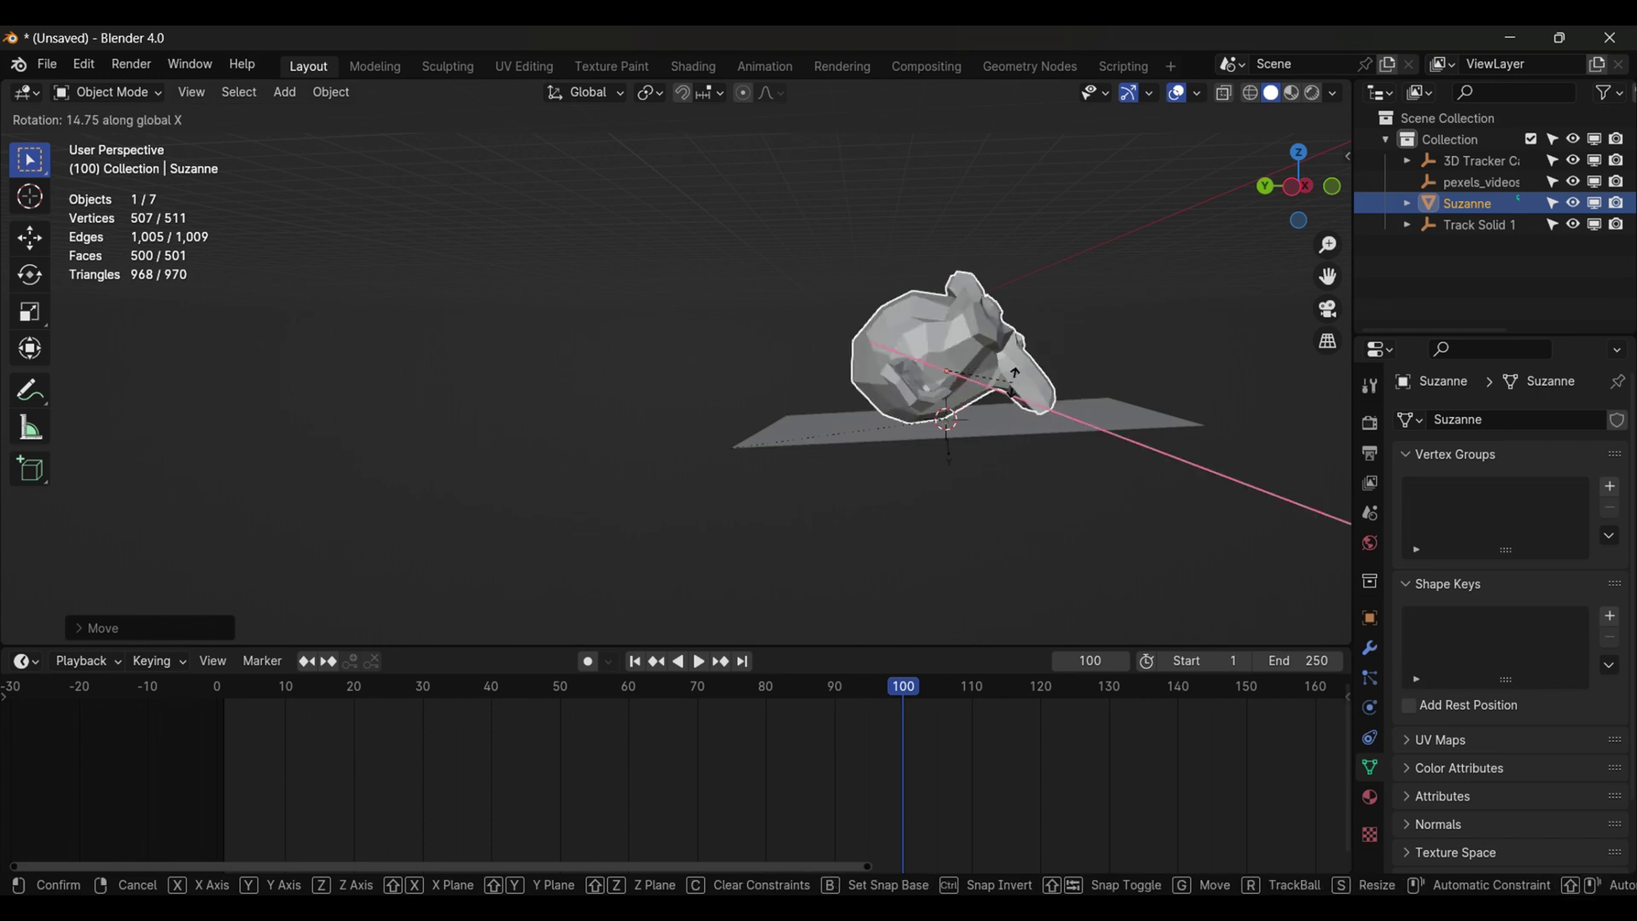
left_click(1017, 391)
key("g")
key("z")
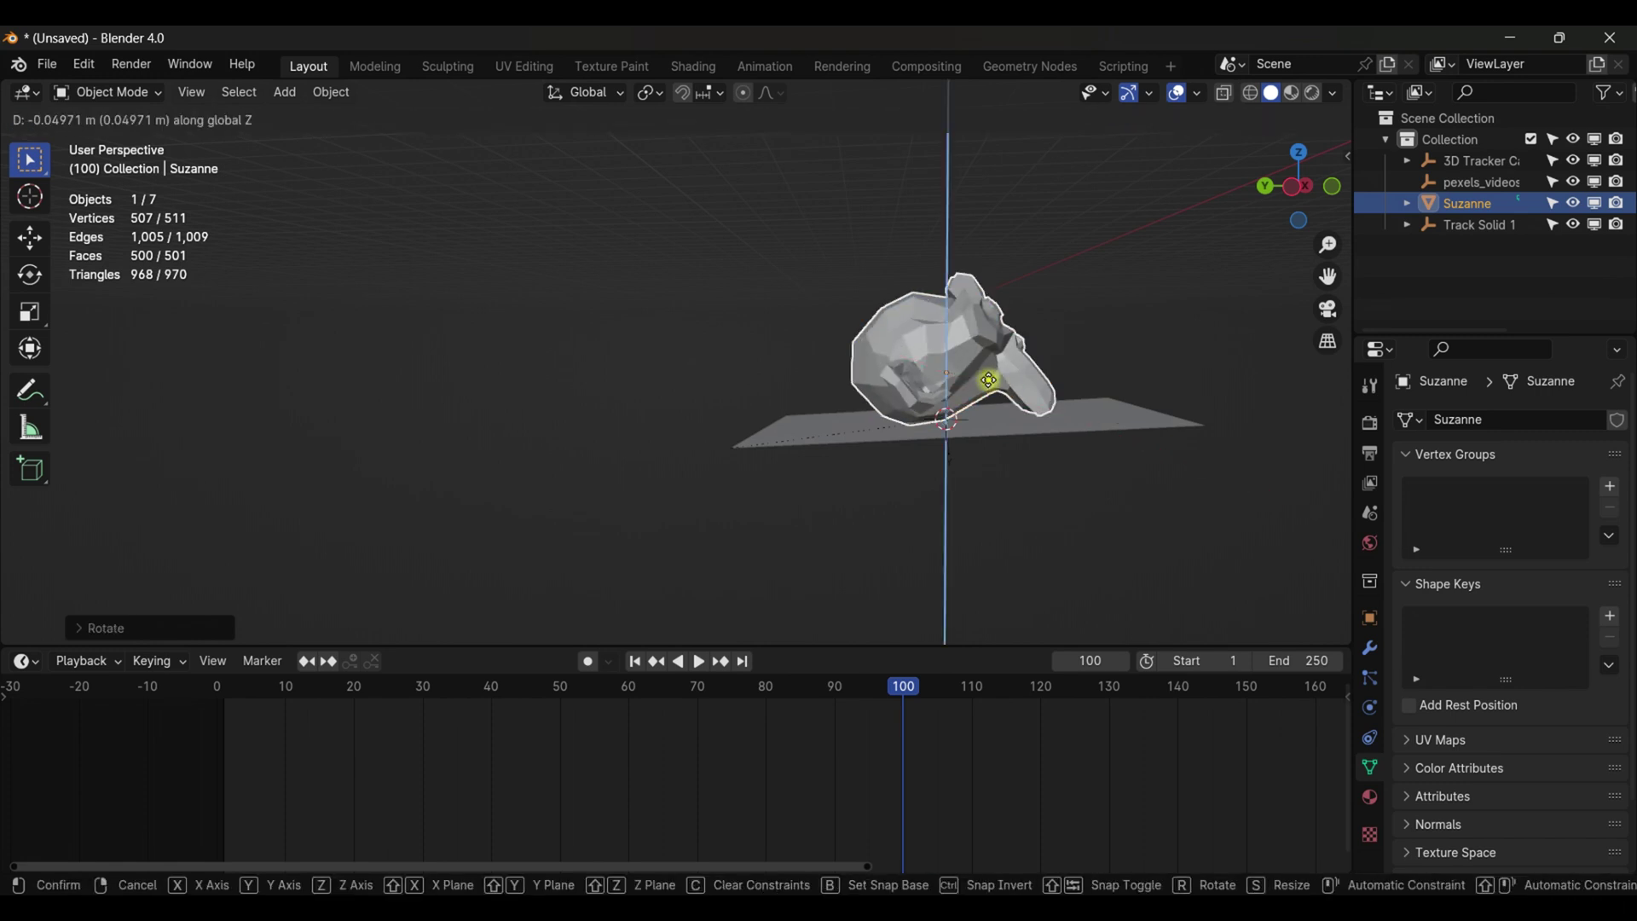
left_click(991, 383)
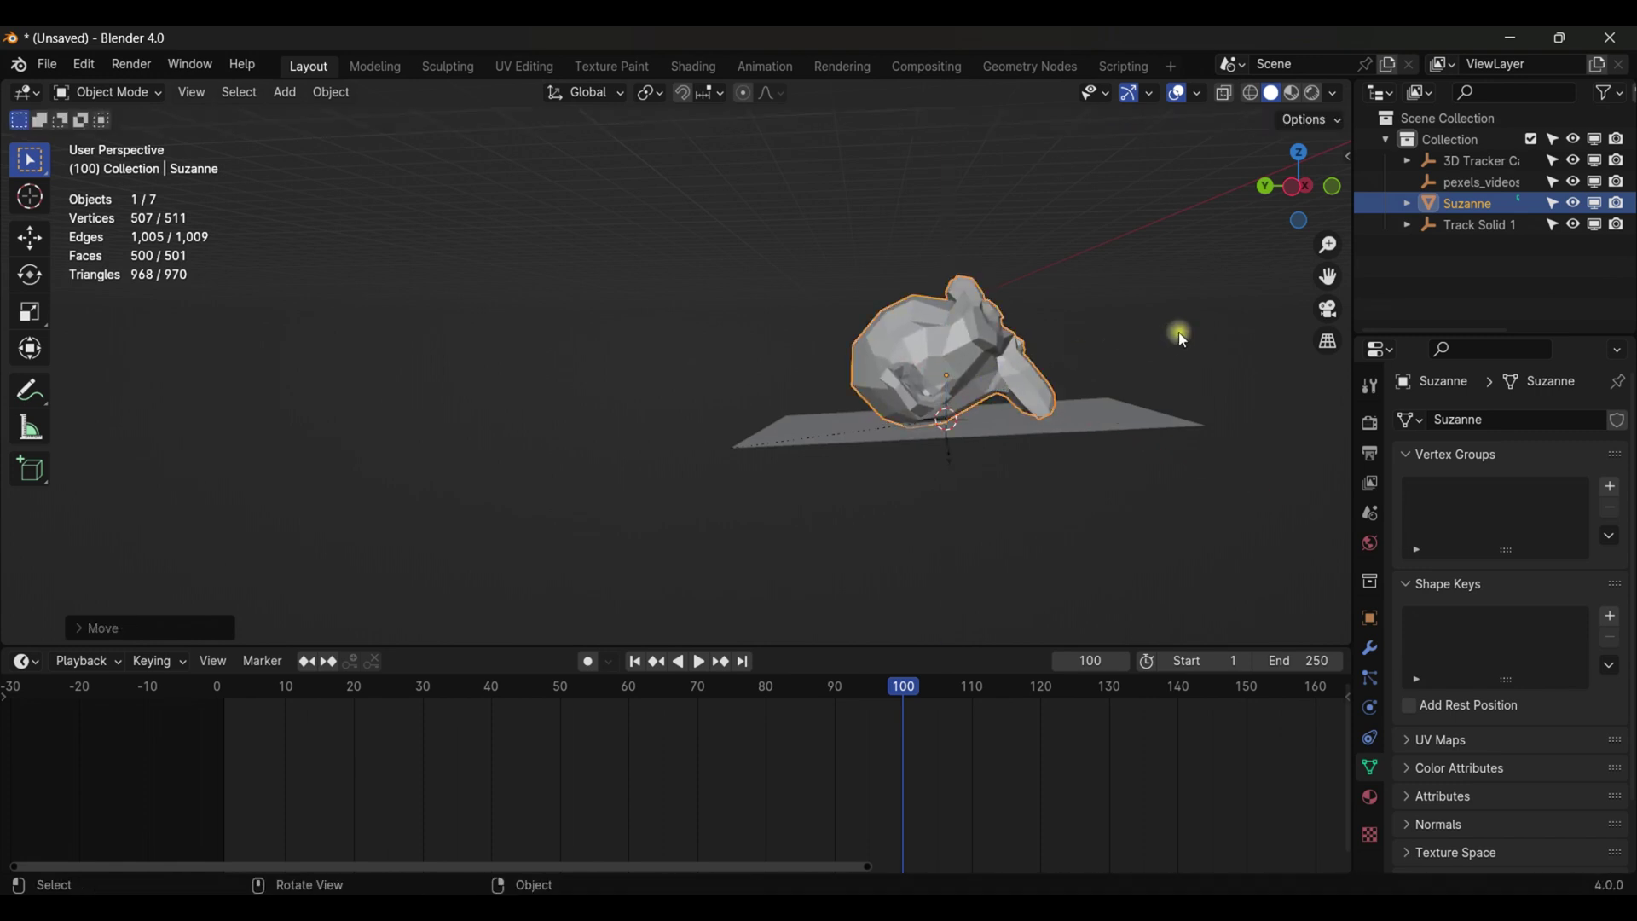
left_click(1328, 309)
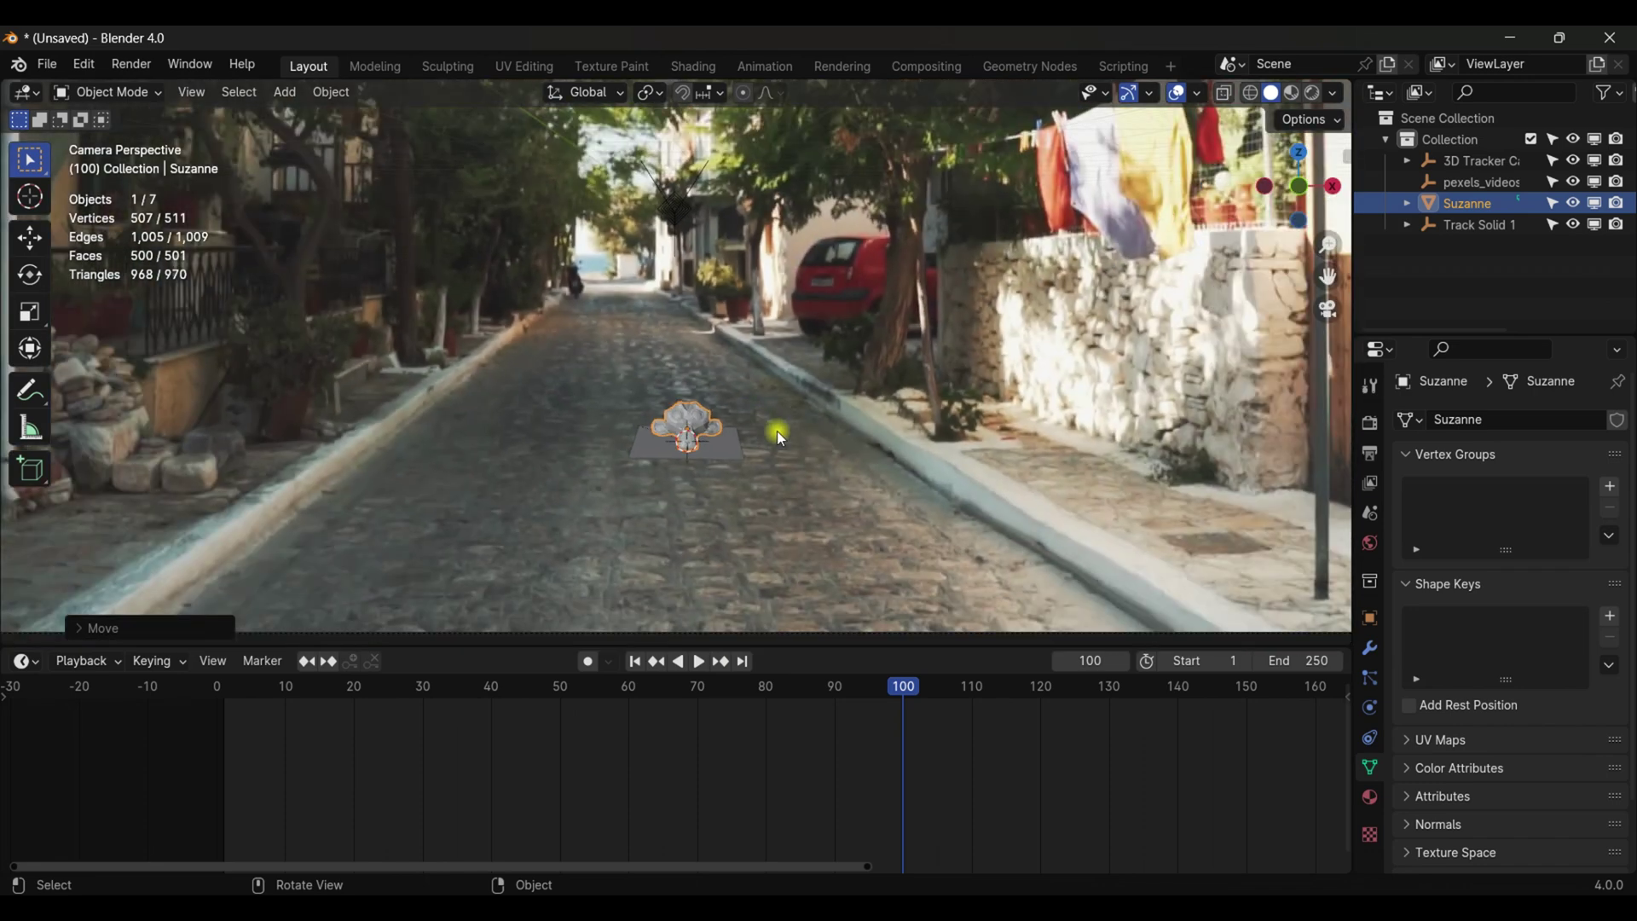
key("s")
left_click(781, 438)
Step: Play back to frame 166 to confirm Suzanne stays anchored on the road
key("space")
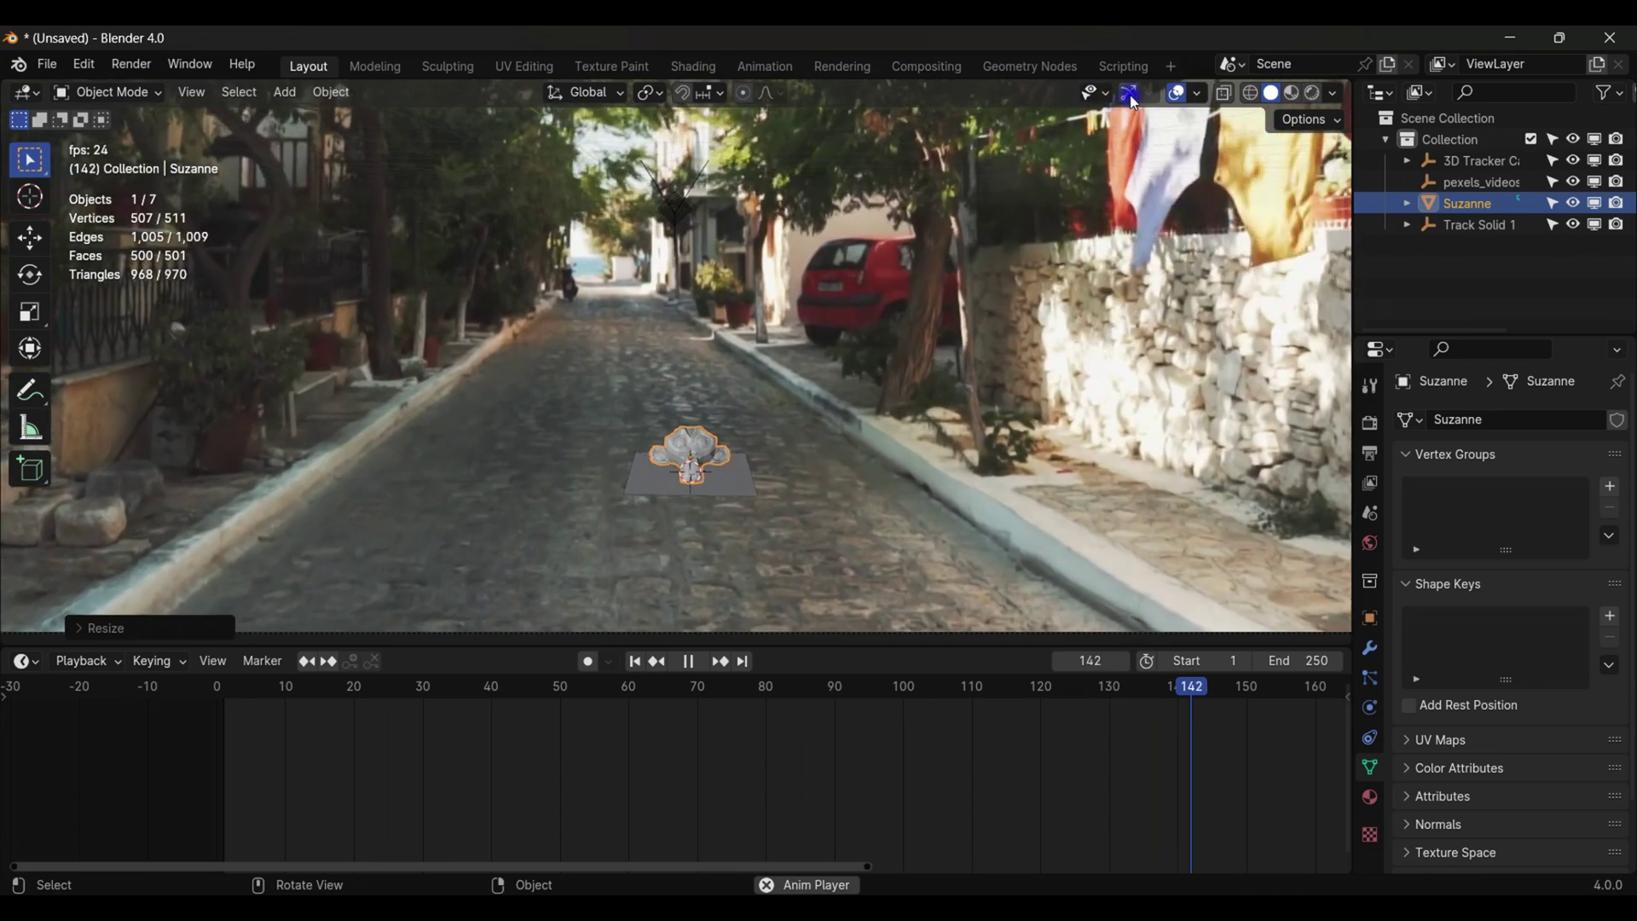
left_click(1130, 93)
scroll(787, 351, "down", 2)
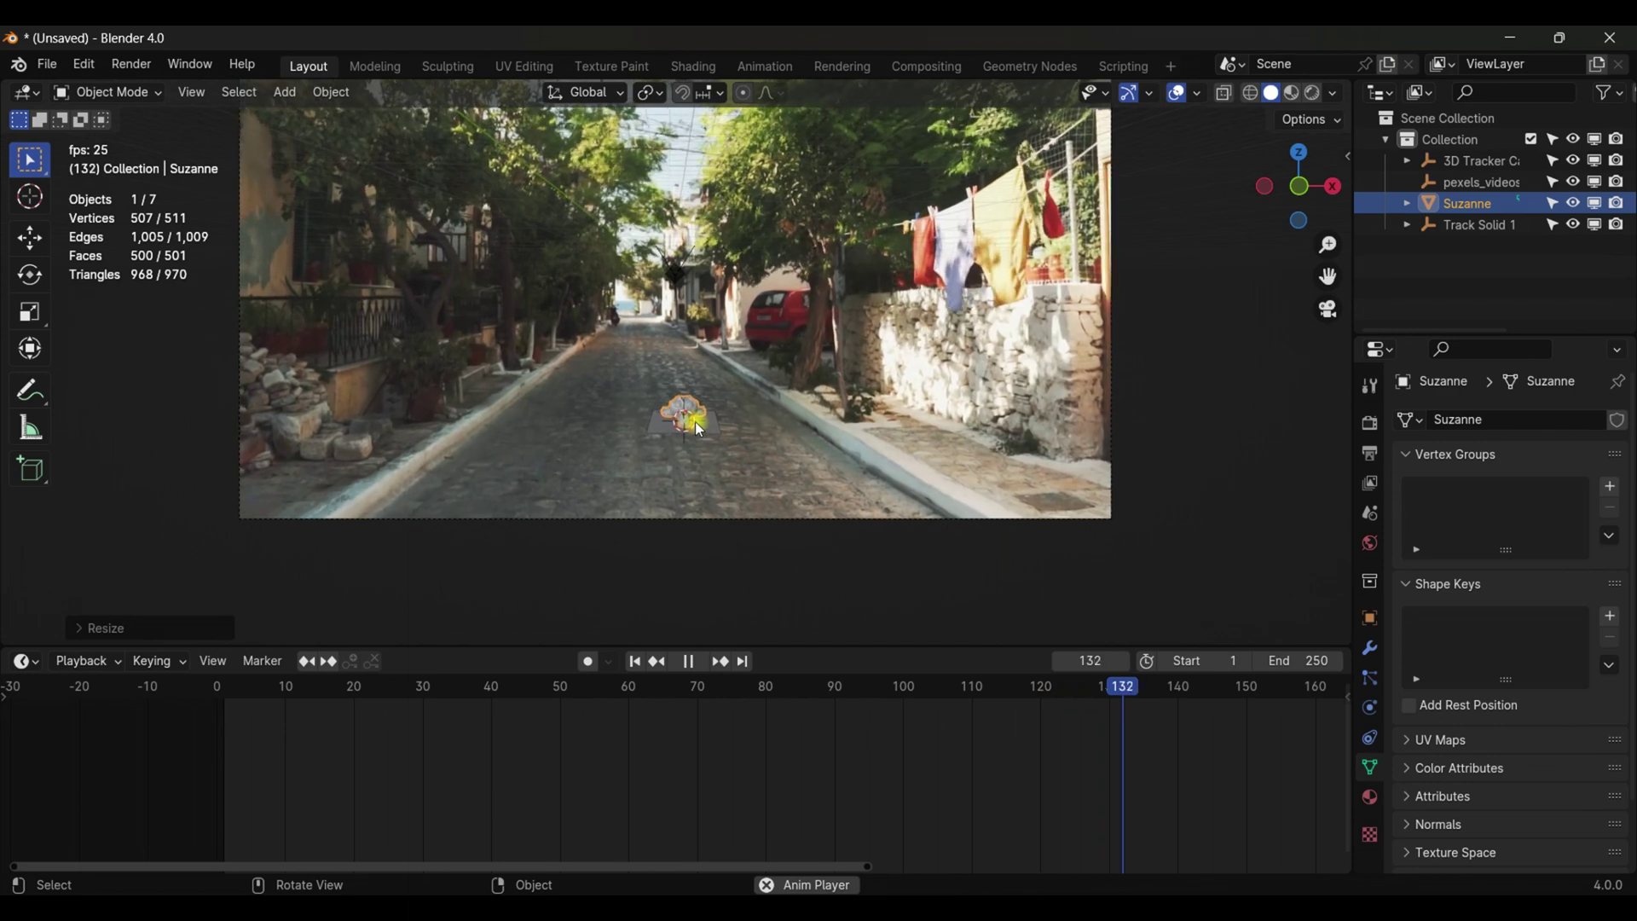
key("space")
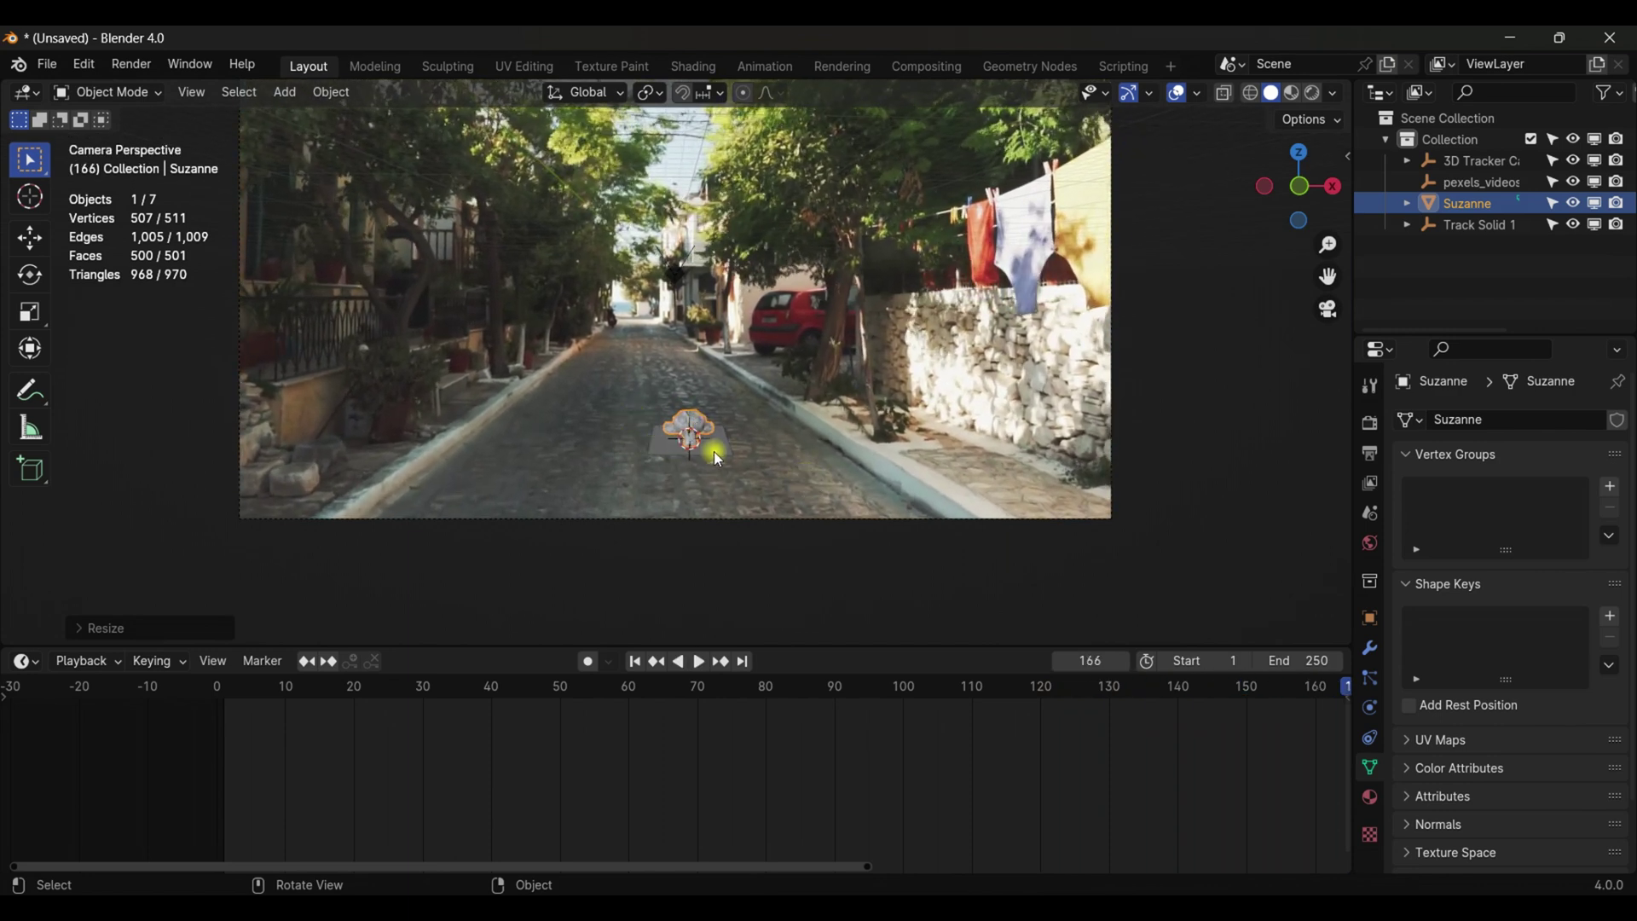
left_click(714, 554)
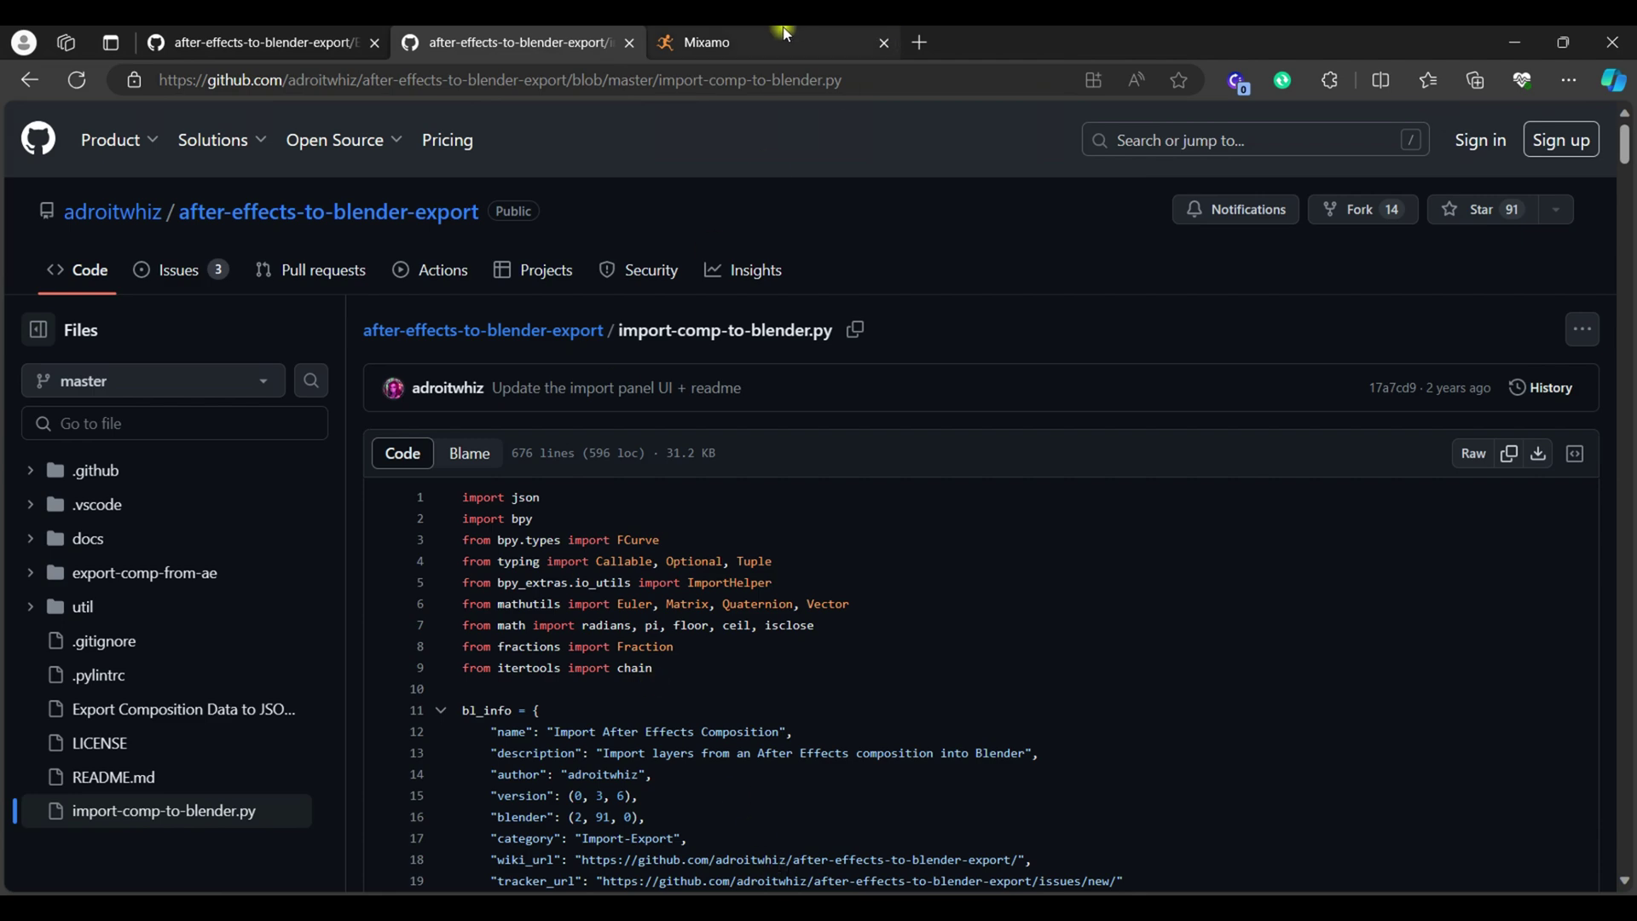
Step: Sign in to Mixamo and scroll through the Characters library
left_click(787, 35)
scroll(695, 473, "down", 3)
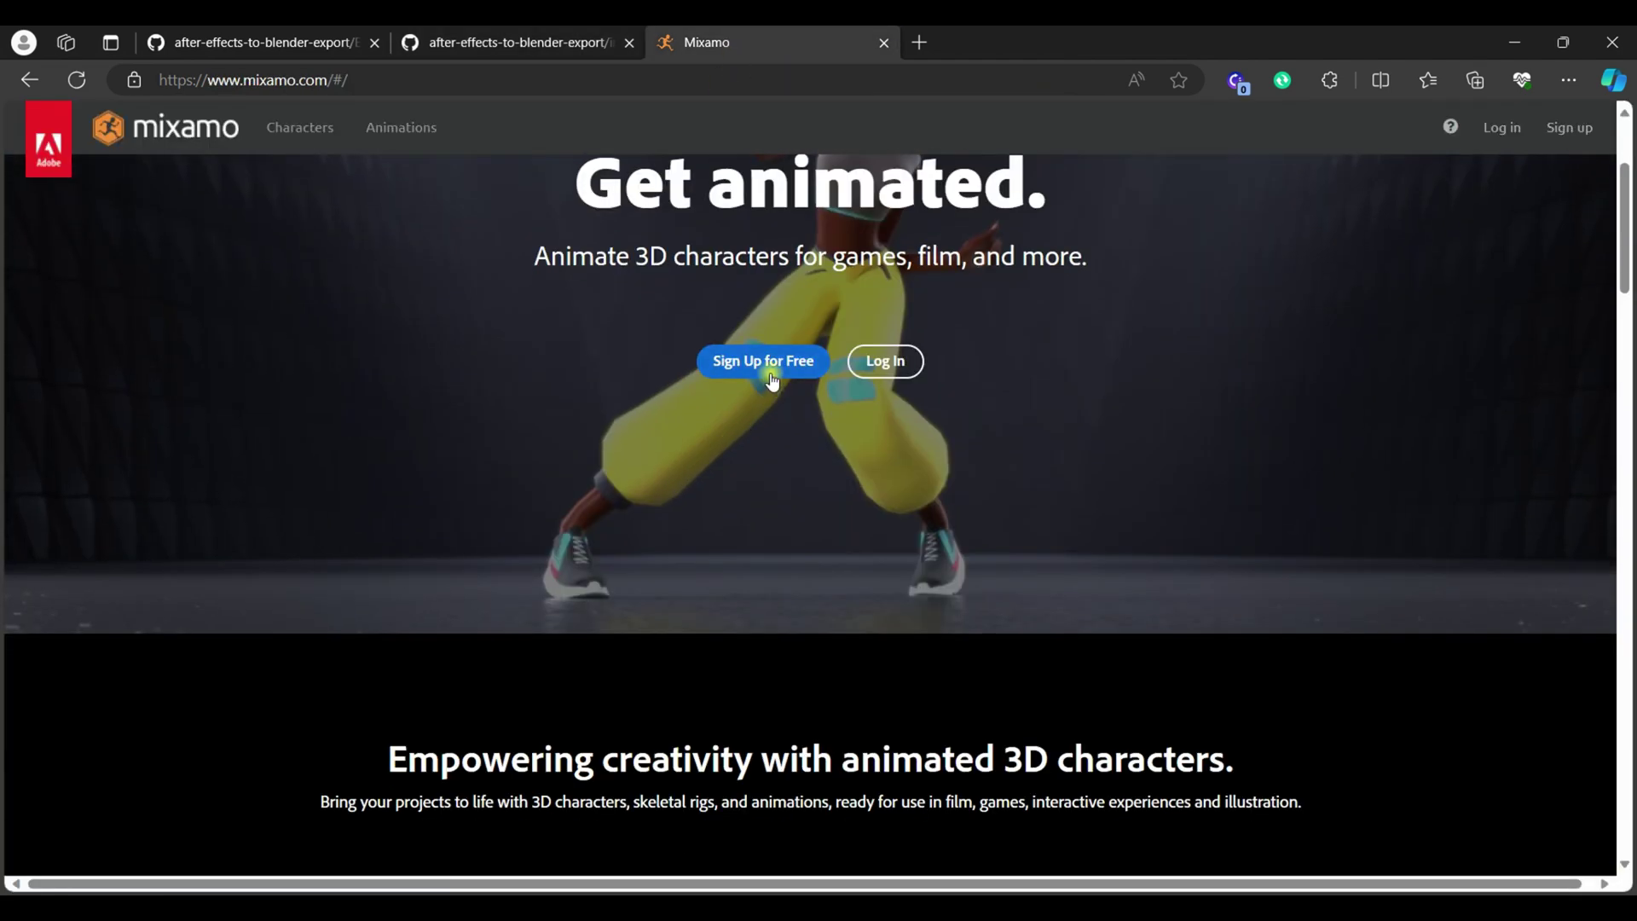
left_click(876, 375)
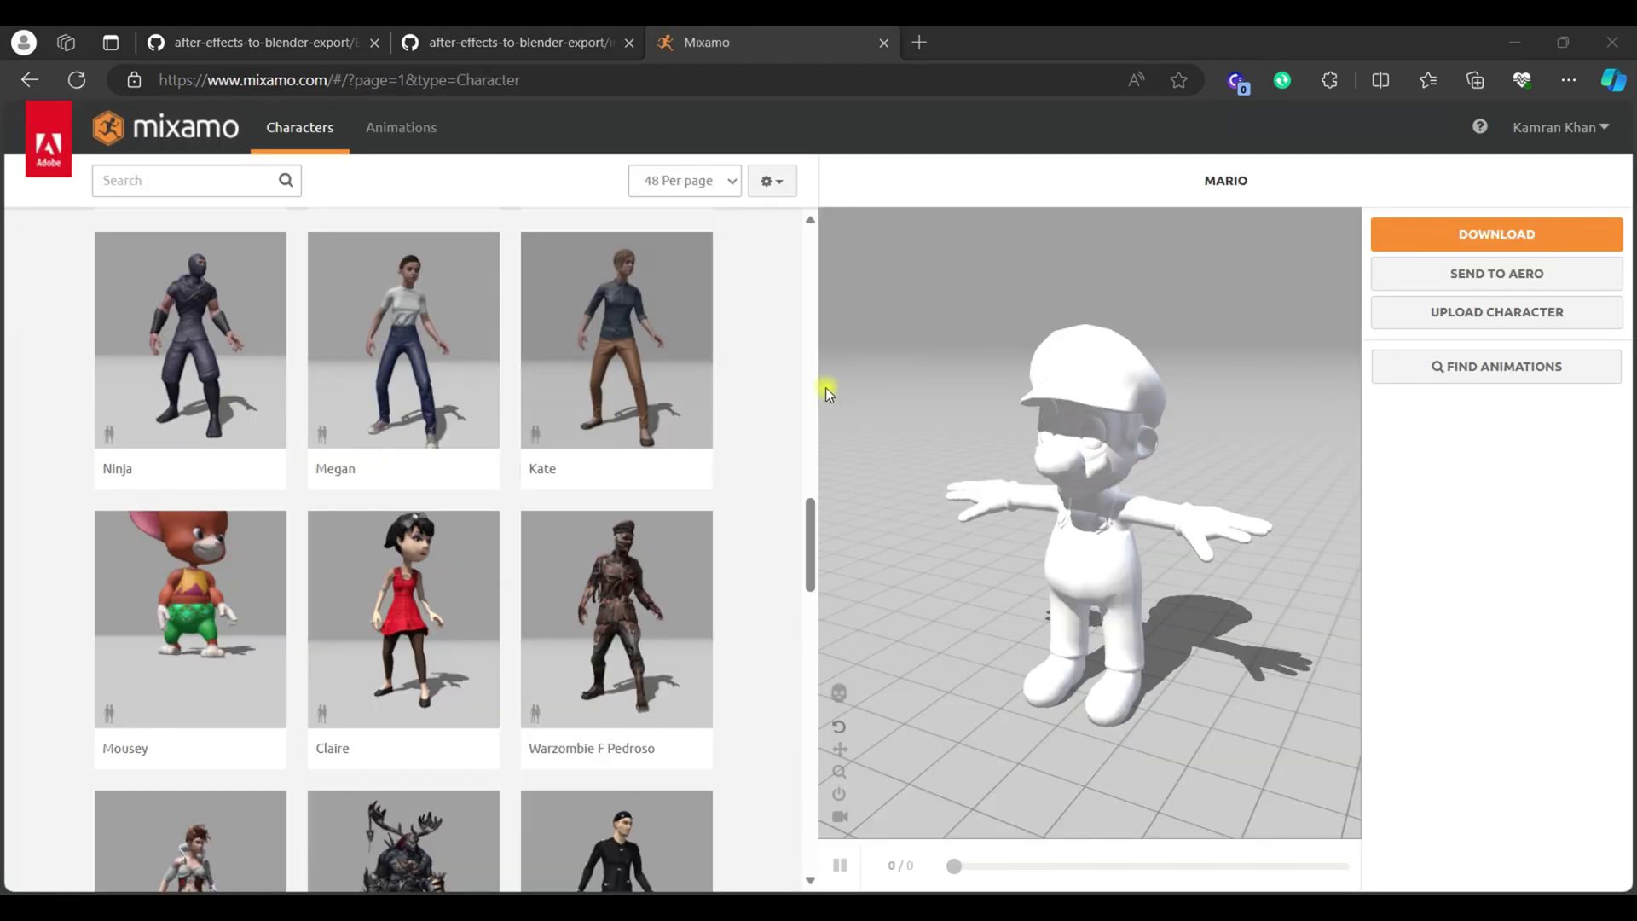
scroll(766, 394, "down", 4)
scroll(760, 388, "down", 1)
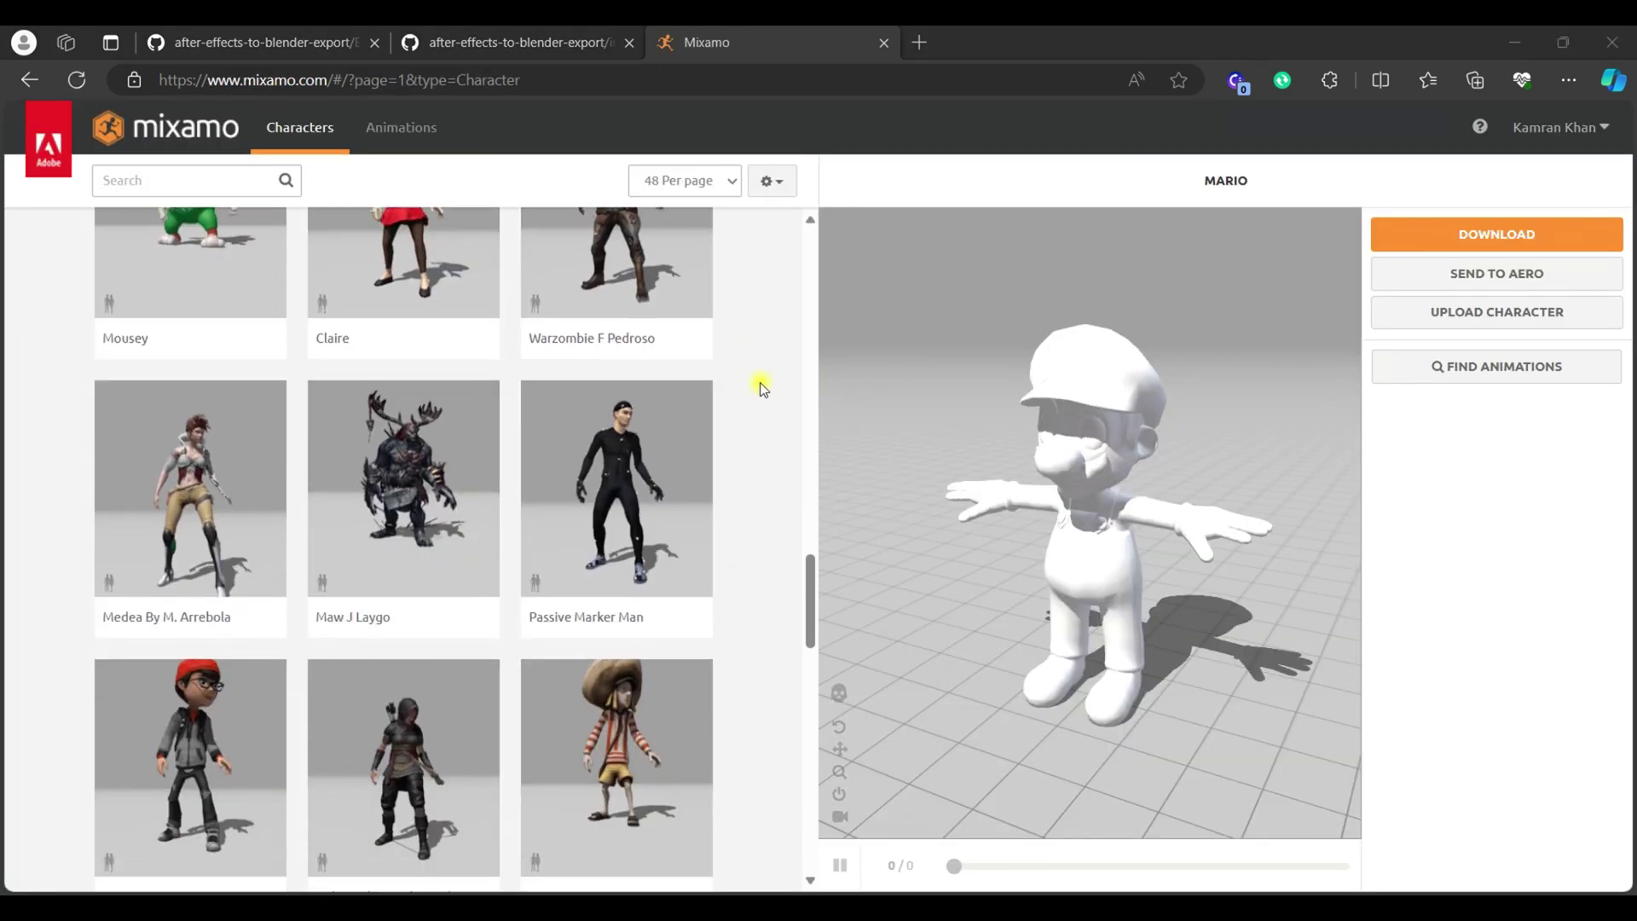
Step: Use Aj as the Mixamo character, inspect it in the preview, then browse Animations
scroll(614, 512, "down", 2)
left_click(282, 588)
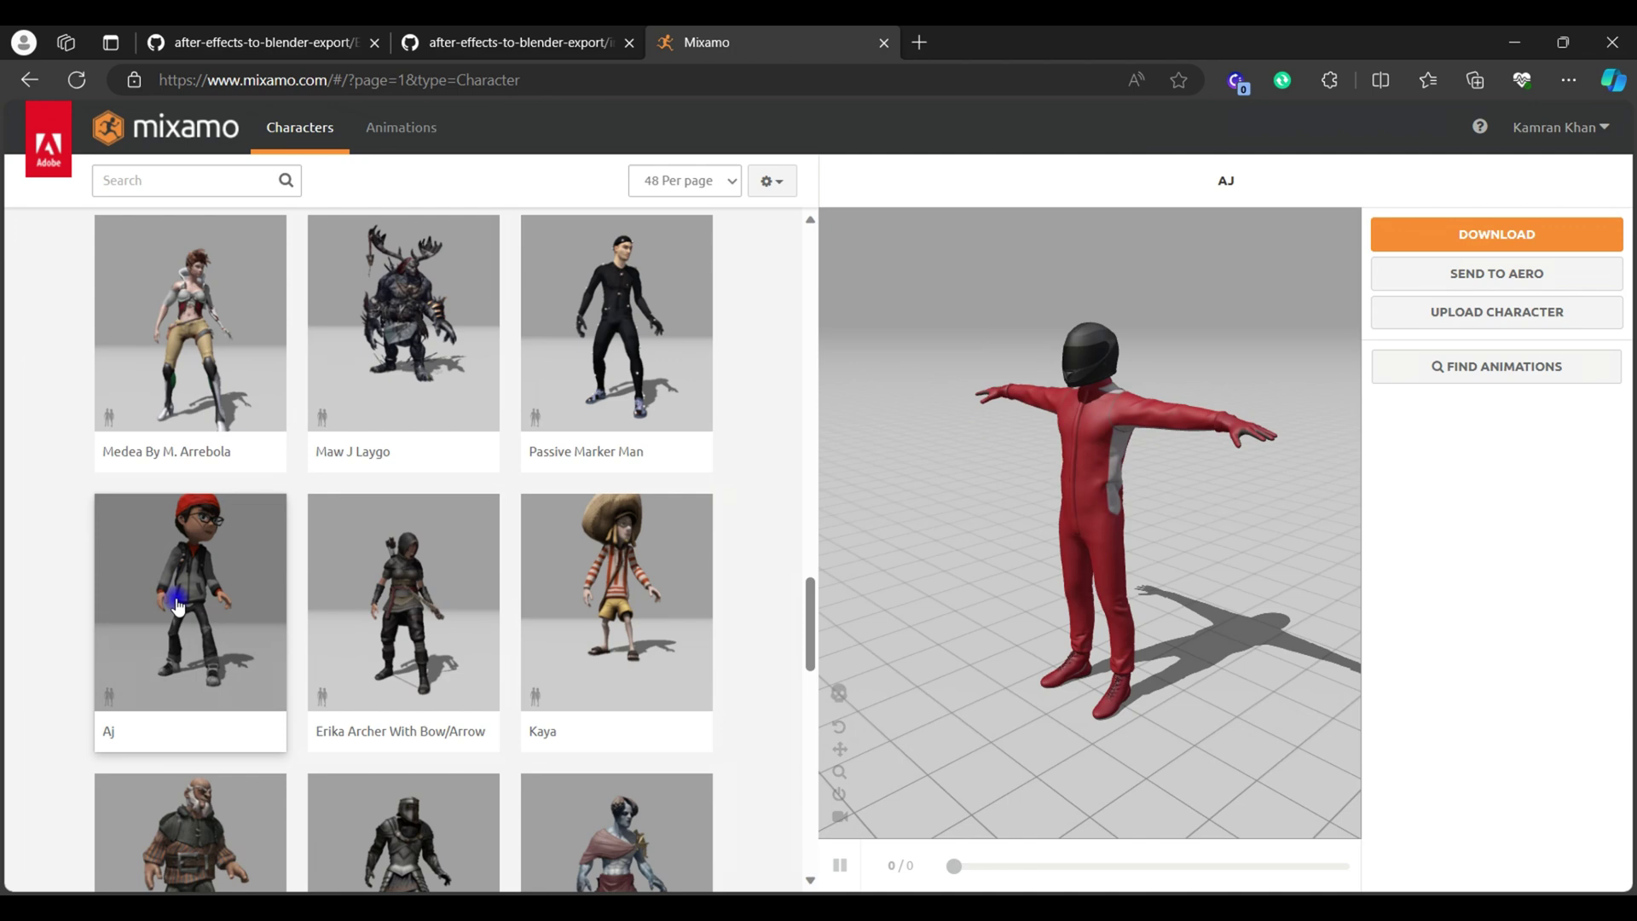
left_click(178, 605)
left_click(1188, 426)
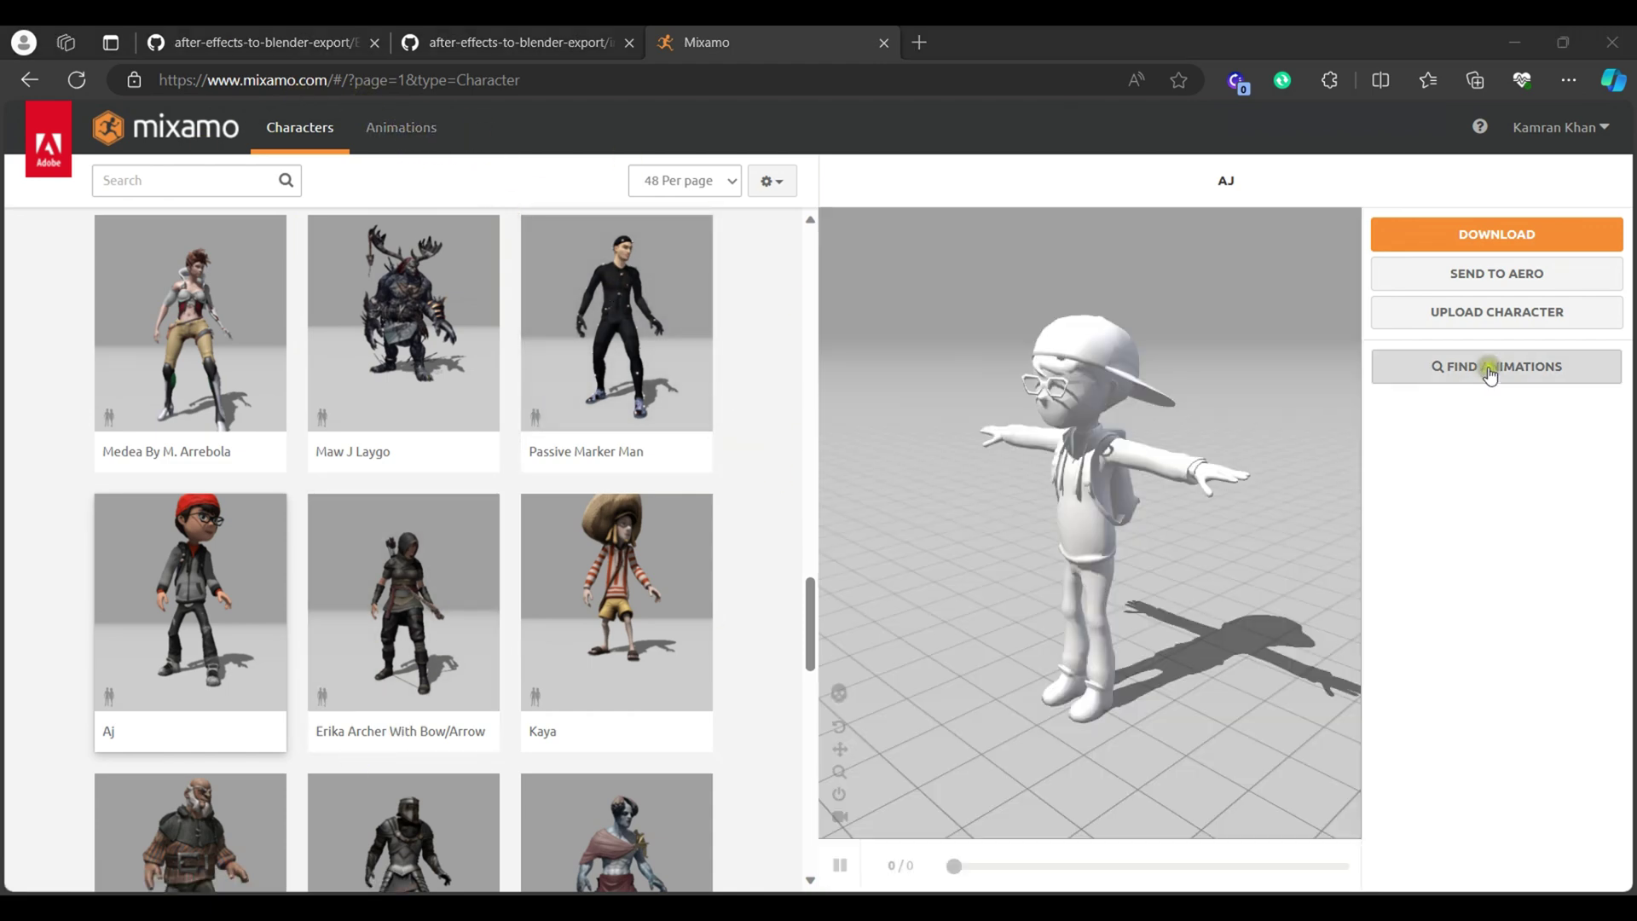
mouse_move(1199, 446)
left_mouse_down()
mouse_move(1149, 432)
mouse_move(1097, 520)
mouse_move(1201, 416)
left_mouse_up()
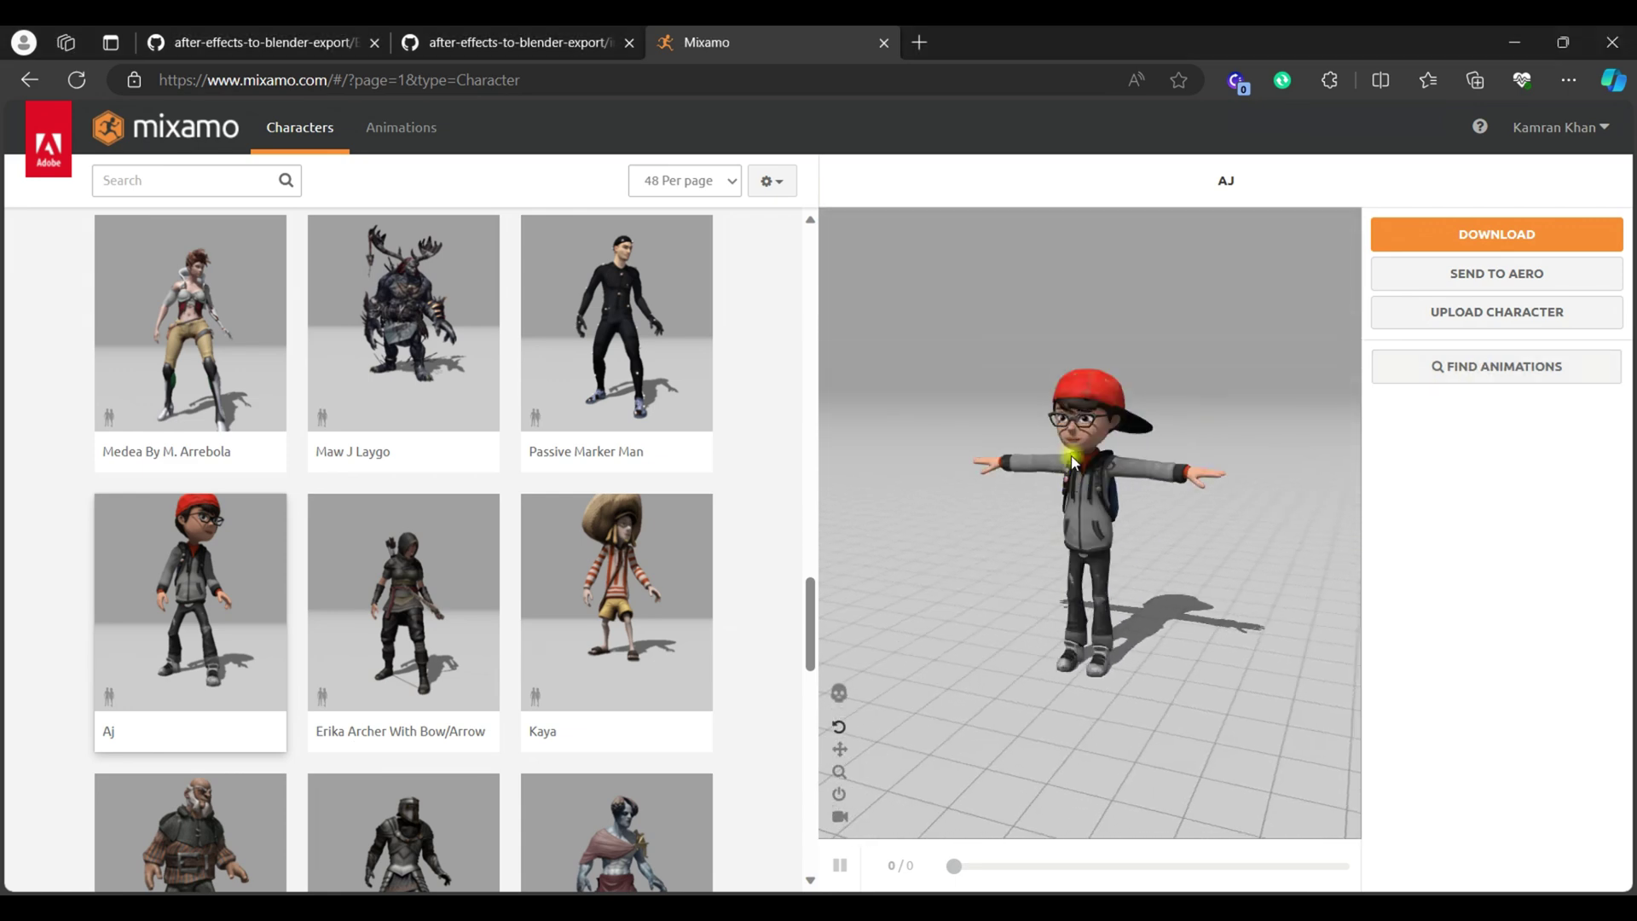
mouse_move(1124, 454)
left_mouse_down()
mouse_move(1103, 448)
mouse_move(1126, 452)
left_mouse_up()
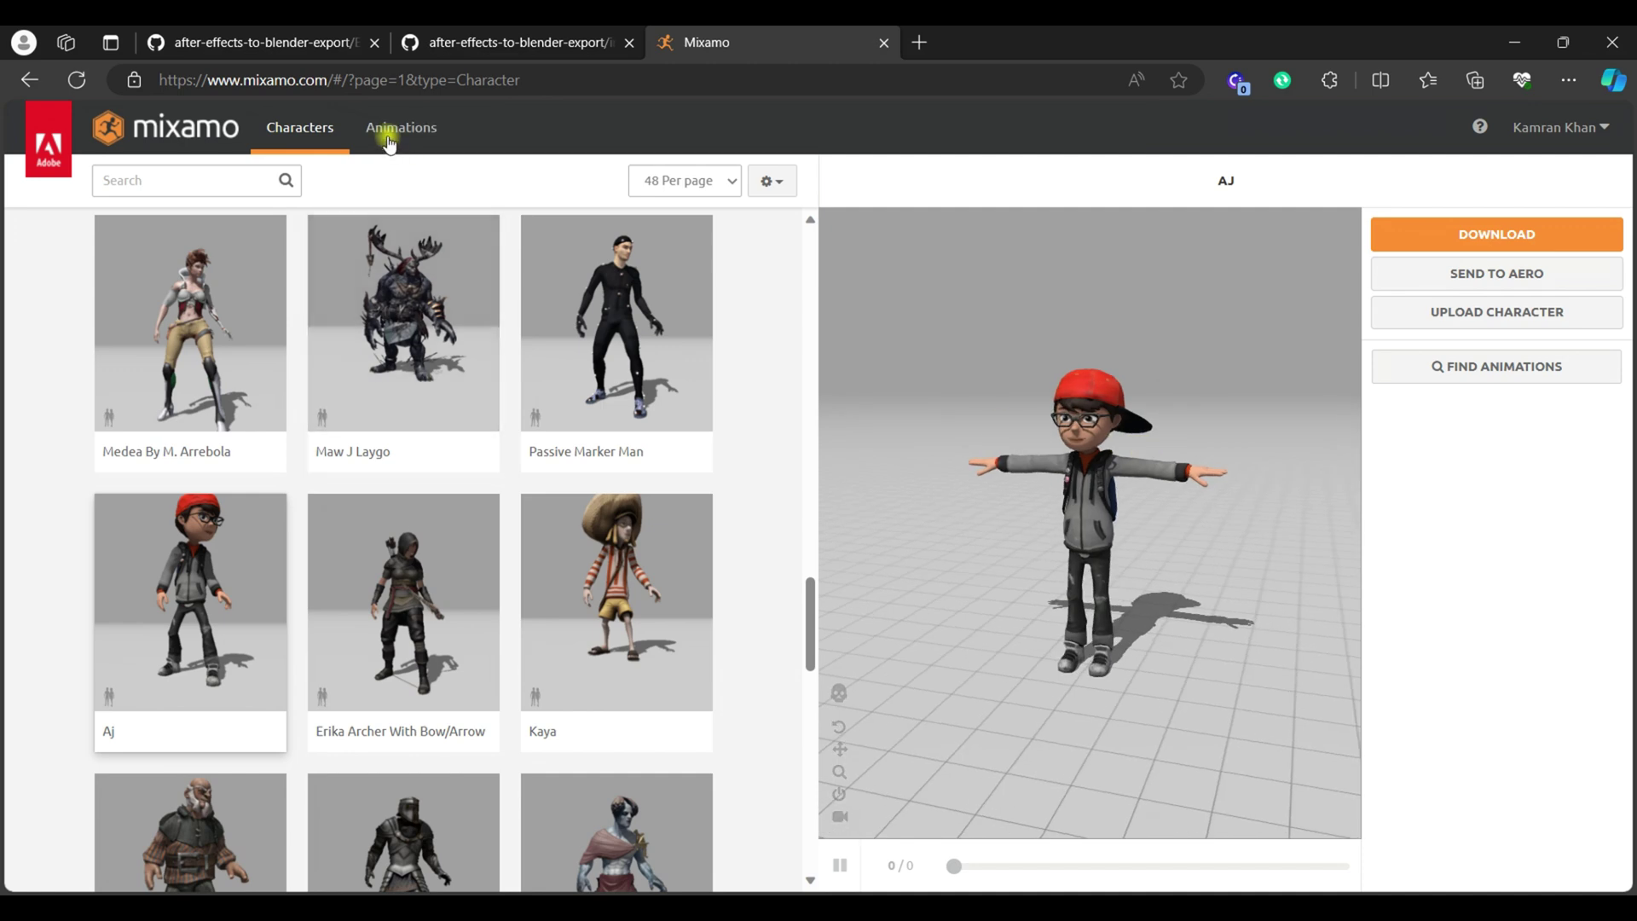
left_click(389, 144)
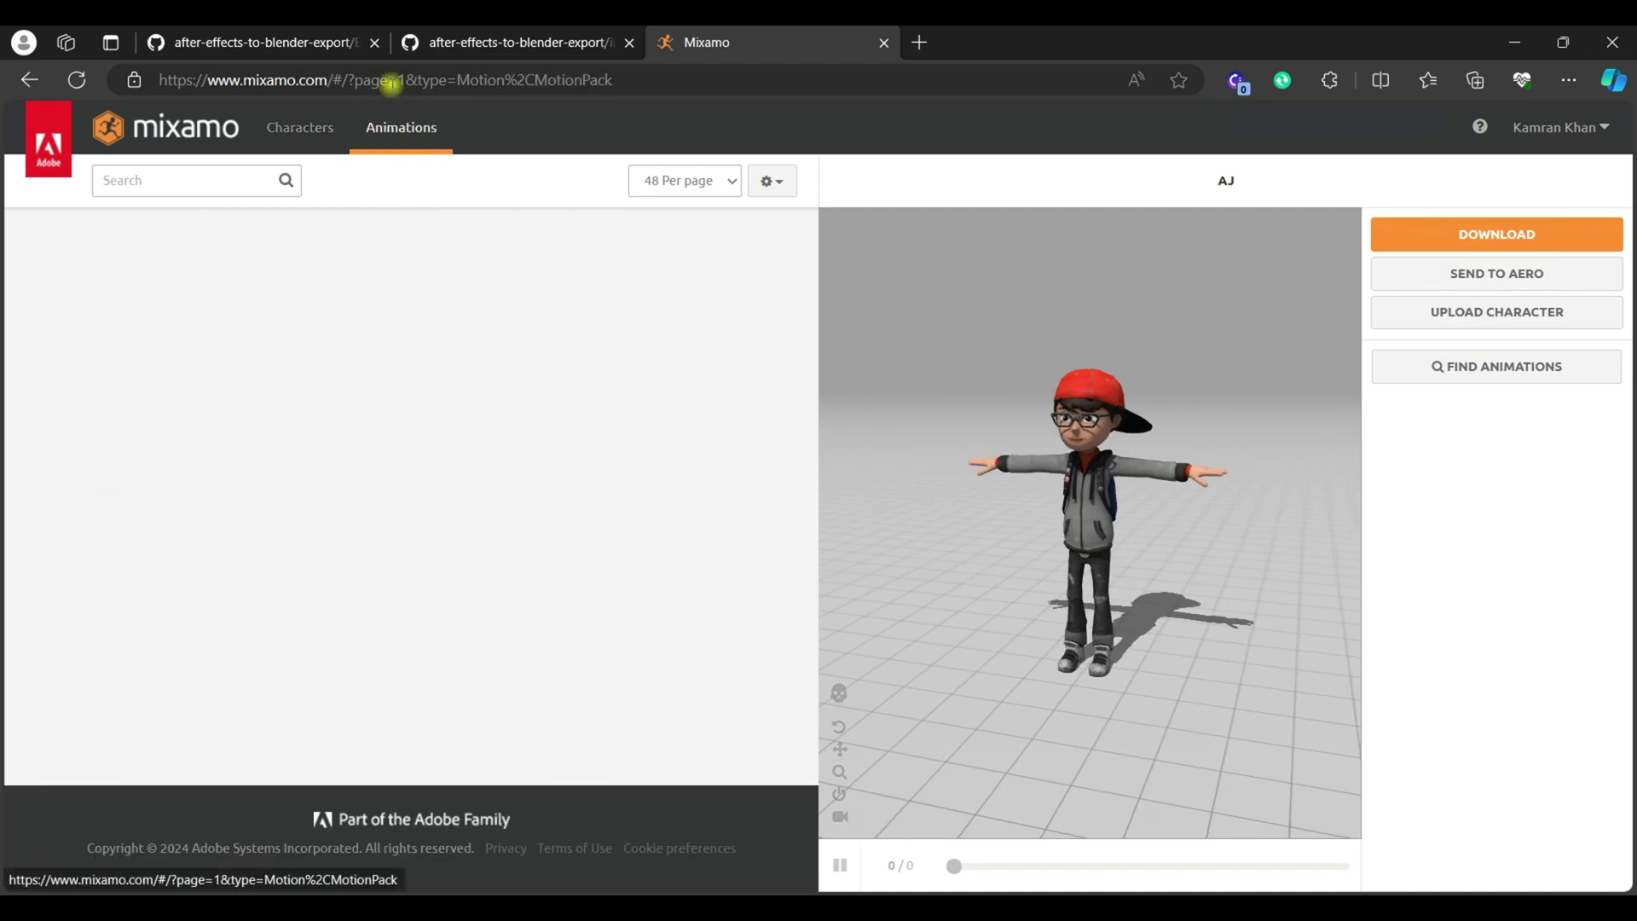
Step: Filter Mixamo animations to the Dance genre and apply Breakdance 1990 to AJ
left_click(153, 181)
left_click(50, 336)
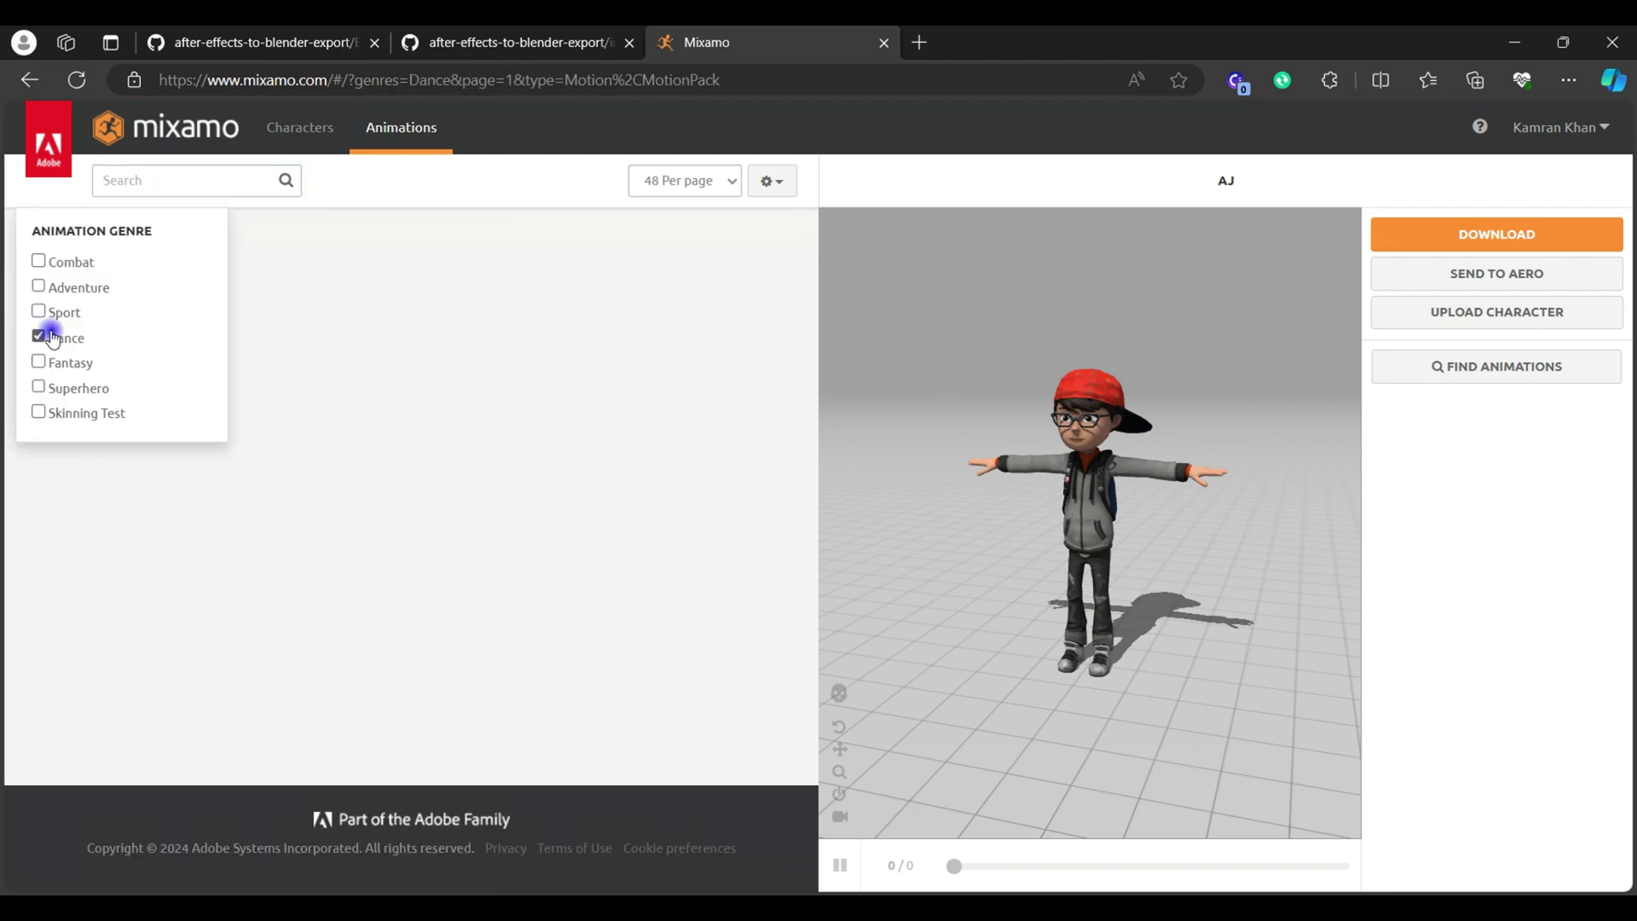
left_click(287, 183)
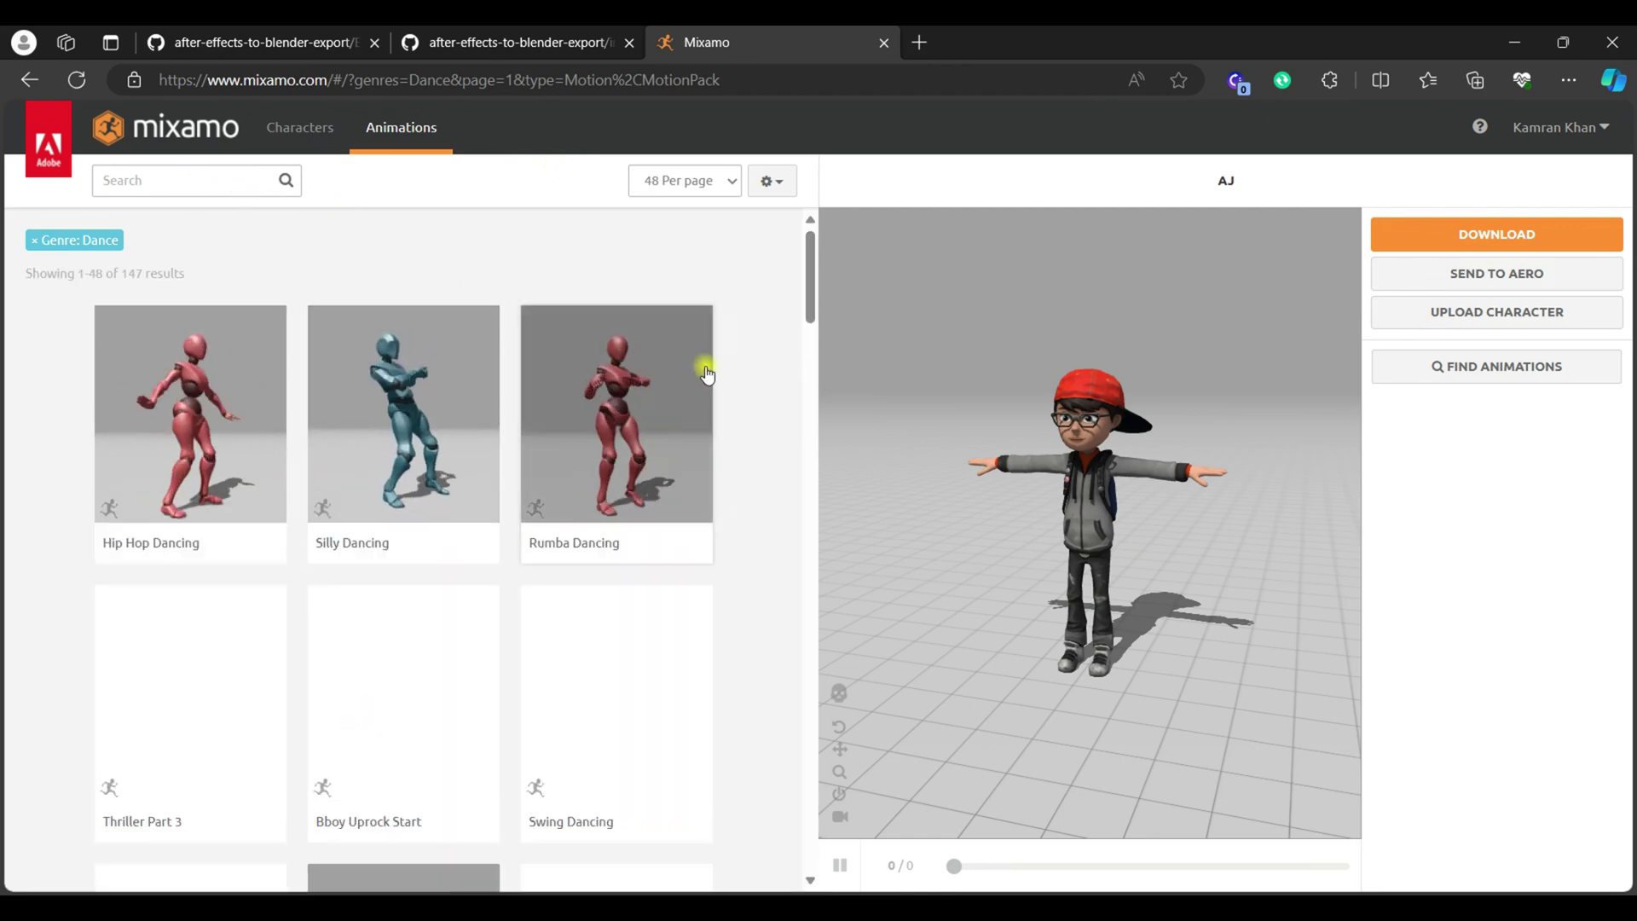
scroll(707, 373, "down", 1)
scroll(707, 374, "down", 15)
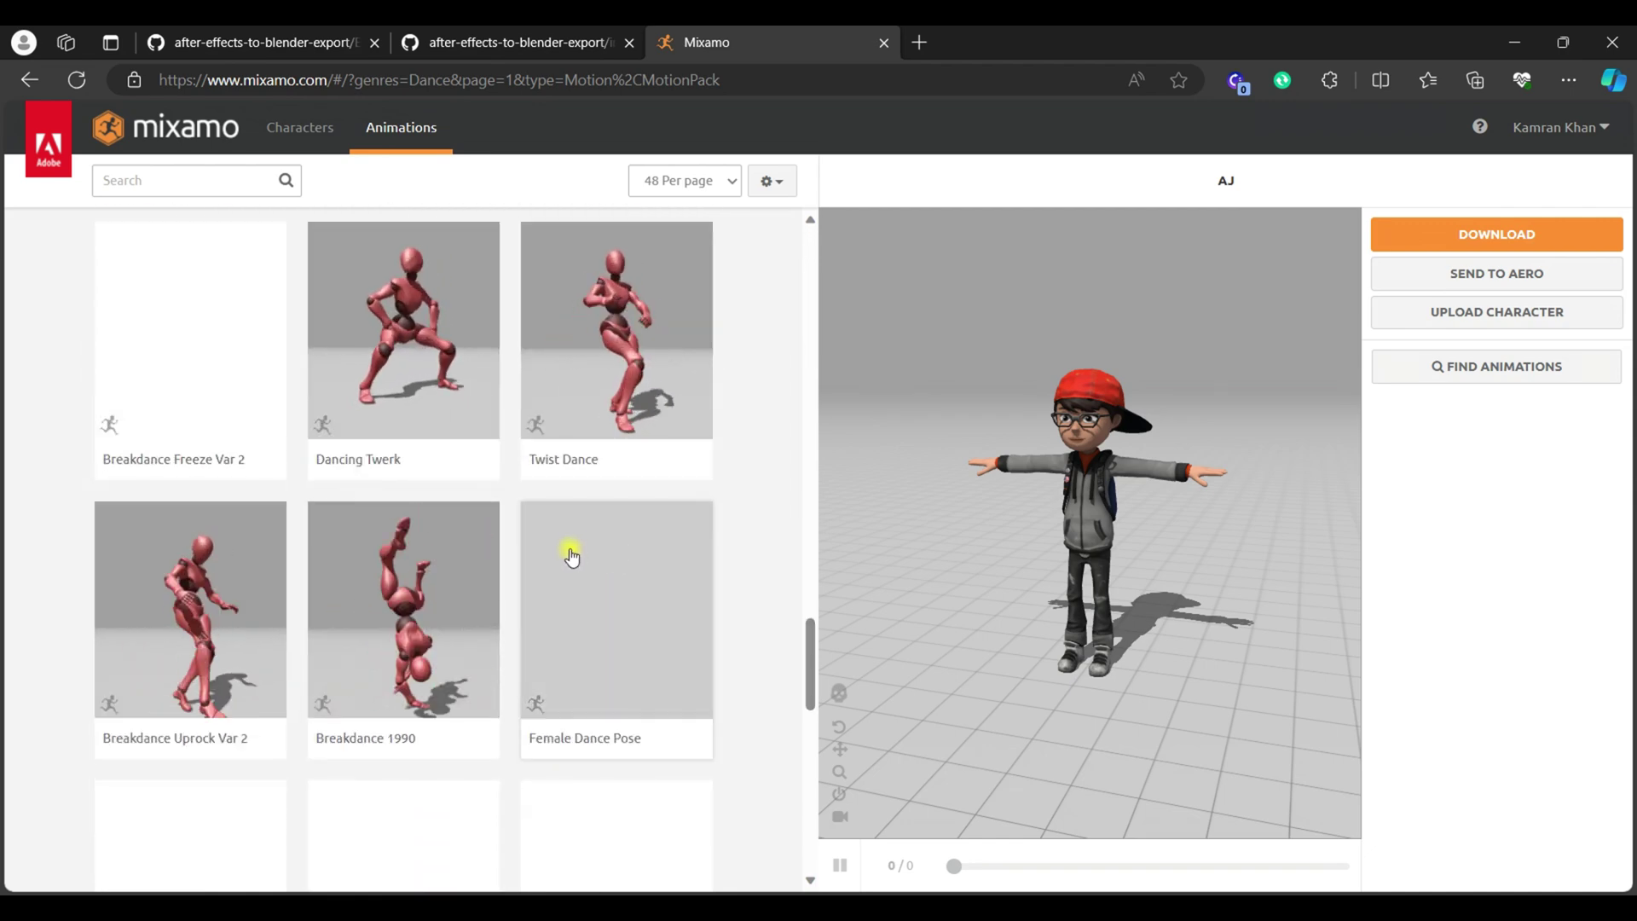
left_click(399, 583)
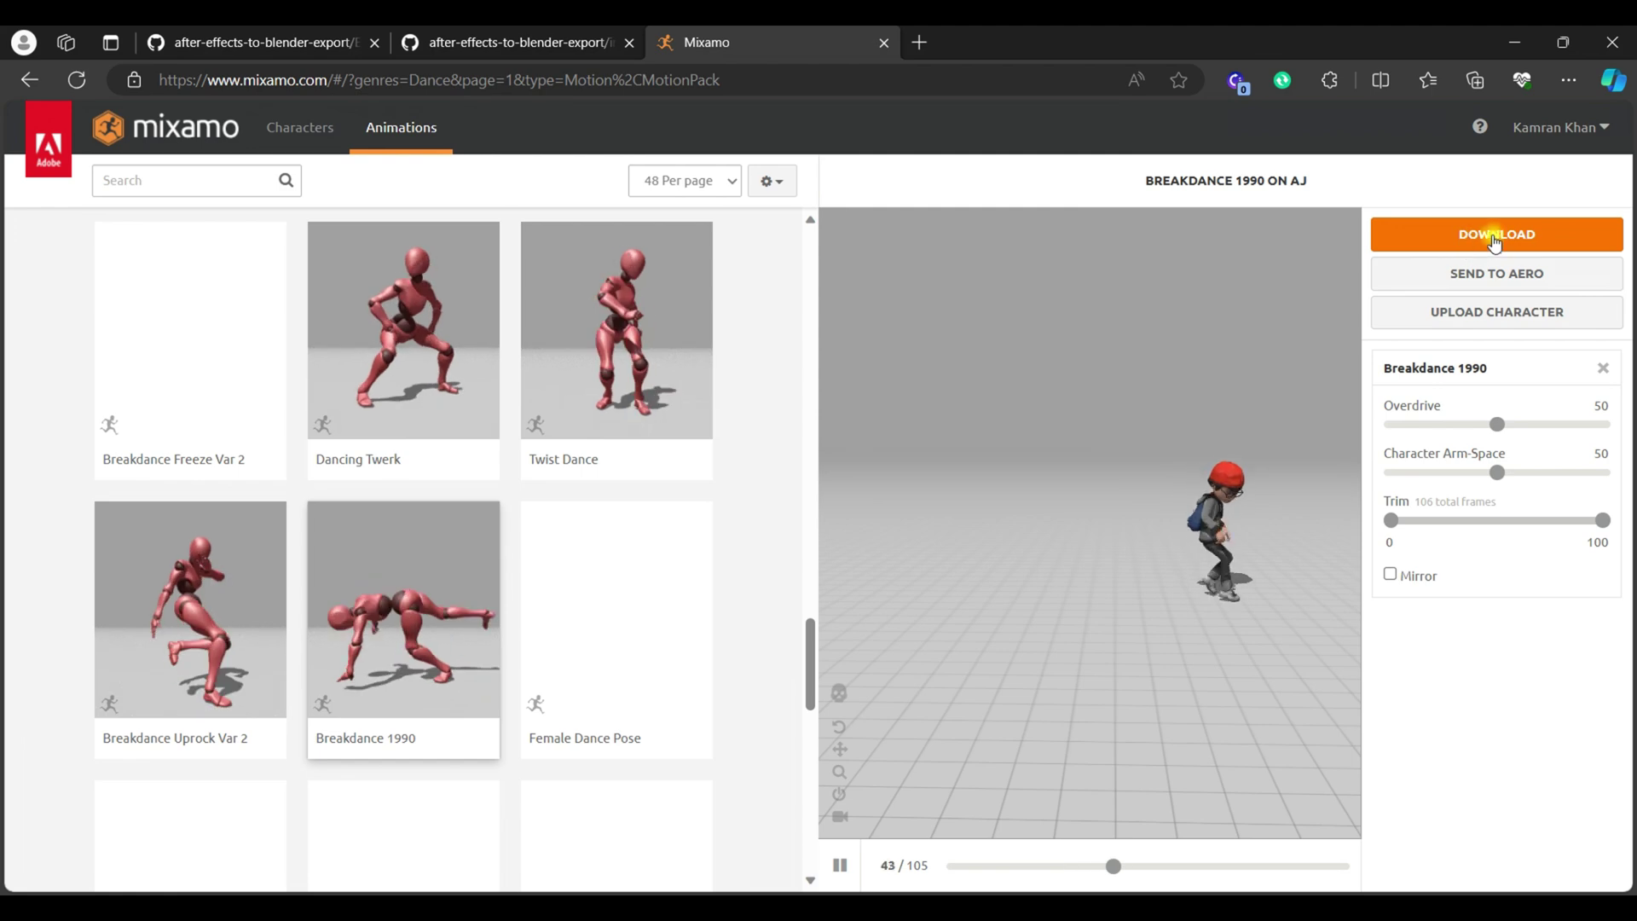
Step: Download Breakdance 1990 as FBX Binary, with skin, at 30 fps
left_click(1507, 240)
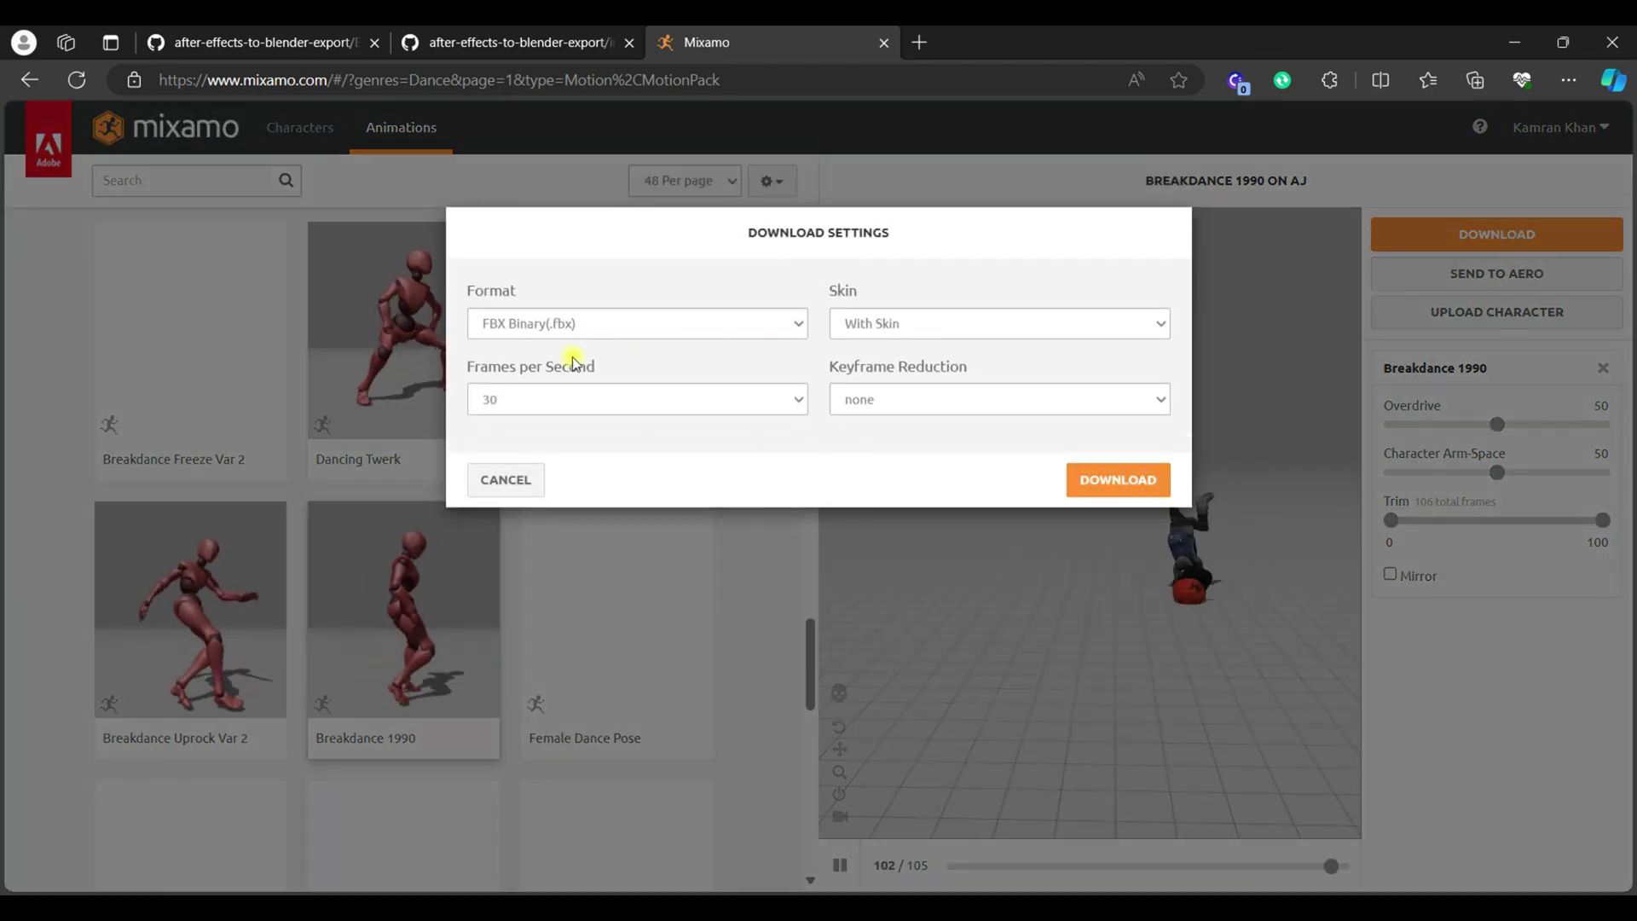
left_click(1099, 478)
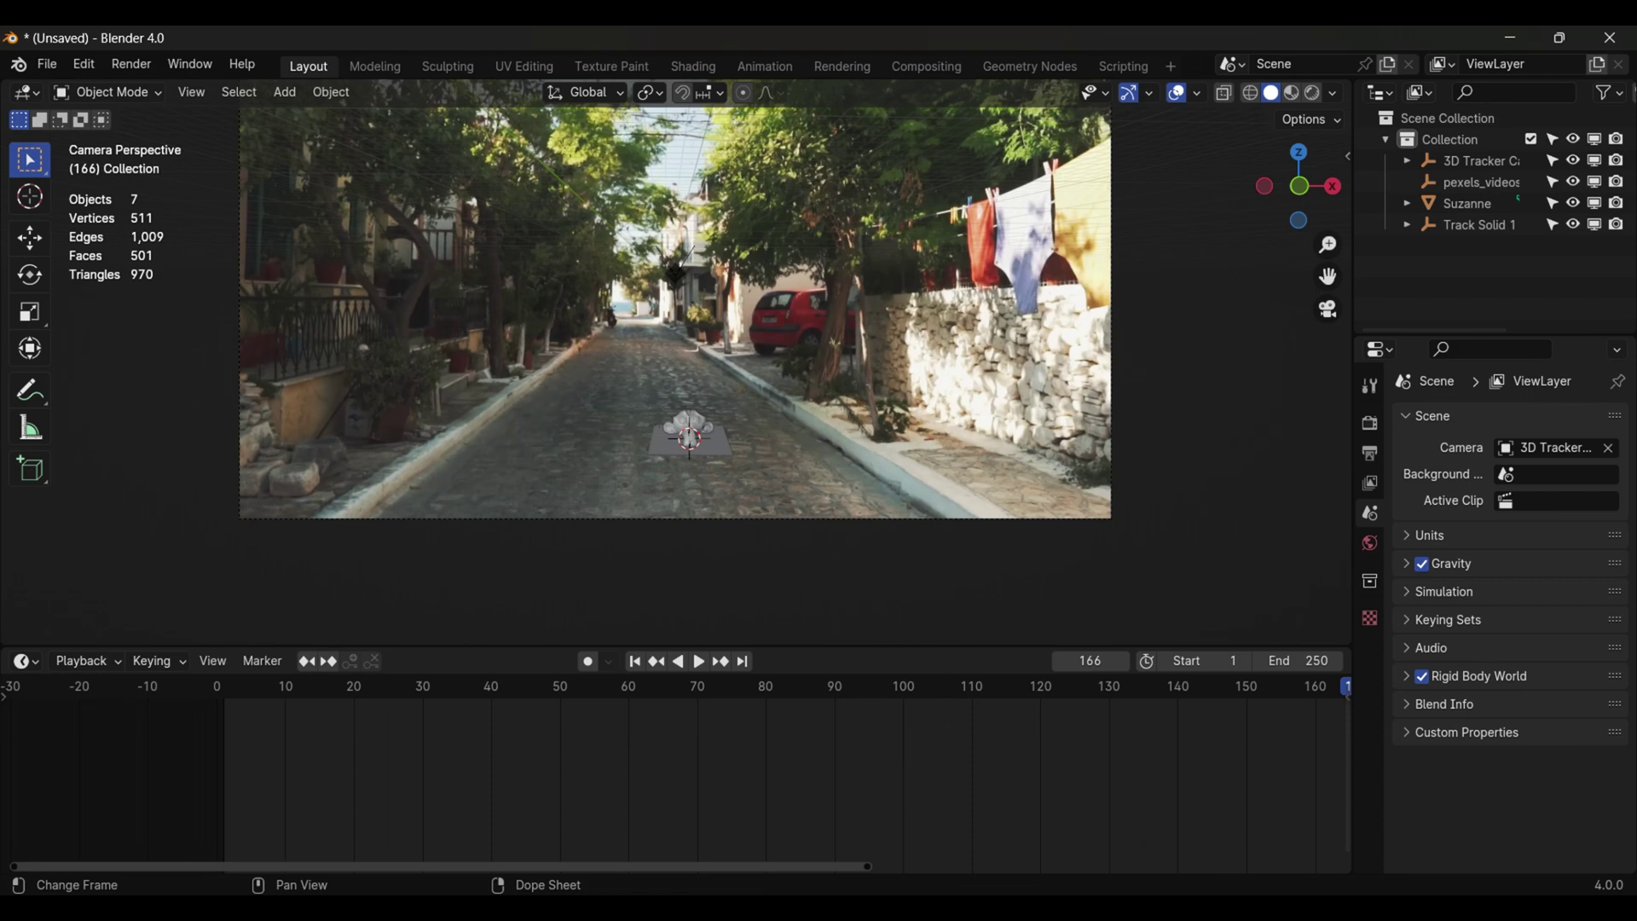
Step: Delete Suzanne and start an FBX import browsing the Downloads folder
left_click(694, 424)
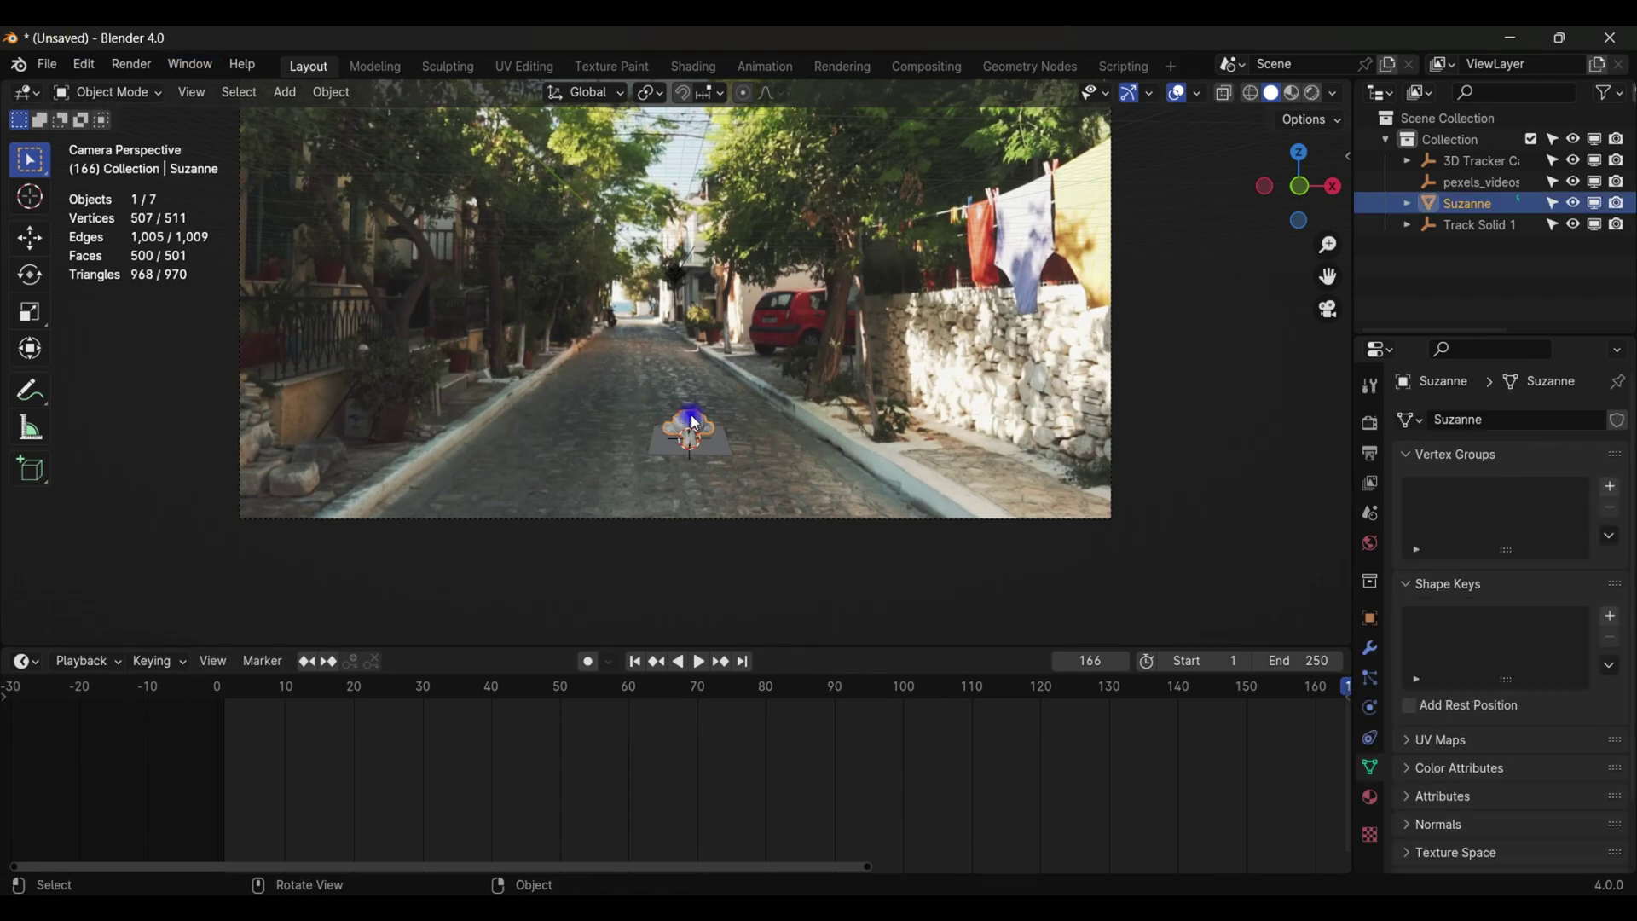
left_click(695, 424)
left_click(46, 64)
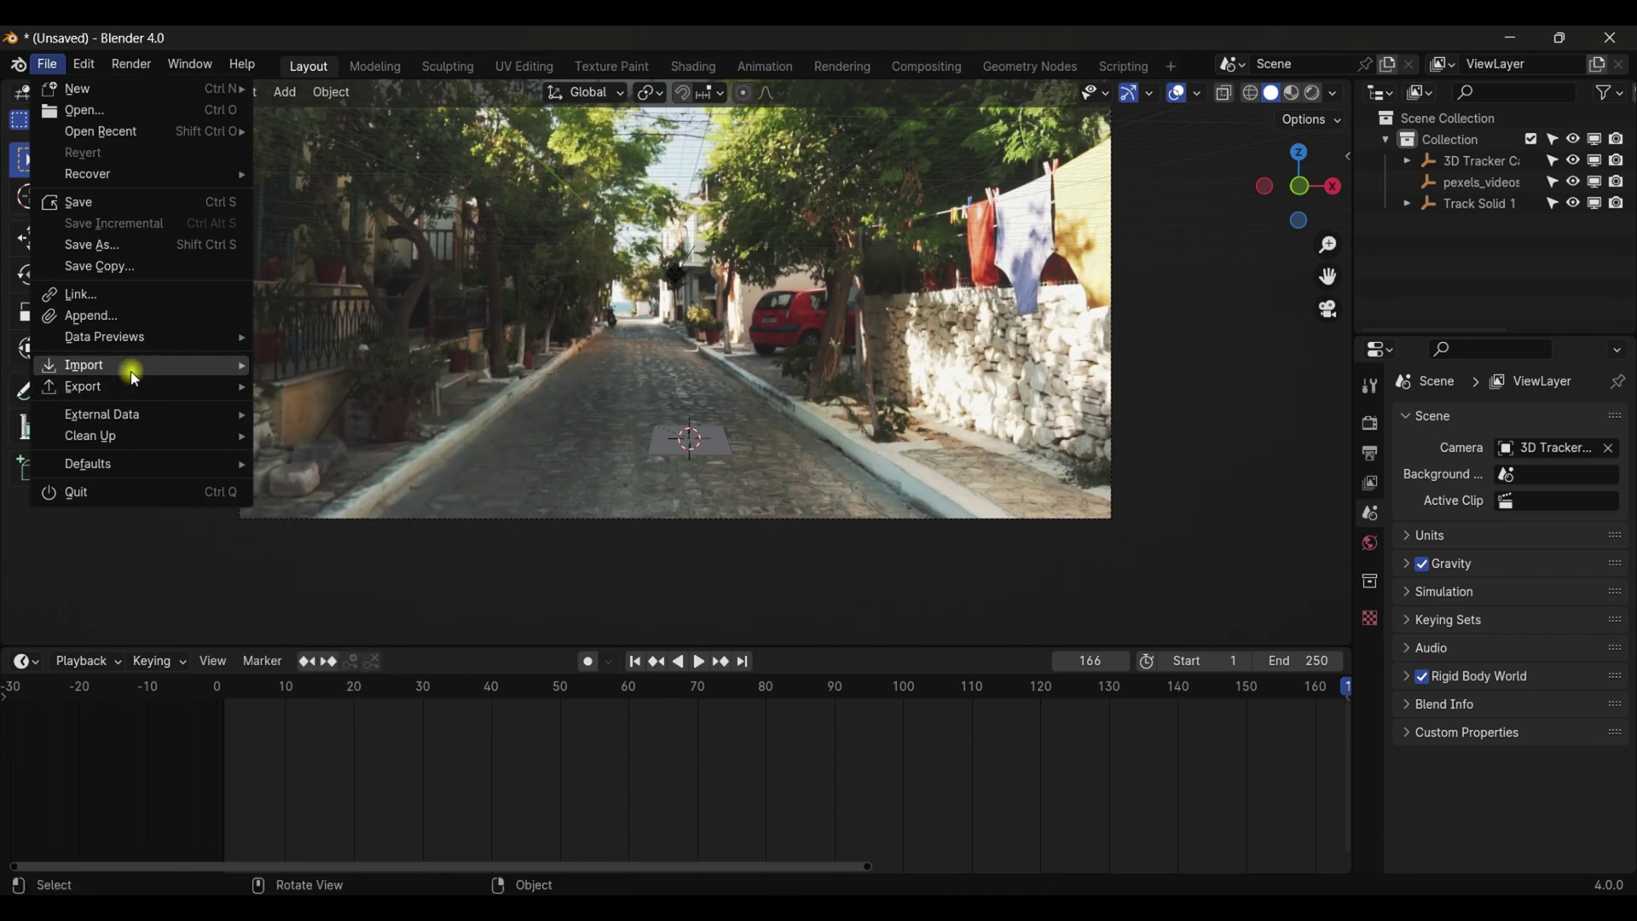
mouse_move(131, 365)
left_click(327, 580)
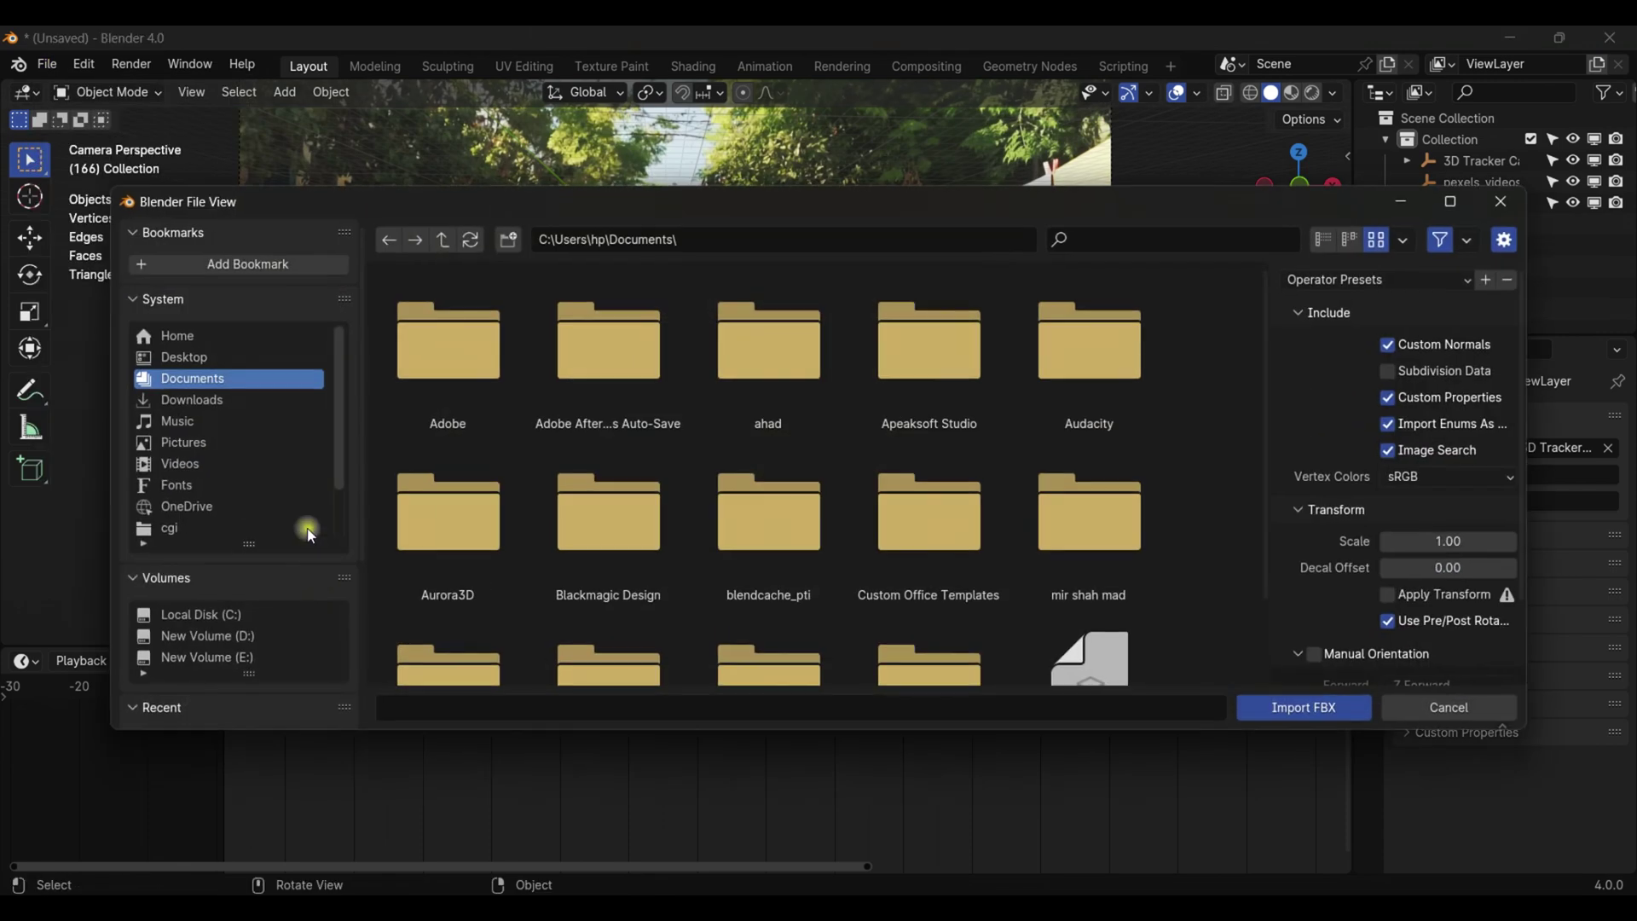
left_click(189, 400)
scroll(1015, 503, "down", 4)
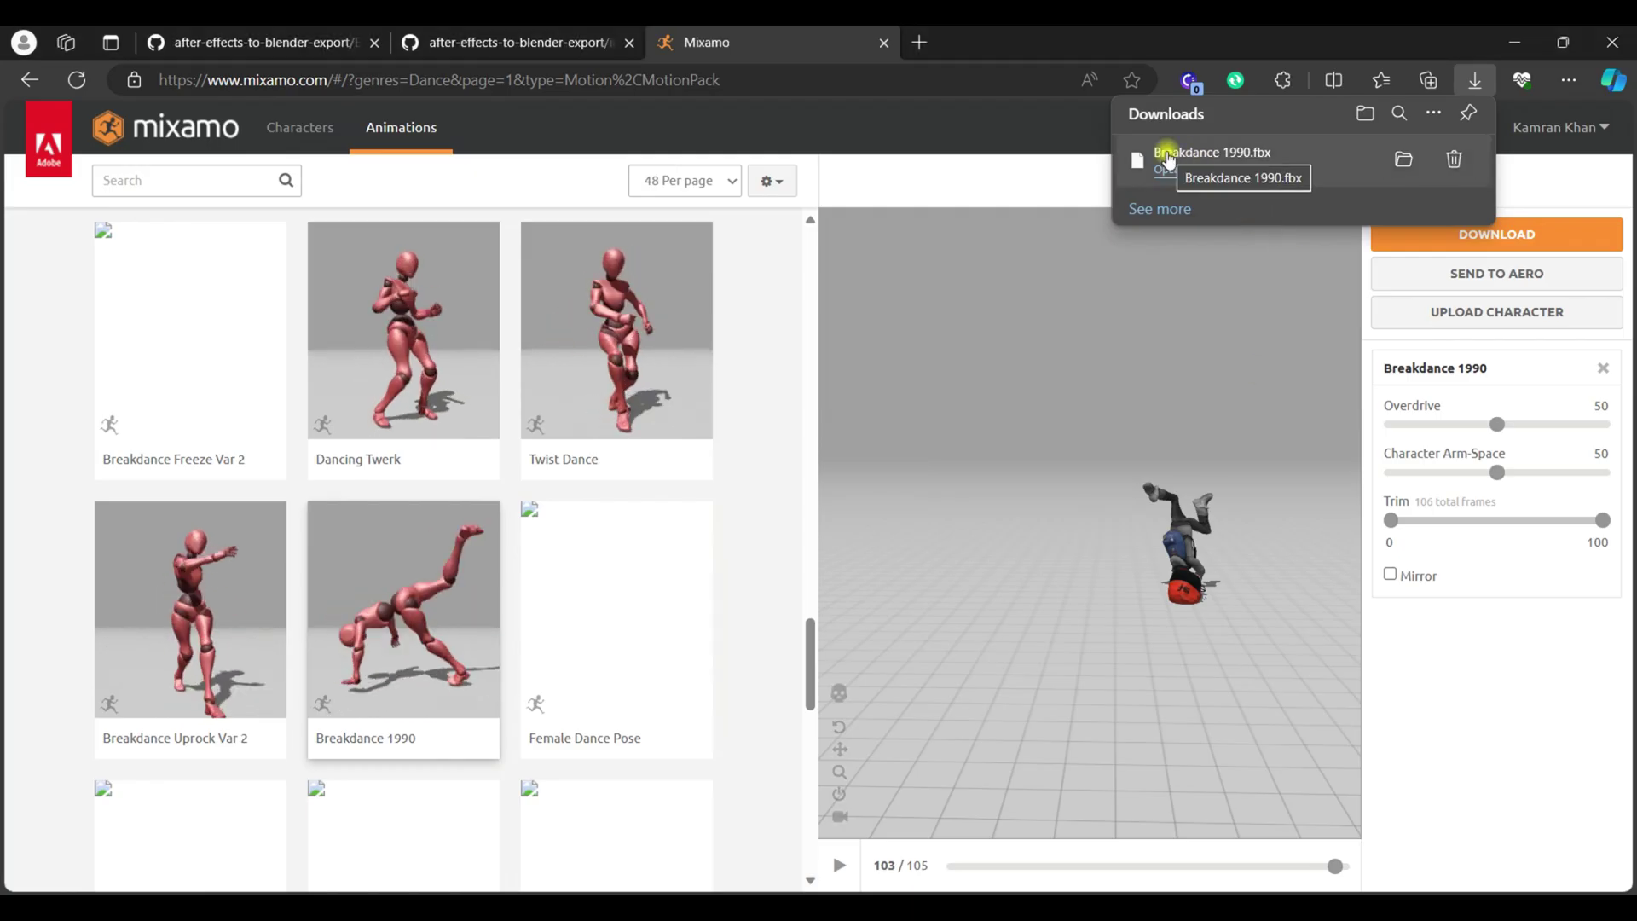
Step: Back in Blender's import browser, import Breakdance 1990.fbx
left_click(1243, 908)
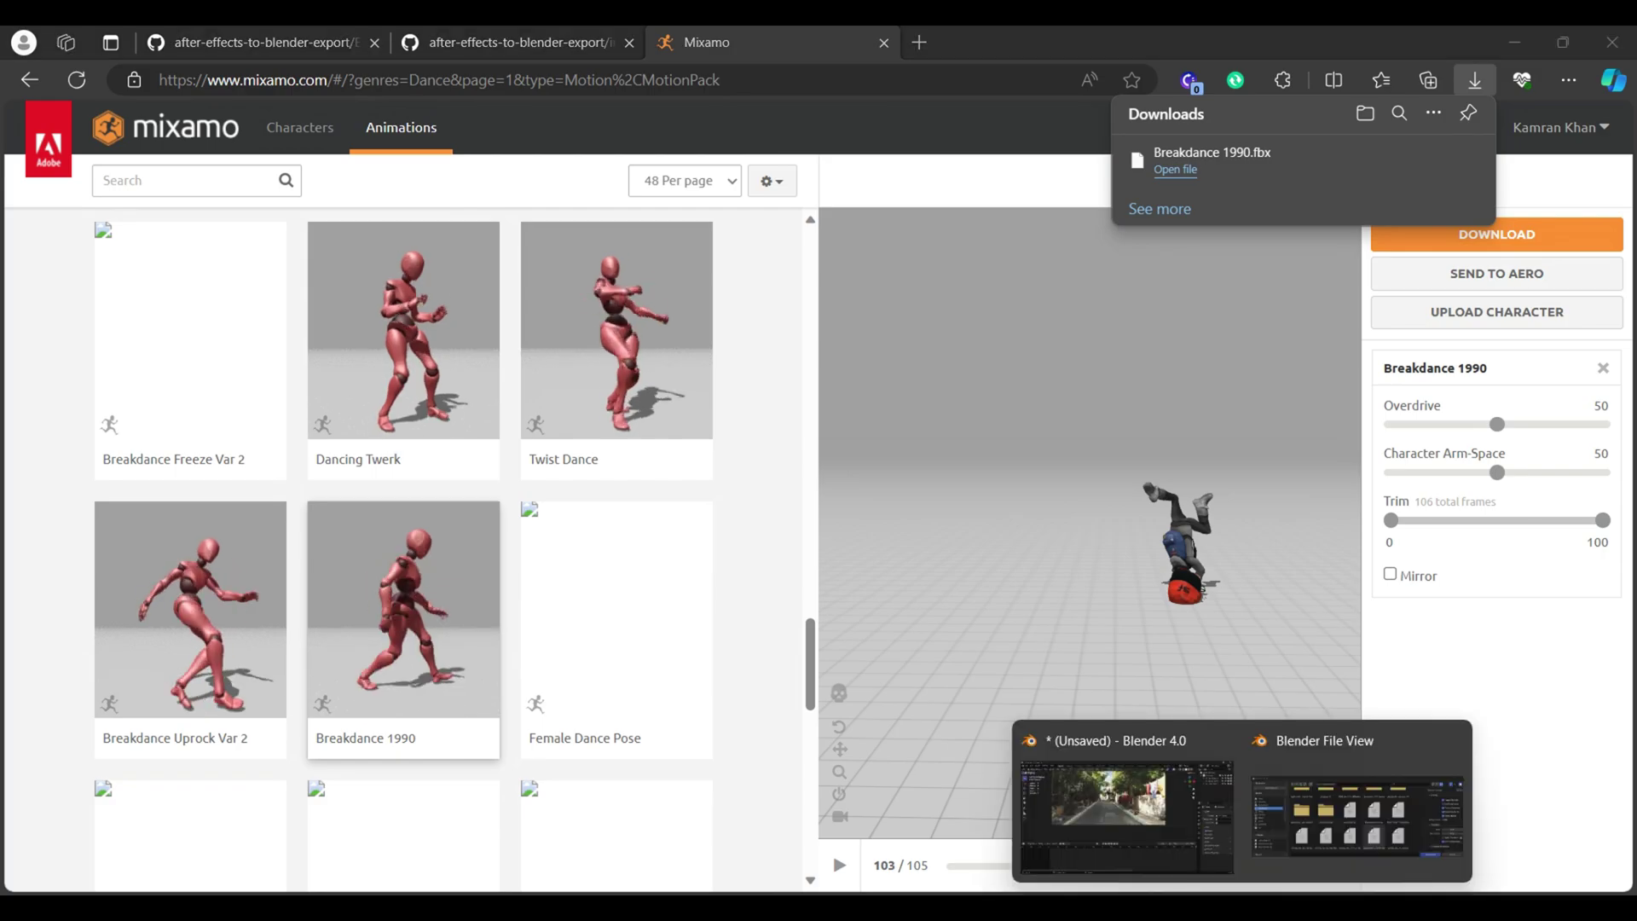
left_click(1185, 821)
left_click(891, 467)
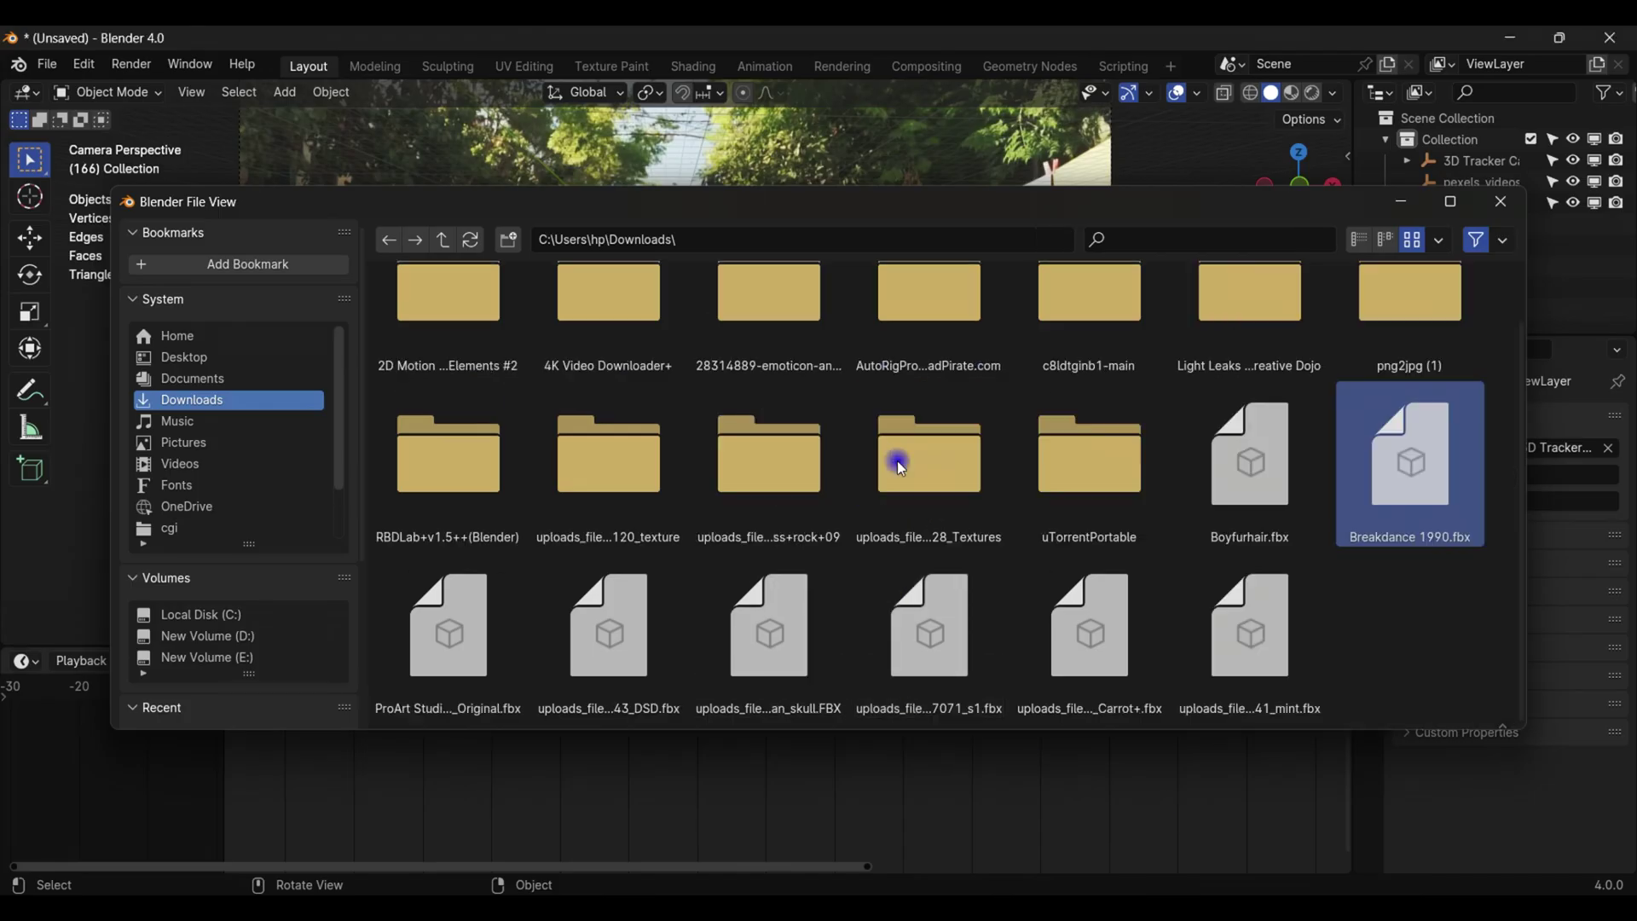
left_click(899, 465)
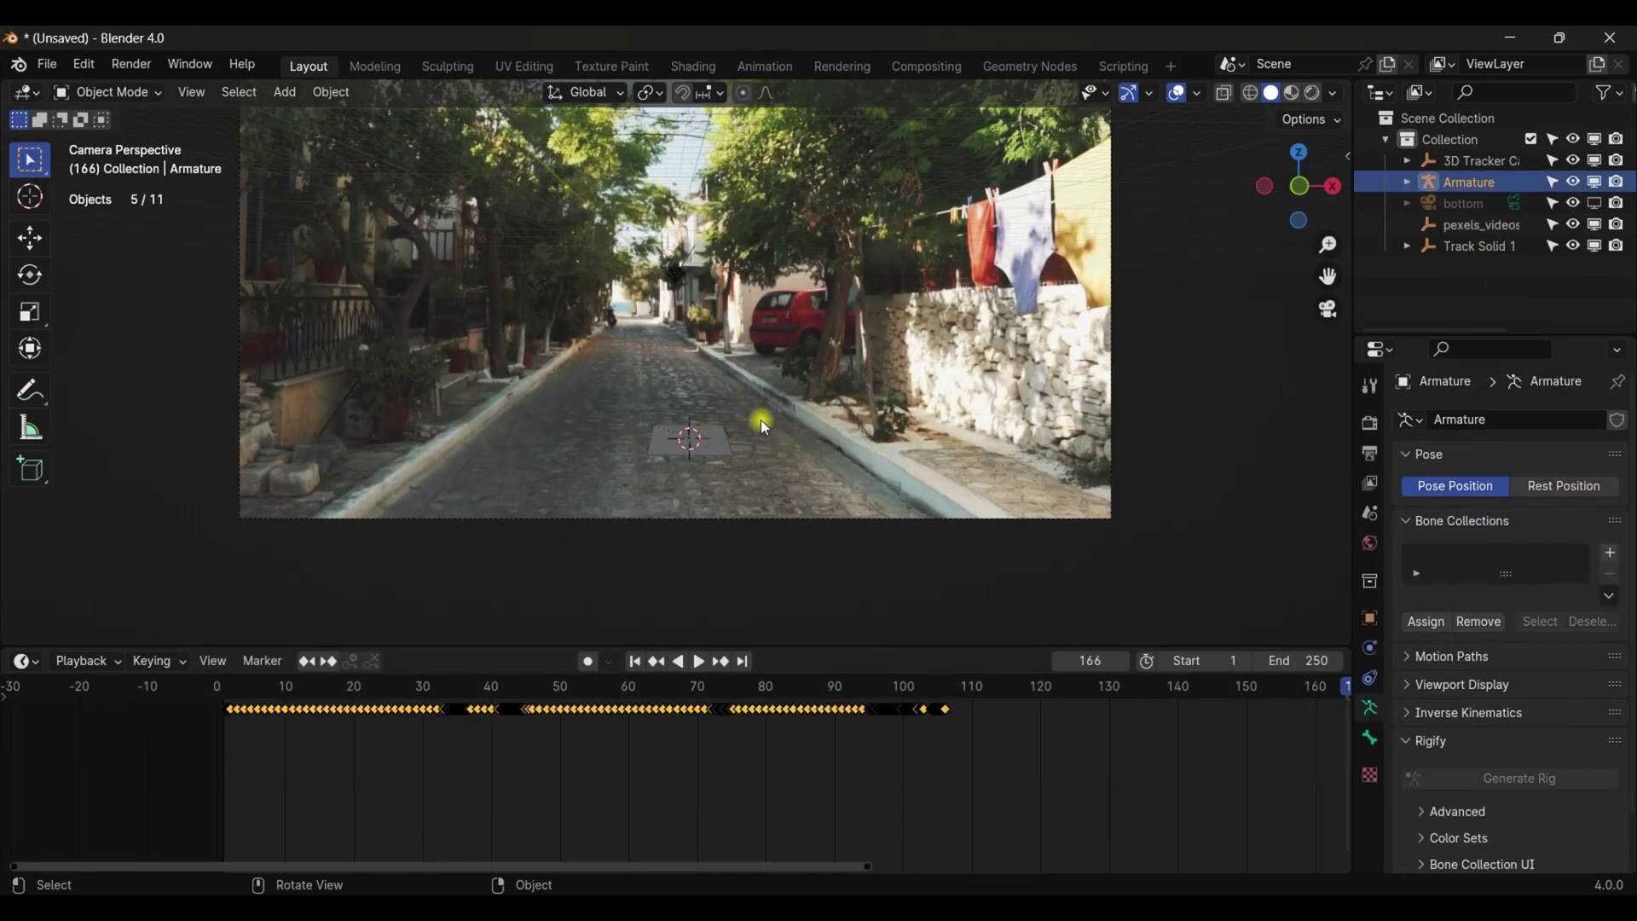
Step: Select the Armature, set the scene end frame to 106, and play the breakdance
scroll(761, 420, "down", 3)
left_click_drag(1222, 195, 1237, 335)
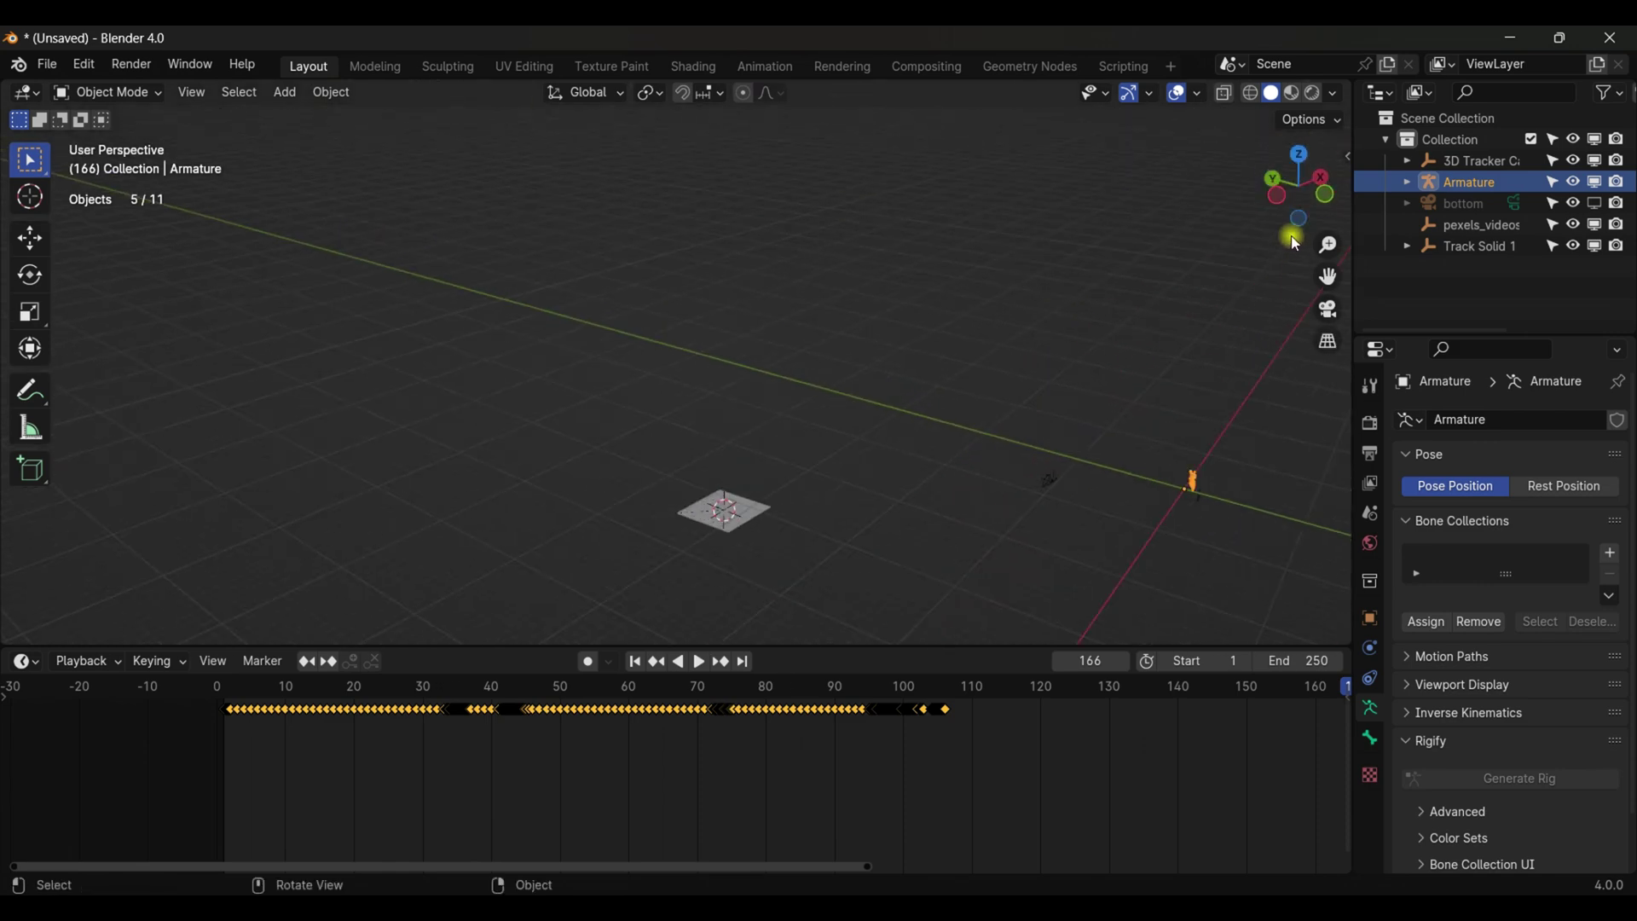
left_click(1465, 182)
left_click_drag(1298, 184, 1111, 301)
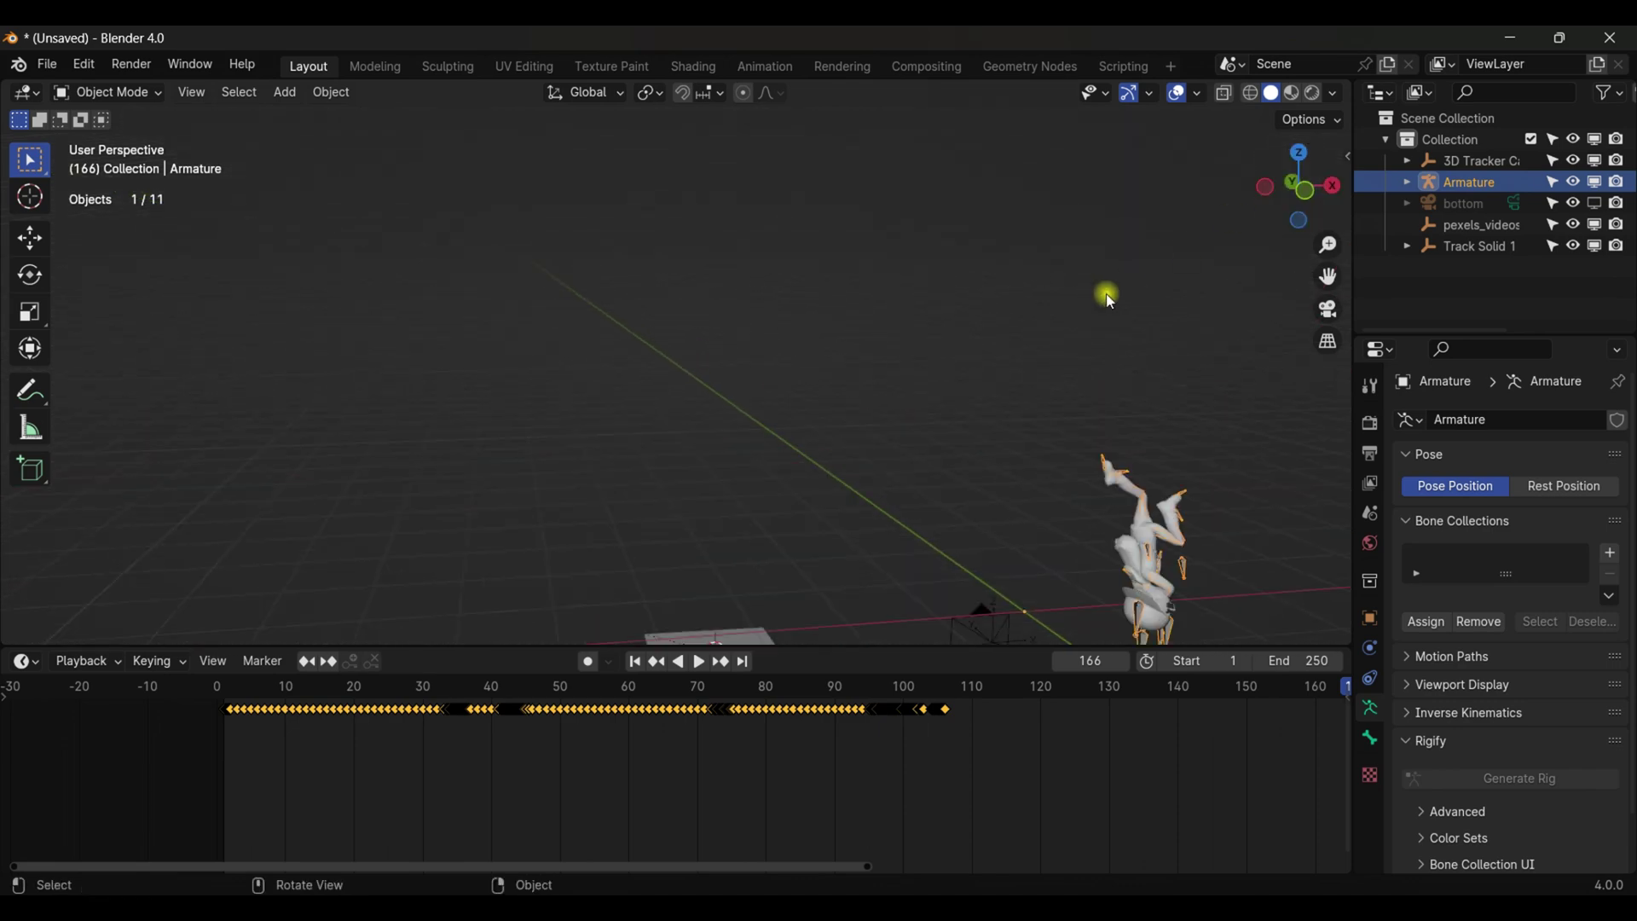
scroll(1055, 335, "down", 5)
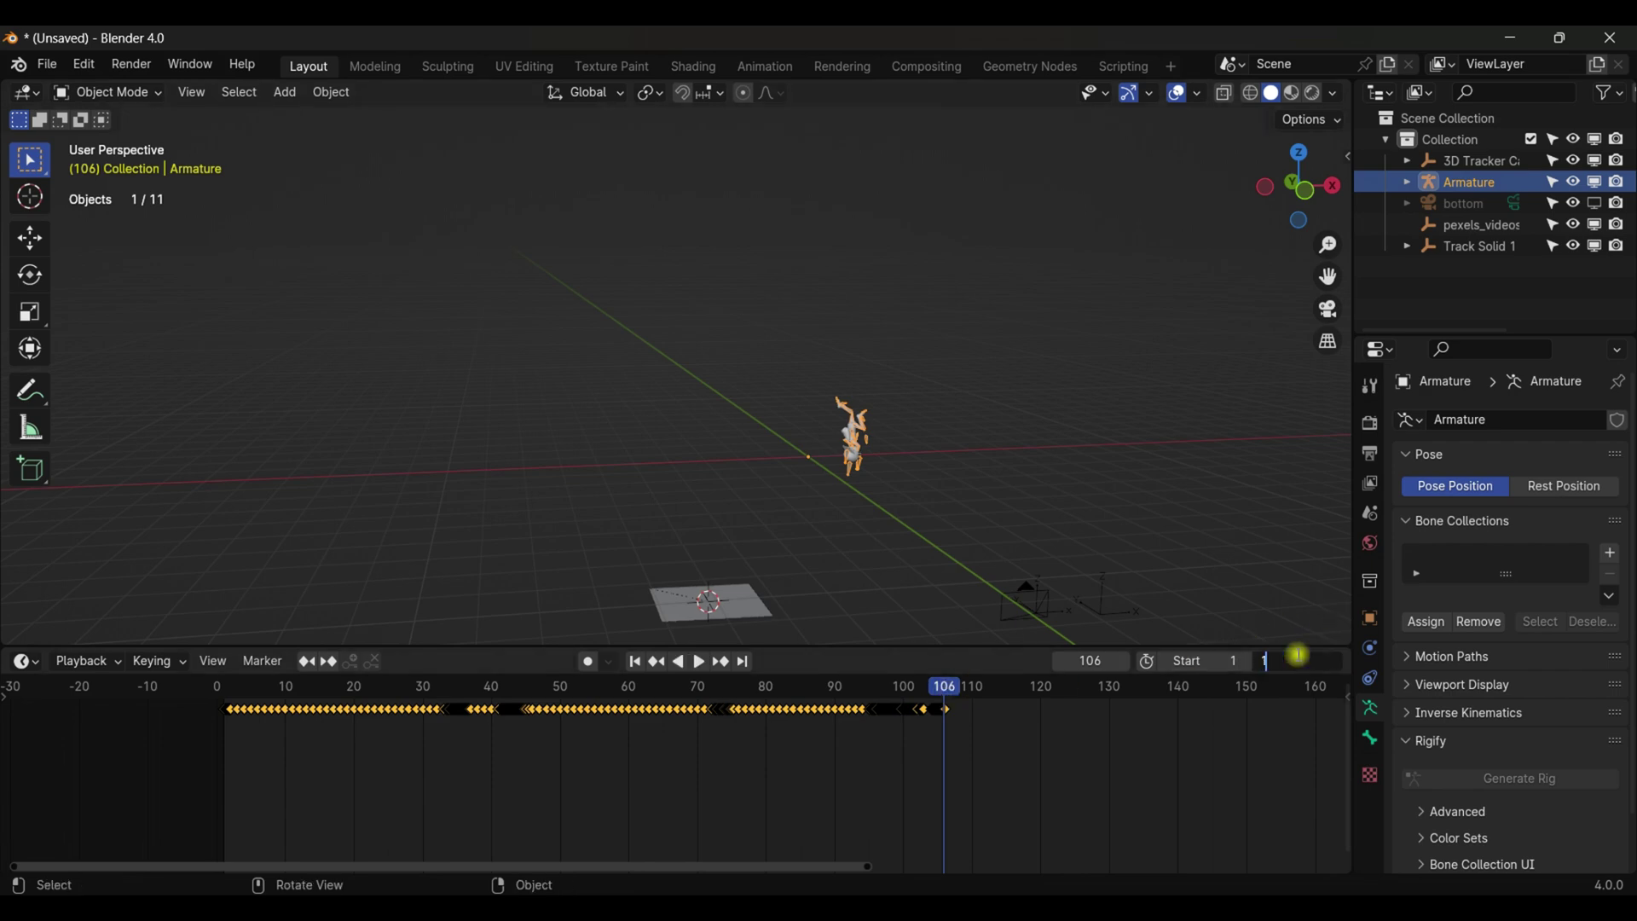
type("6")
key("Return")
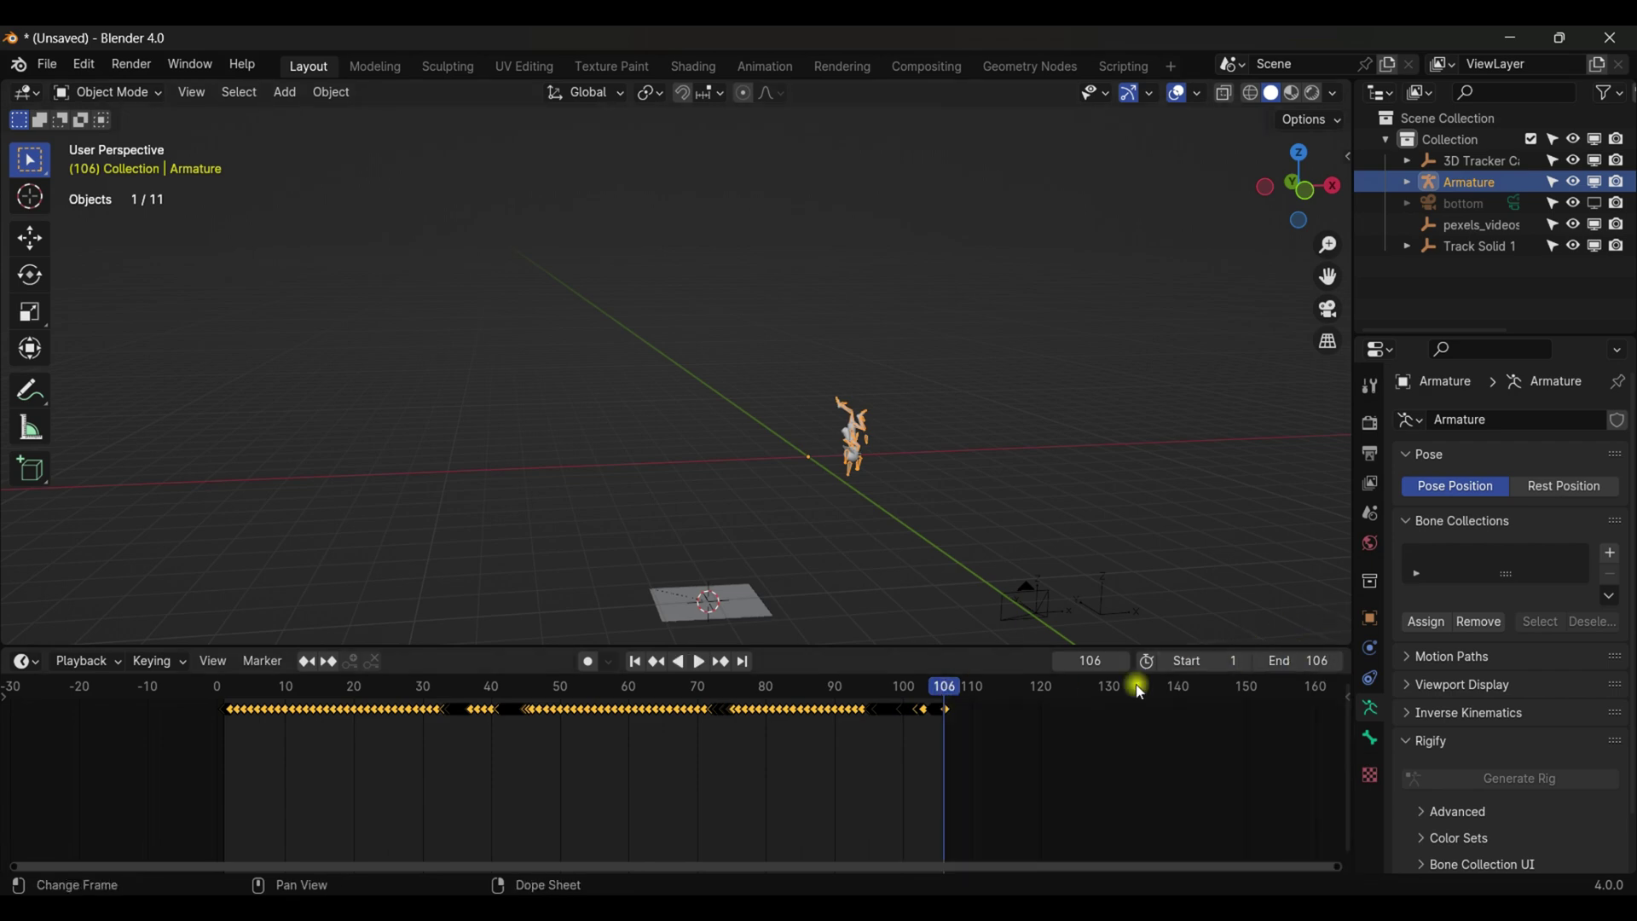
key("space")
left_click_drag(834, 711, 376, 741)
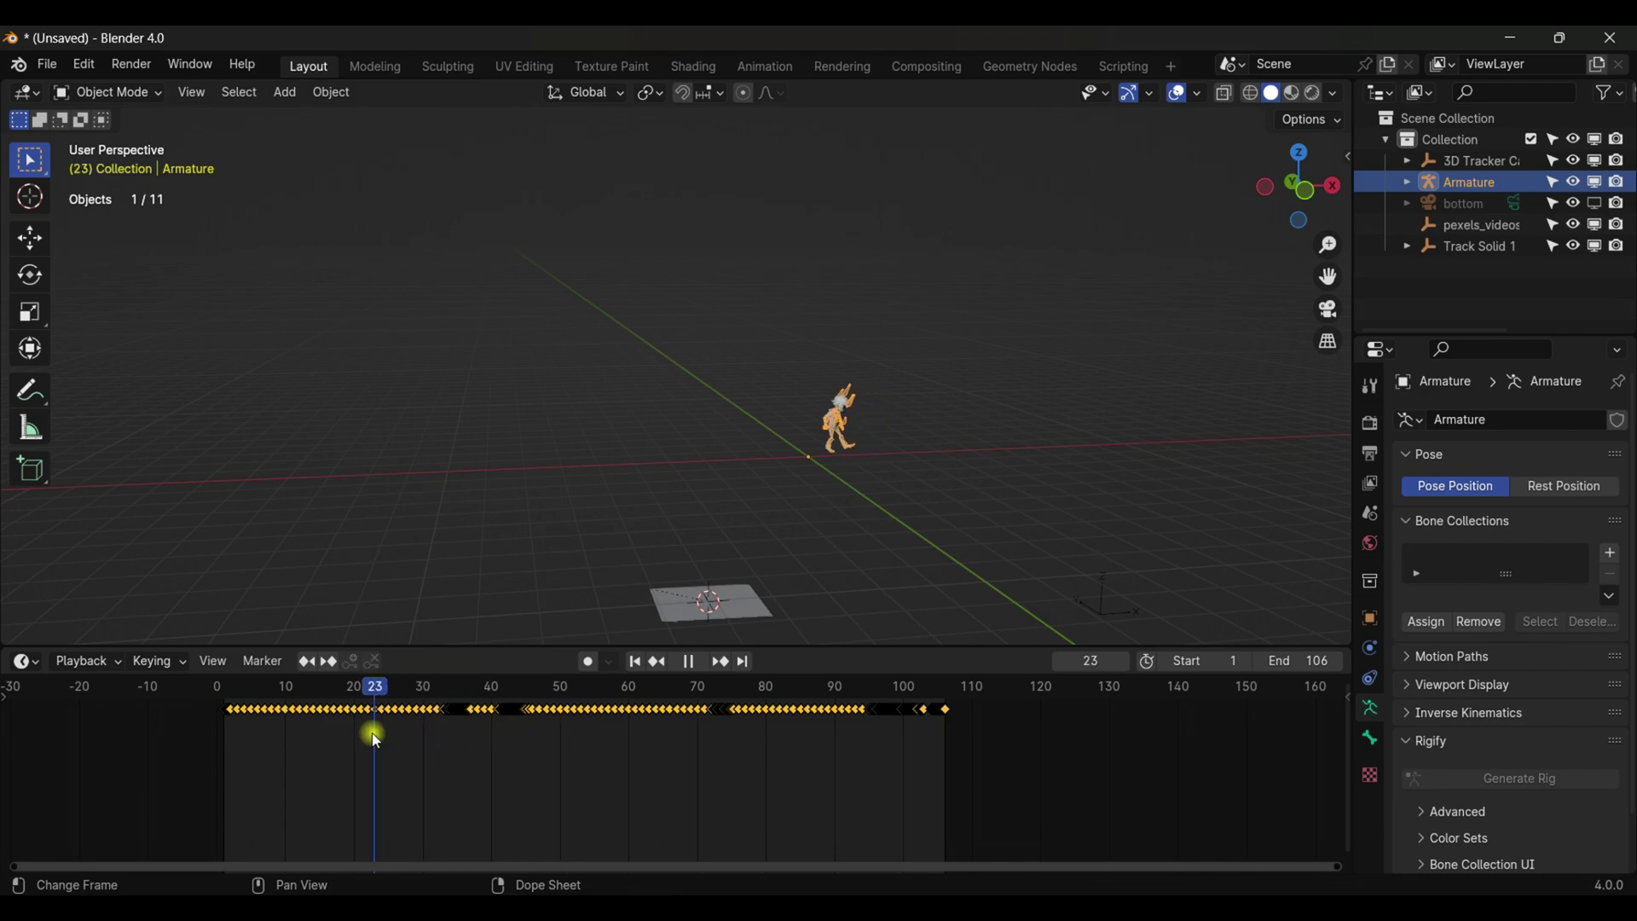
Step: Snap the Armature to the 3D cursor and view through the scene camera
key("shift+s")
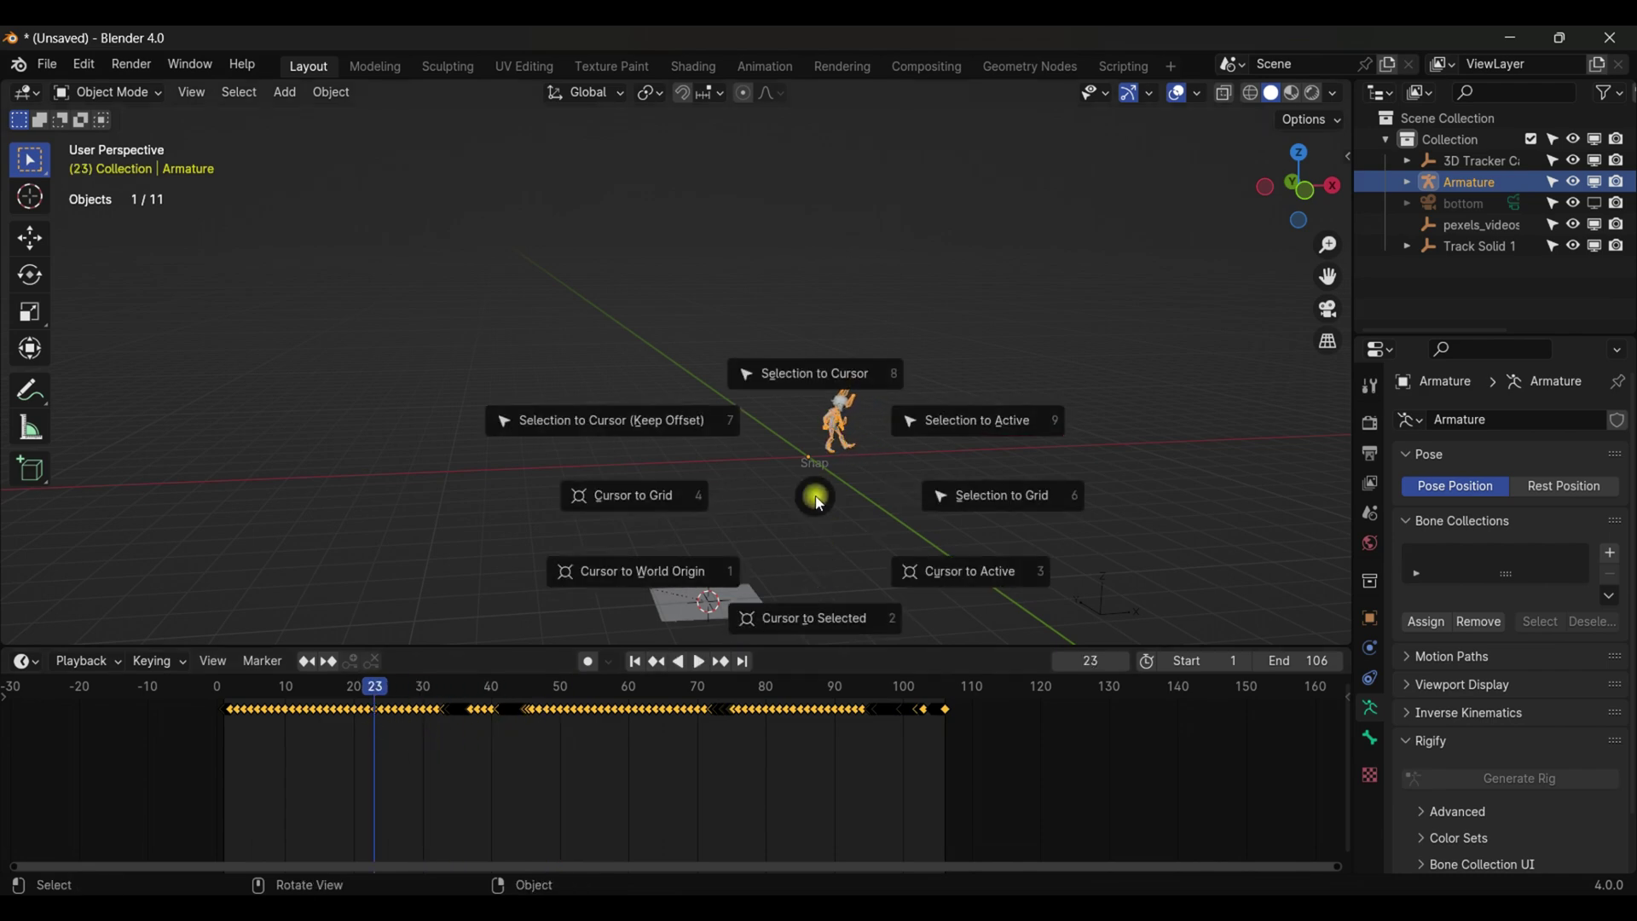
left_click(820, 399)
left_click(1337, 307)
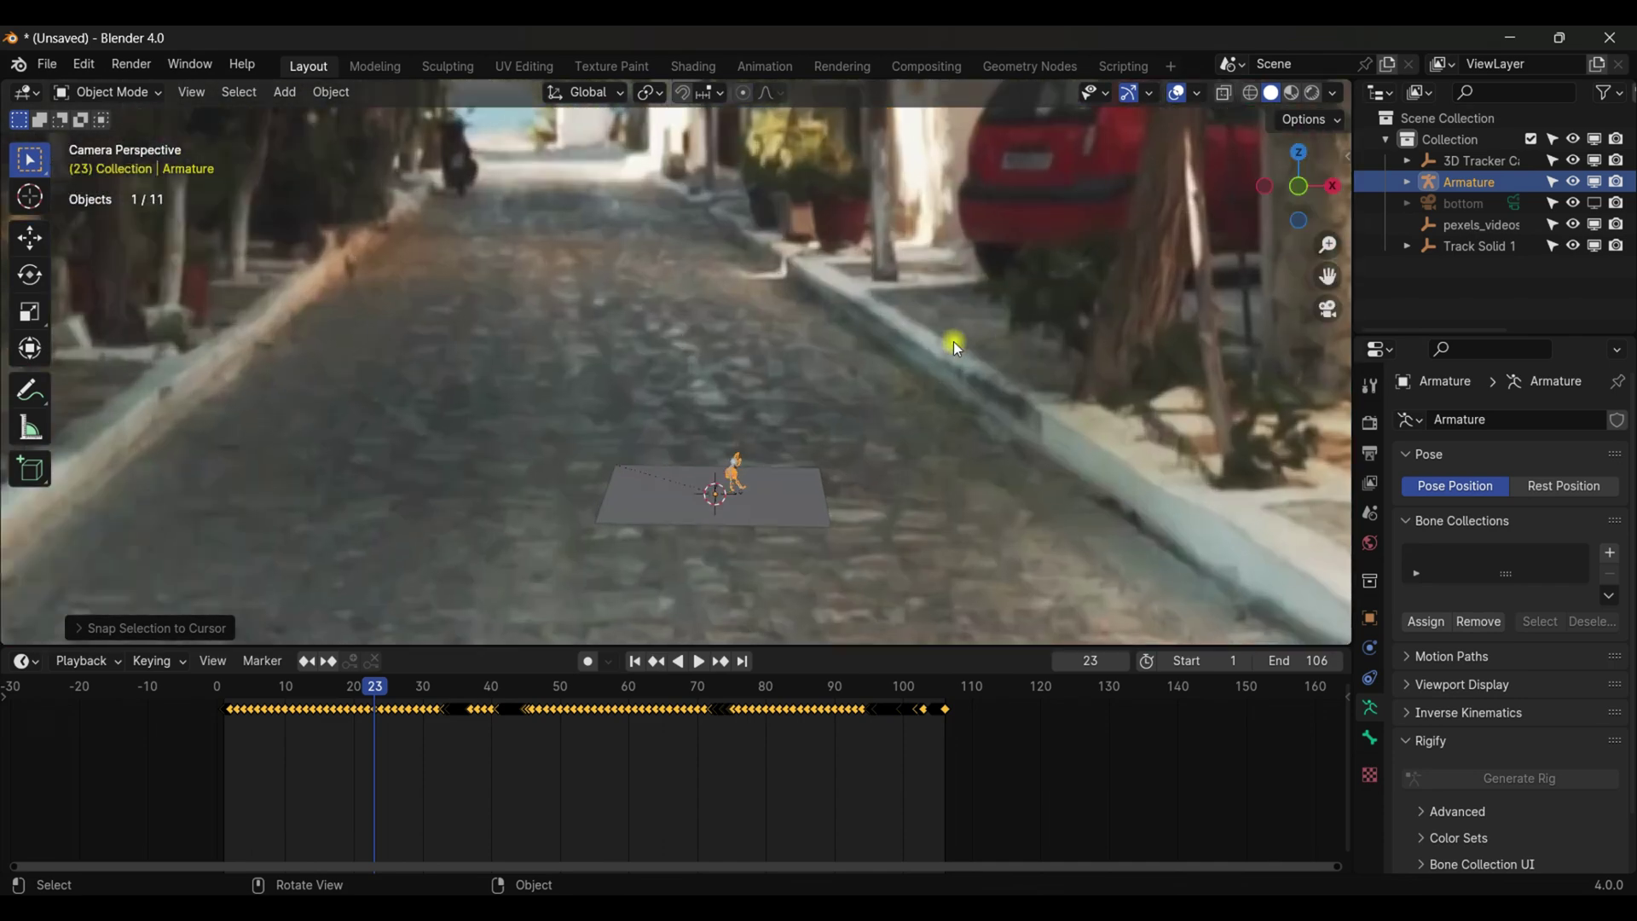
Step: Scale the Armature up about 1.27 times to fit the footage and play it back
key("s")
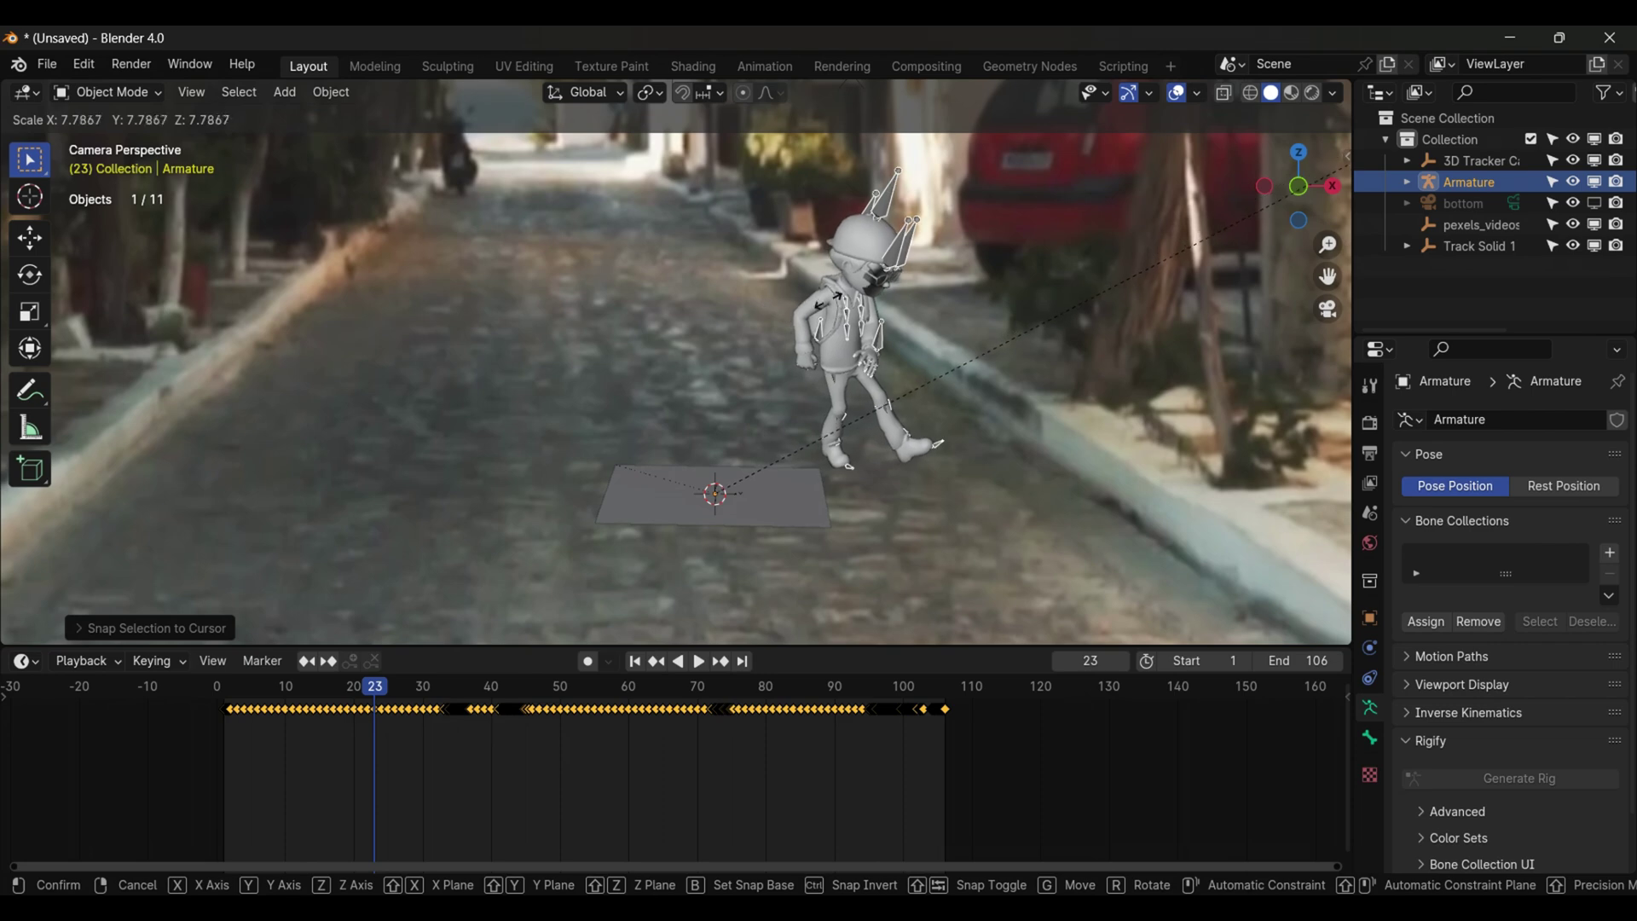
left_click(740, 389)
left_click(636, 663)
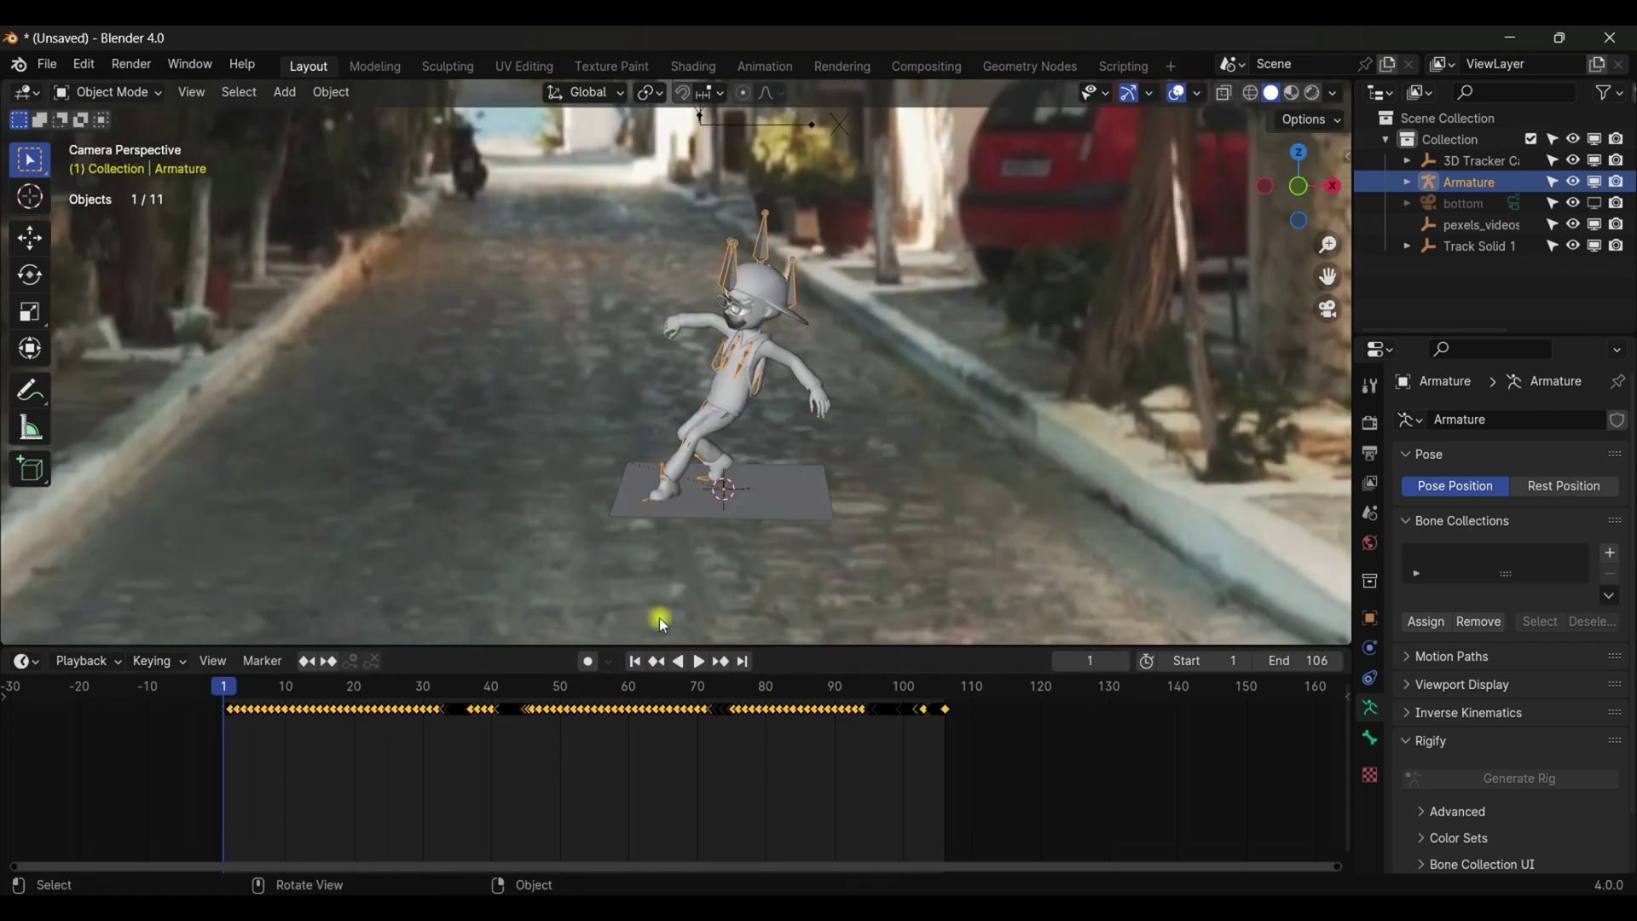
scroll(703, 500, "up", 4)
scroll(909, 444, "down", 5)
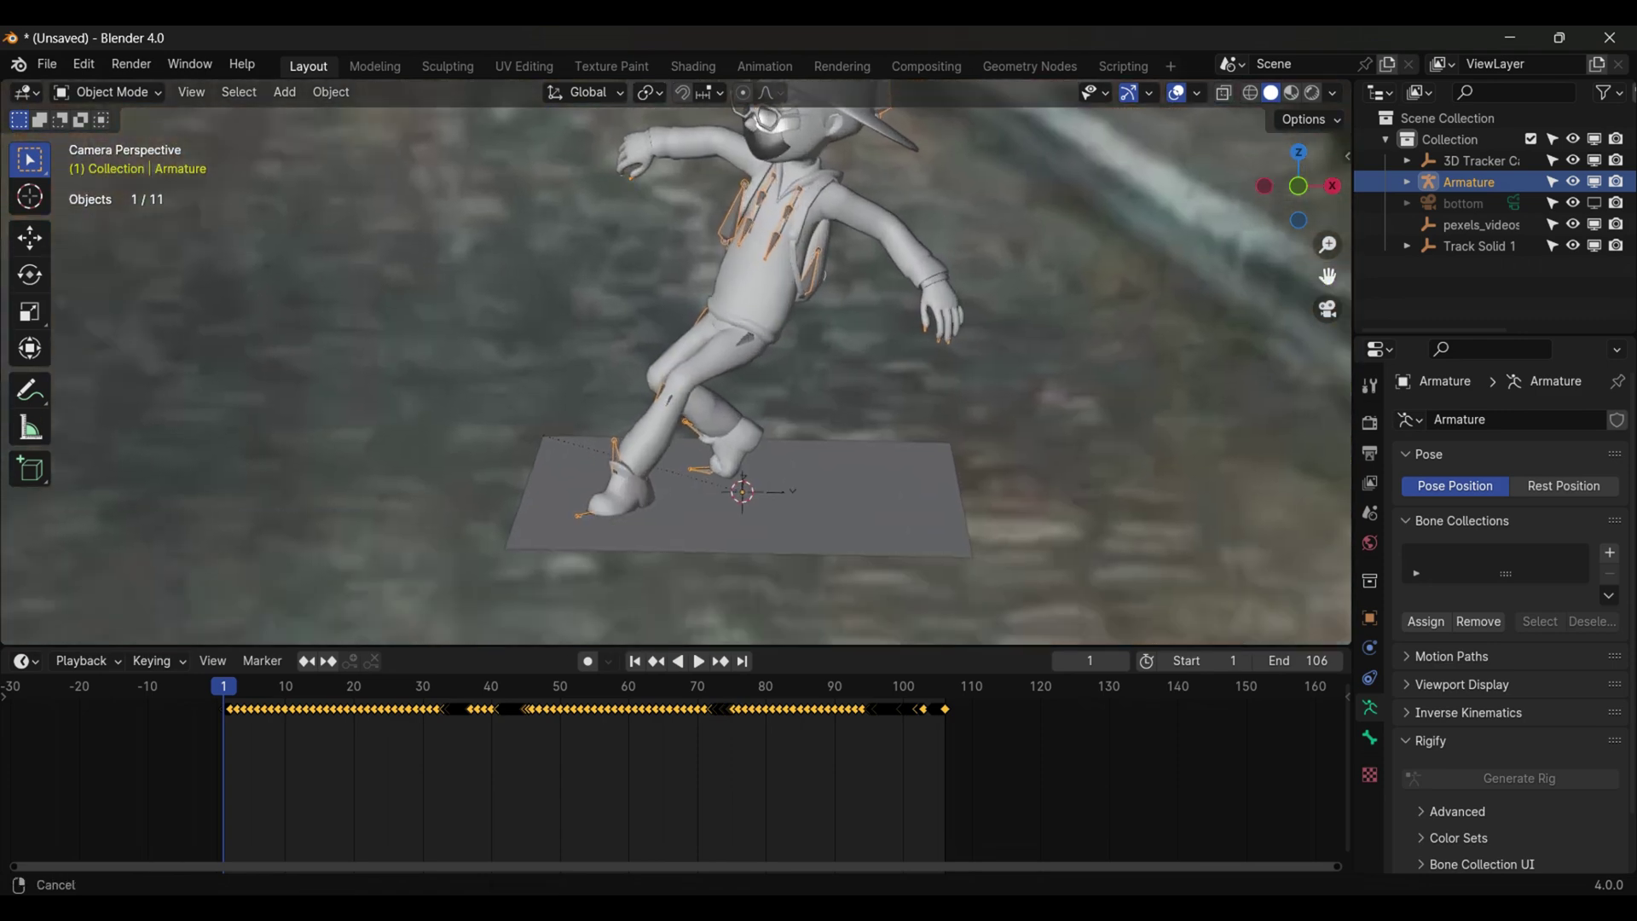
key("s")
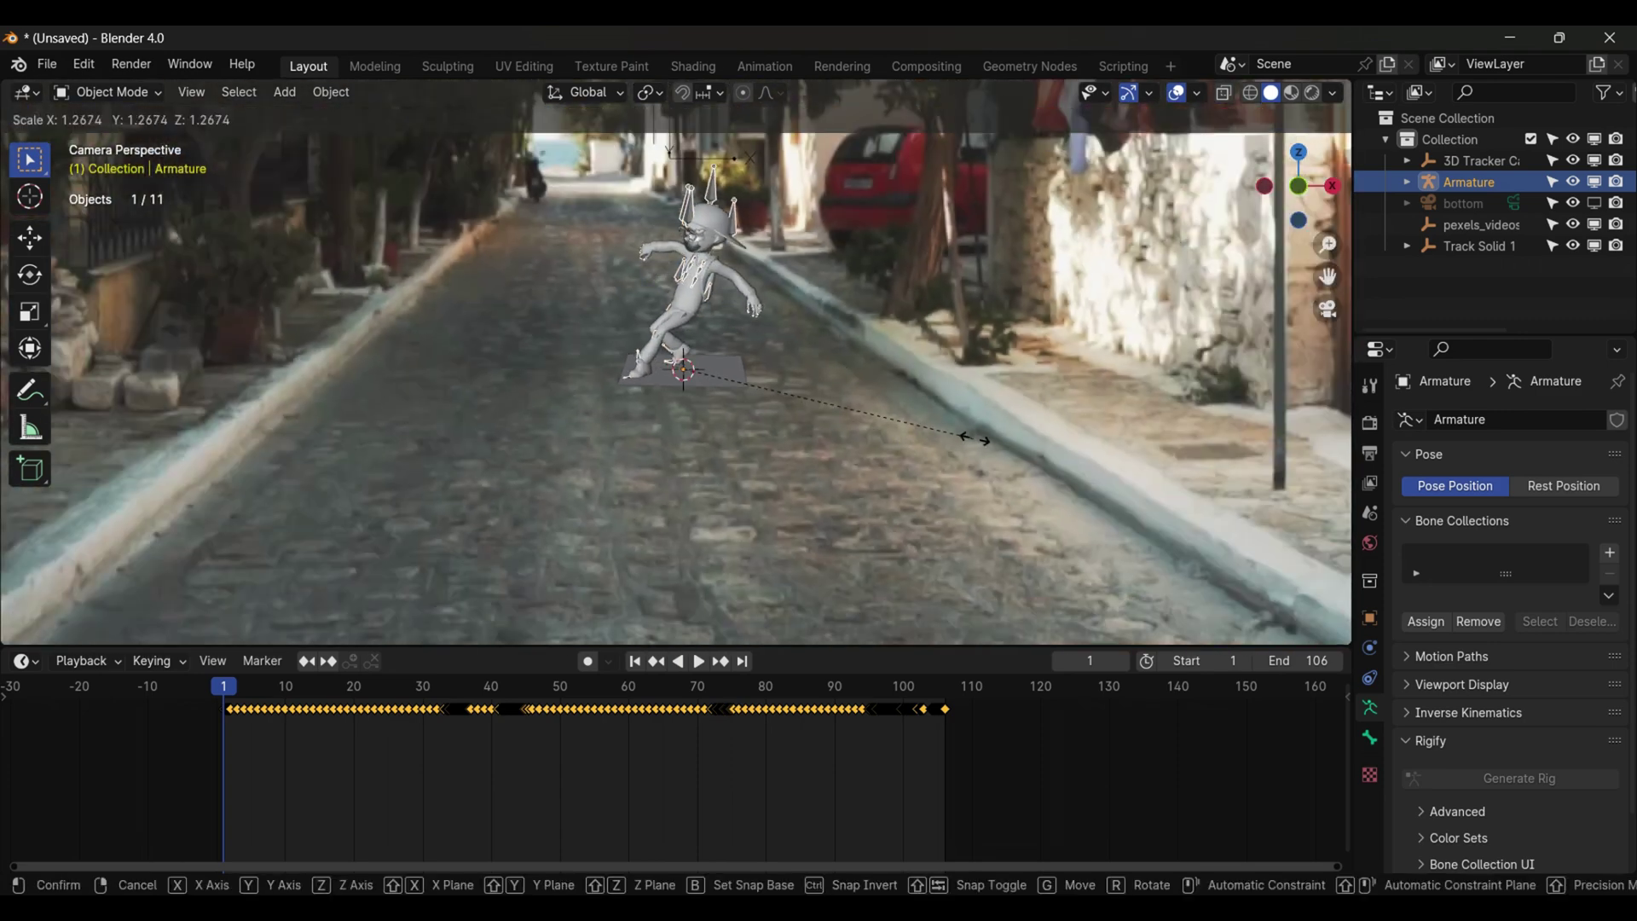
left_click(953, 443)
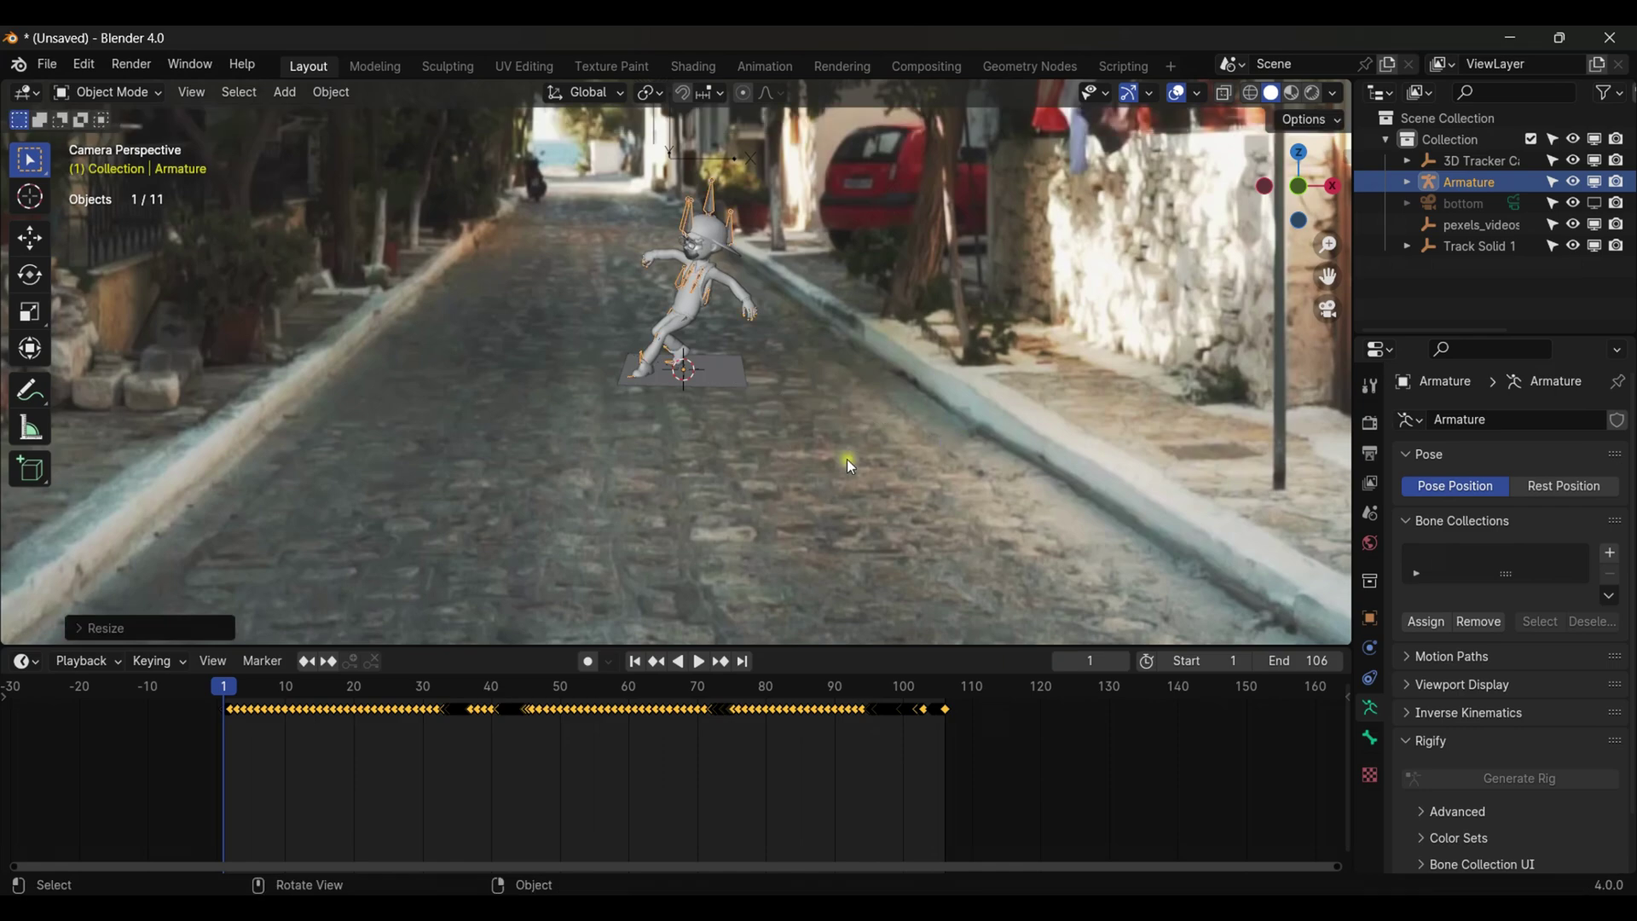
key("space")
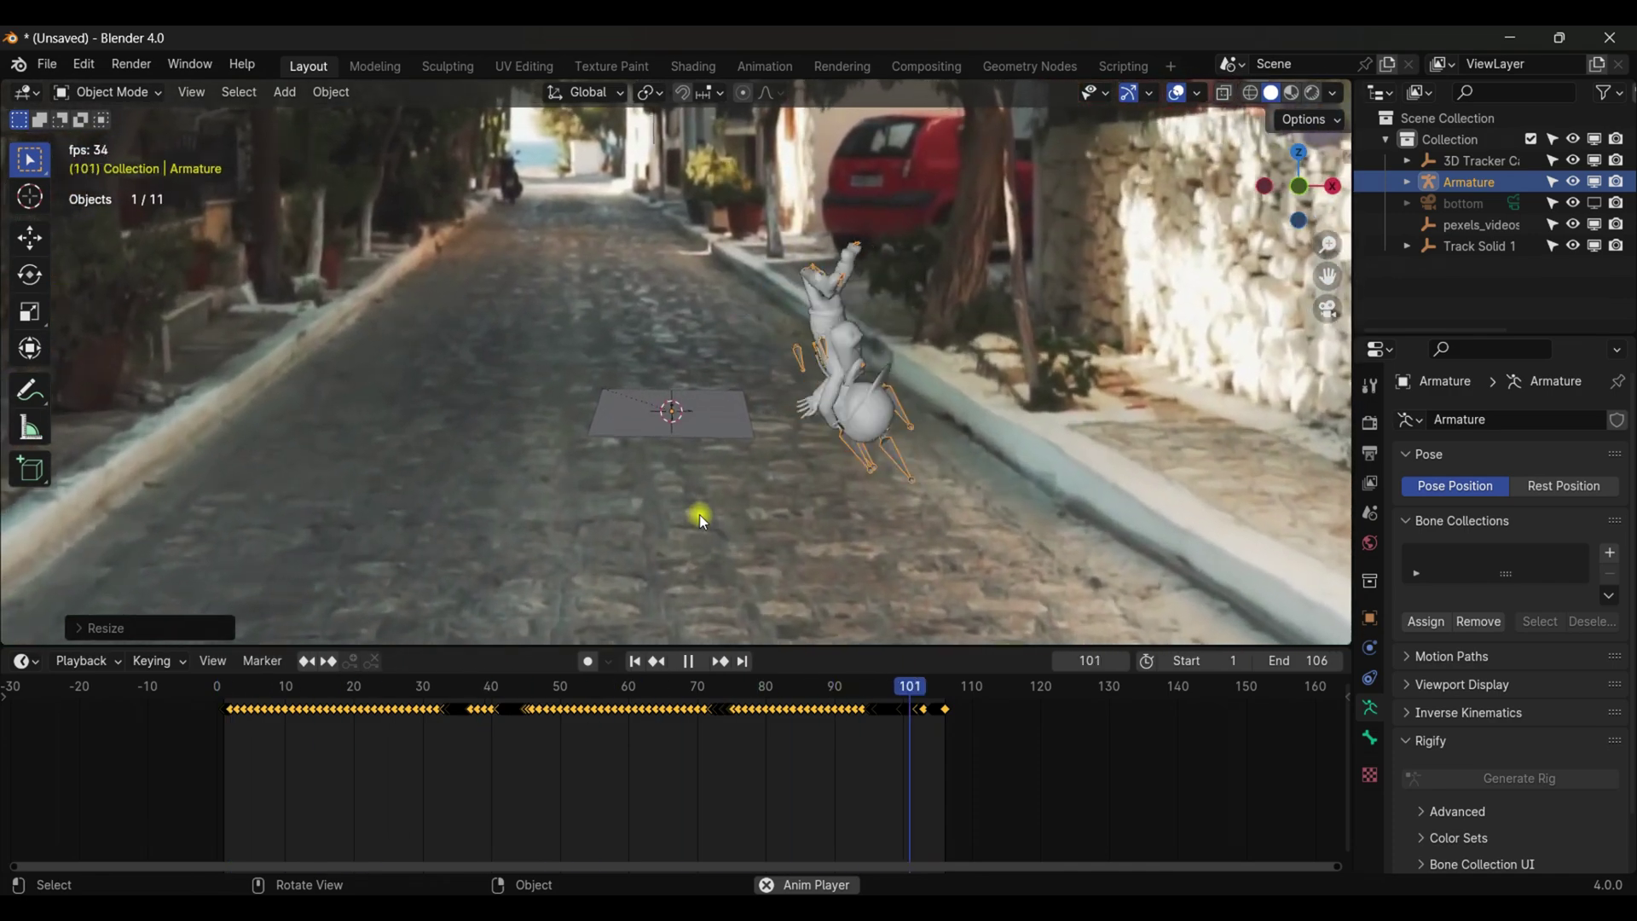
Step: Stop playback at frame 27 and fit the camera view to the viewport
key("space")
key("KP_0")
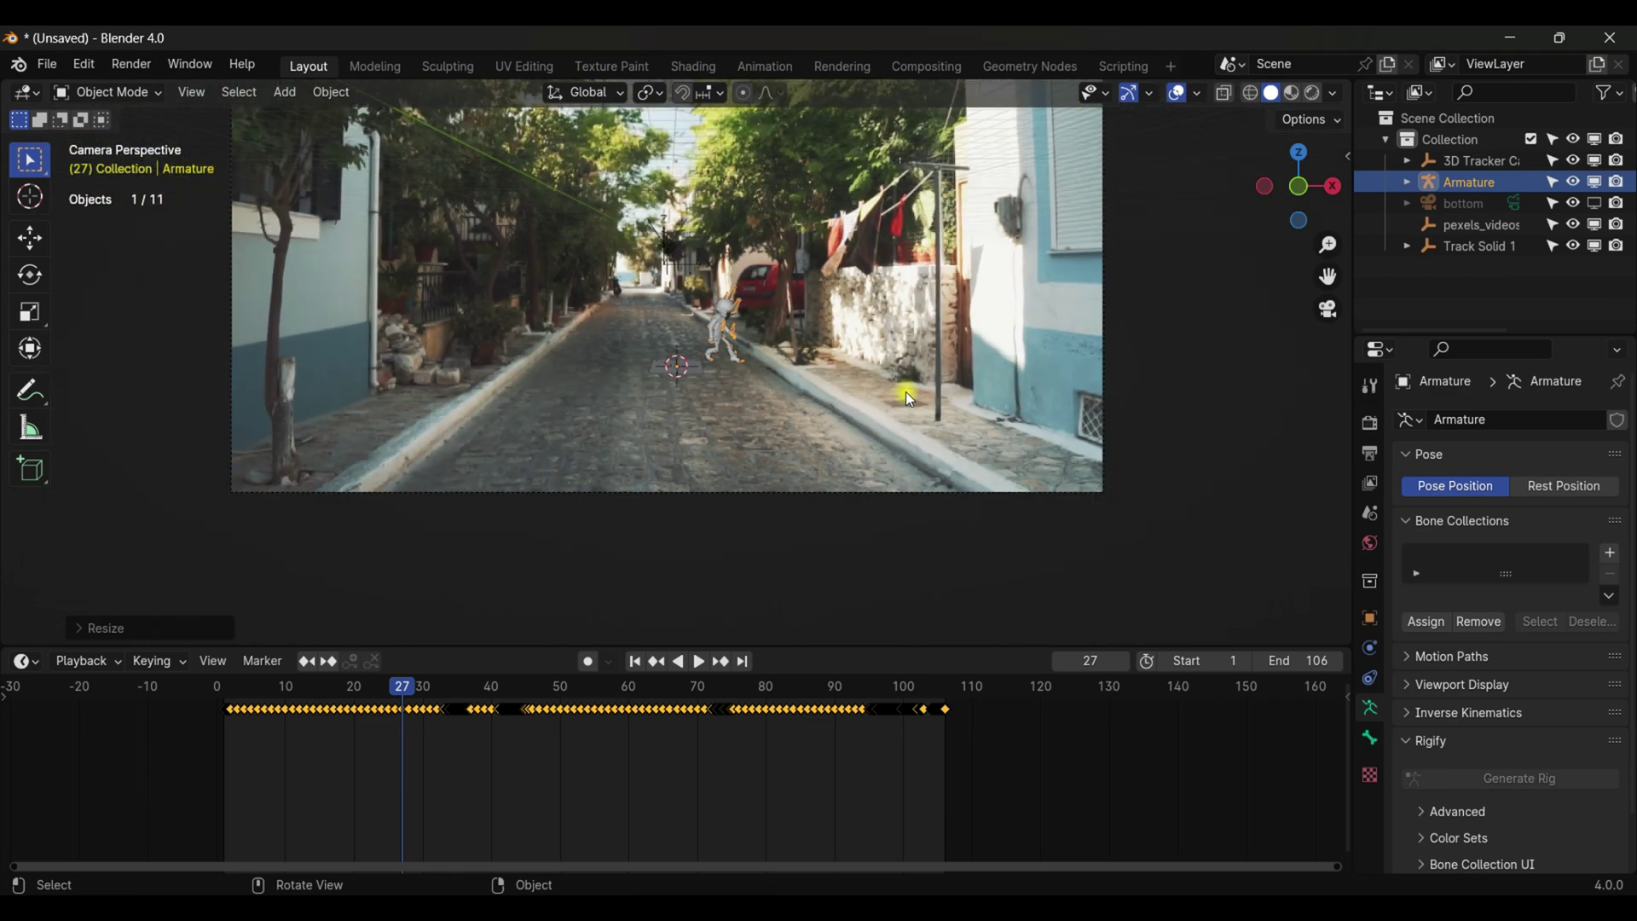
scroll(882, 274, "down", 2)
left_click_drag(1327, 277, 1365, 307)
key("Home")
Step: Select Track Solid 1, switch to Rendered shading, and show the World settings
left_click(778, 442)
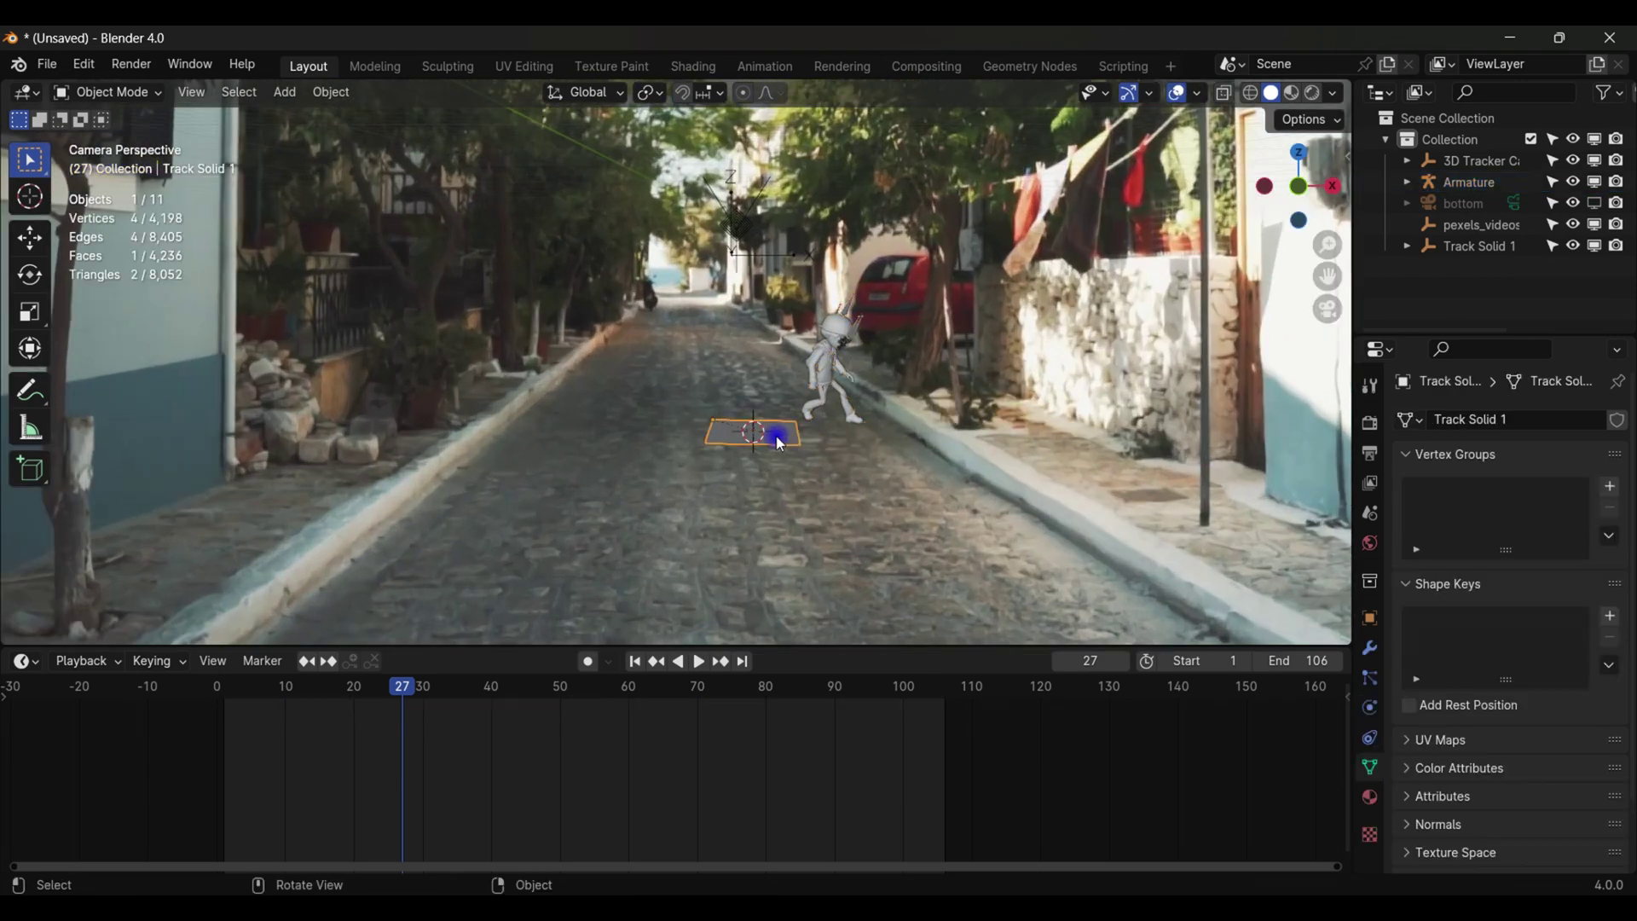
left_click(1309, 99)
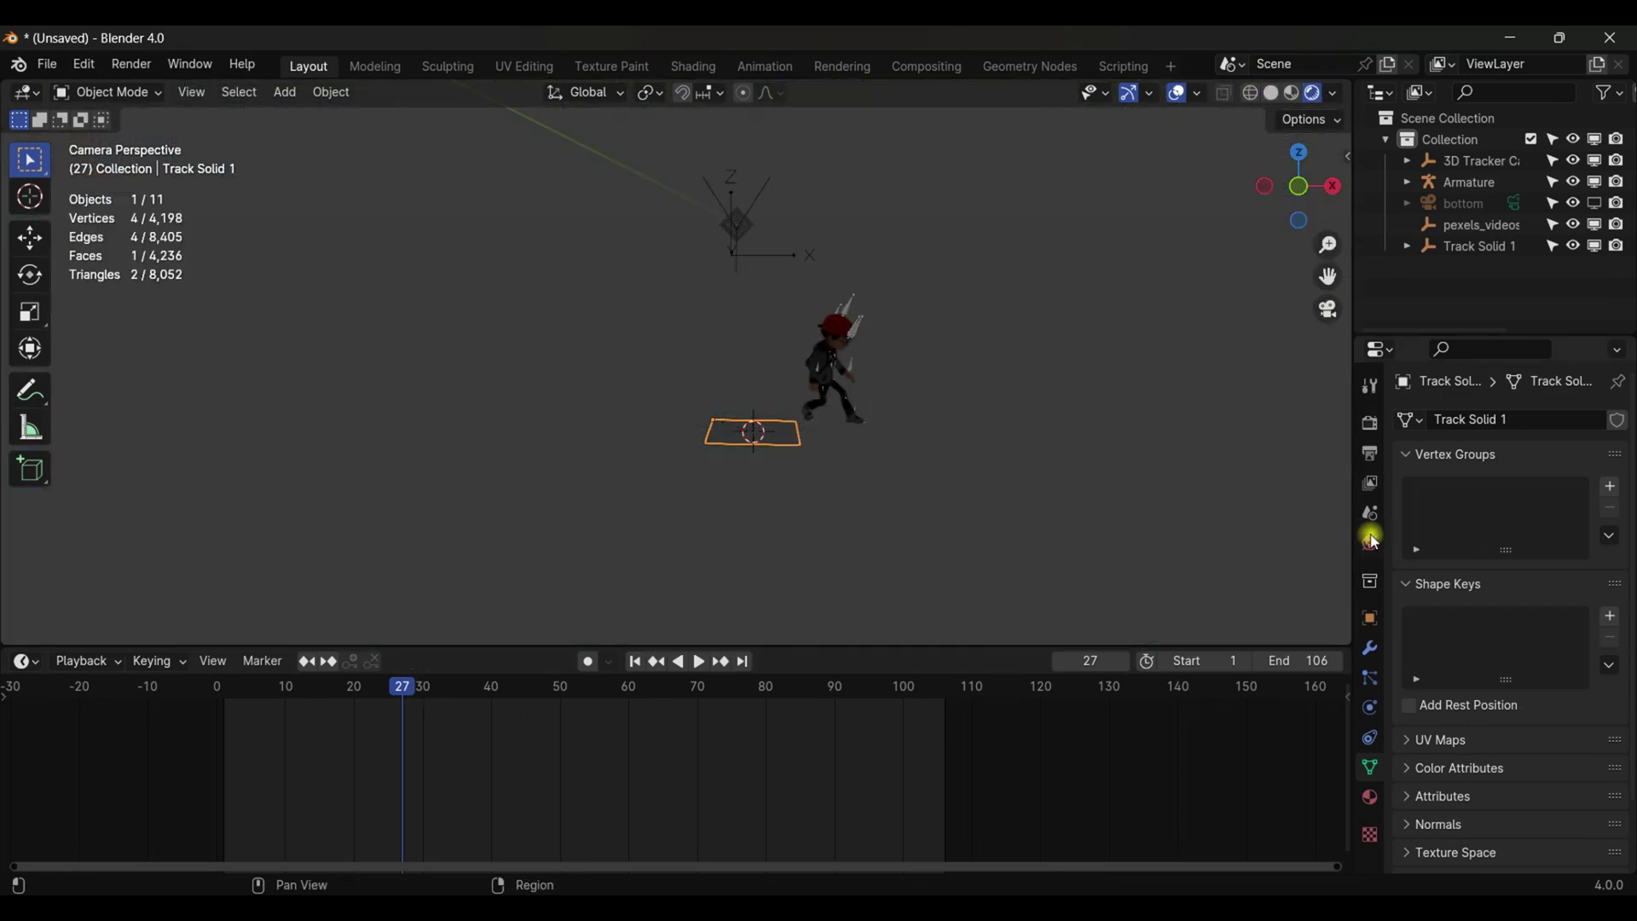
left_click(1371, 543)
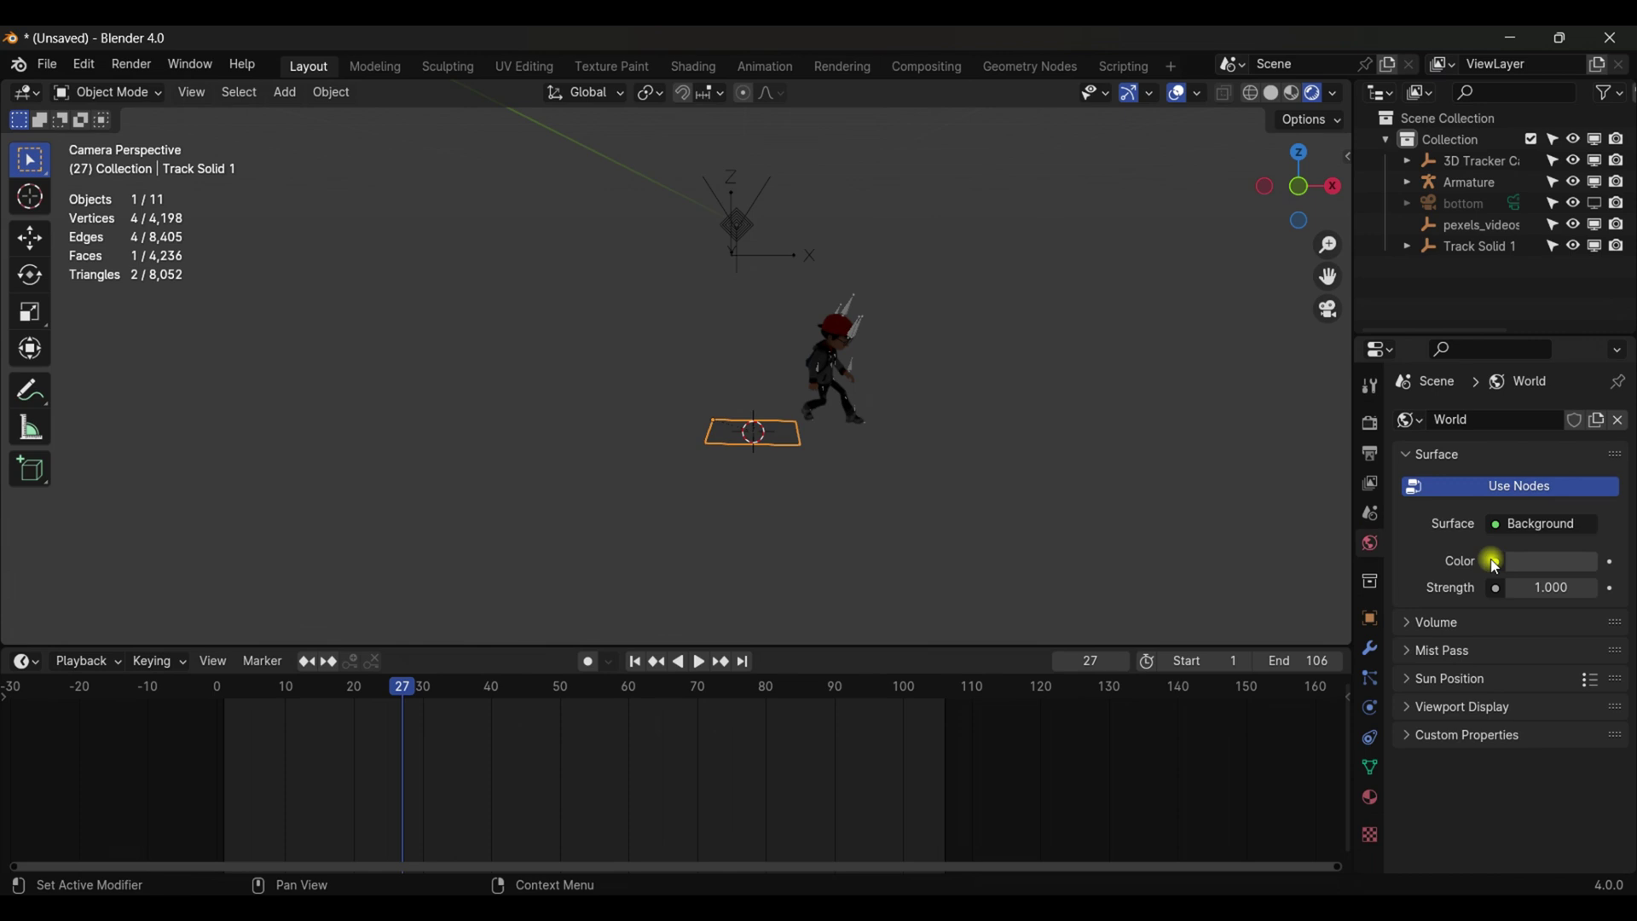
Step: Return to a solid-shaded camera view, then open pexels_videos_2674787 from Videos in Media Player
left_click_drag(1352, 186, 963, 414)
left_click(1328, 309)
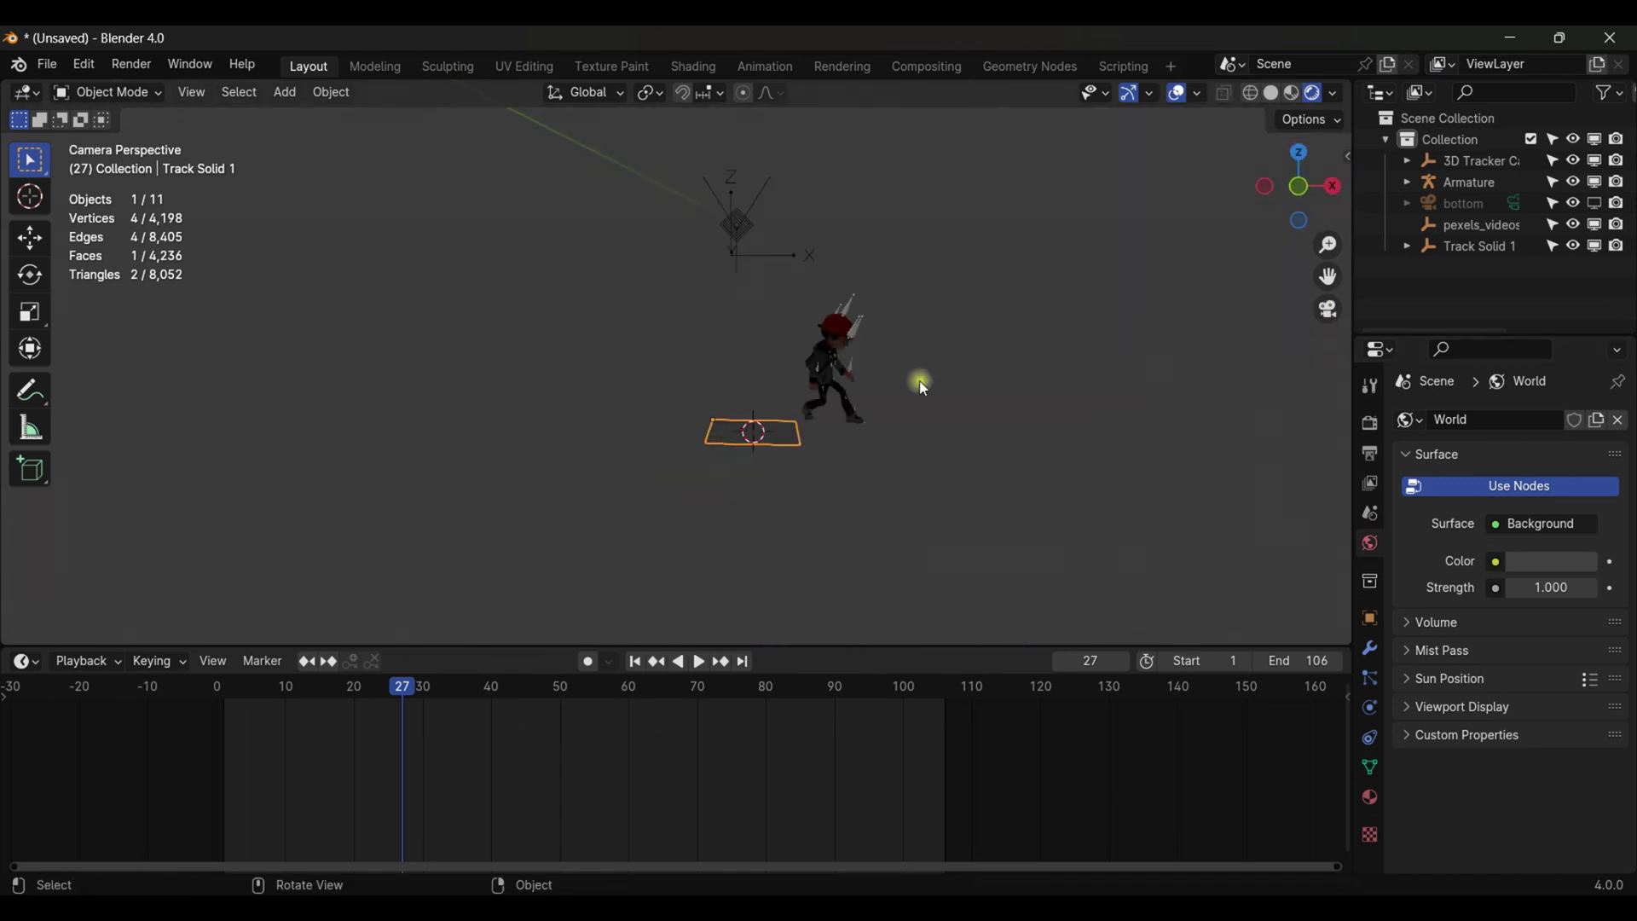
left_click(1274, 94)
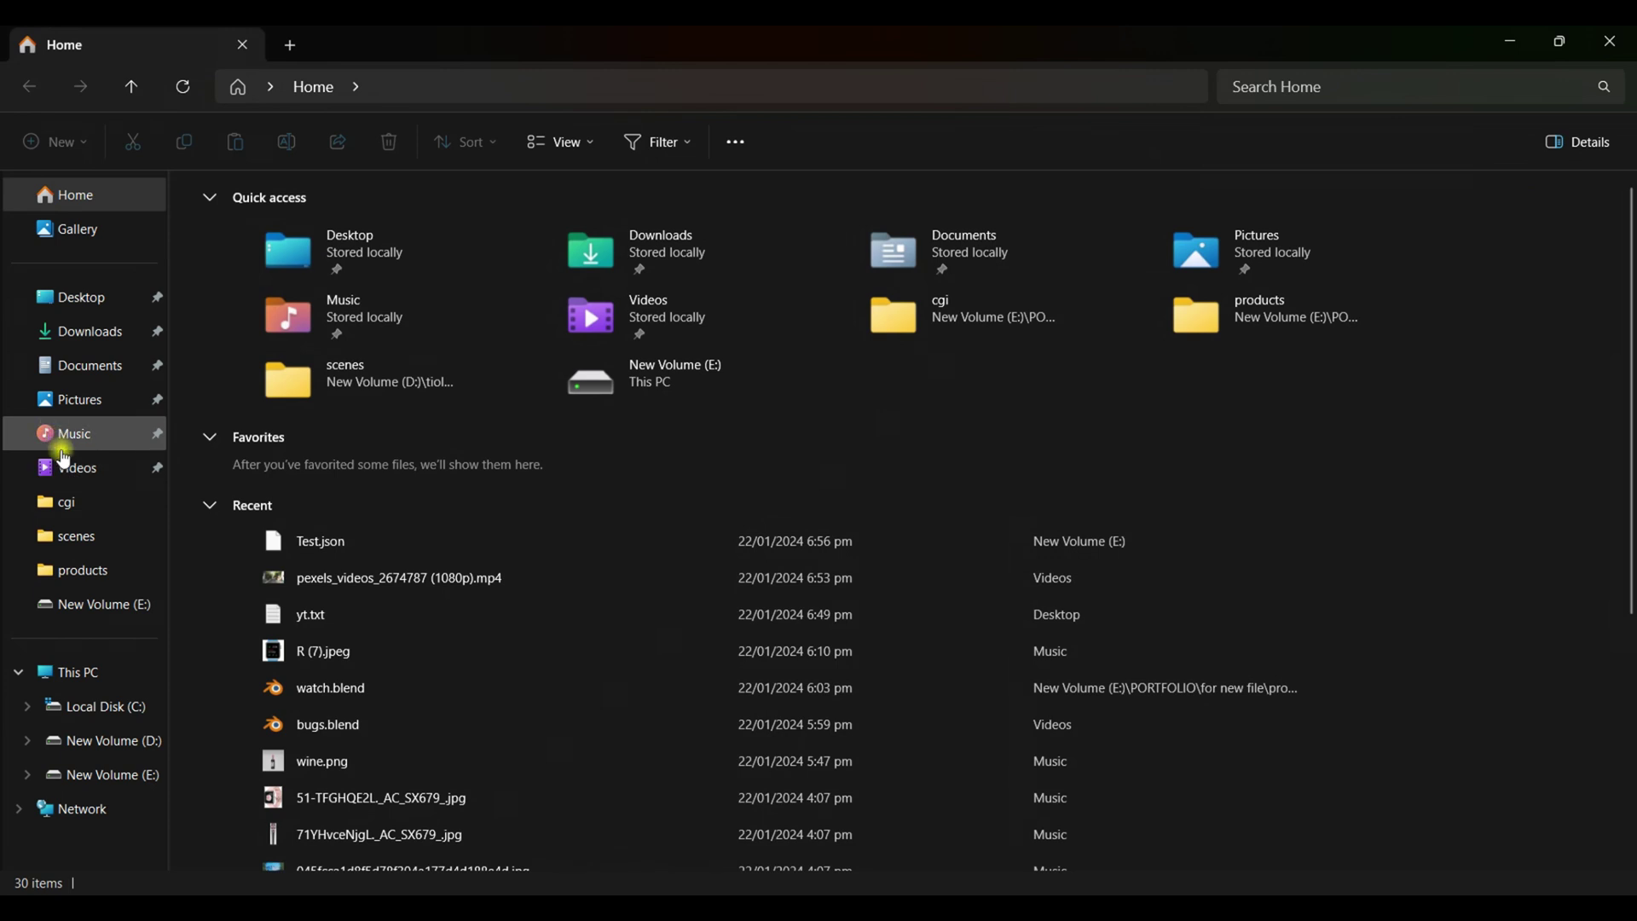
left_click(96, 474)
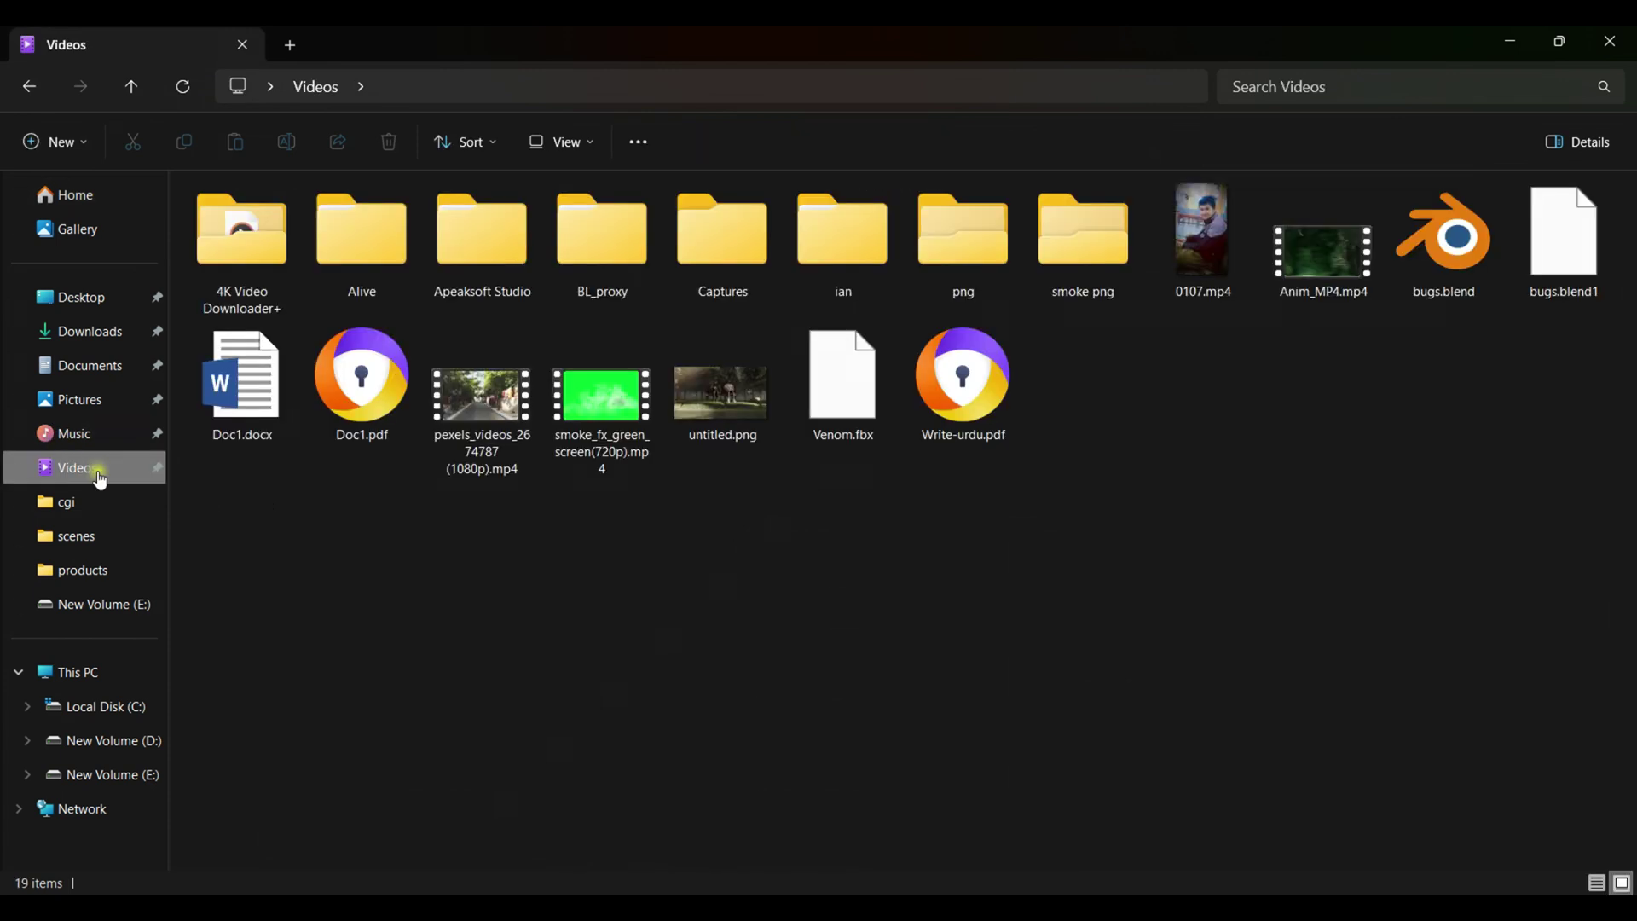
double_click(499, 405)
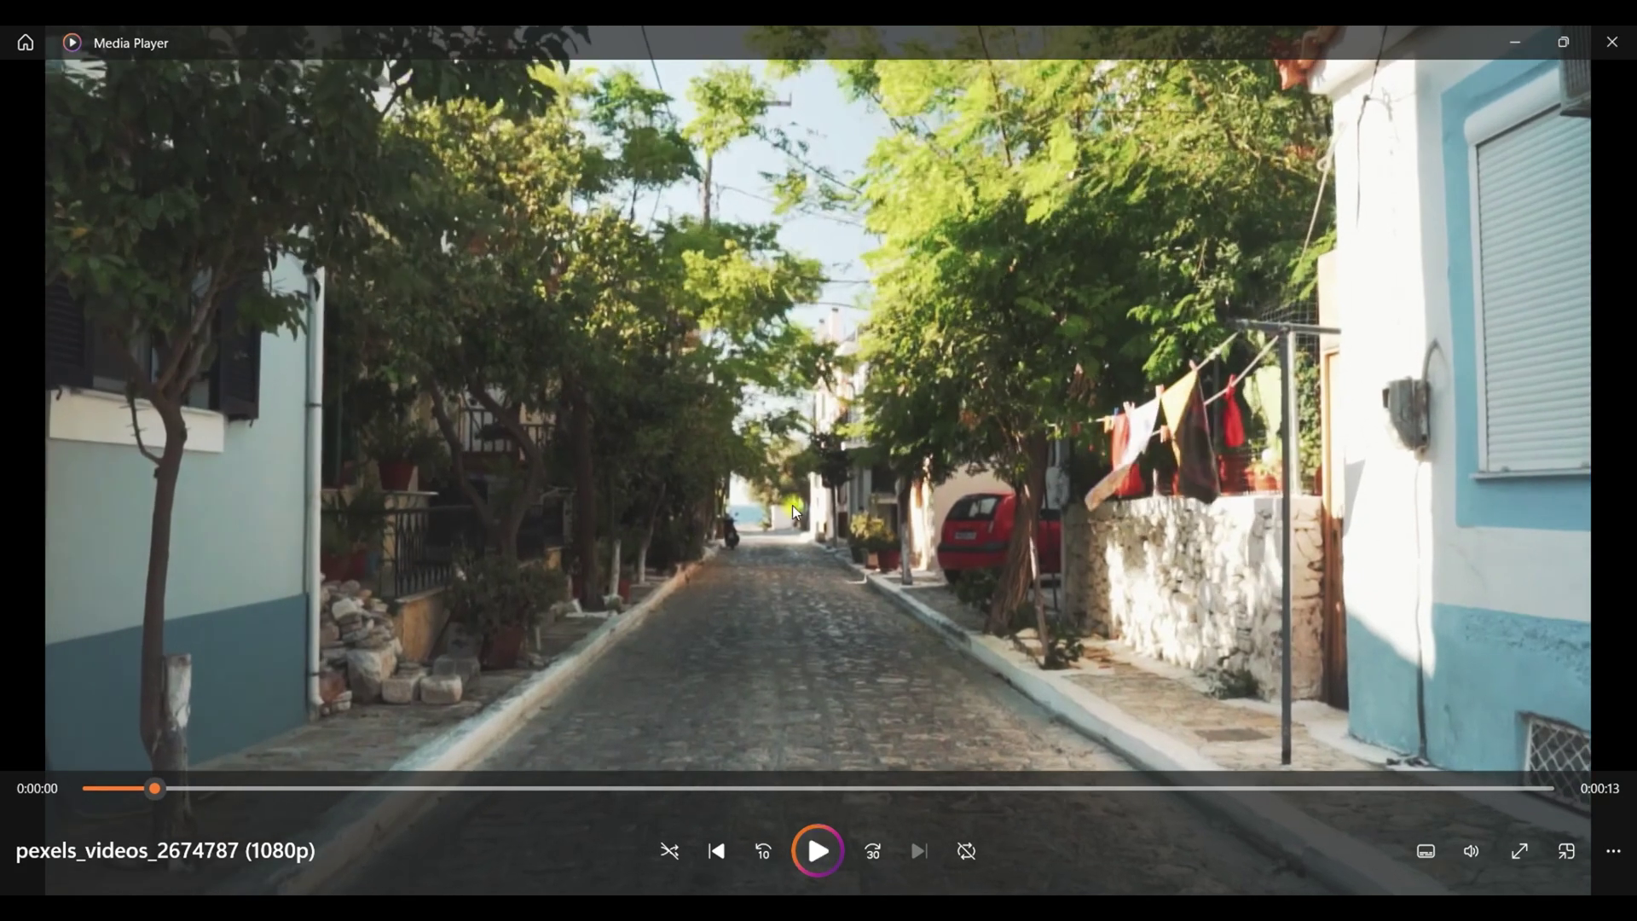
Step: Screenshot the footage's first frame, close Media Player, and return to Blender
key("super+shift+s")
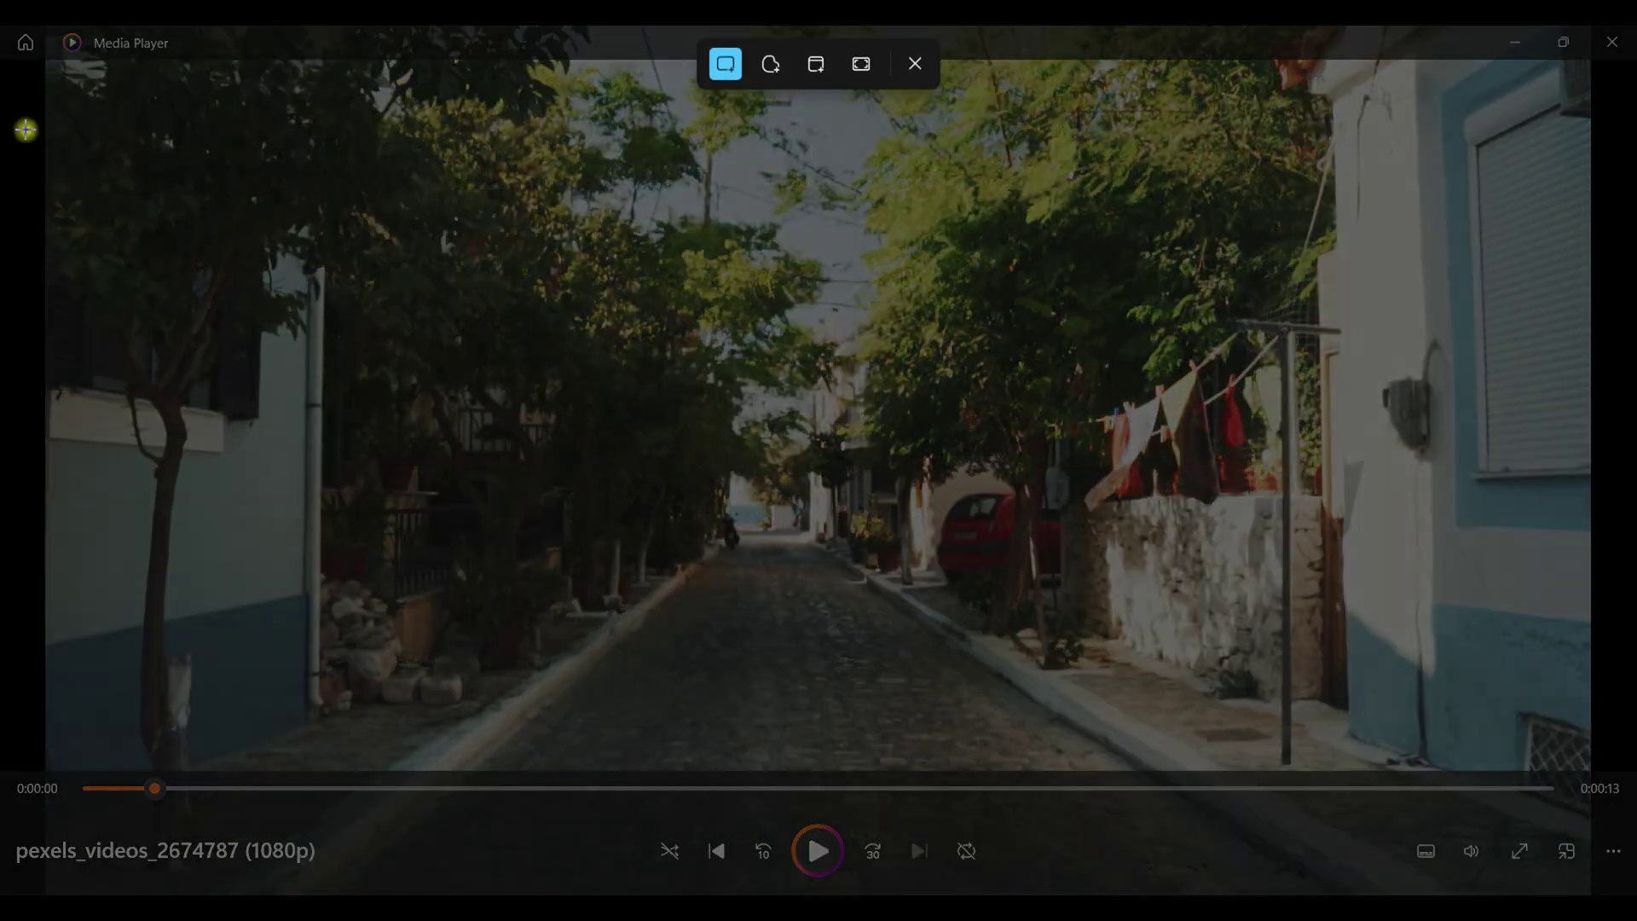
left_click_drag(50, 60, 1589, 765)
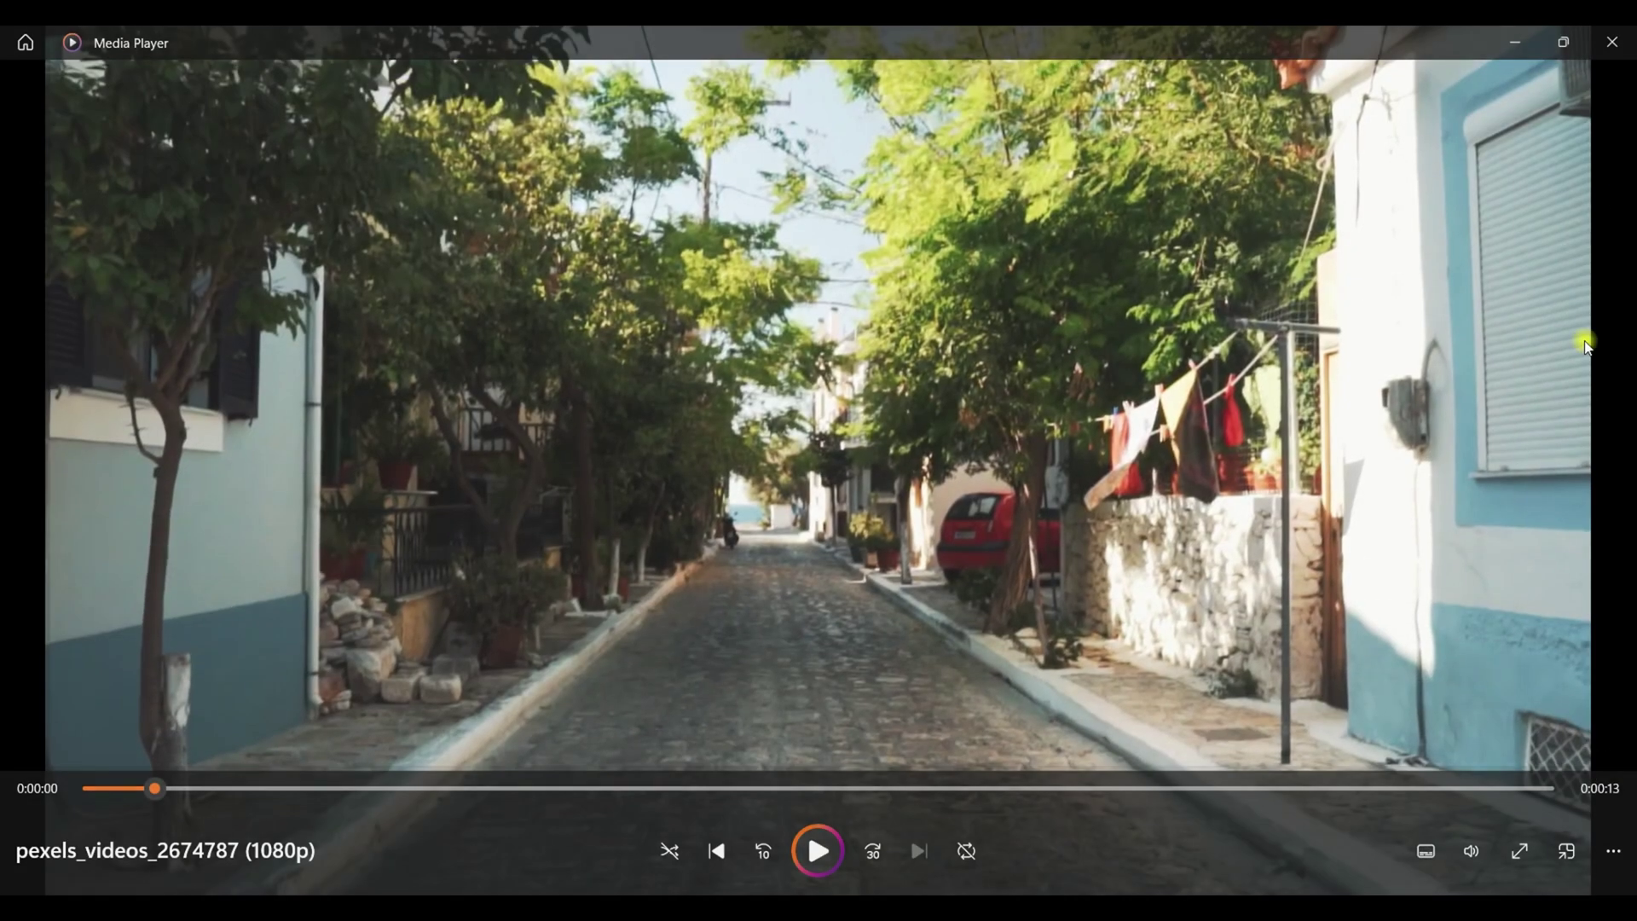
left_click(1612, 41)
left_click(1605, 795)
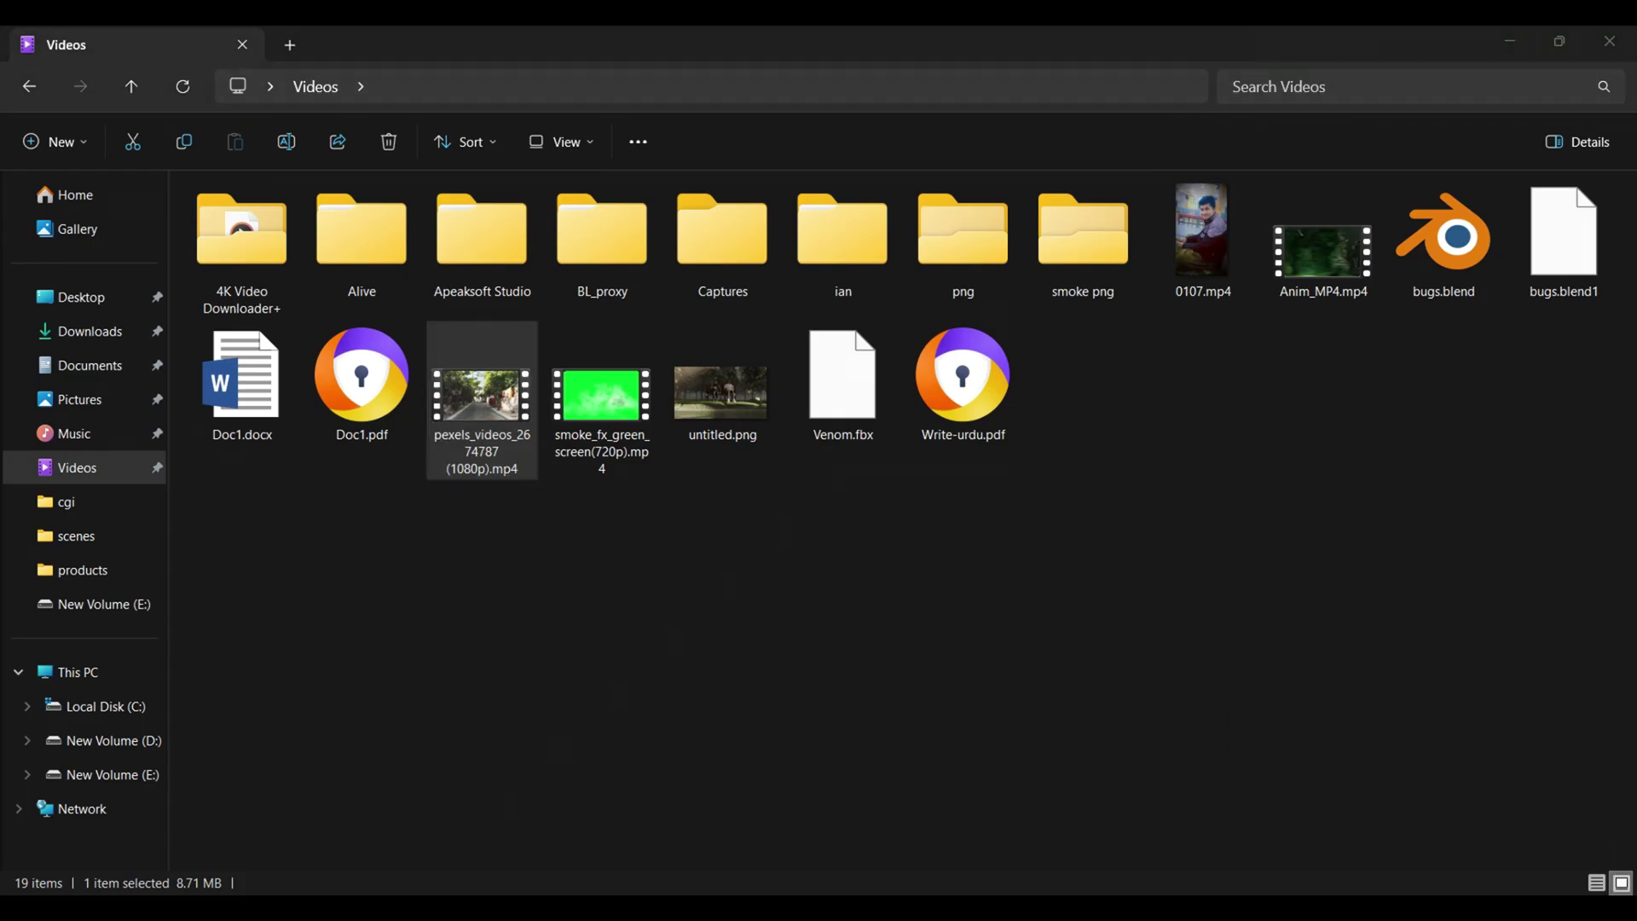
key("alt+Tab")
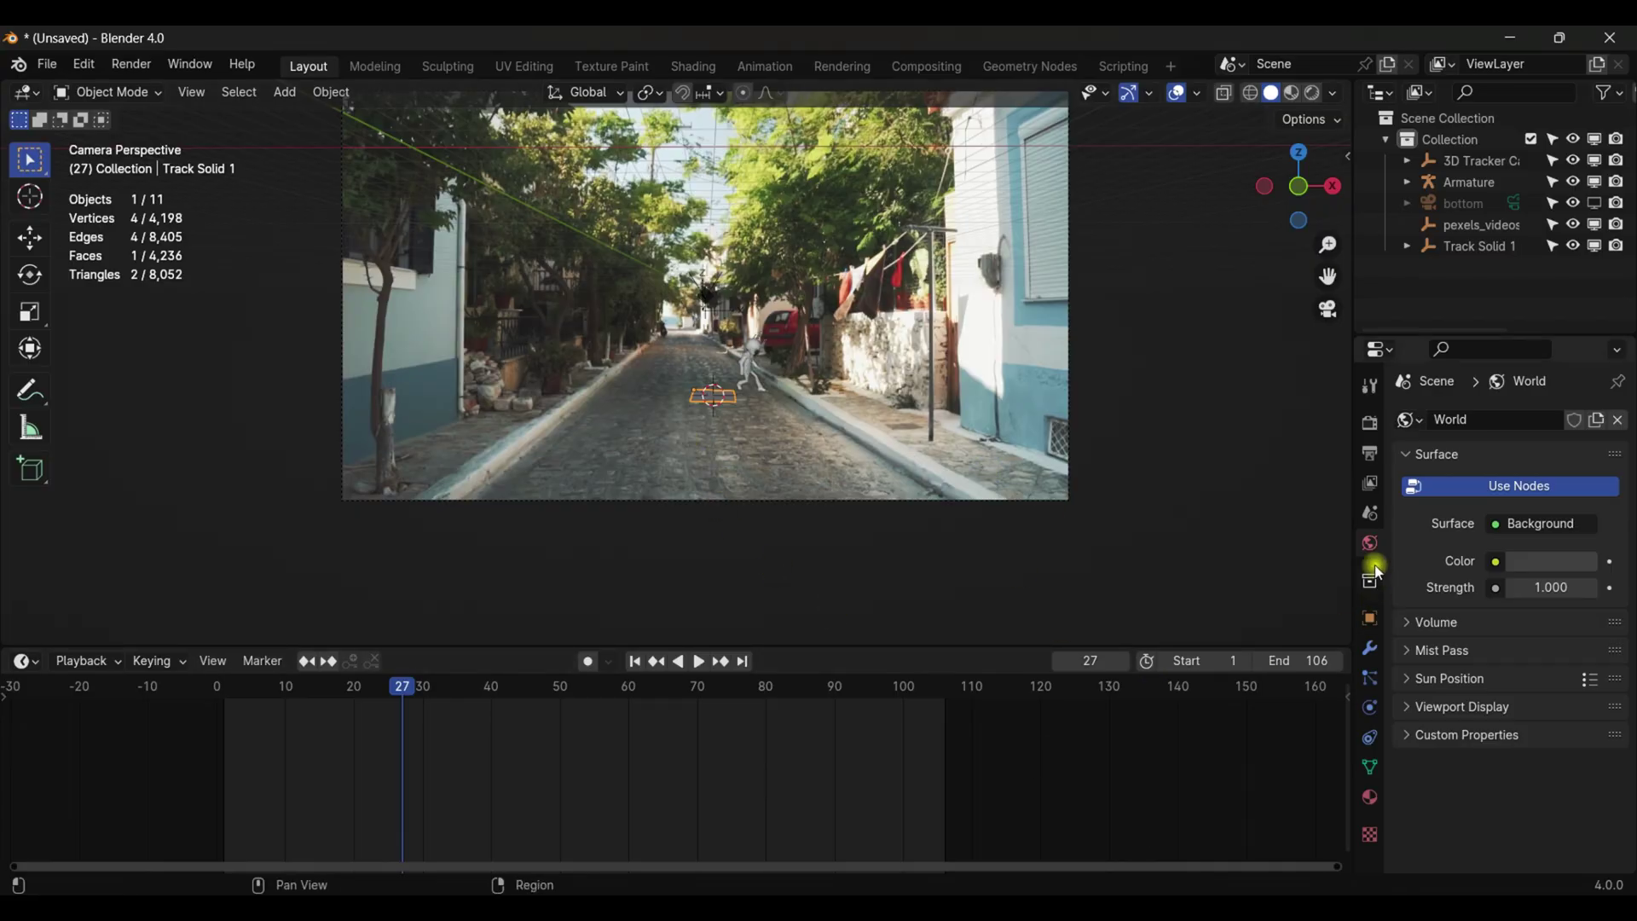
Step: Feed the World colour from a new Environment Texture
left_click(1485, 565)
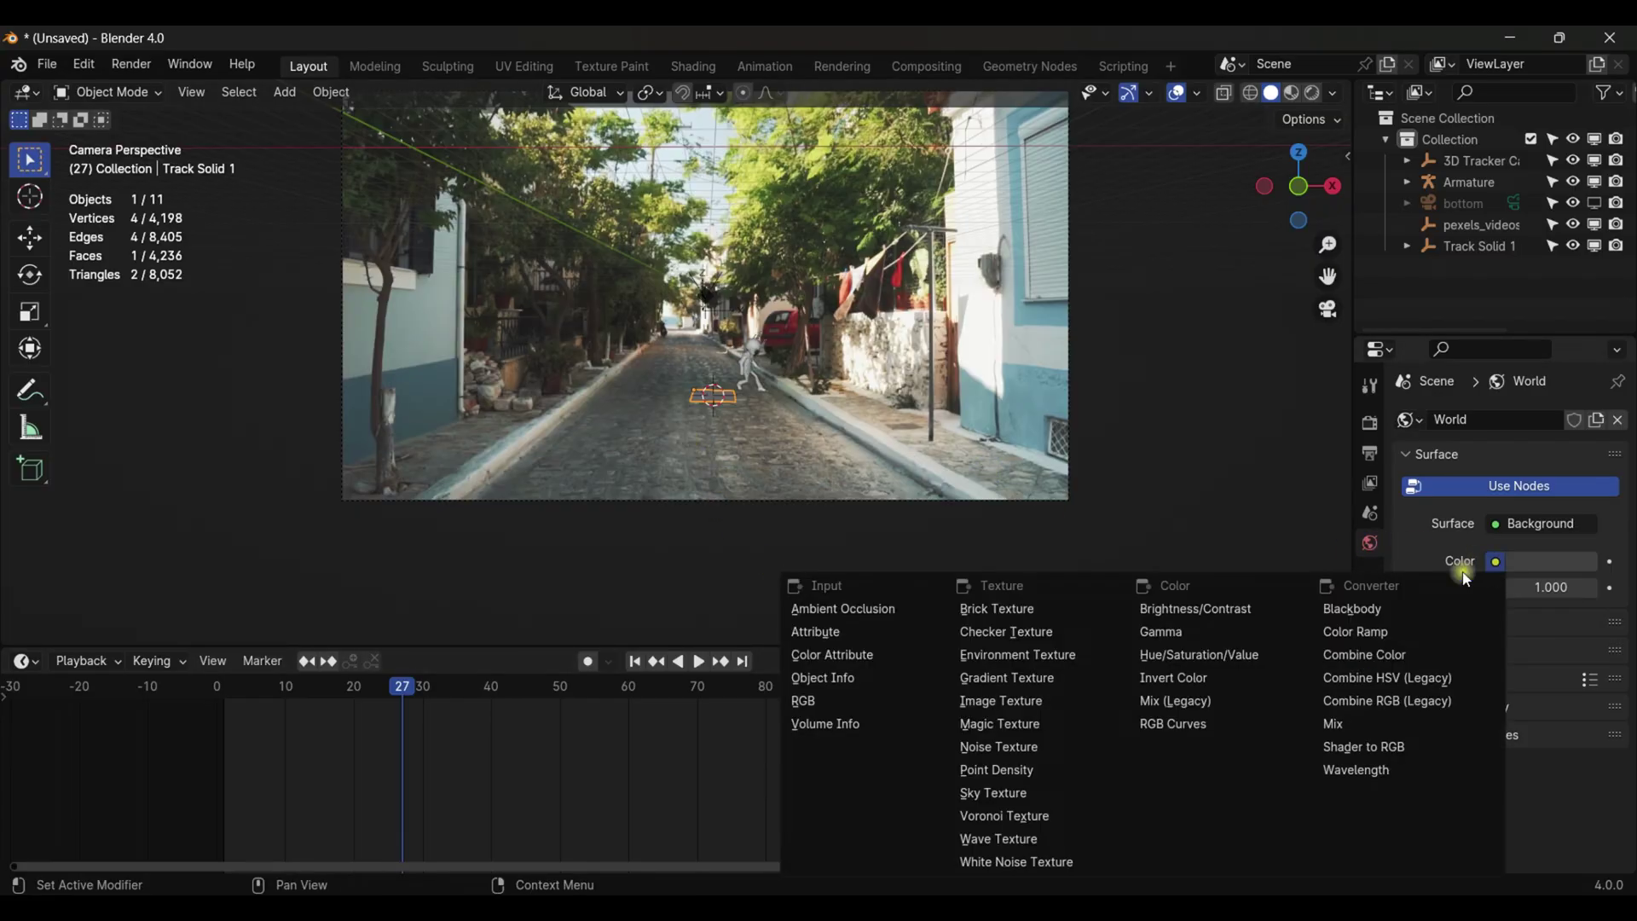
left_click(1053, 653)
left_click(1541, 597)
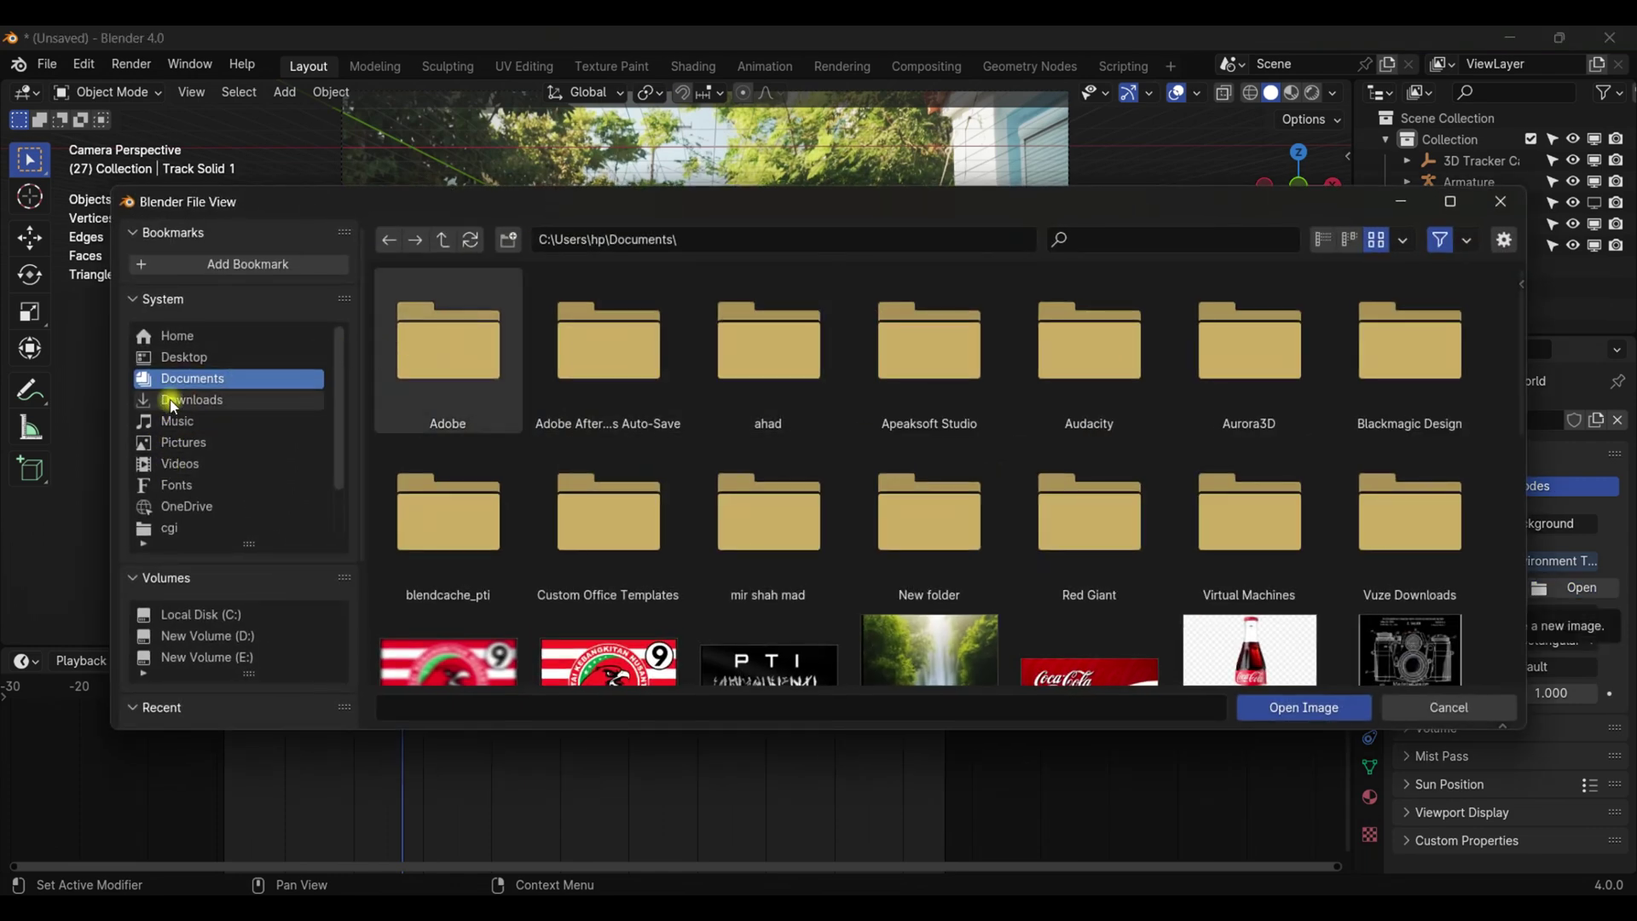
Step: Load the street screenshot from Pictures > Screenshots and preview it in Rendered shading
left_click(174, 442)
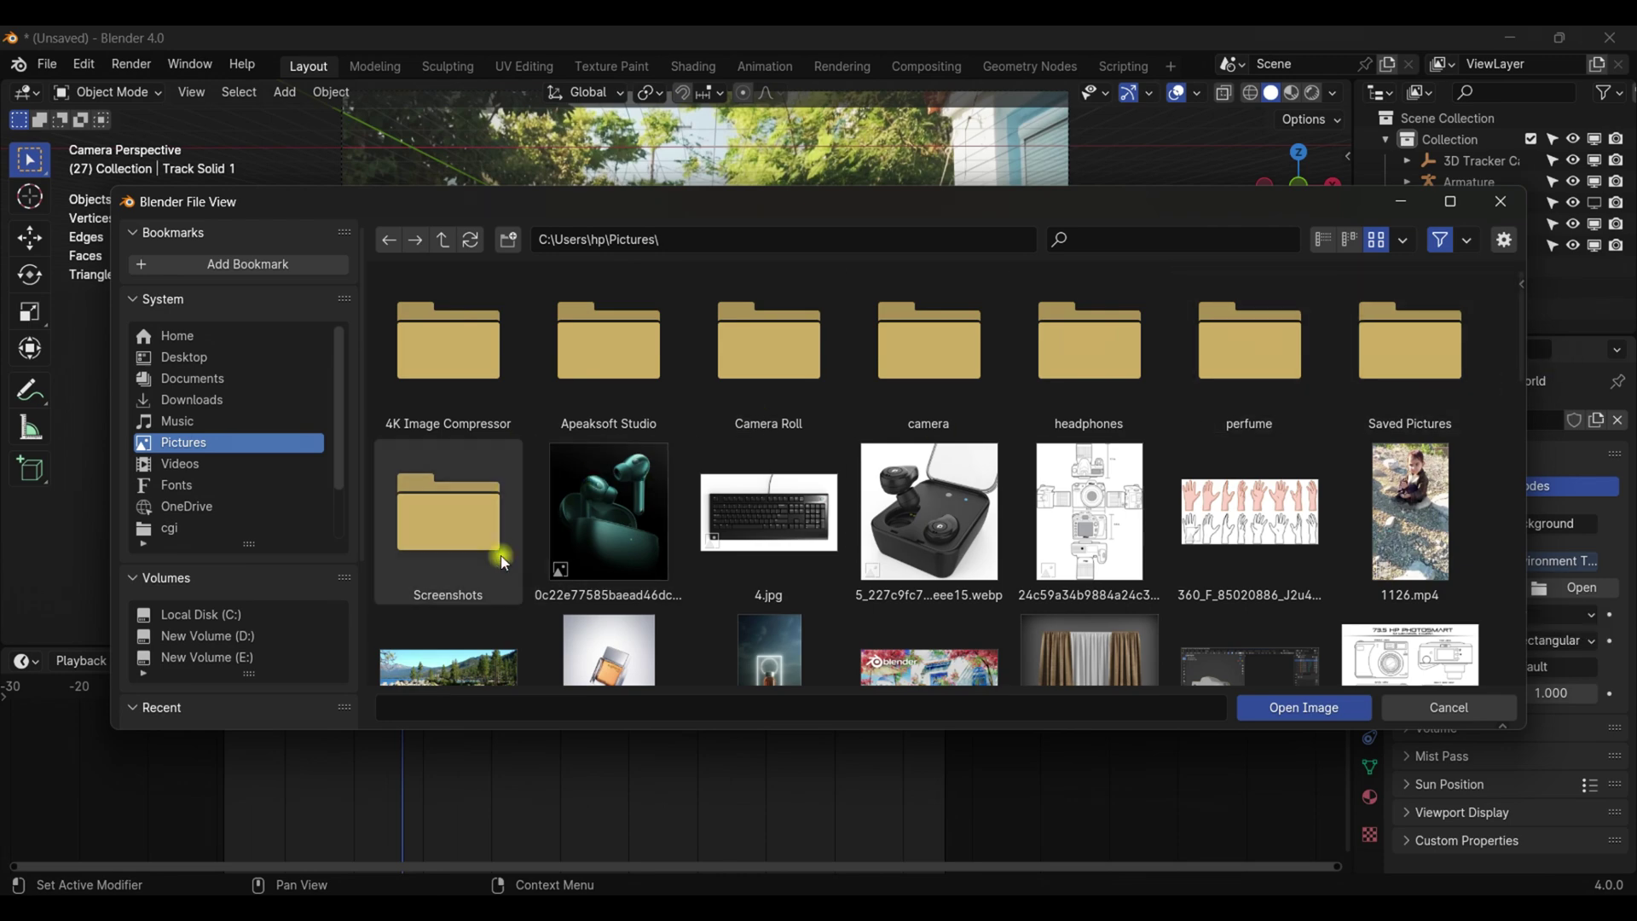
left_click(512, 500)
scroll(564, 503, "down", 10)
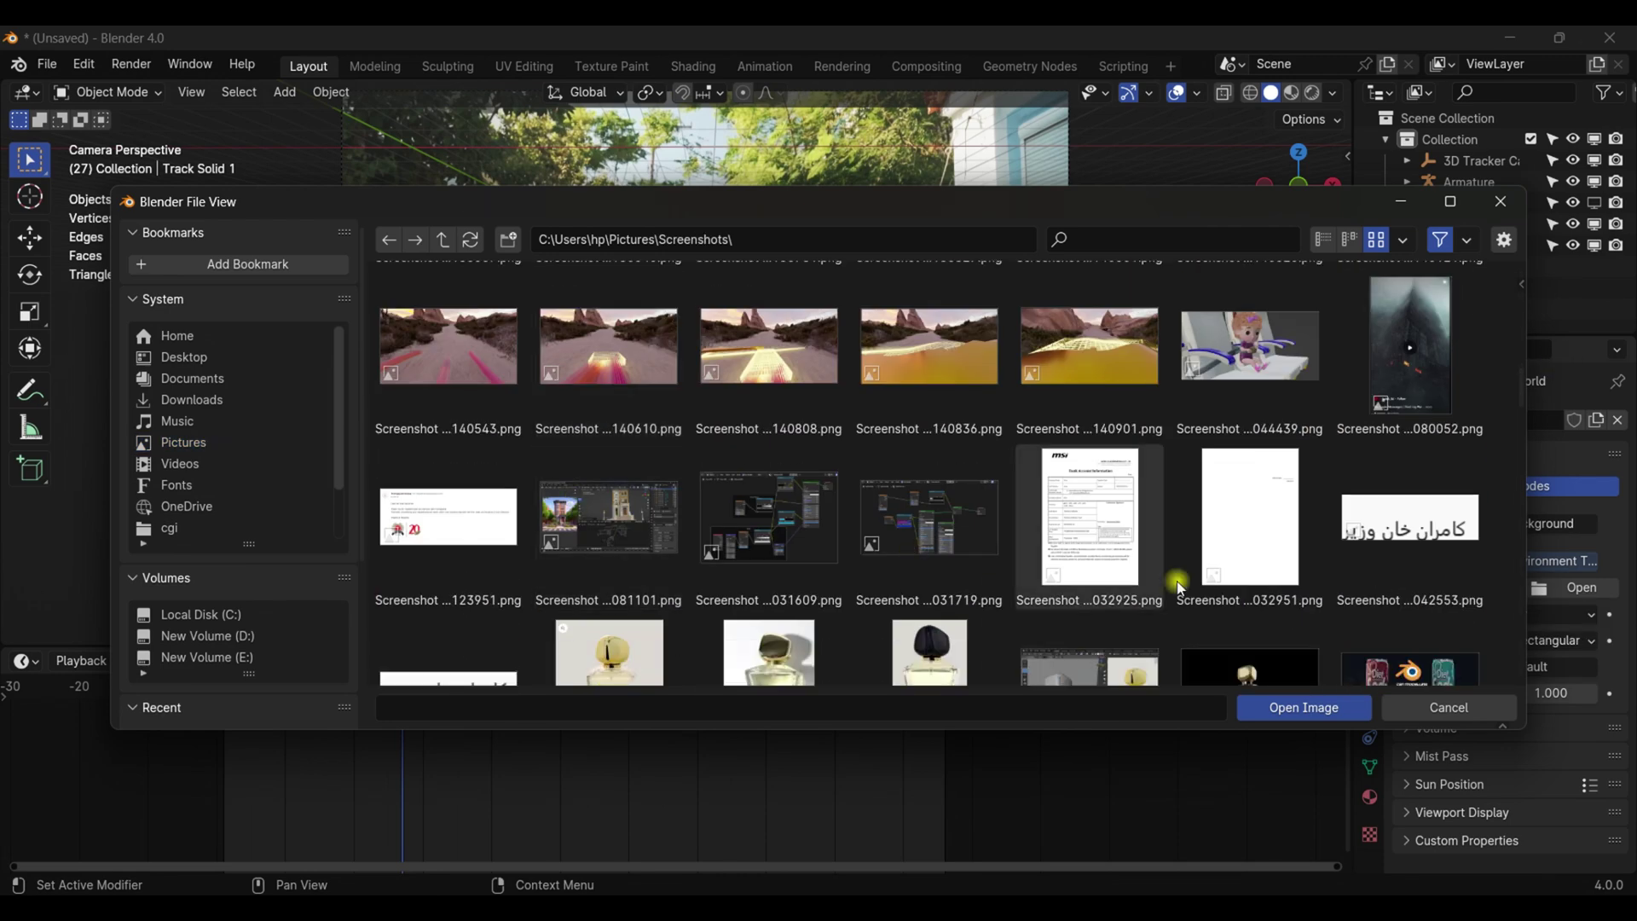
scroll(1478, 657, "down", 15)
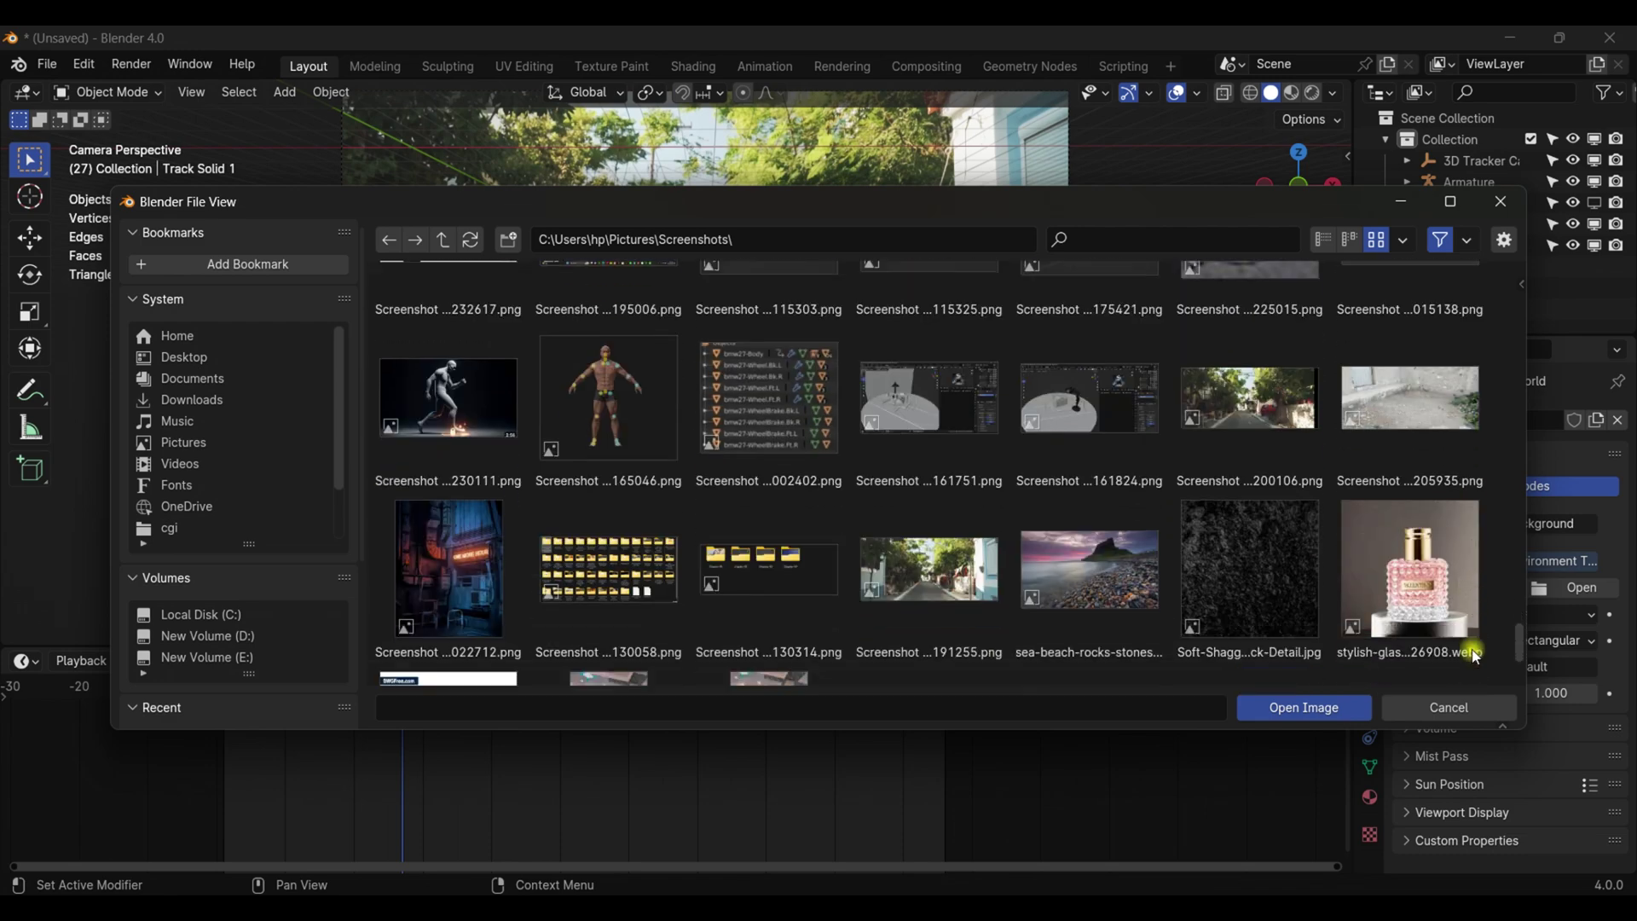
double_click(929, 558)
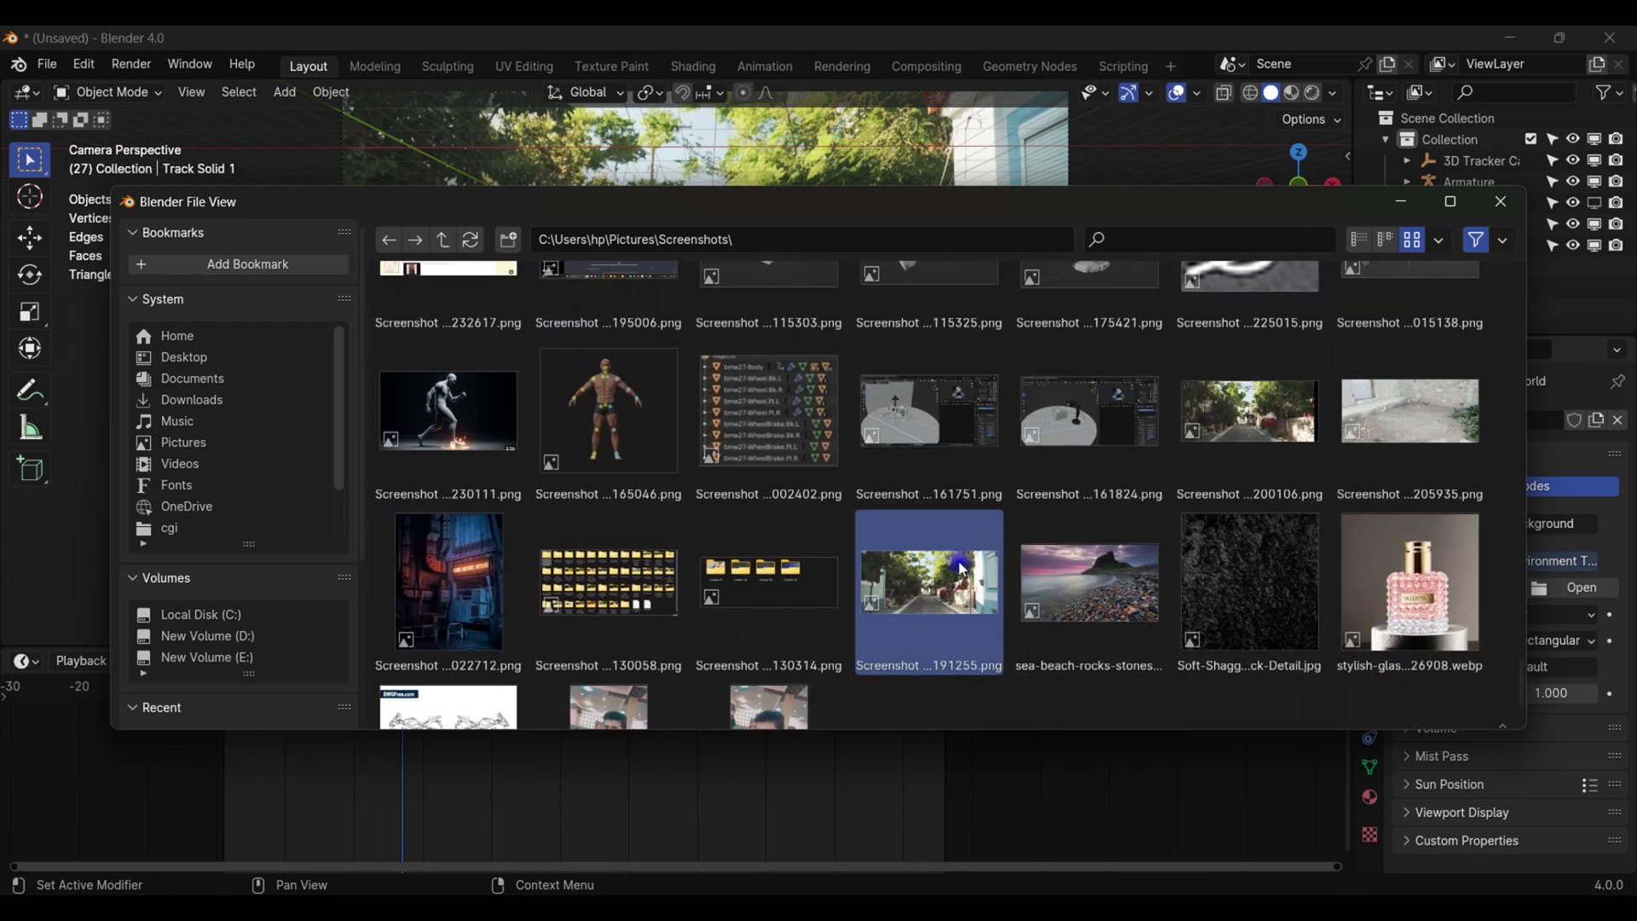
left_click(1314, 97)
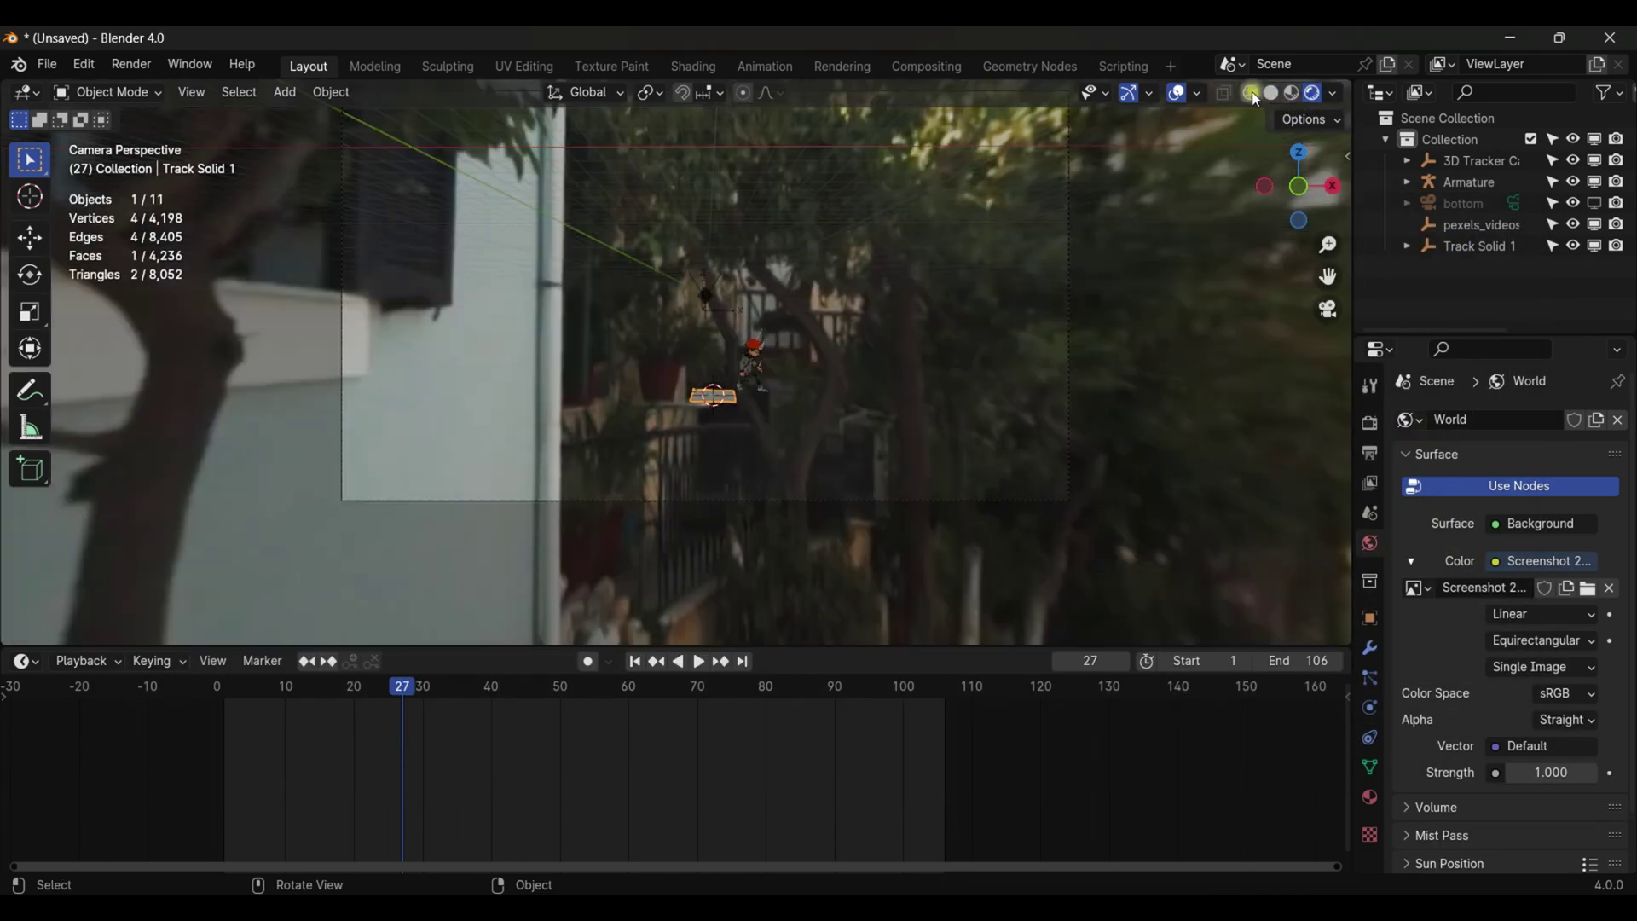
Step: Turn on Transparent under Render Properties > Film
left_click(1370, 424)
scroll(1450, 597, "down", 4)
left_click(1427, 747)
scroll(1455, 747, "down", 3)
left_click(1496, 714)
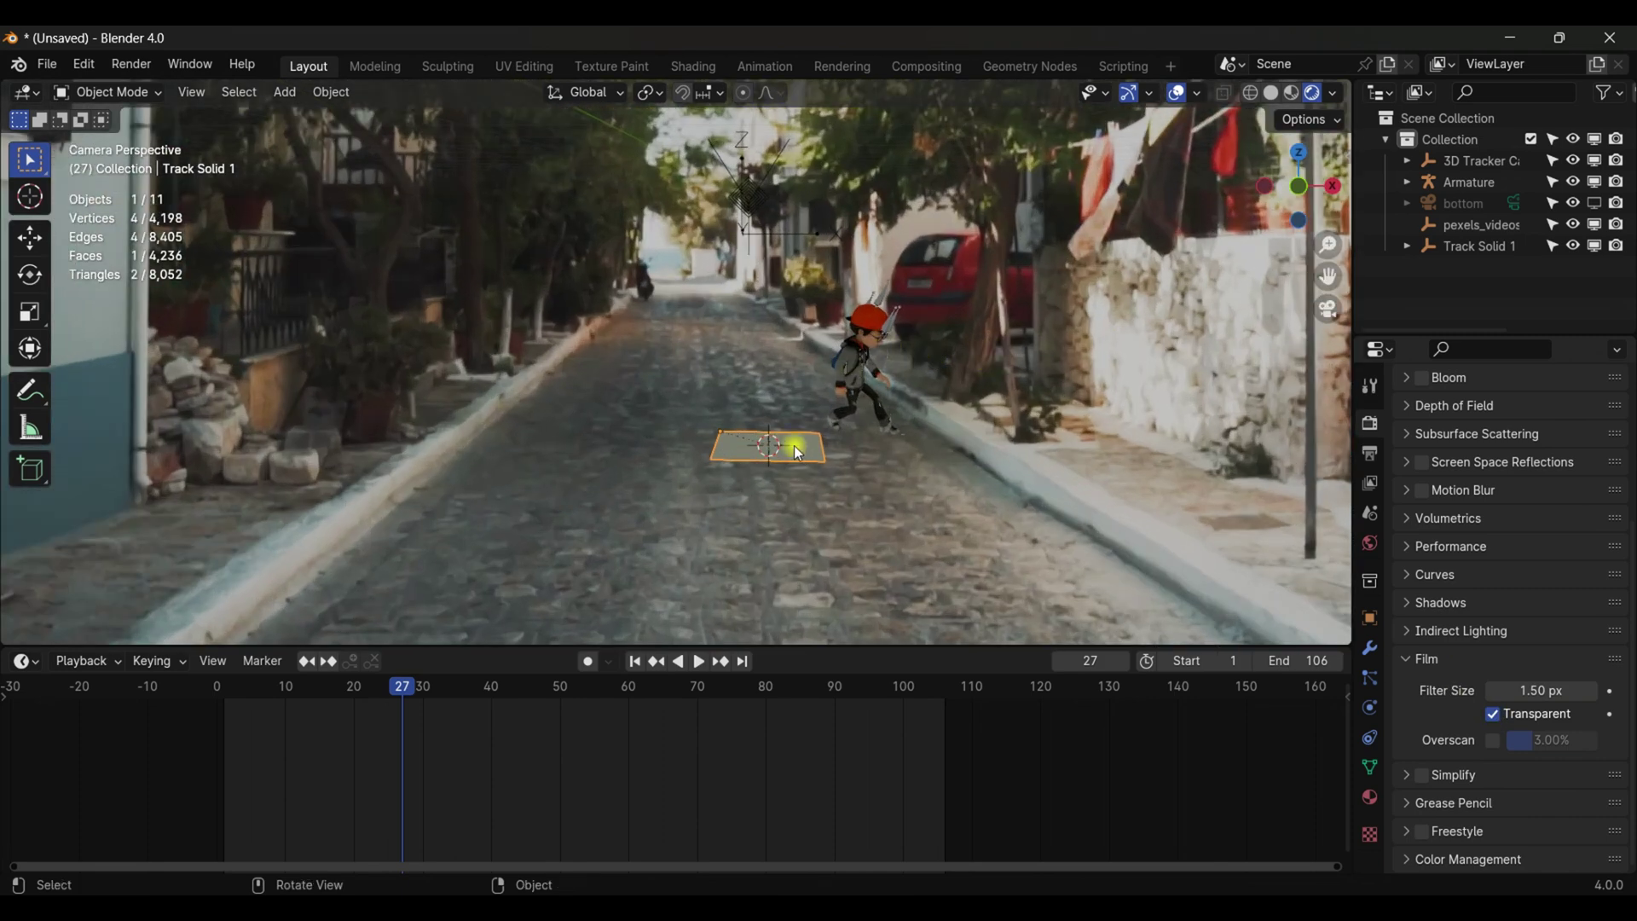
scroll(559, 623, "up", 1)
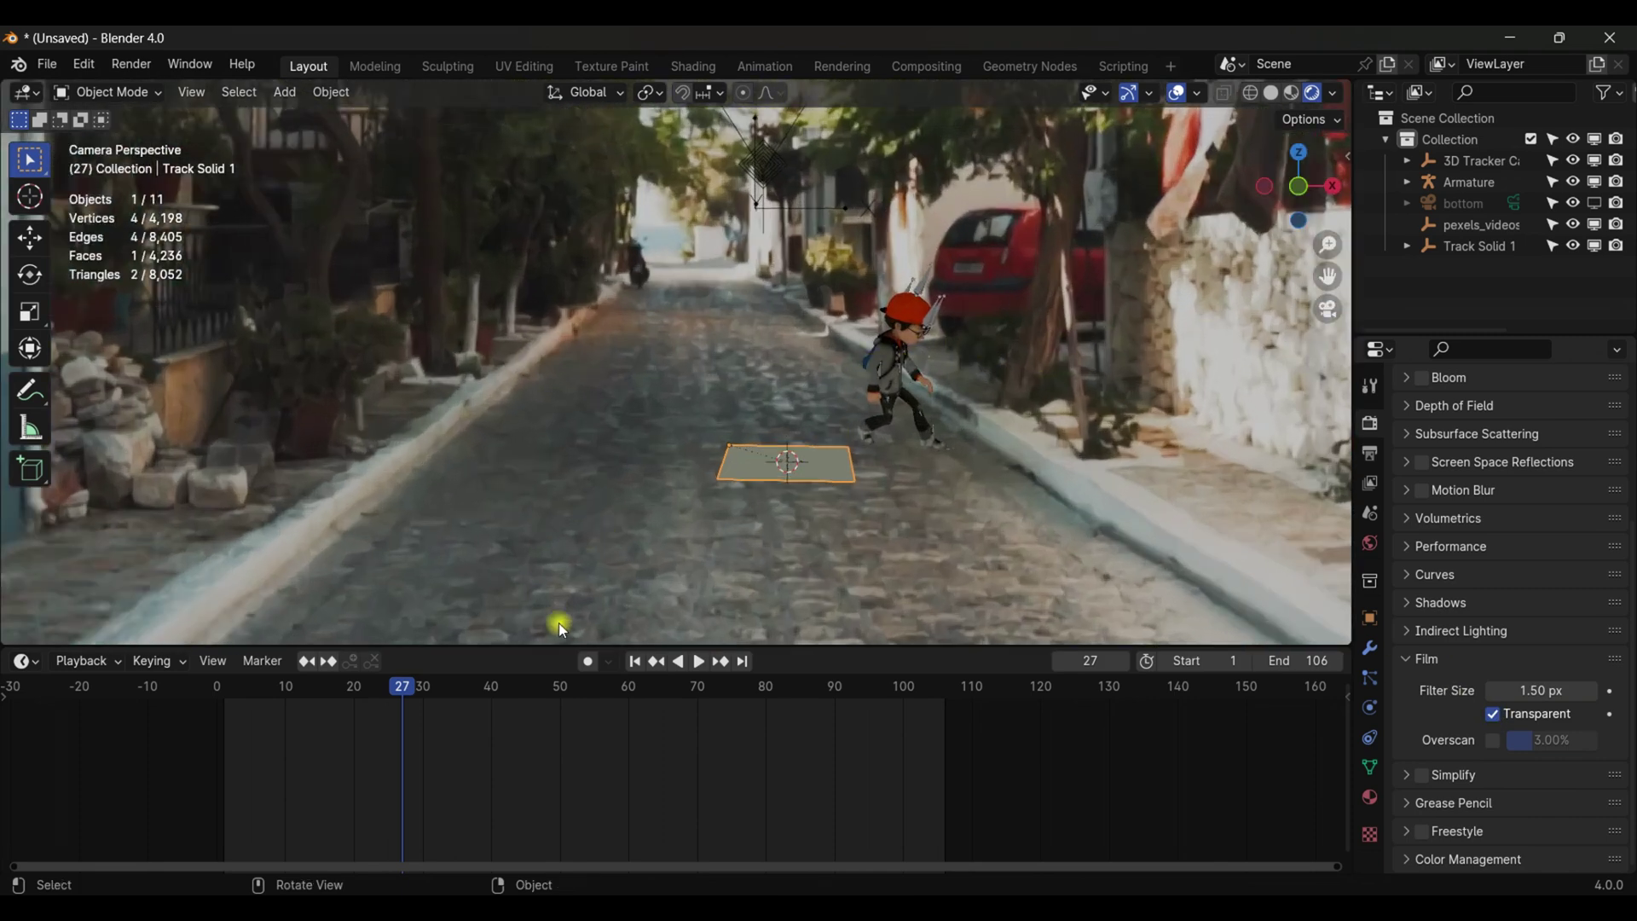
Step: Play the animation from the first frame, then orbit and pan to frame the character and plane
left_click(638, 662)
key("space")
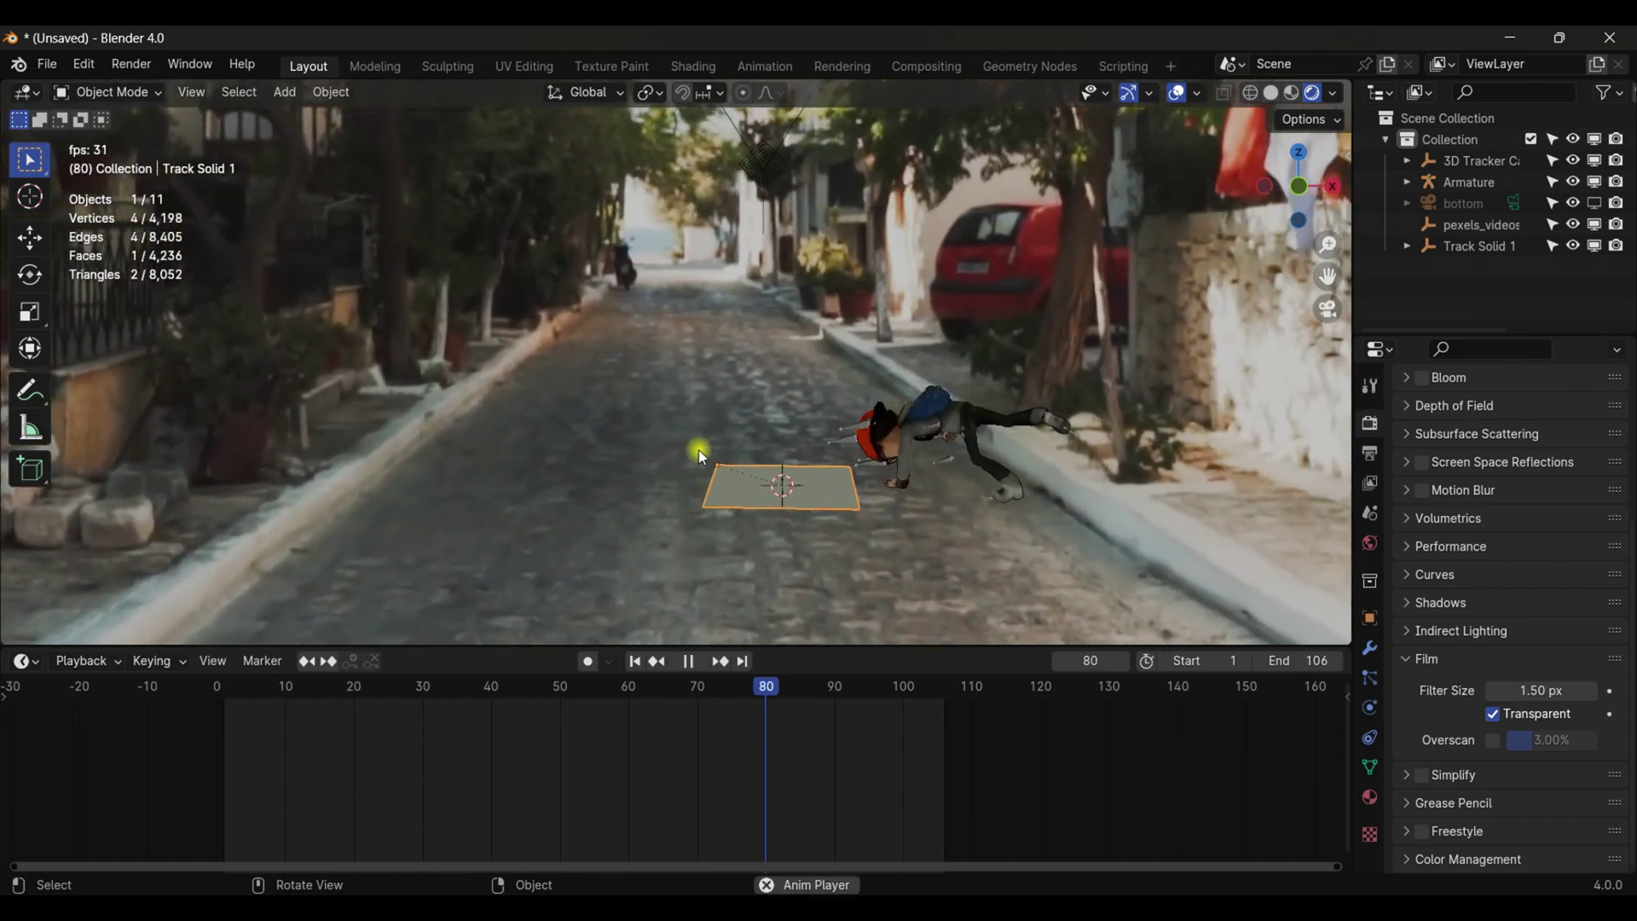
key("space")
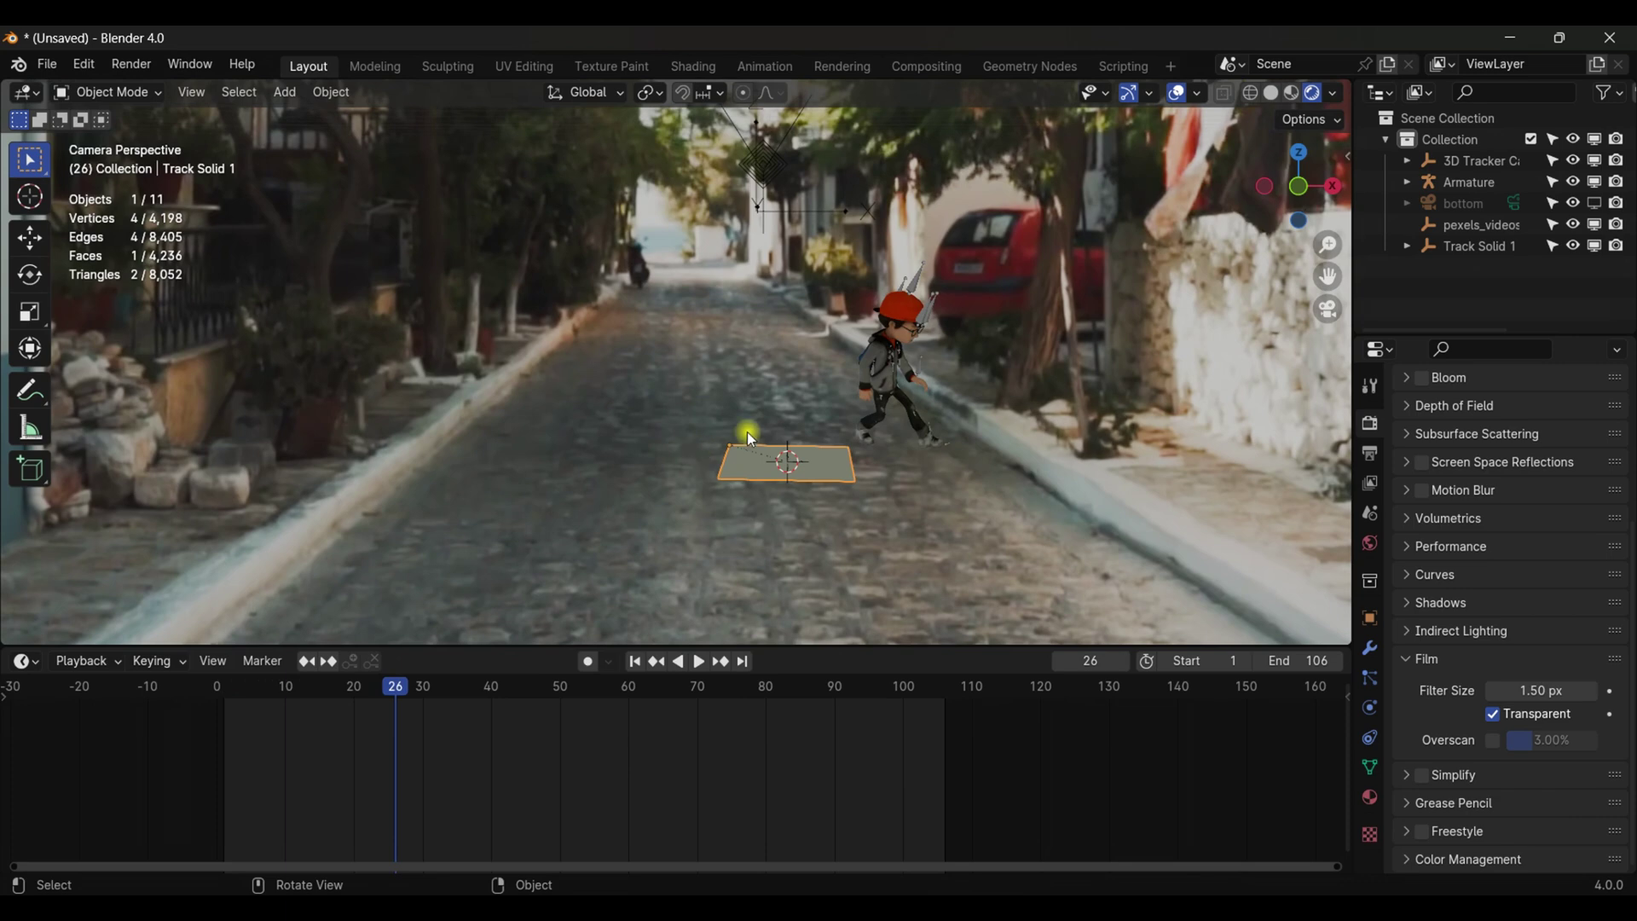
scroll(747, 432, "down", 2)
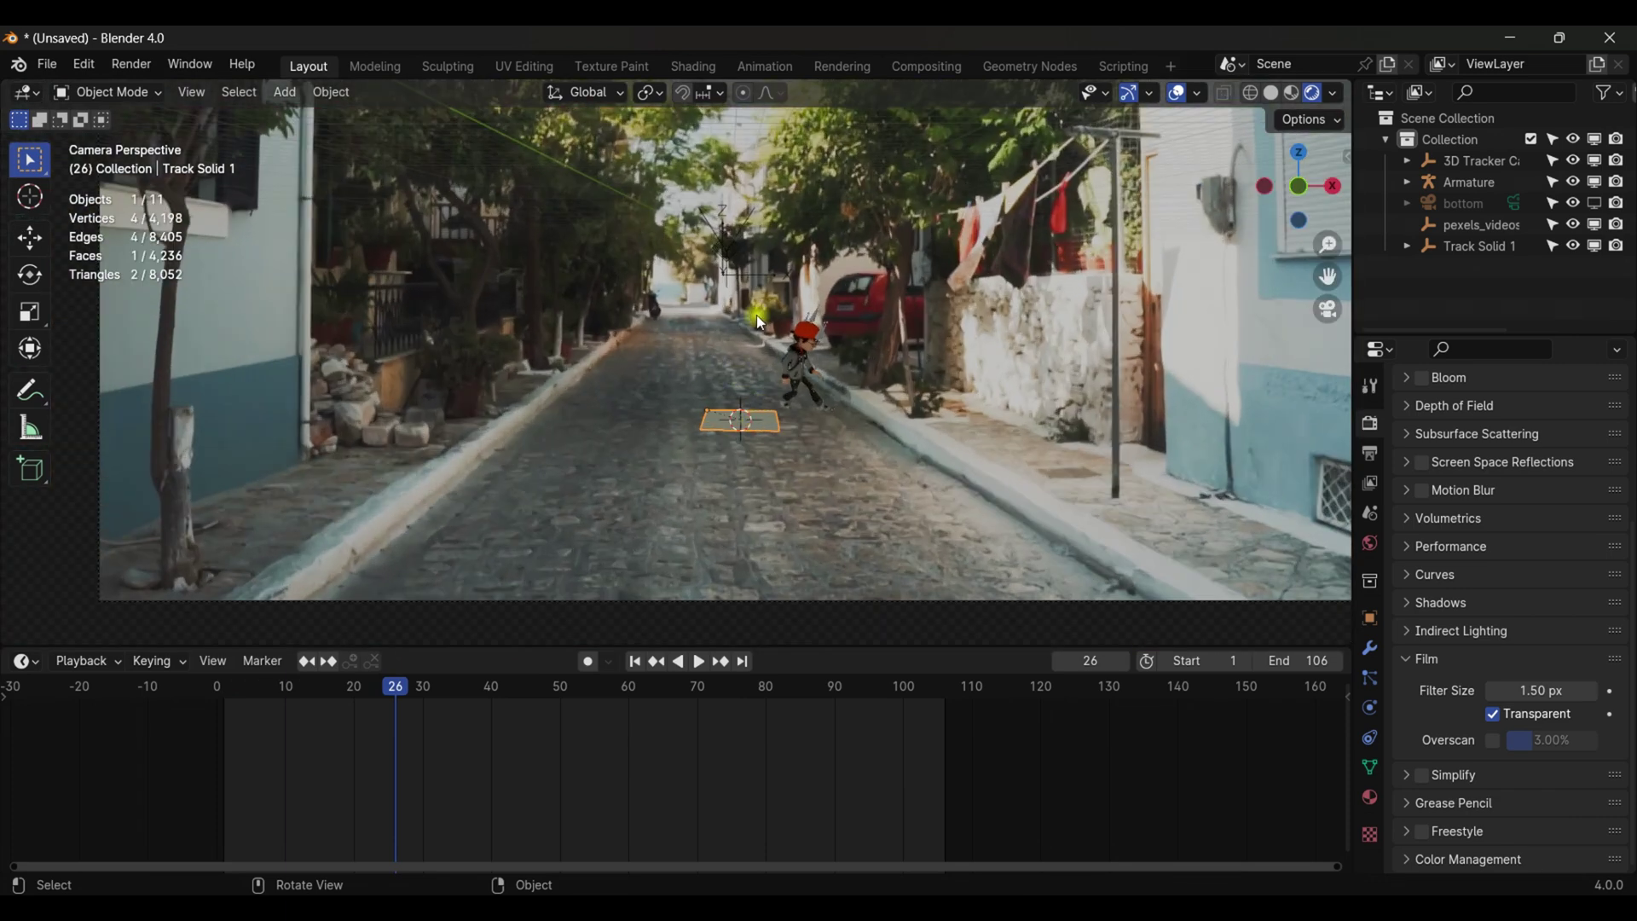
left_click_drag(1274, 213, 1625, 277)
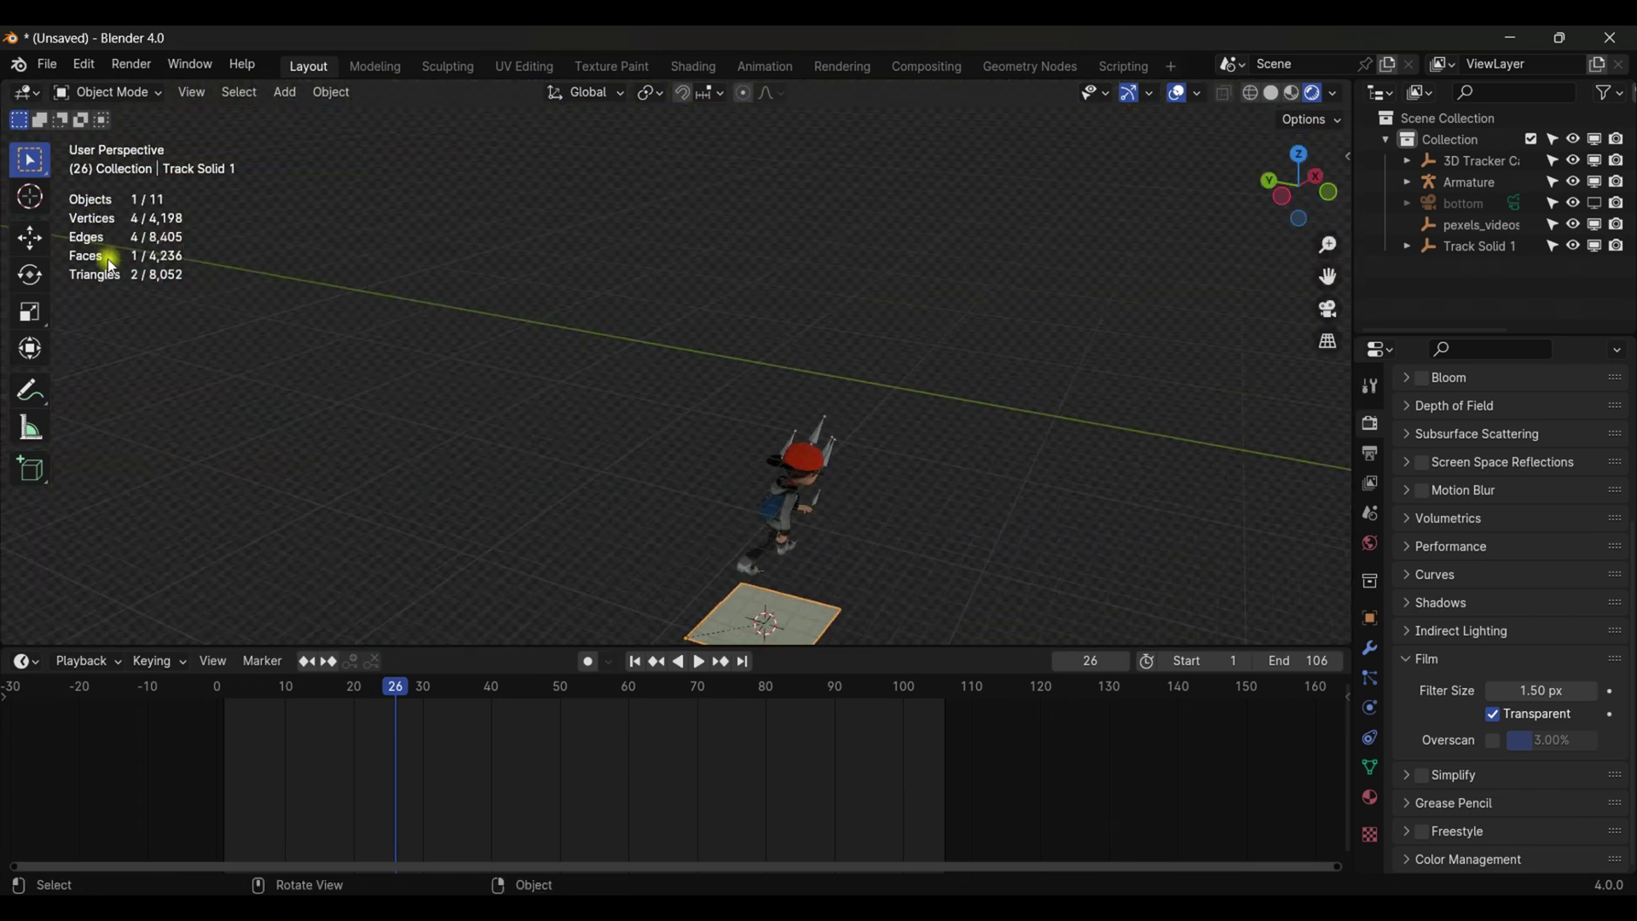
left_click_drag(1328, 277, 1327, 119)
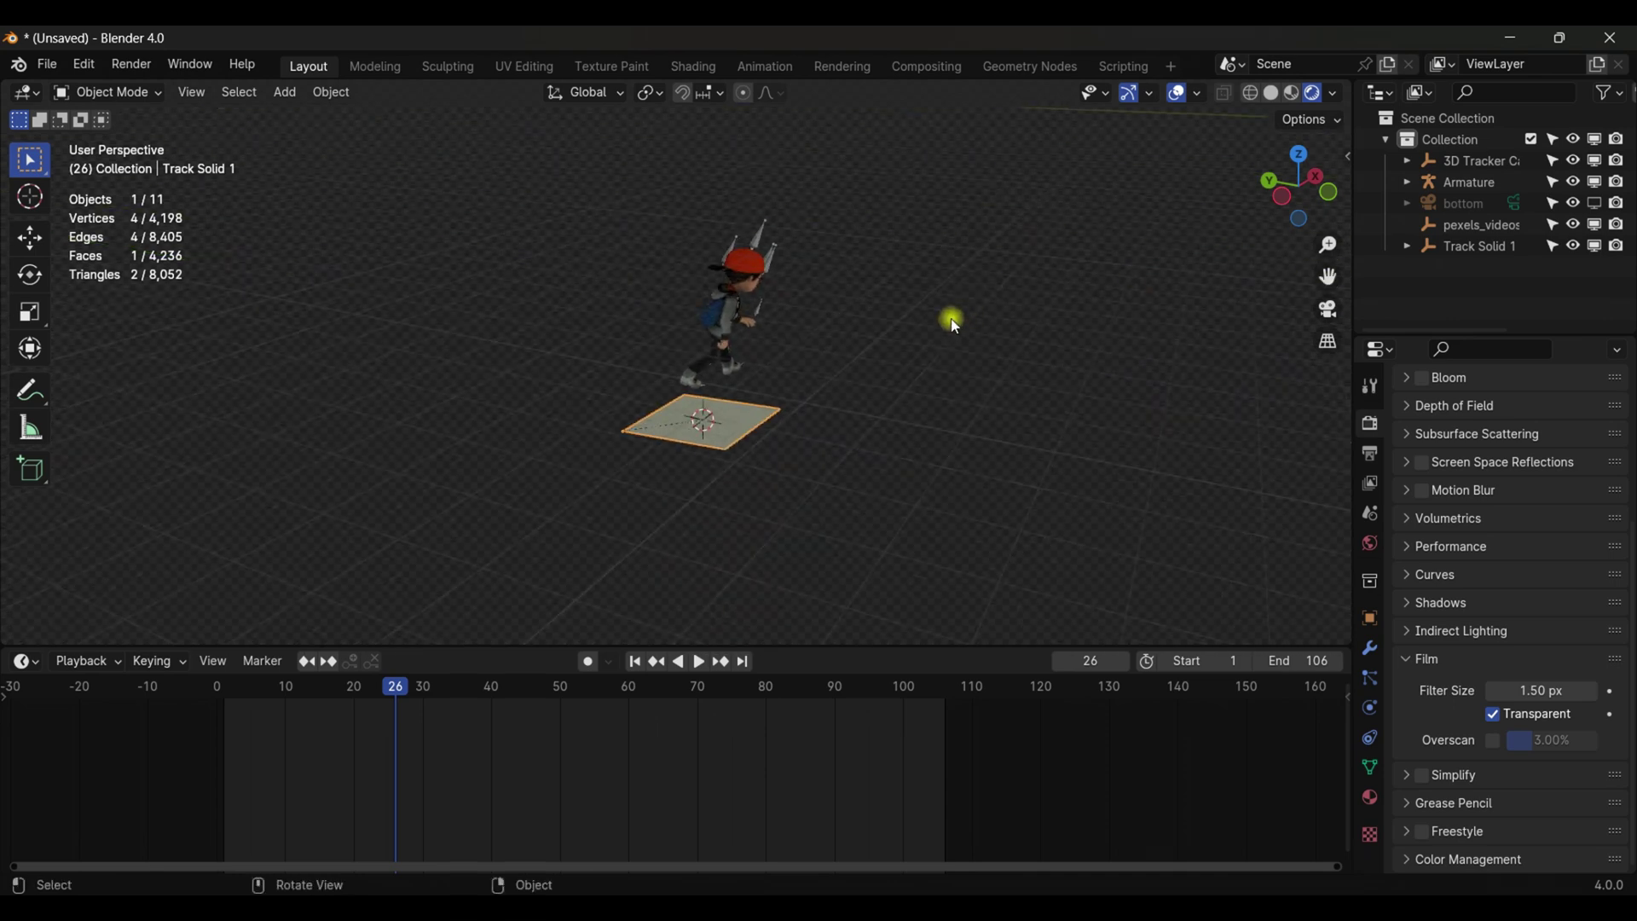
scroll(844, 336, "up", 3)
Step: Add a plane mesh and scale it up
key("shift+a")
mouse_move(844, 329)
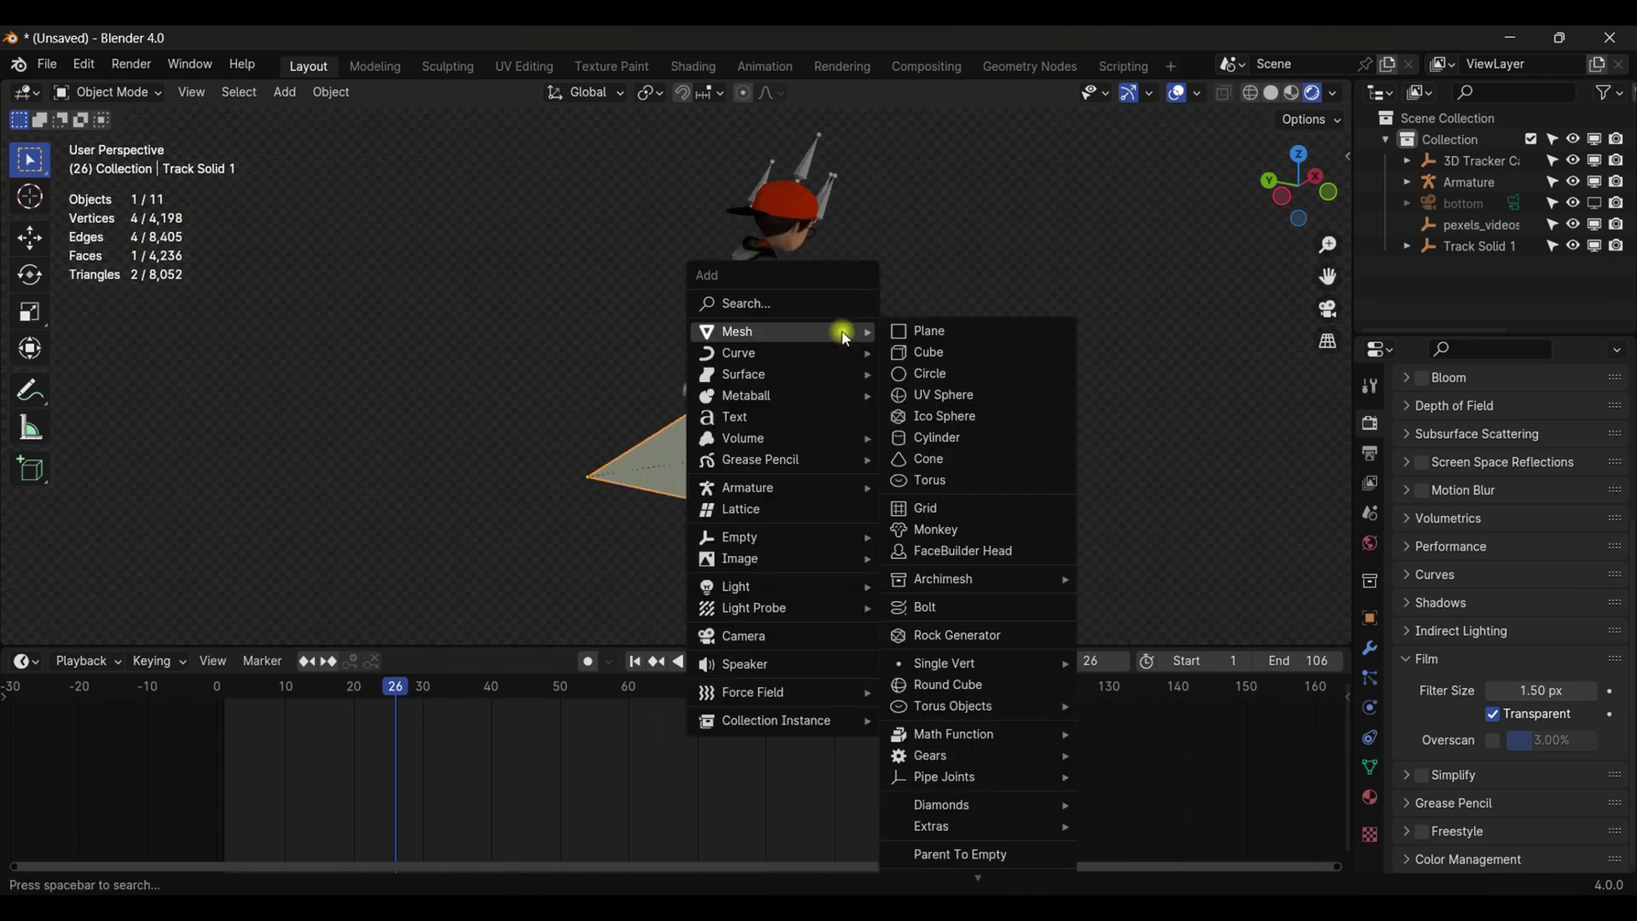
left_click(897, 329)
key("s")
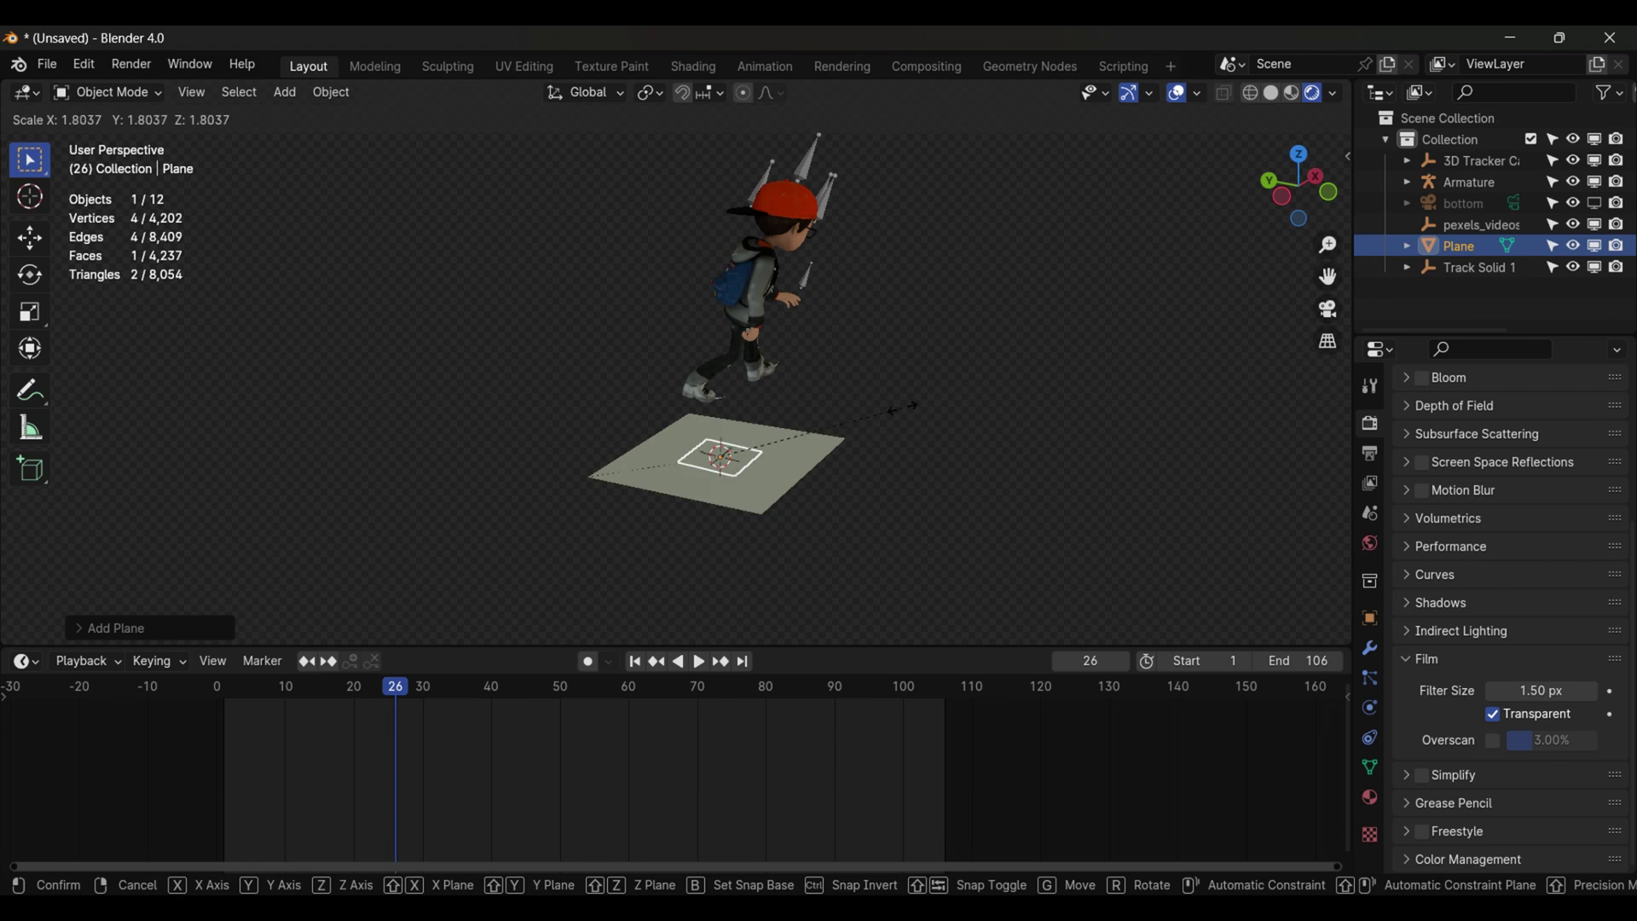
left_click(827, 409)
Step: From the left side view, tilt the plane and enlarge it further
left_click(1288, 211)
scroll(859, 331, "up", 3)
key("r")
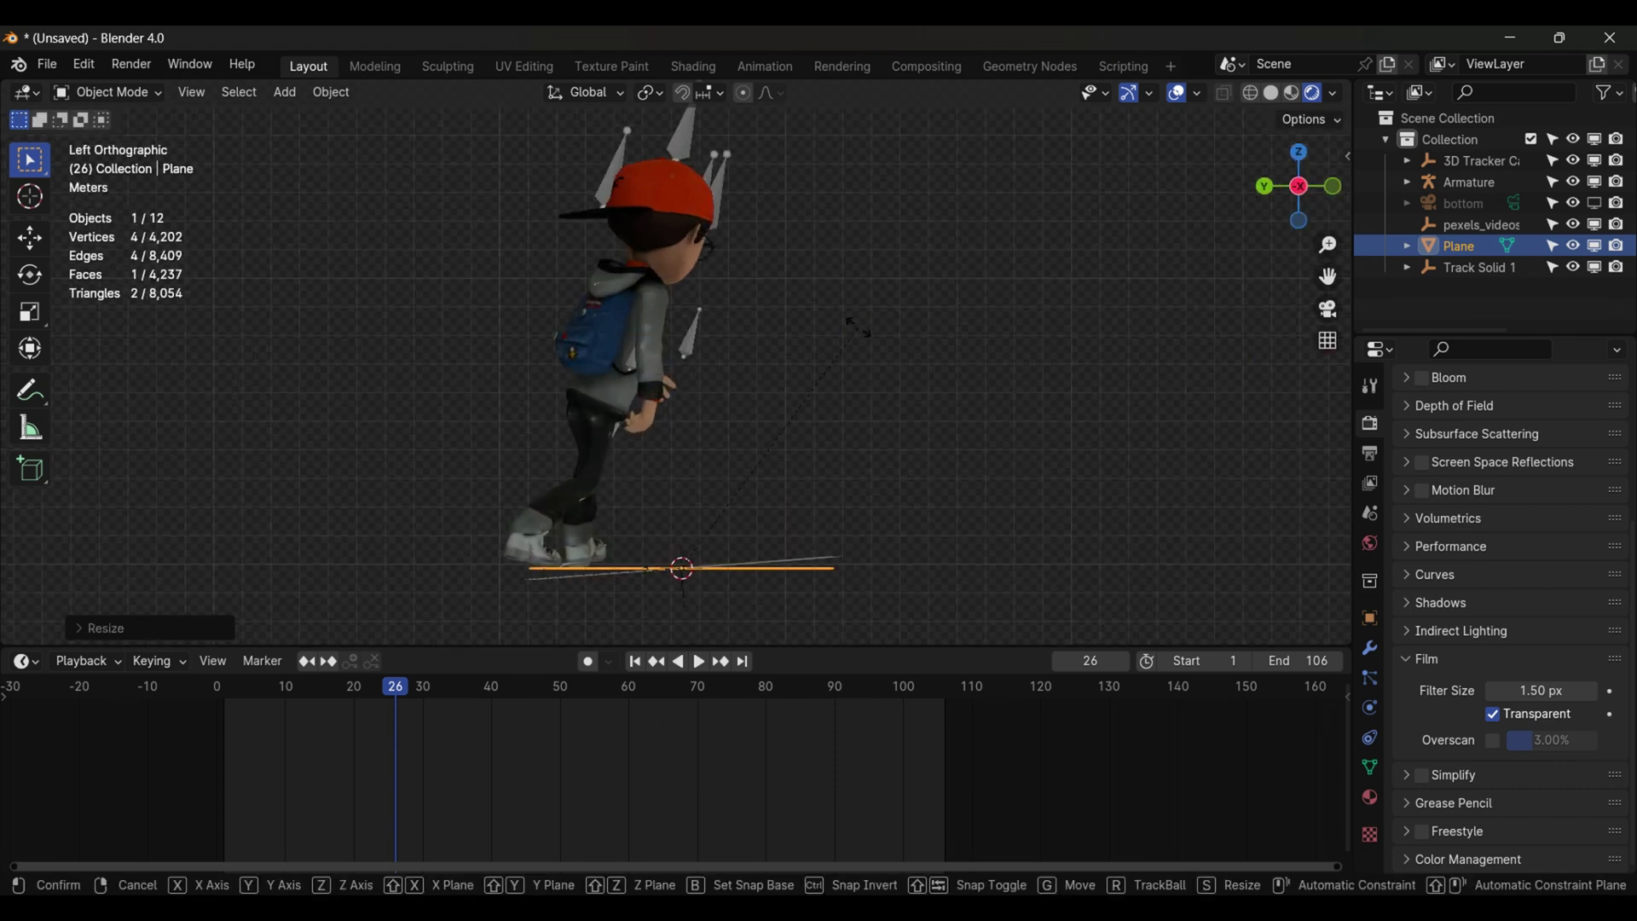
left_click(854, 309)
scroll(854, 311, "down", 7)
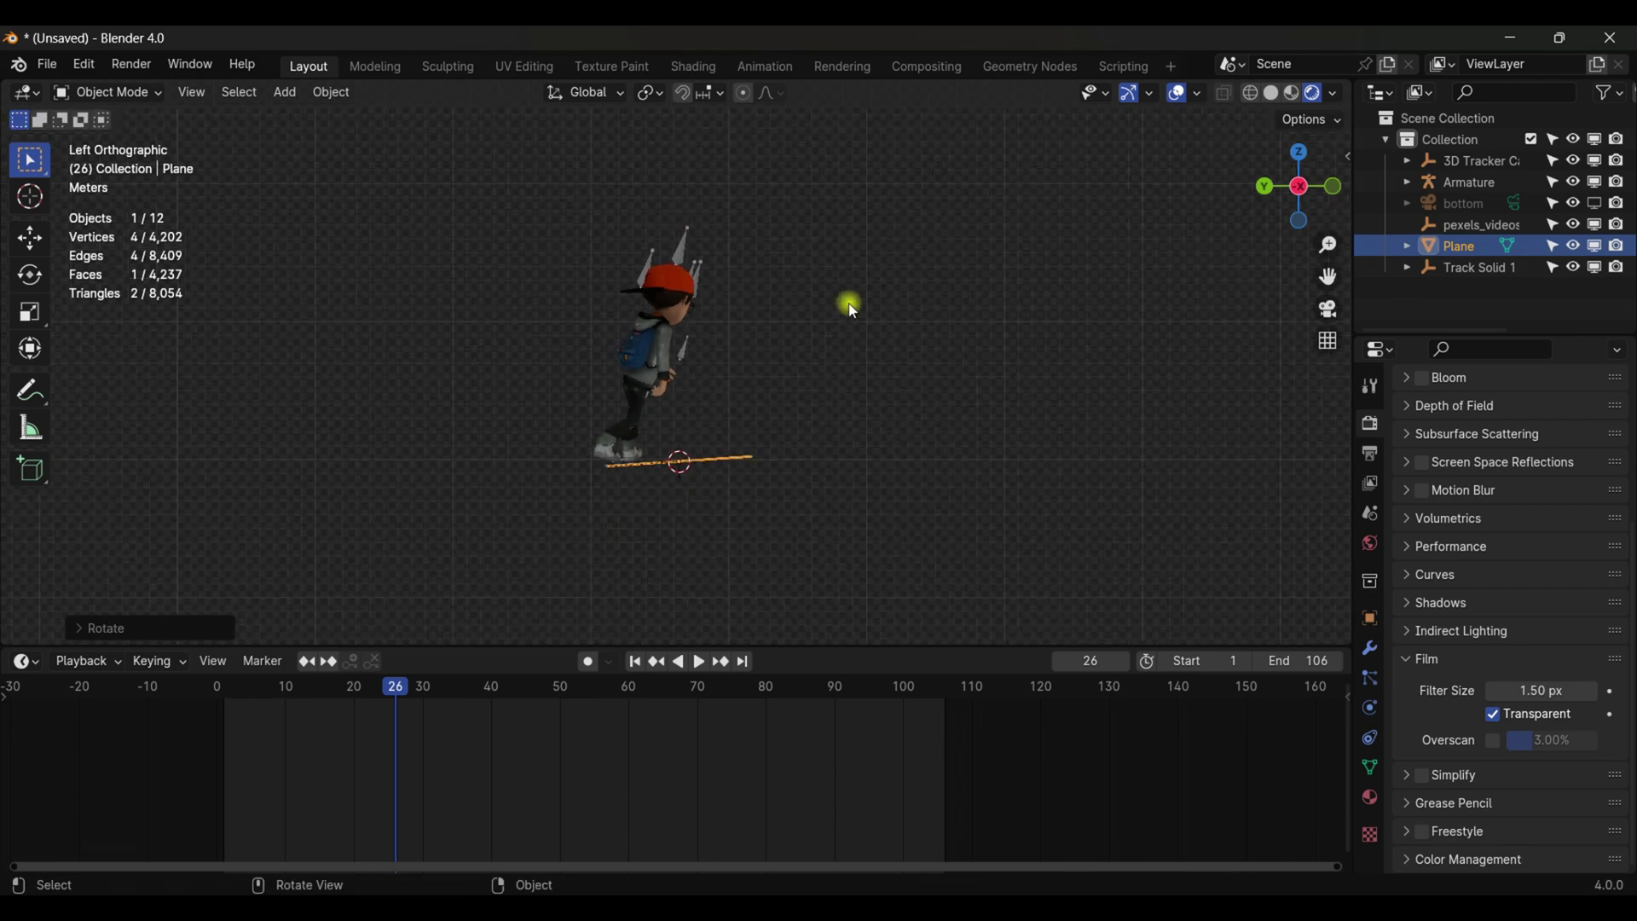
key("s")
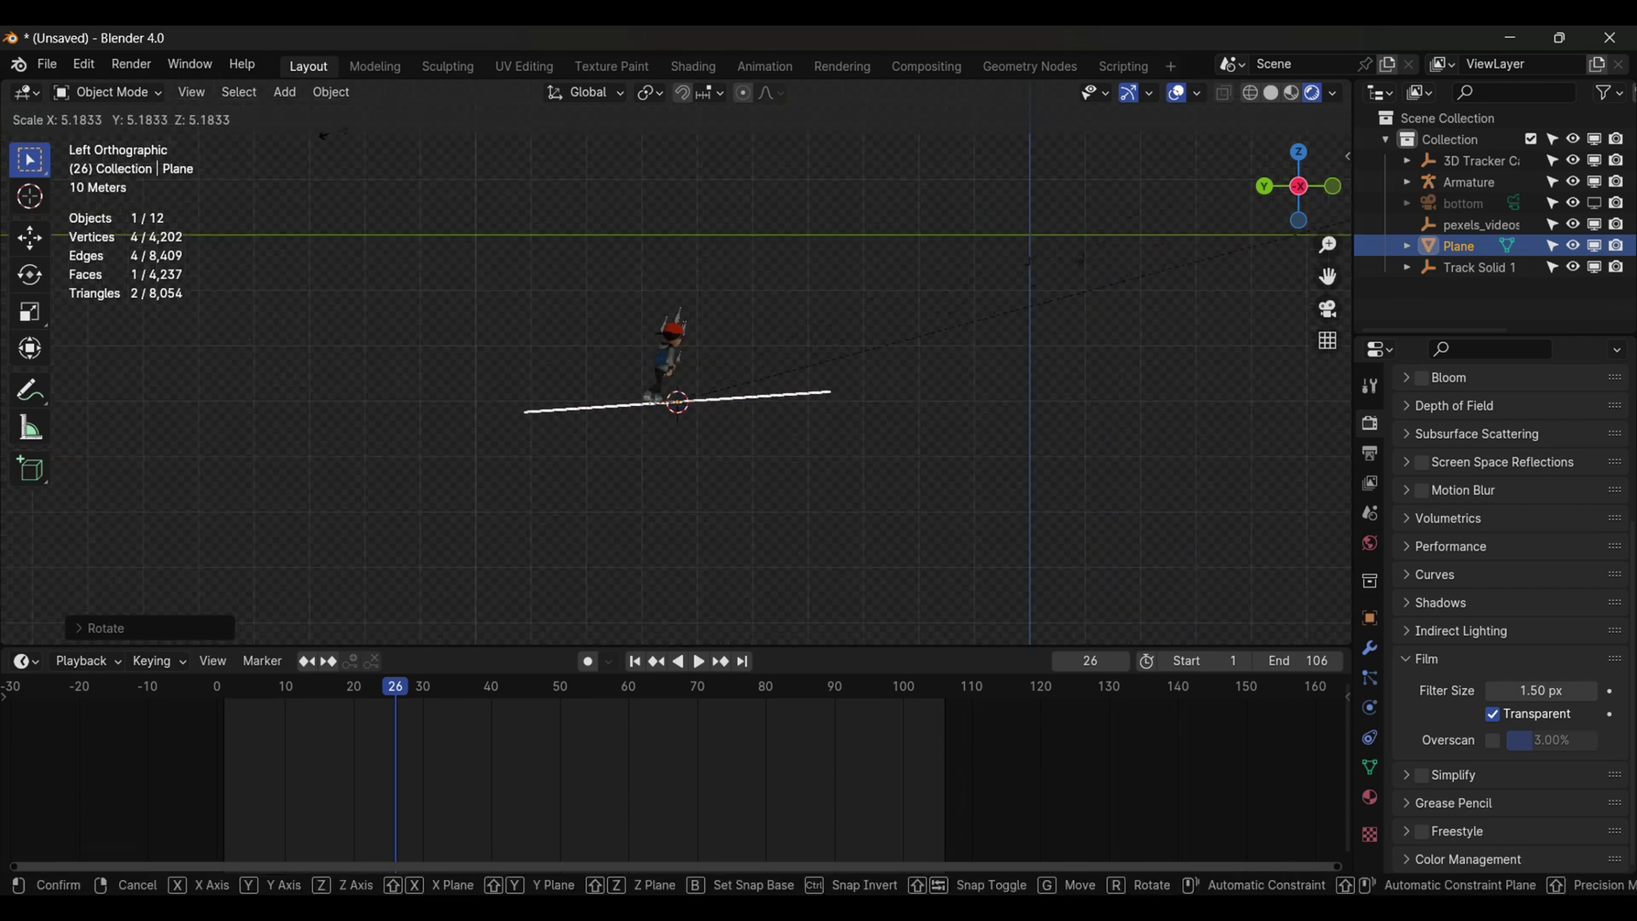
left_click(1305, 249)
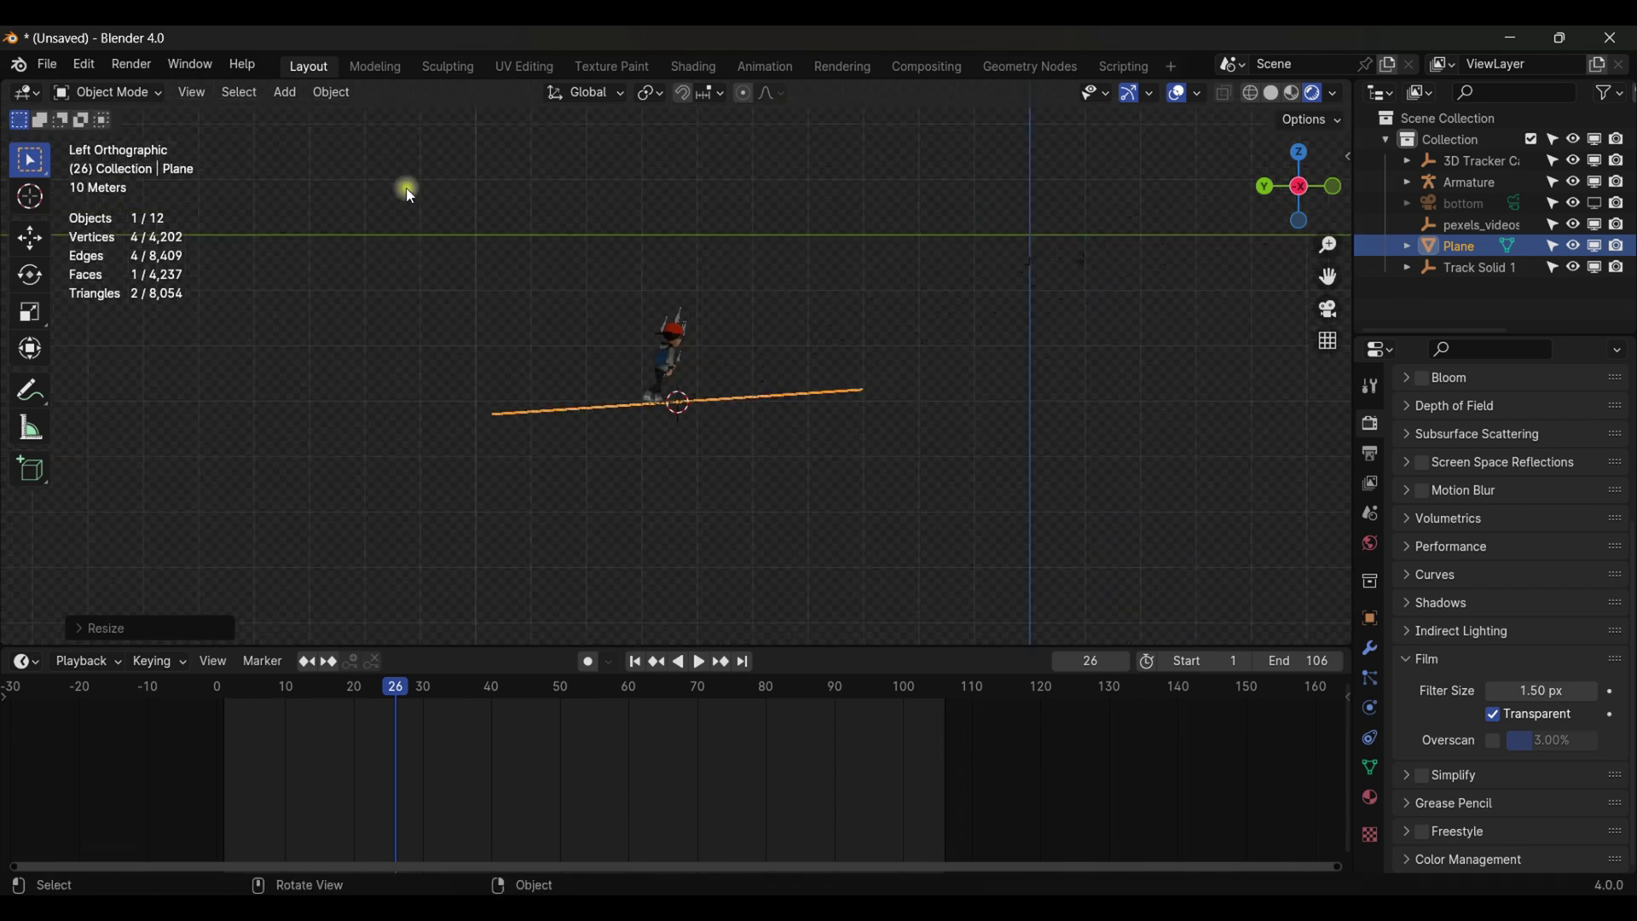
Step: In camera view, stretch the plane to about 35.7 × 39.1 to cover the road, showing its Object properties
left_click(1328, 308)
scroll(928, 404, "down", 2)
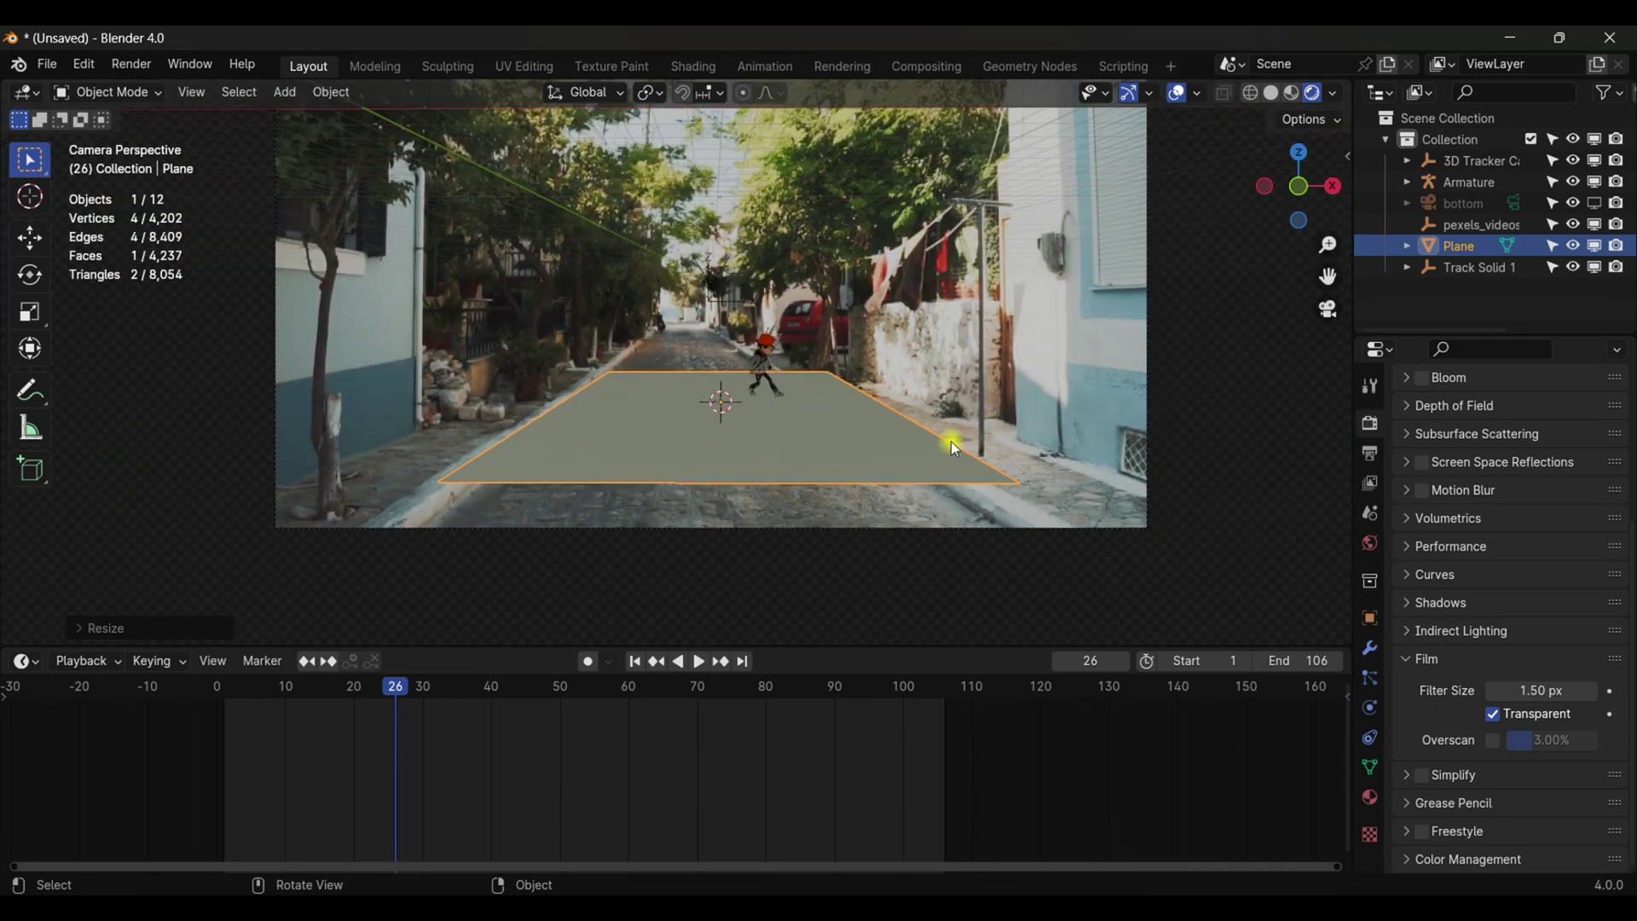
key("s")
key("x")
key("y")
left_click(988, 517)
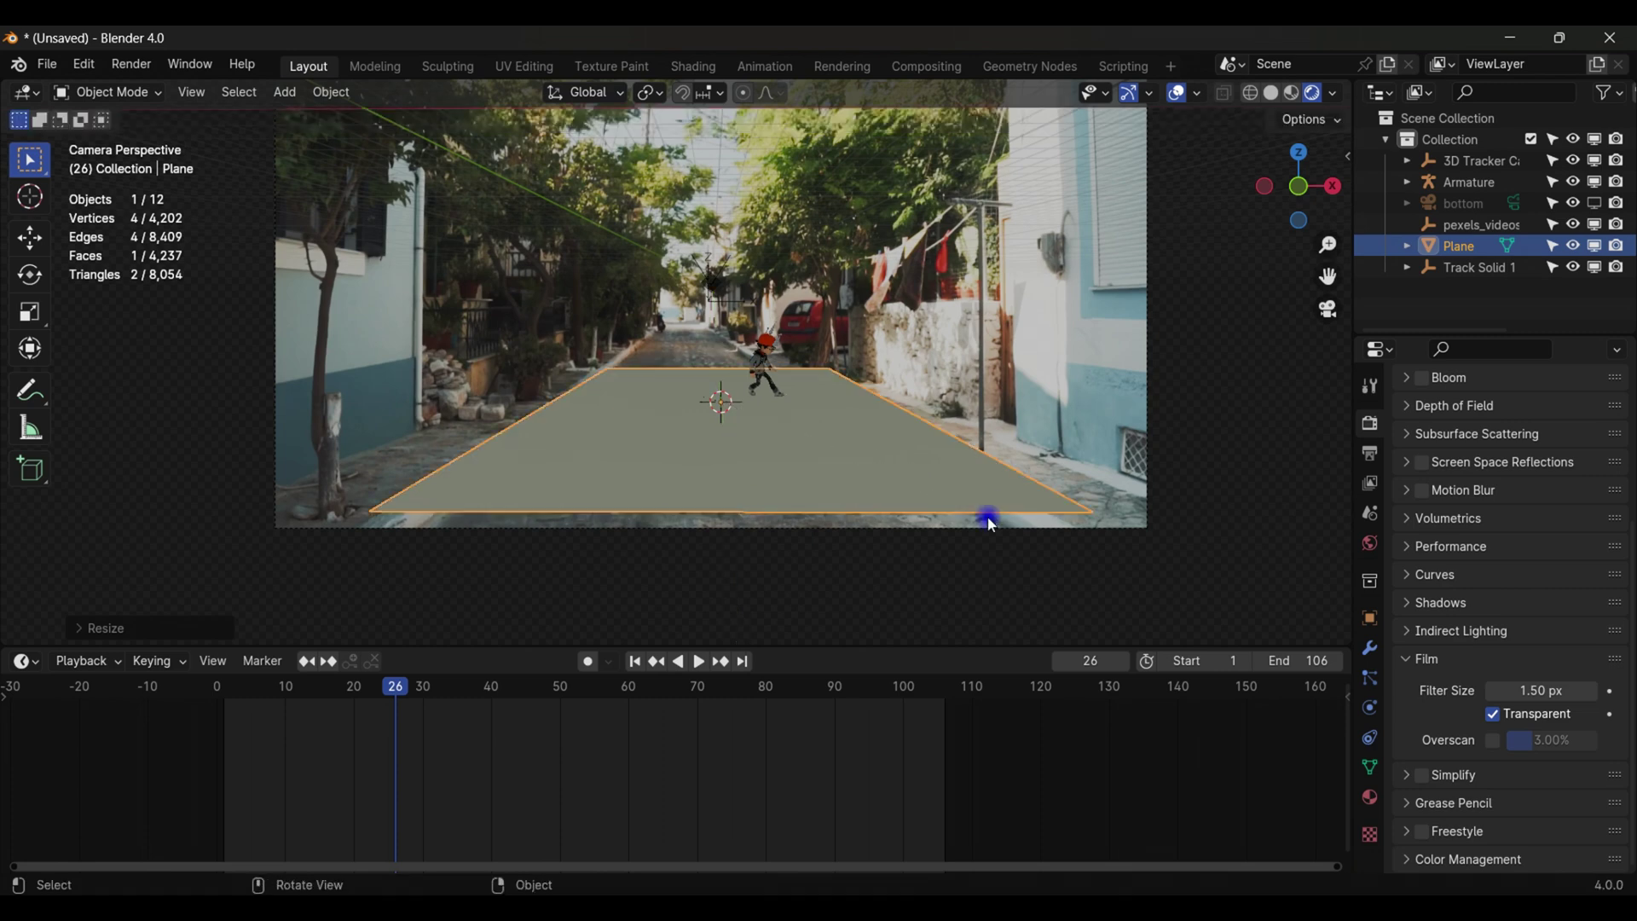
left_click(1372, 620)
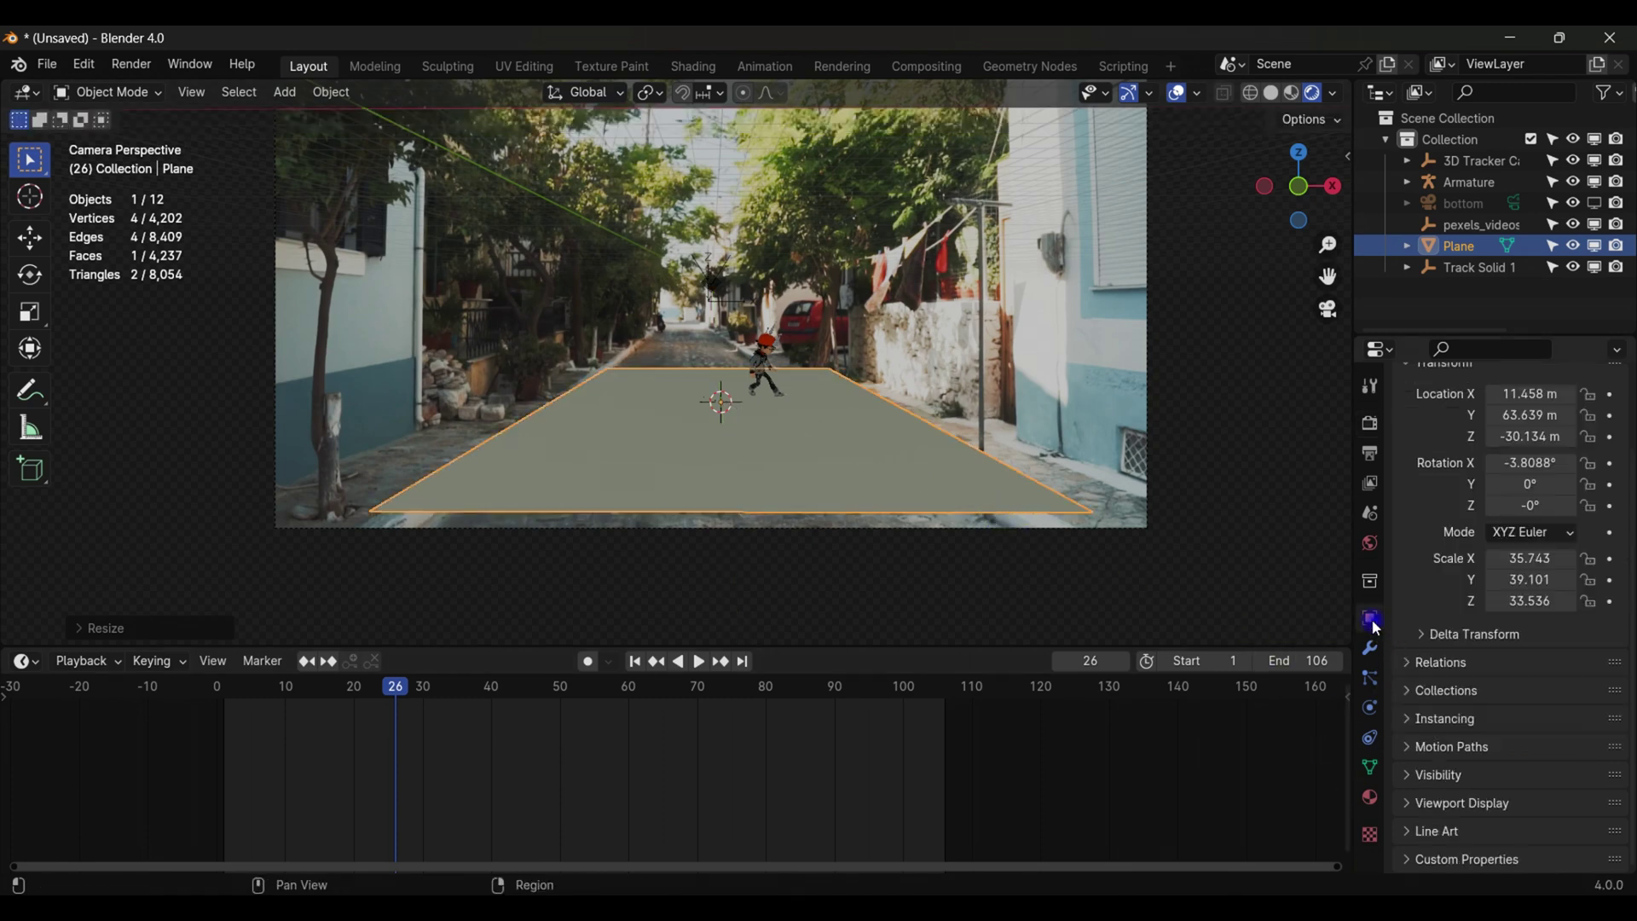
Step: Set the render engine to Cycles
left_click(1370, 423)
left_click(1535, 418)
left_click(1518, 484)
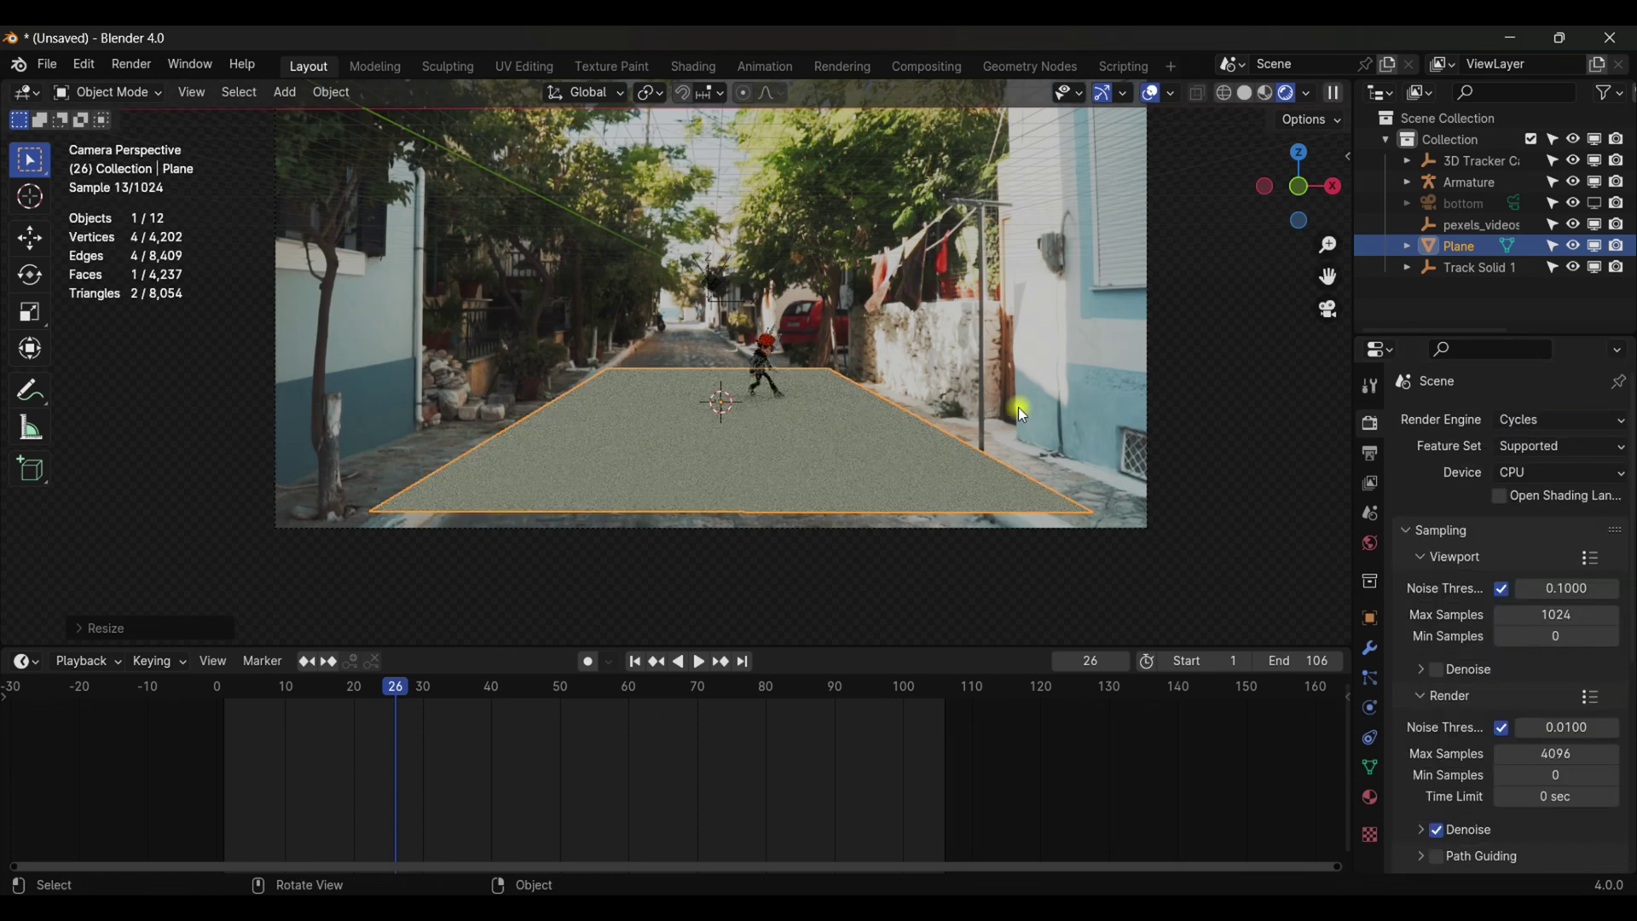
Step: Make the plane a Shadow Catcher under Object > Visibility
left_click(1371, 620)
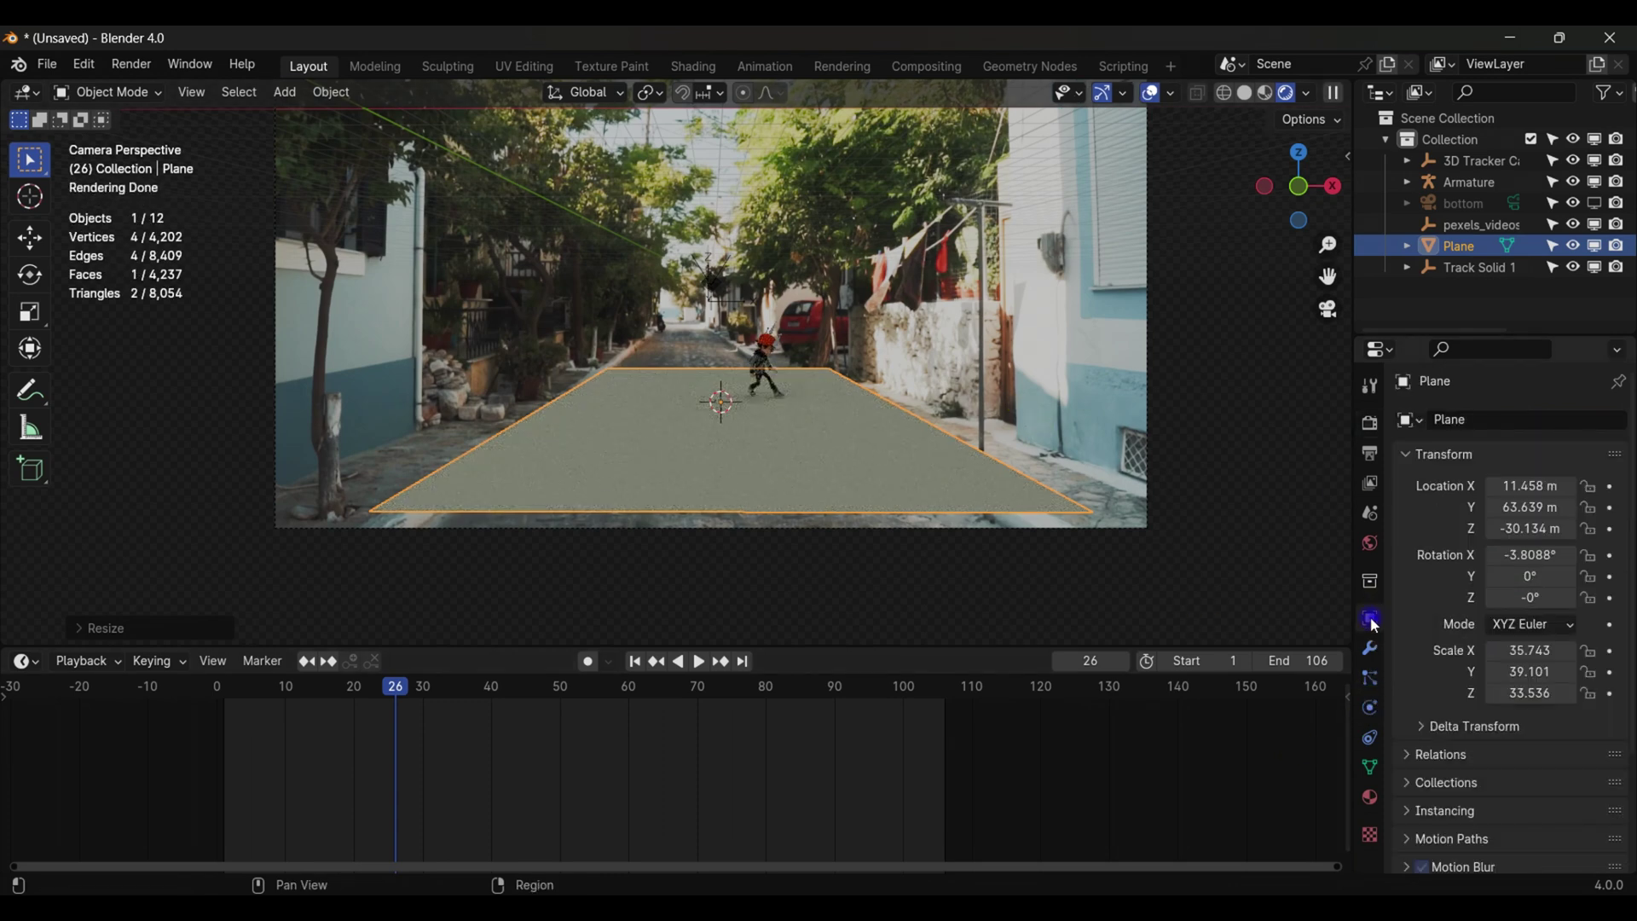
scroll(1429, 683, "down", 5)
left_click(1428, 776)
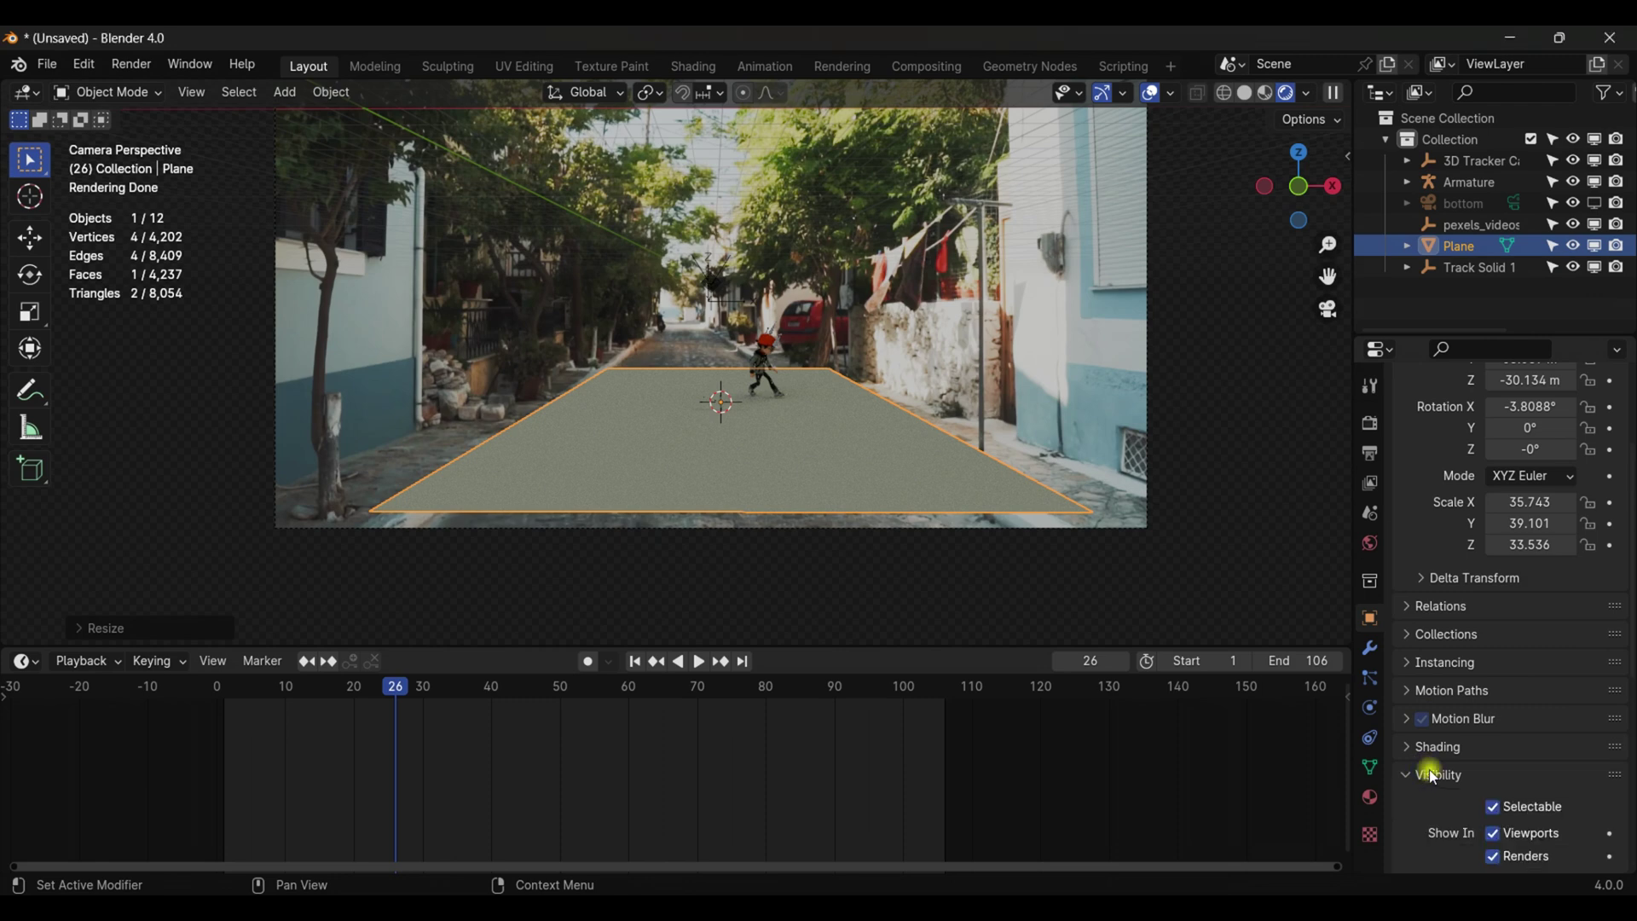
scroll(1429, 769, "down", 8)
left_click(1494, 543)
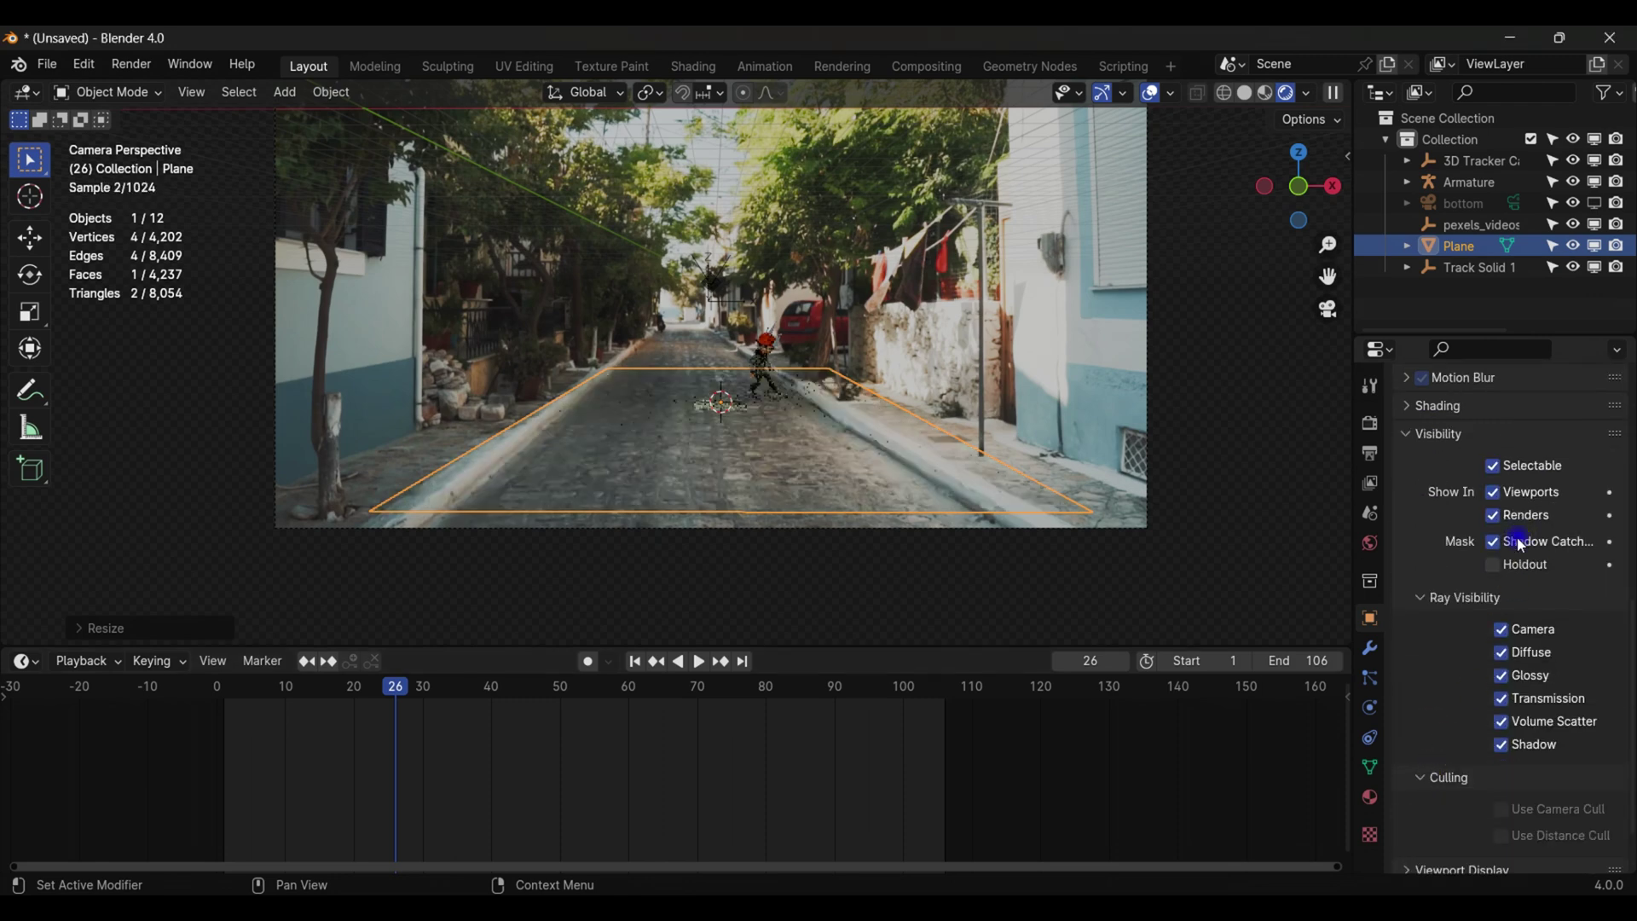
left_click(1153, 94)
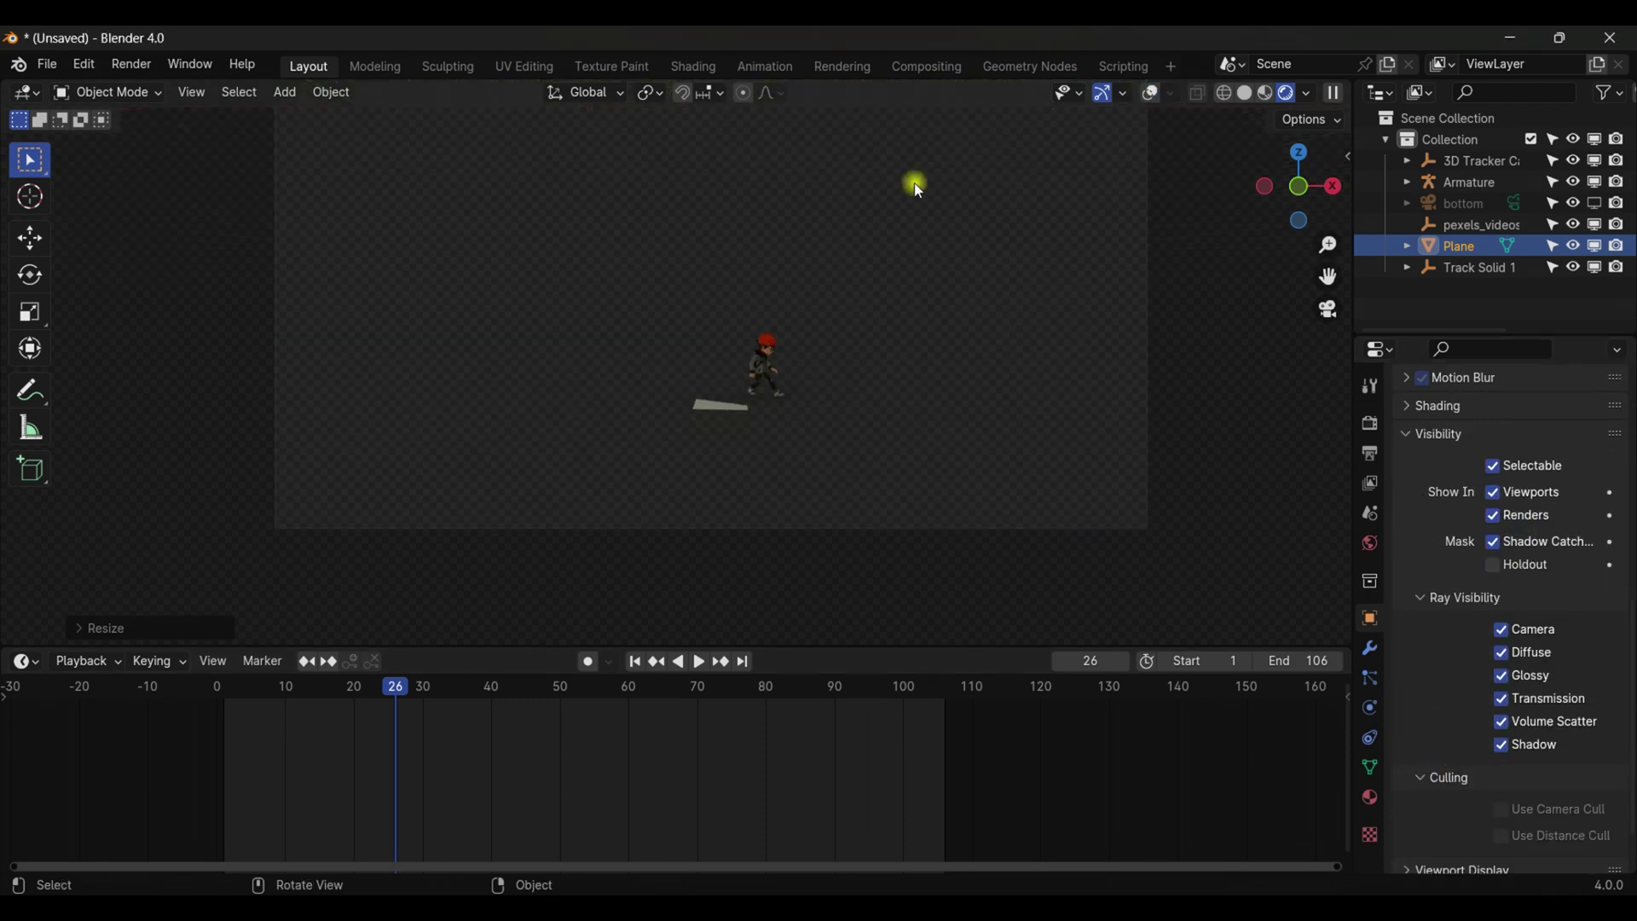
left_click(1153, 94)
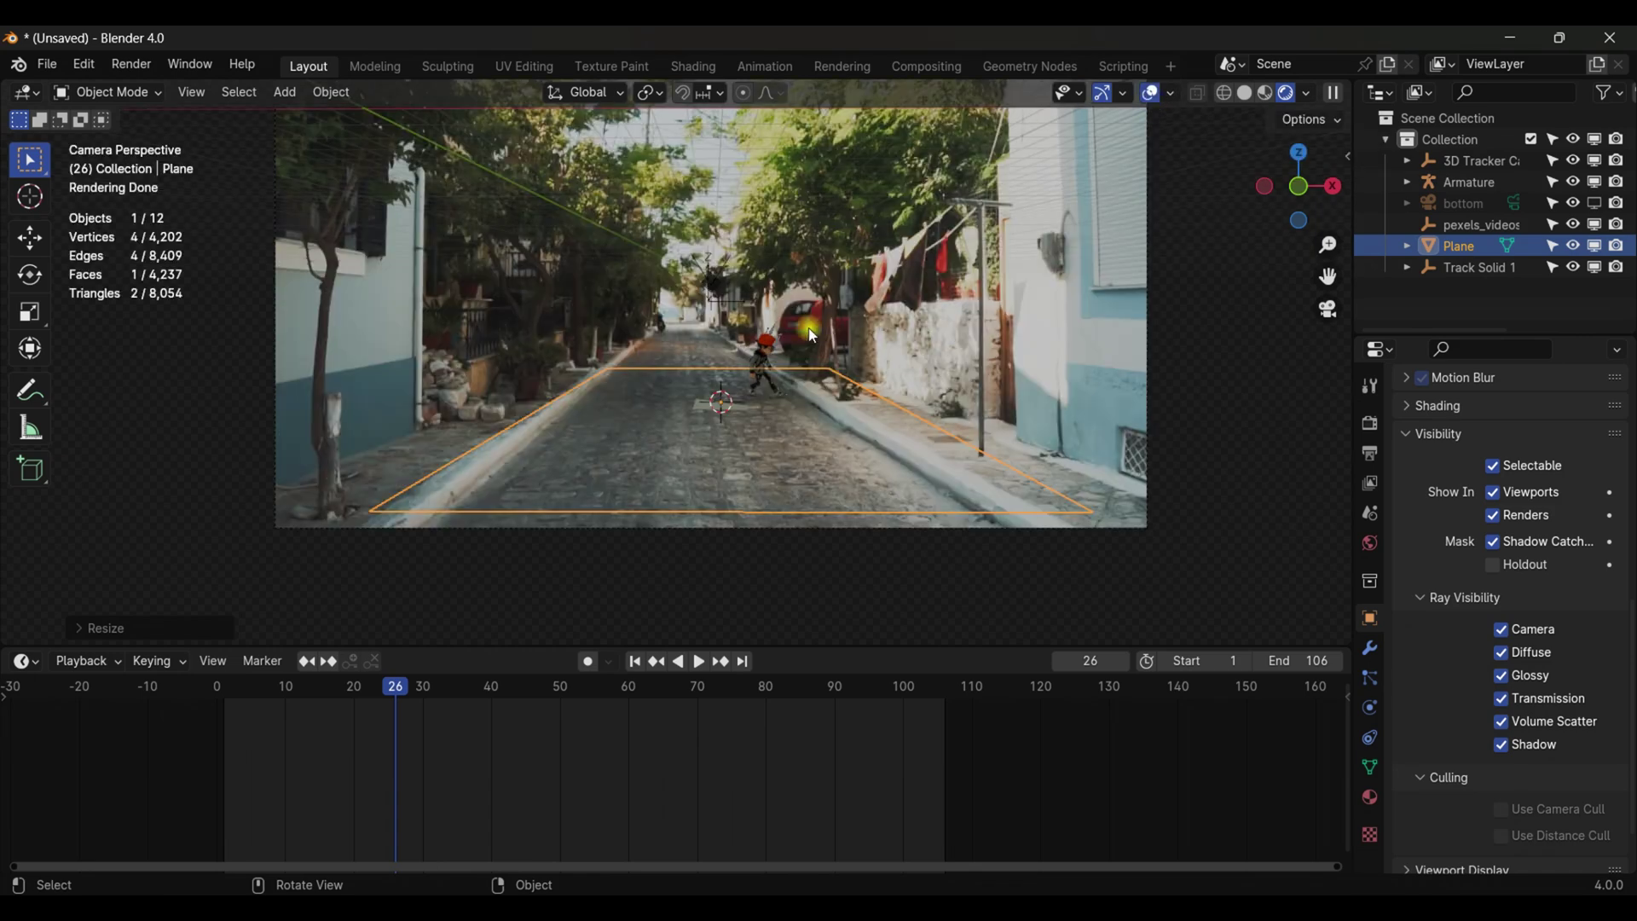
Step: Tilt the plane slightly around the X axis to follow the road
scroll(812, 334, "up", 3)
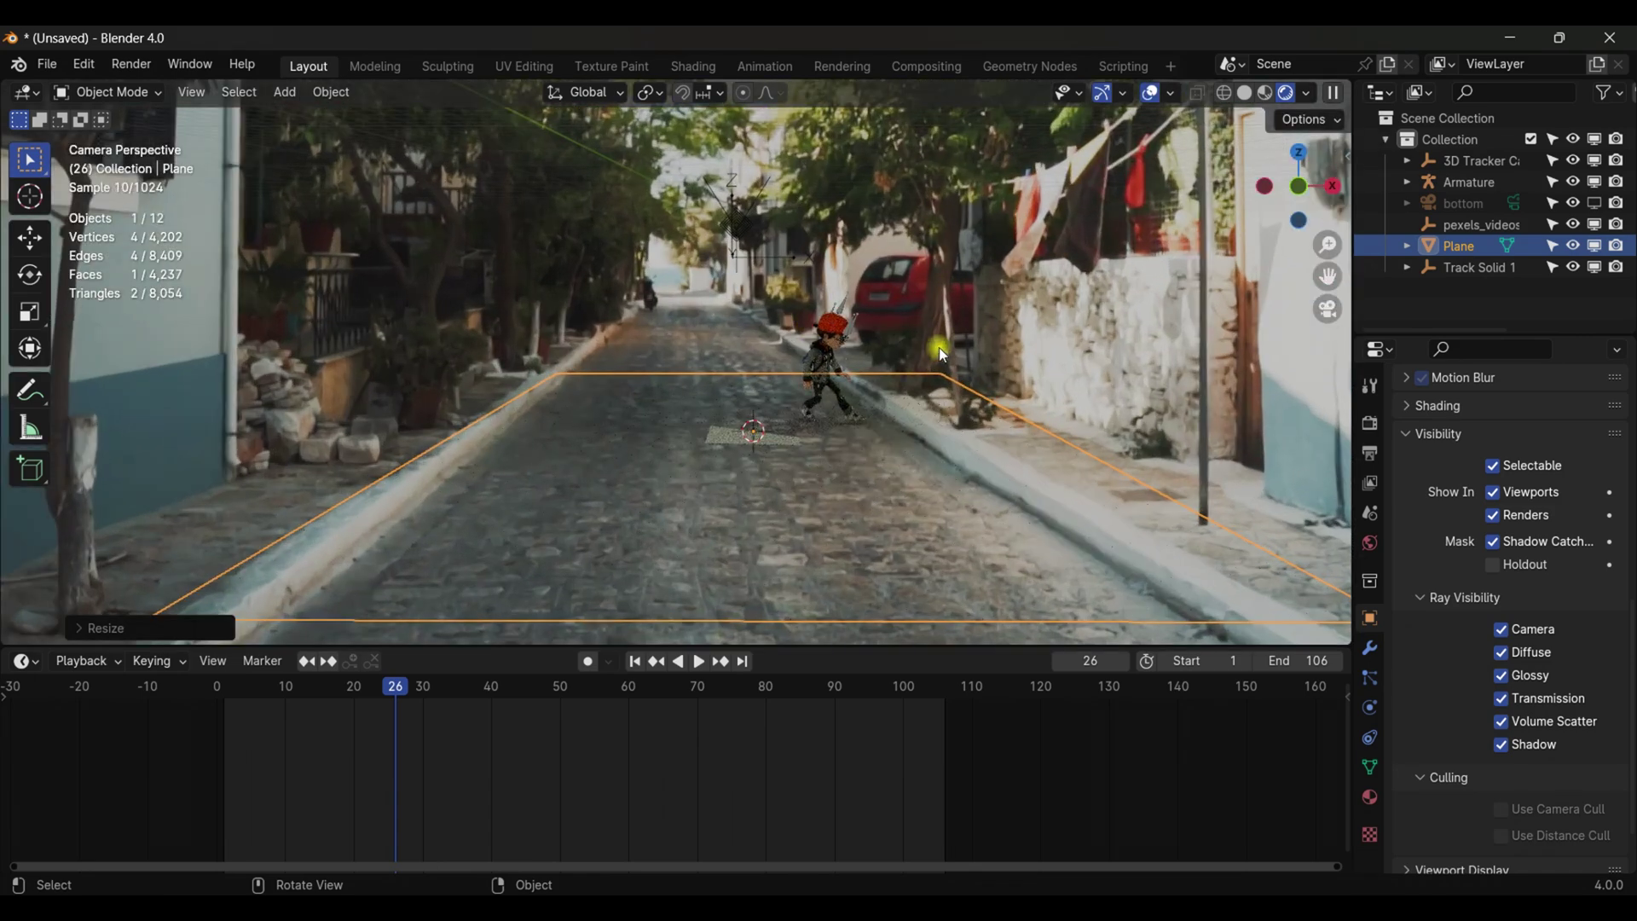
key("r")
key("x")
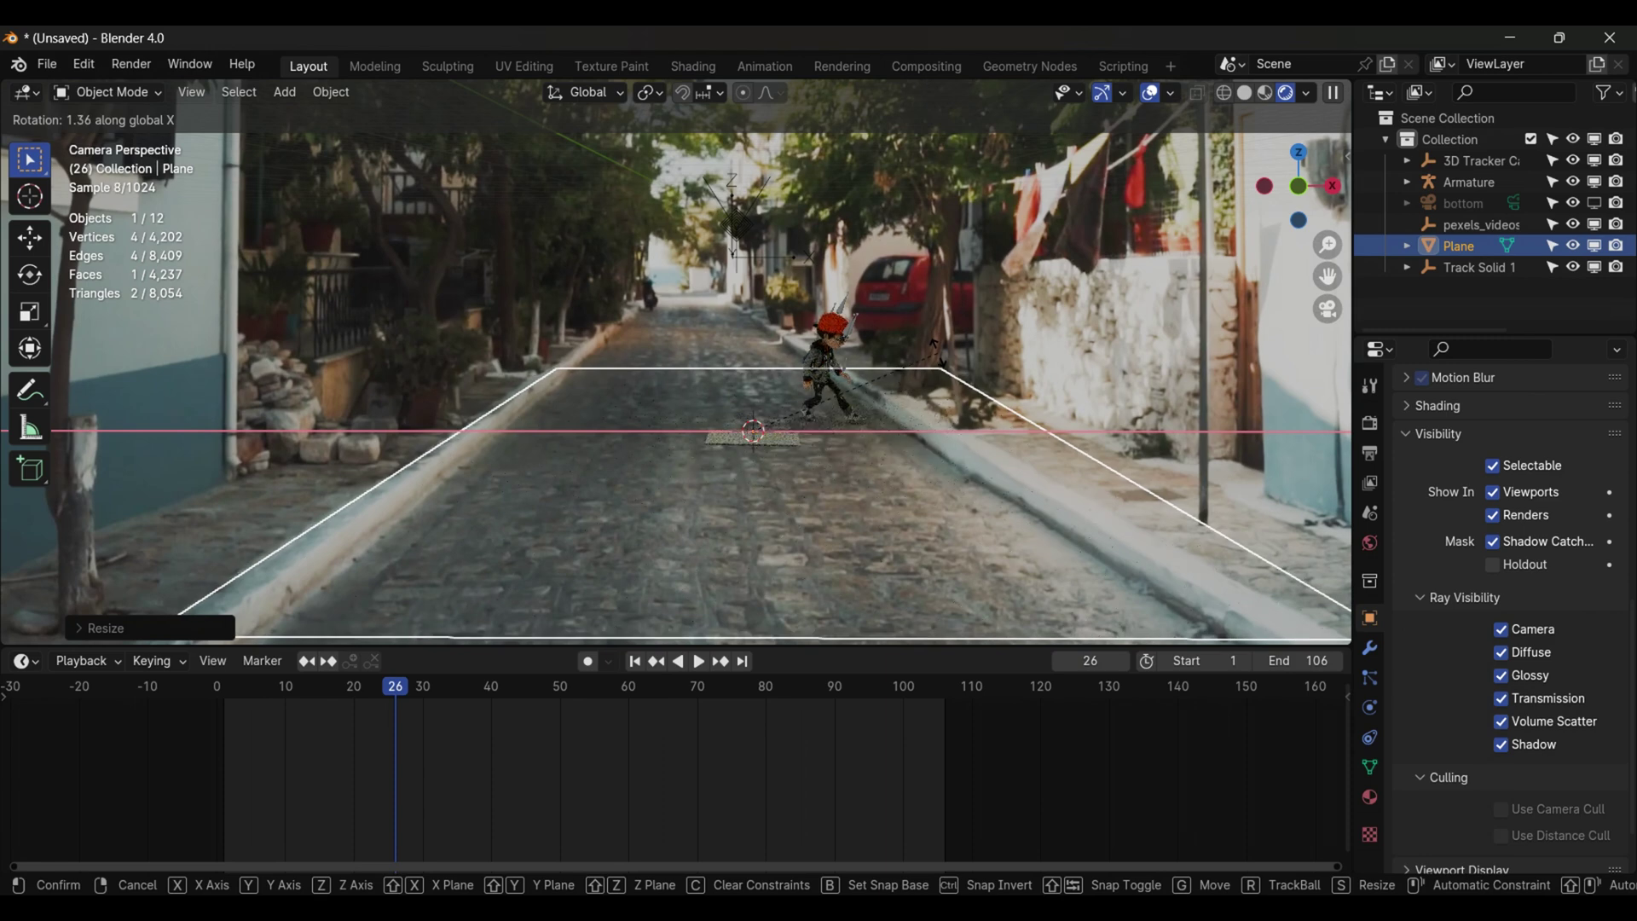
left_click(936, 347)
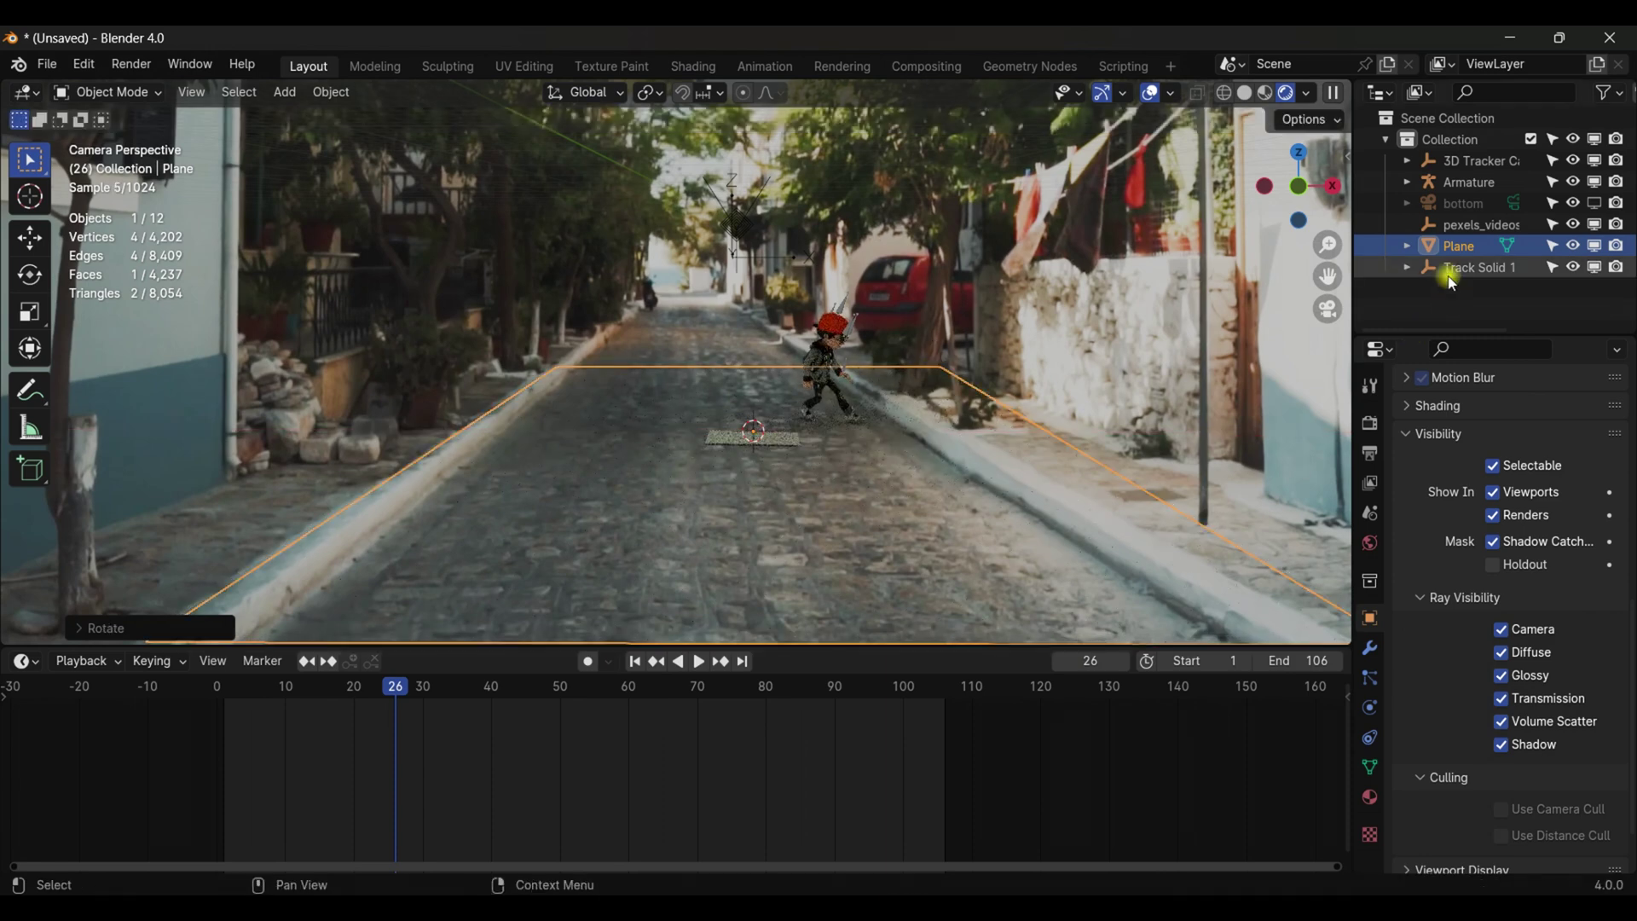
Step: Hide the Track object under Track Solid 1 from both viewport and render
left_click(1407, 267)
left_click(1429, 288)
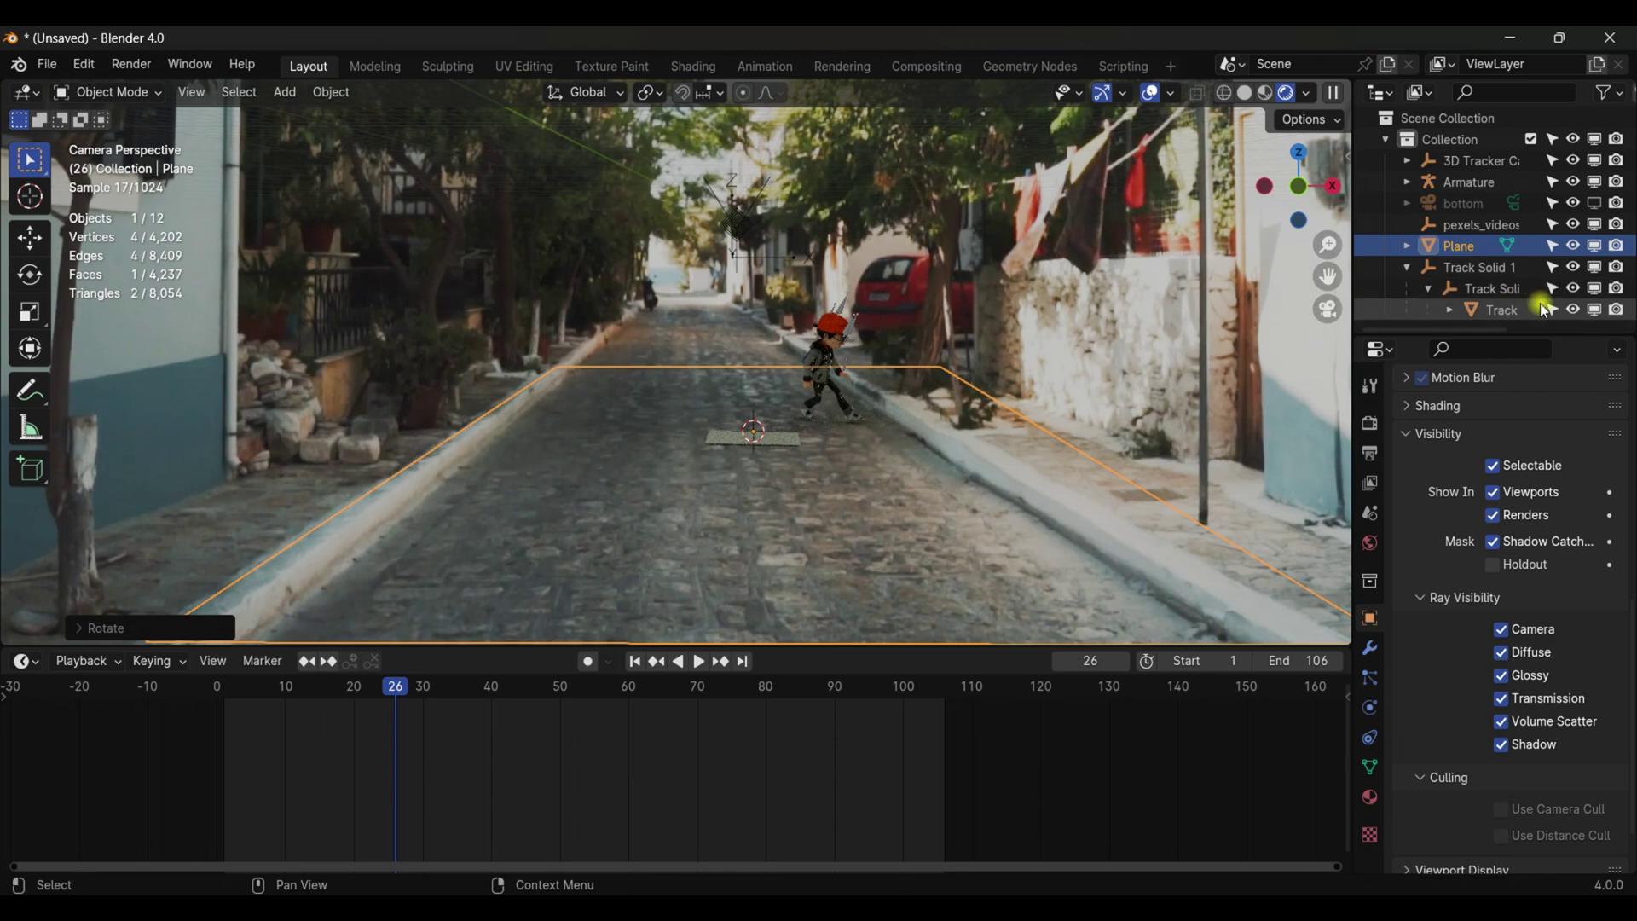
left_click(1574, 310)
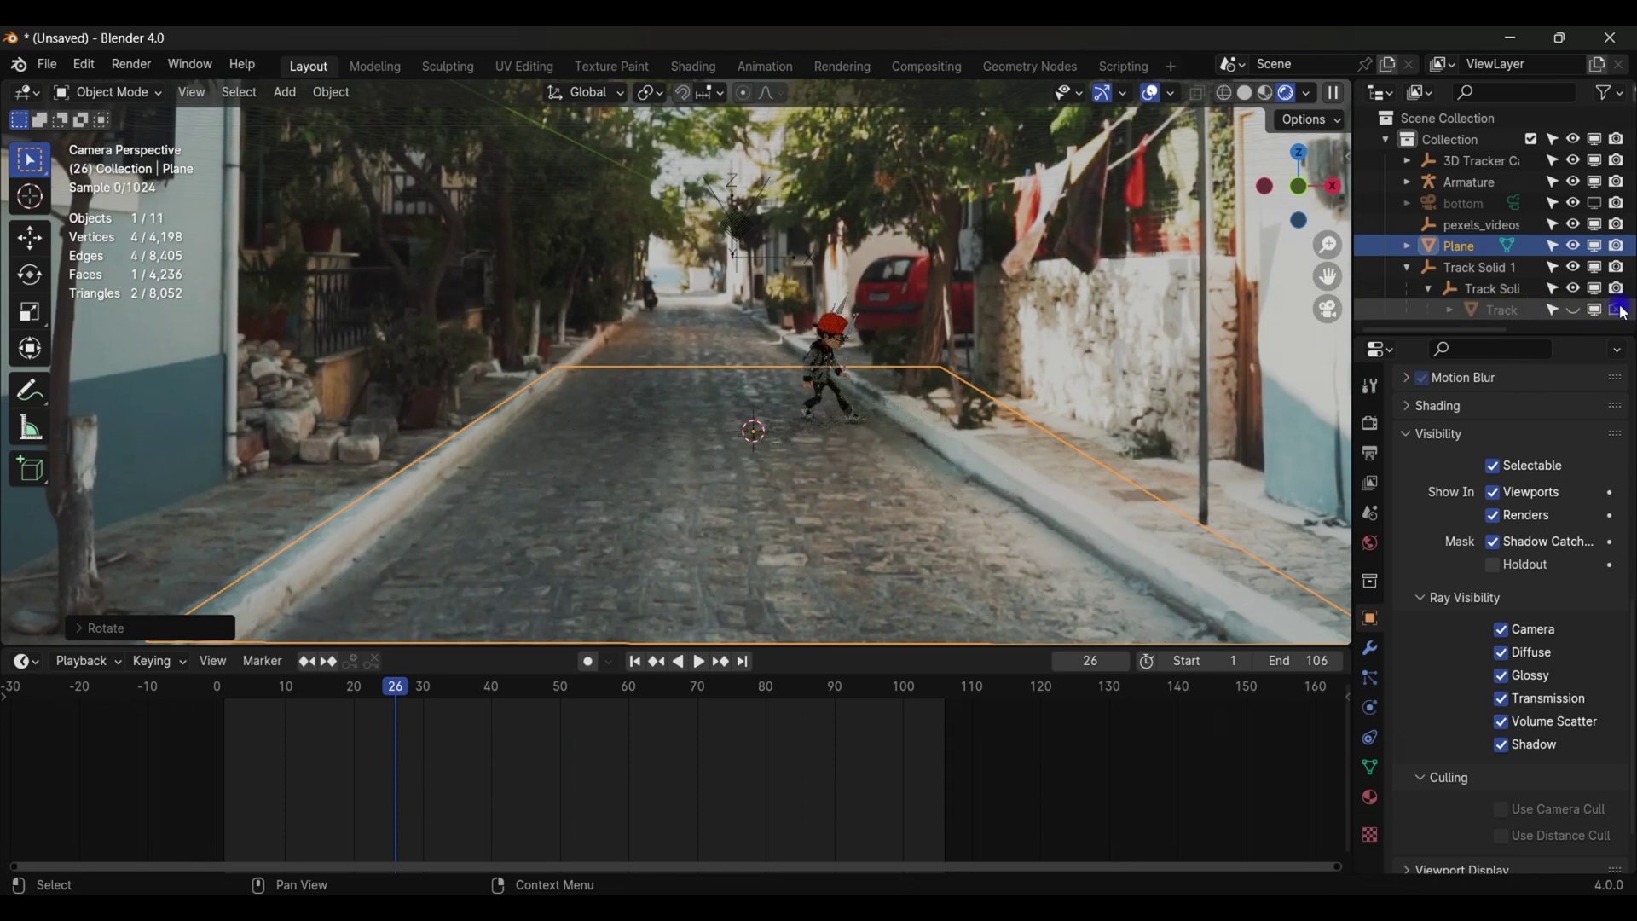
left_click(1620, 310)
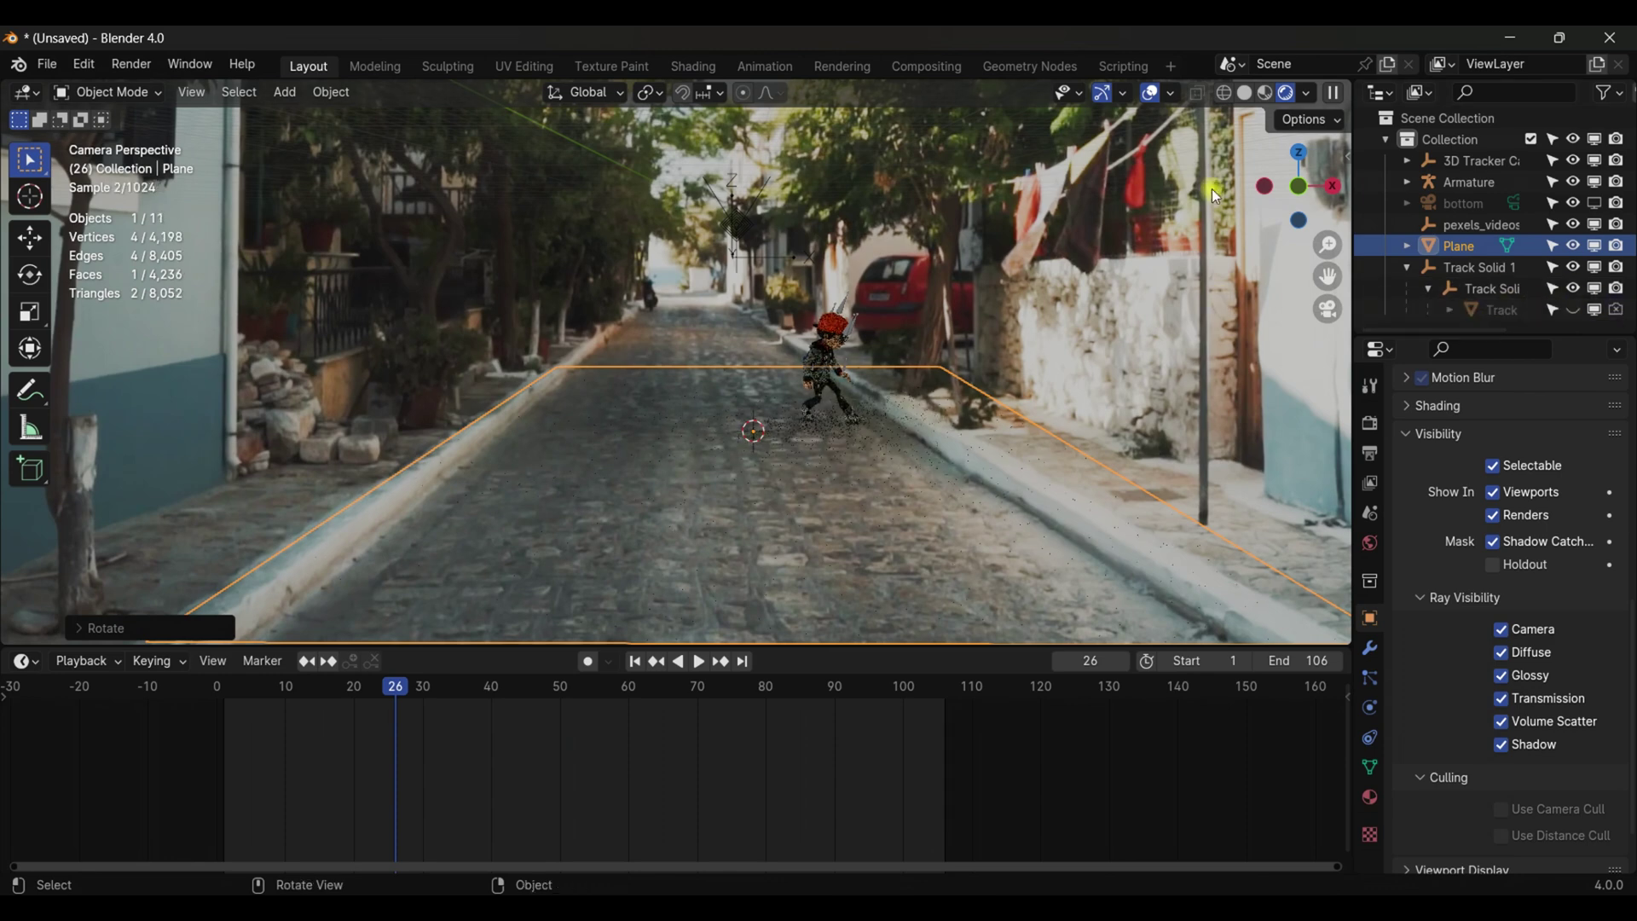
Step: Enable Transparent in the Cycles Film settings
left_click(1368, 424)
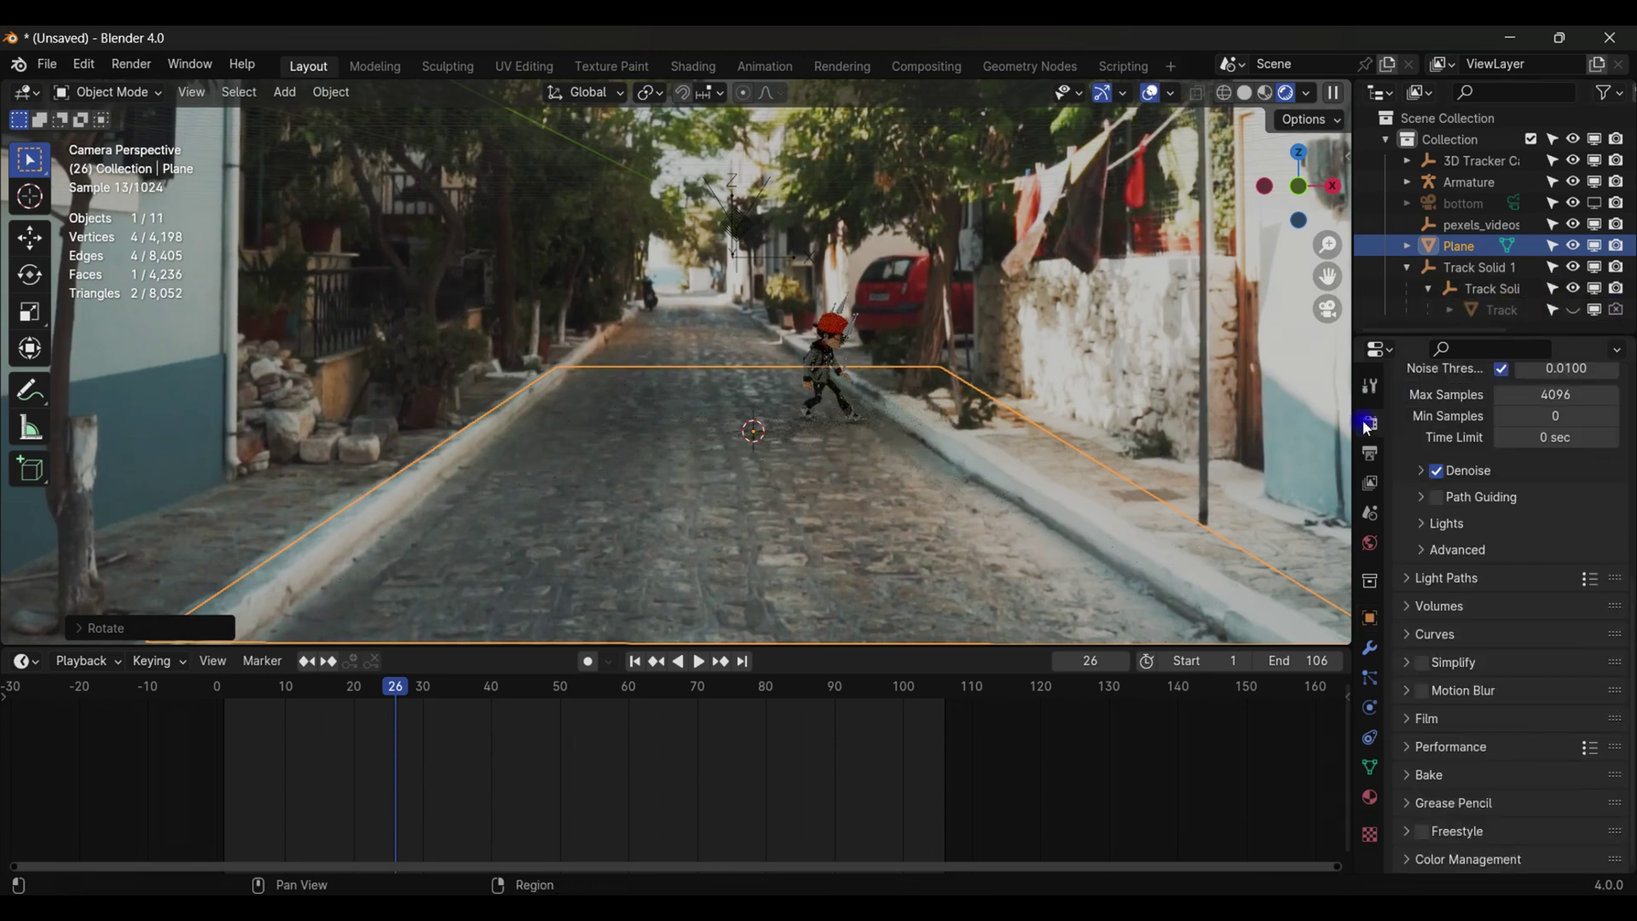
left_click(1427, 720)
scroll(1444, 745, "down", 4)
left_click(1437, 743)
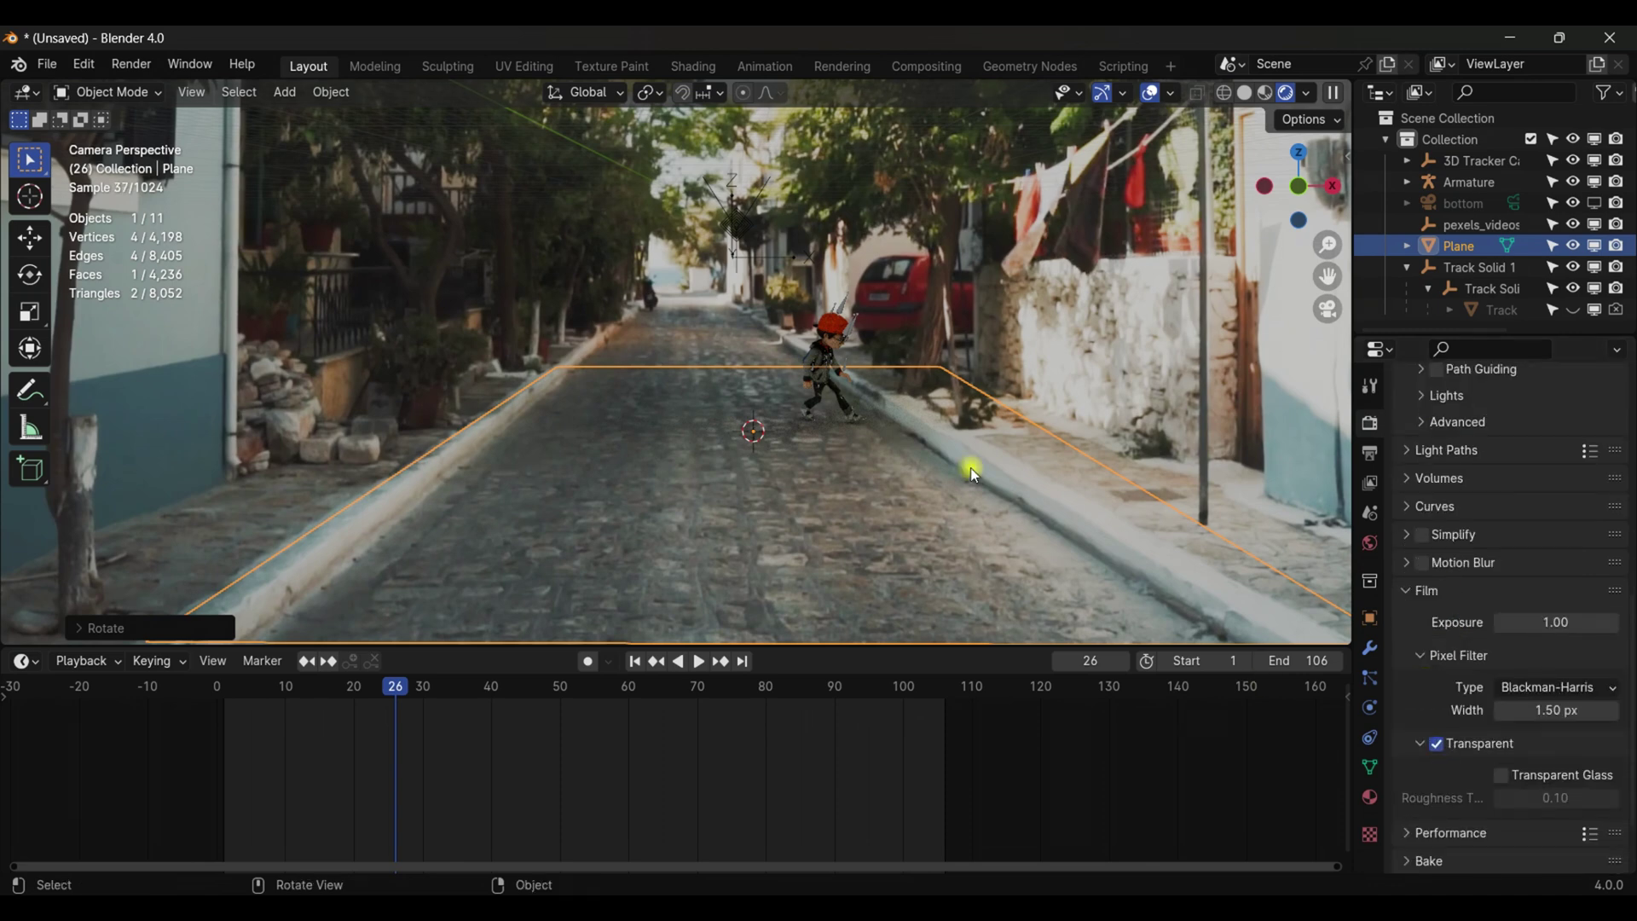
scroll(972, 465, "down", 3)
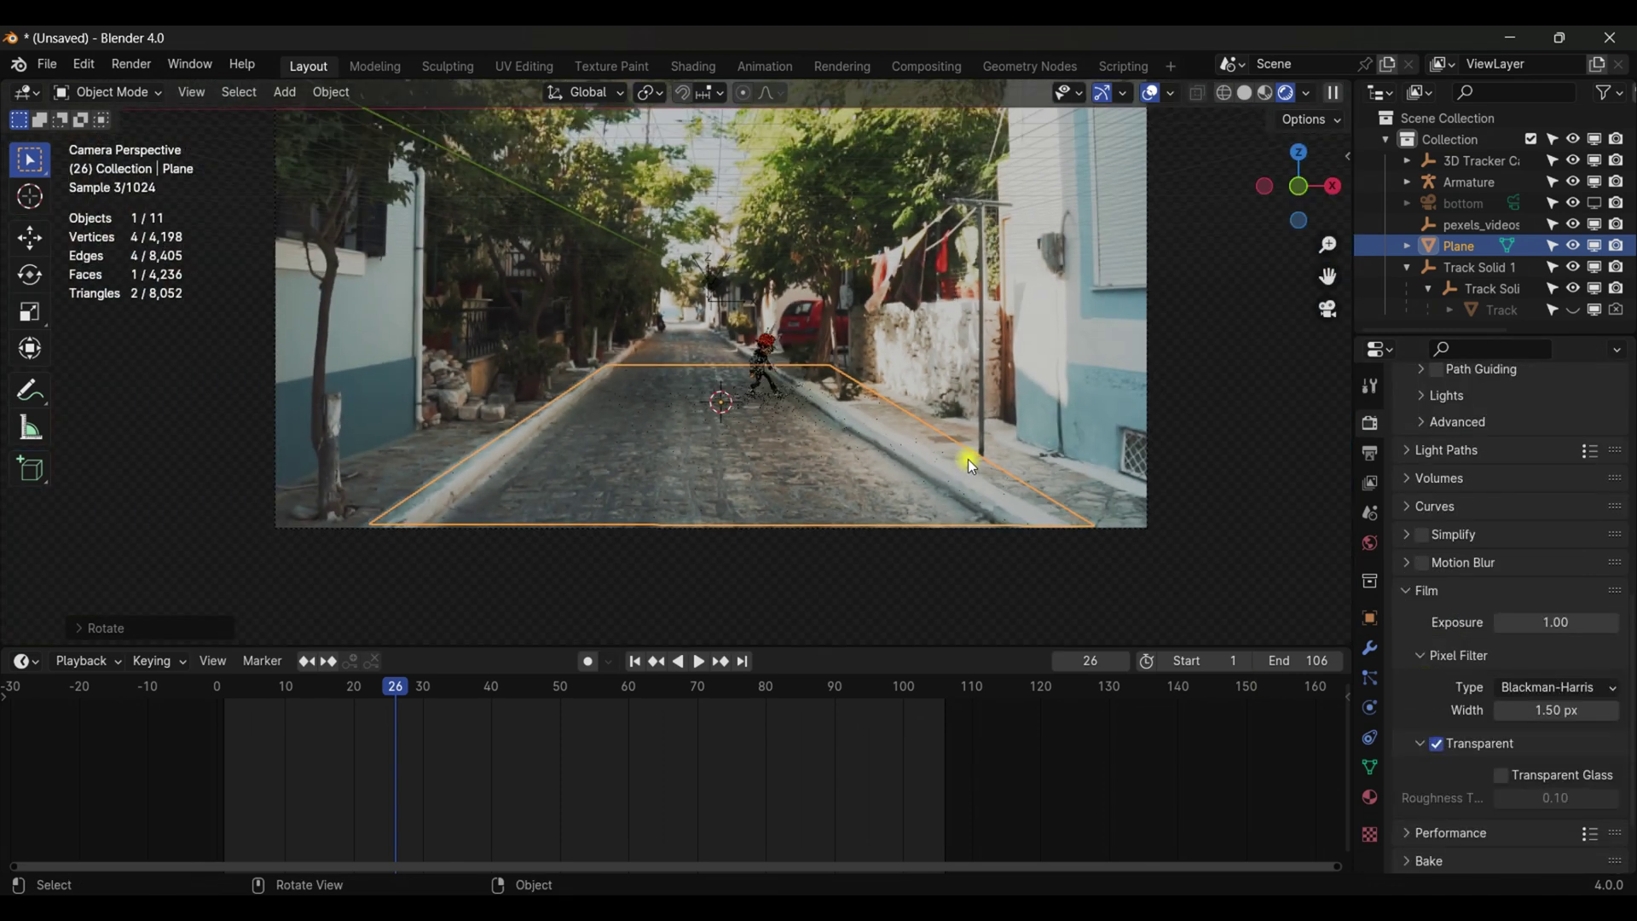
Step: Select the bottom object, then the 3D Tracker Camera, and show its Camera data settings
left_click(1450, 208)
scroll(1058, 284, "down", 1)
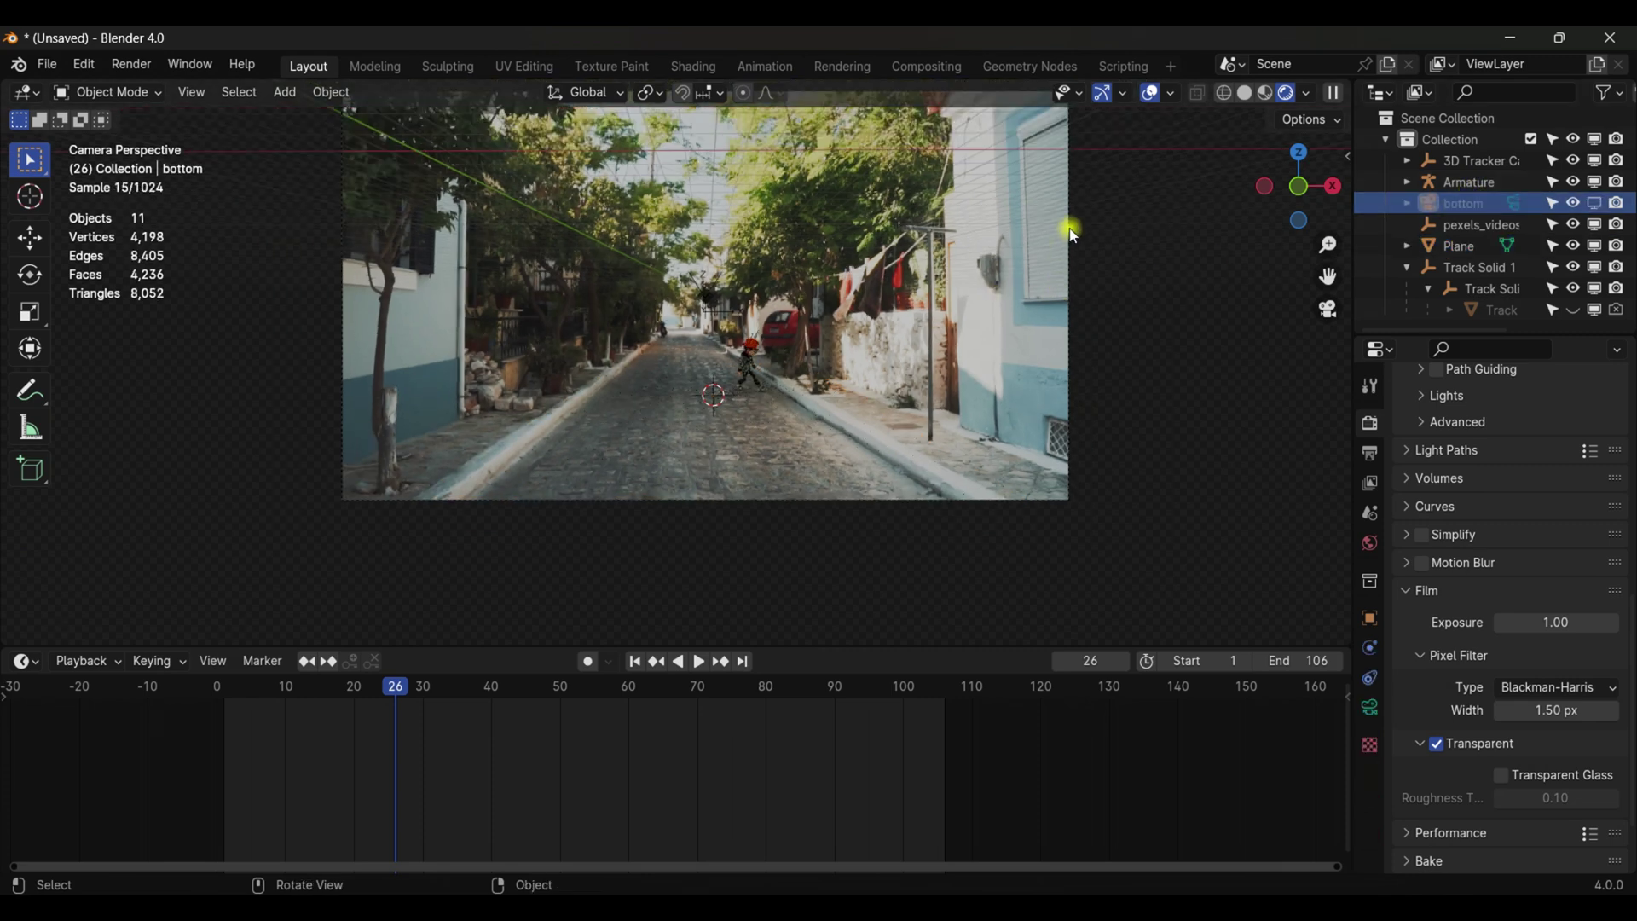
left_click(1071, 231)
left_click(1371, 708)
scroll(1418, 673, "down", 2)
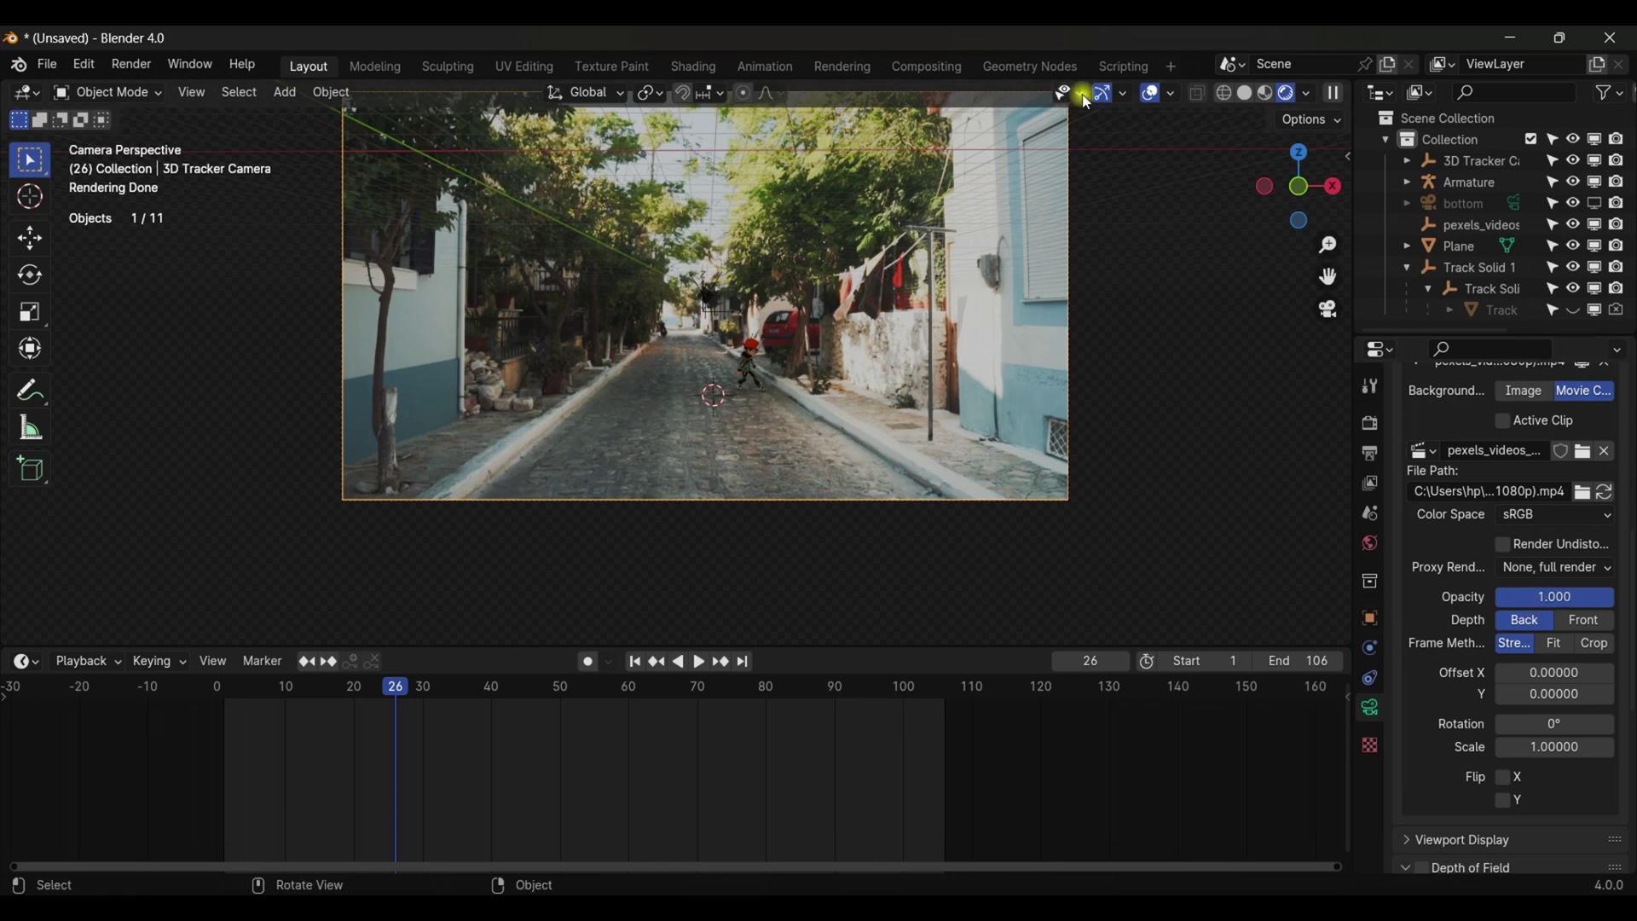
Step: Turn off Text Info in the viewport overlays
left_click(1168, 93)
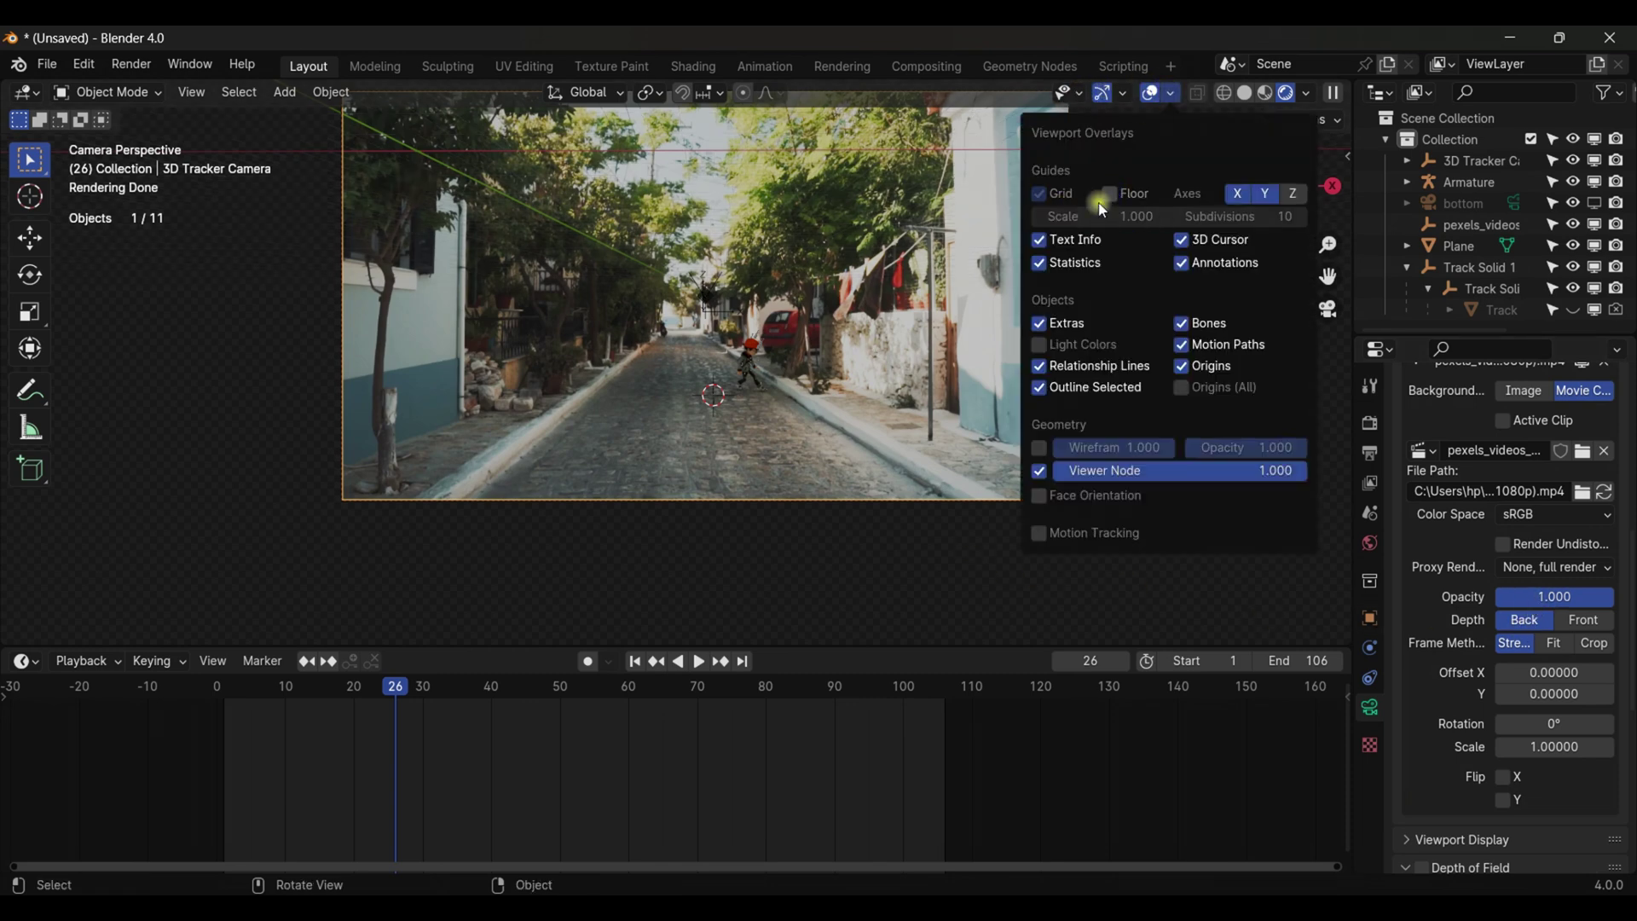
left_click(1042, 241)
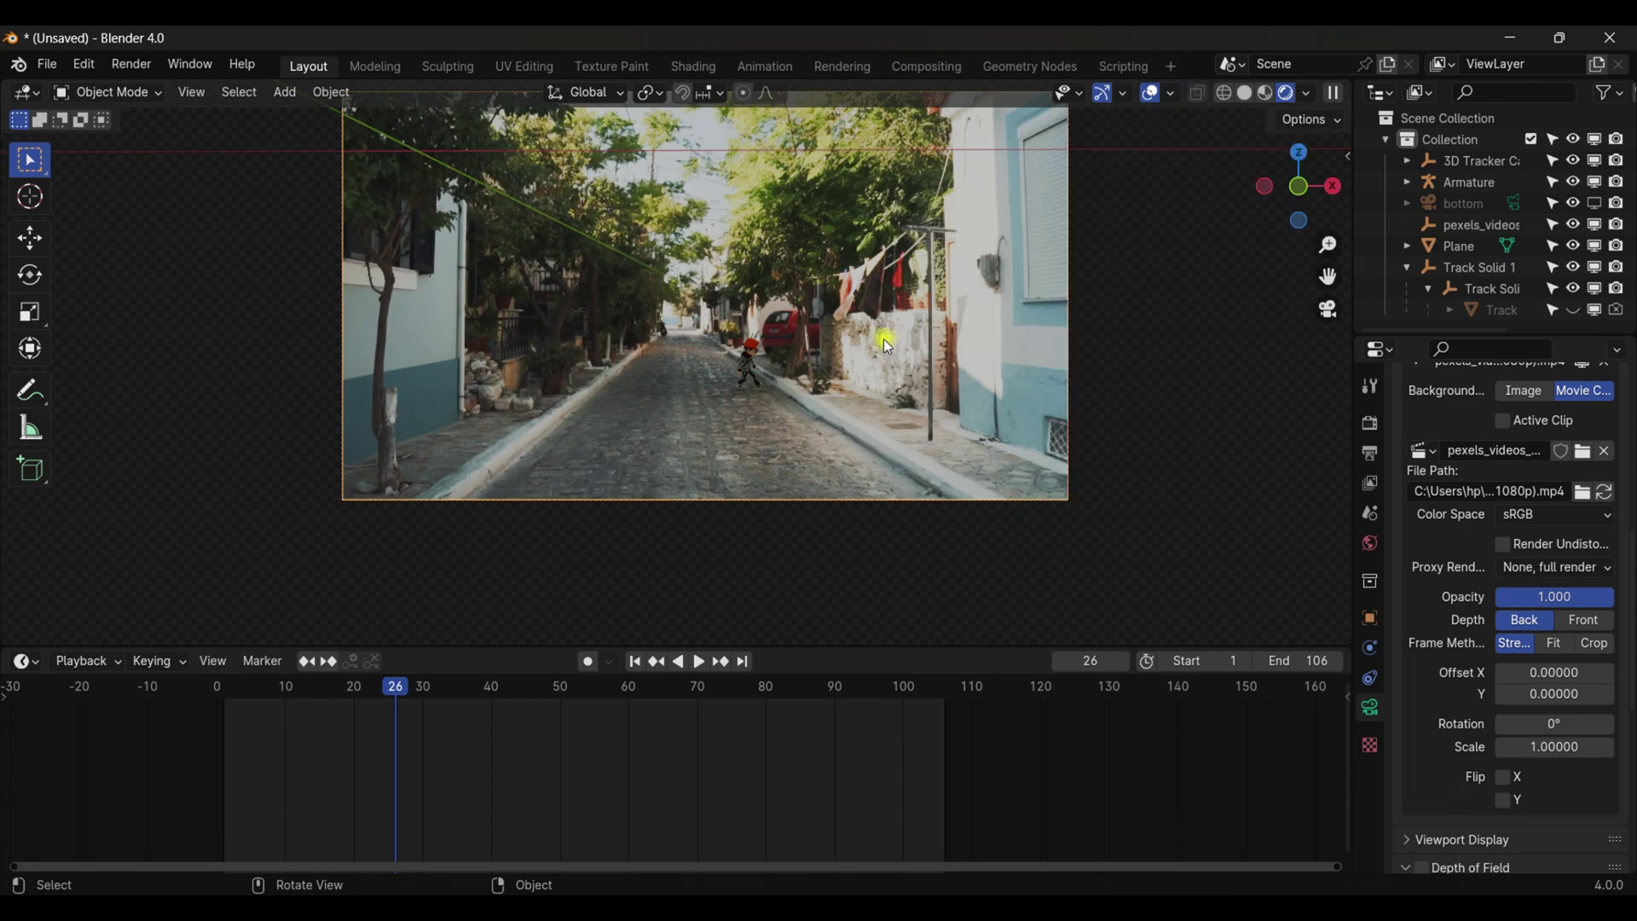
scroll(884, 339, "up", 2)
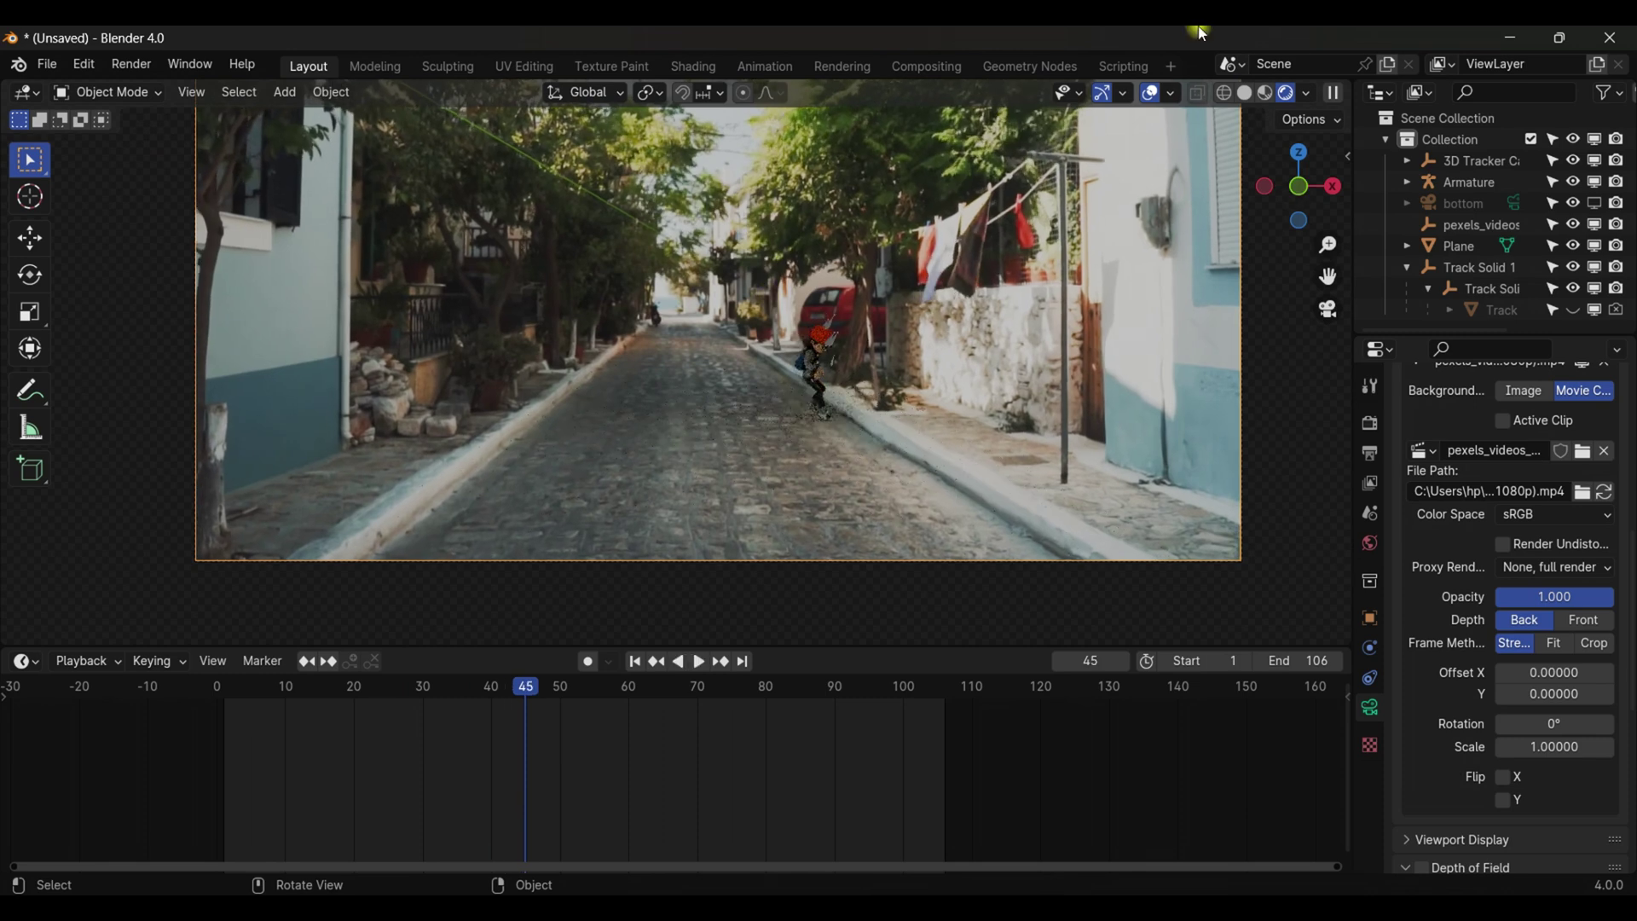
Step: Switch to Material Preview, hide the ground plane, and play the animation over the footage
key("z")
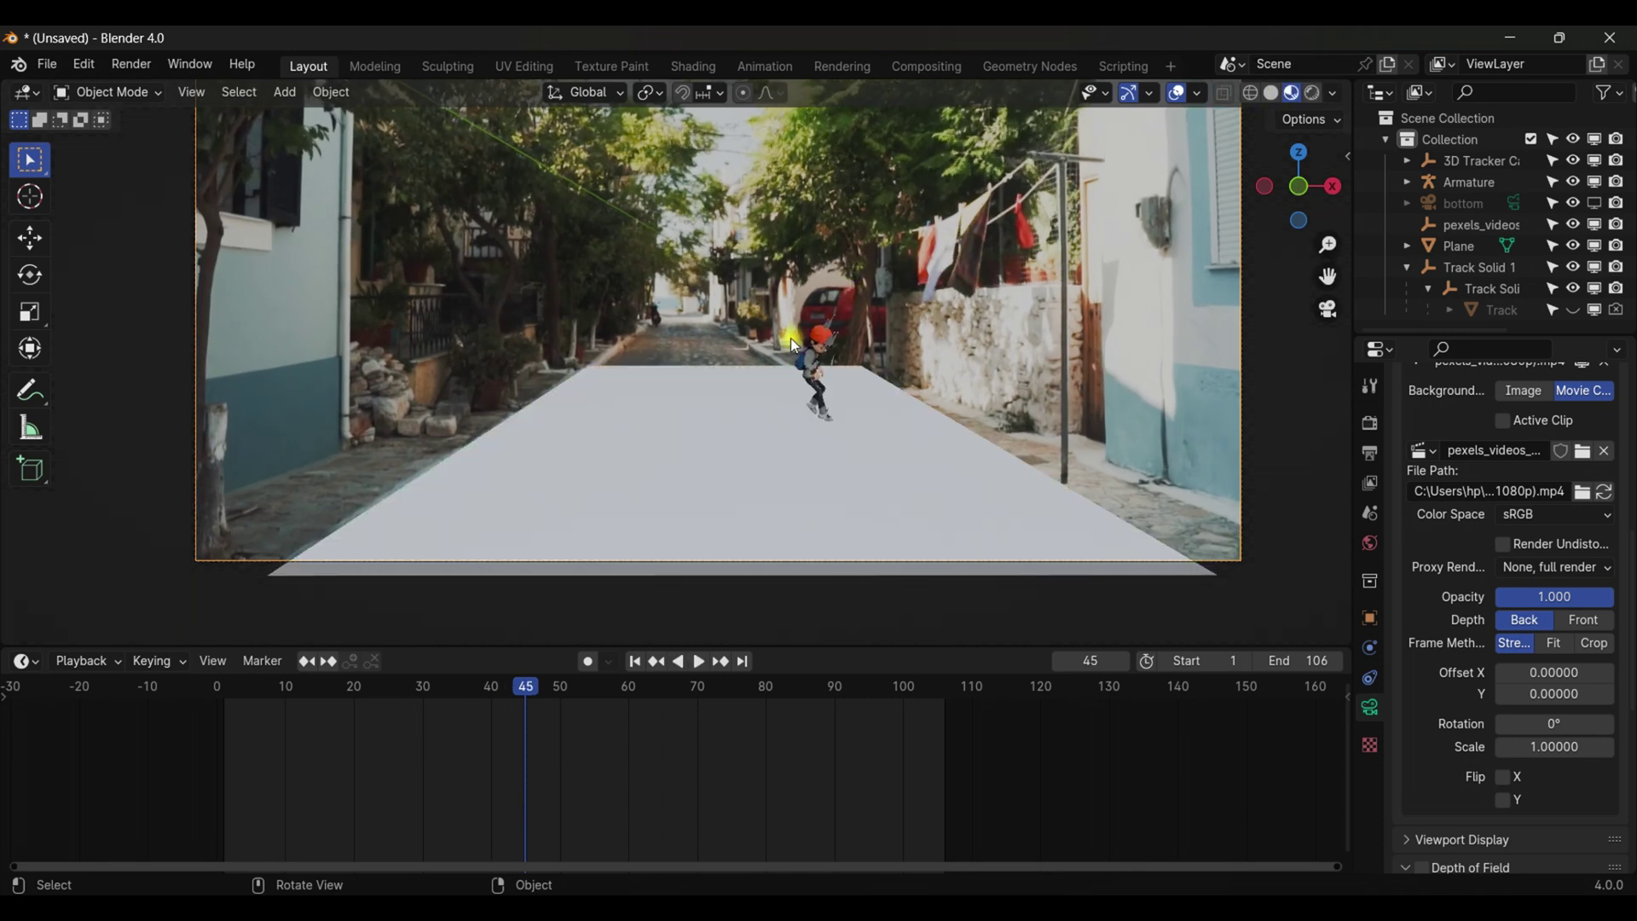
left_click(743, 414)
key("h")
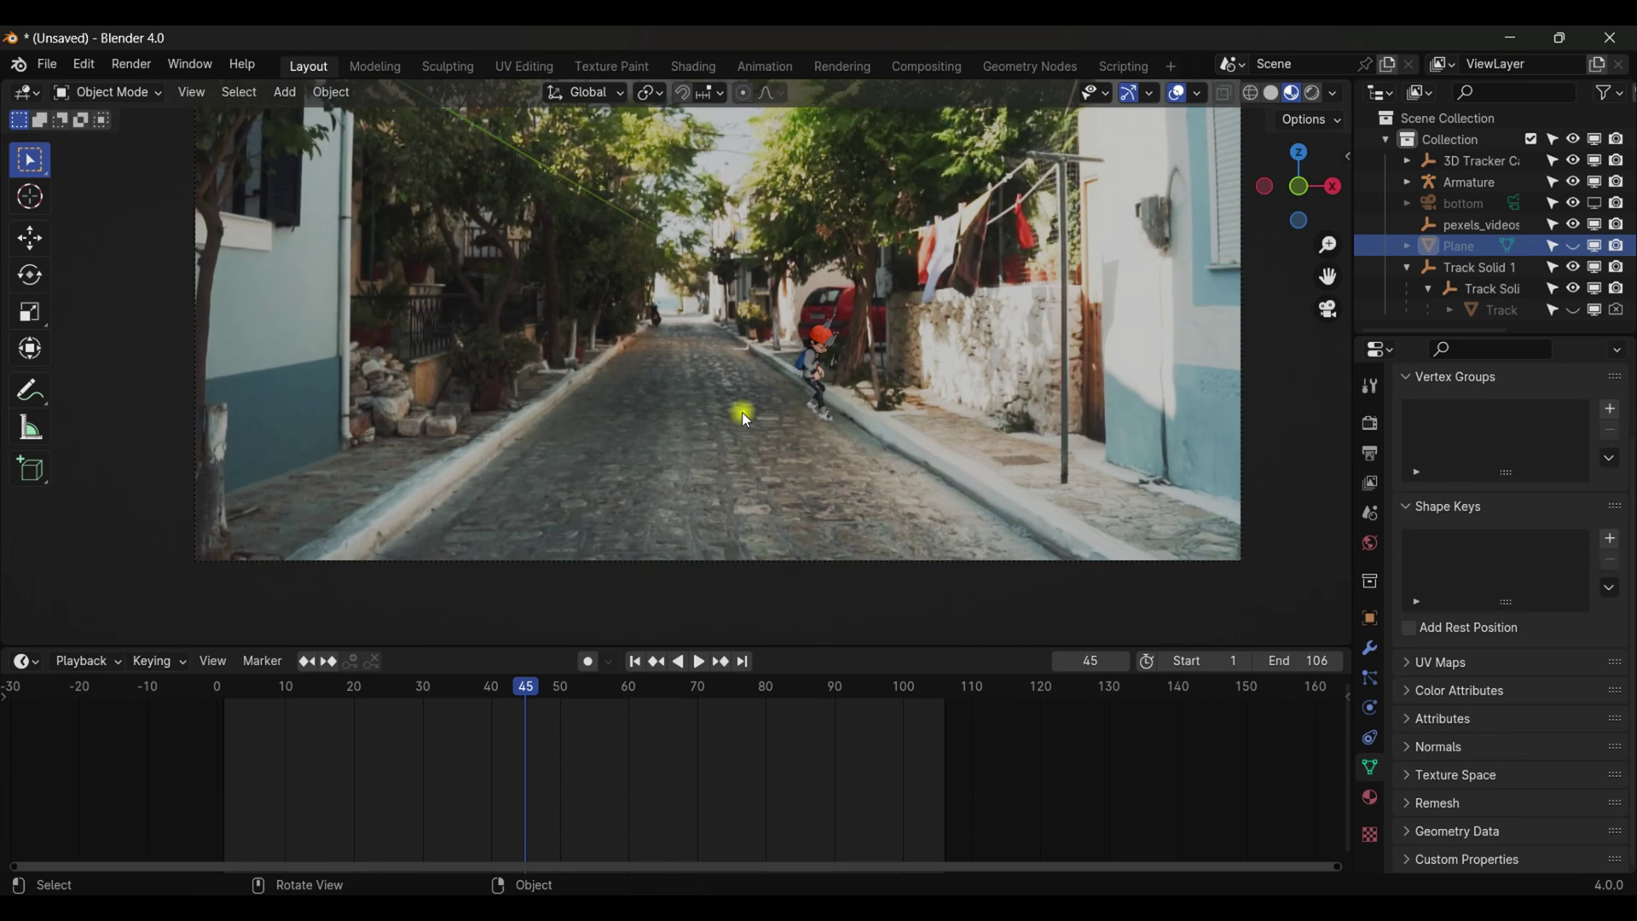
key("space")
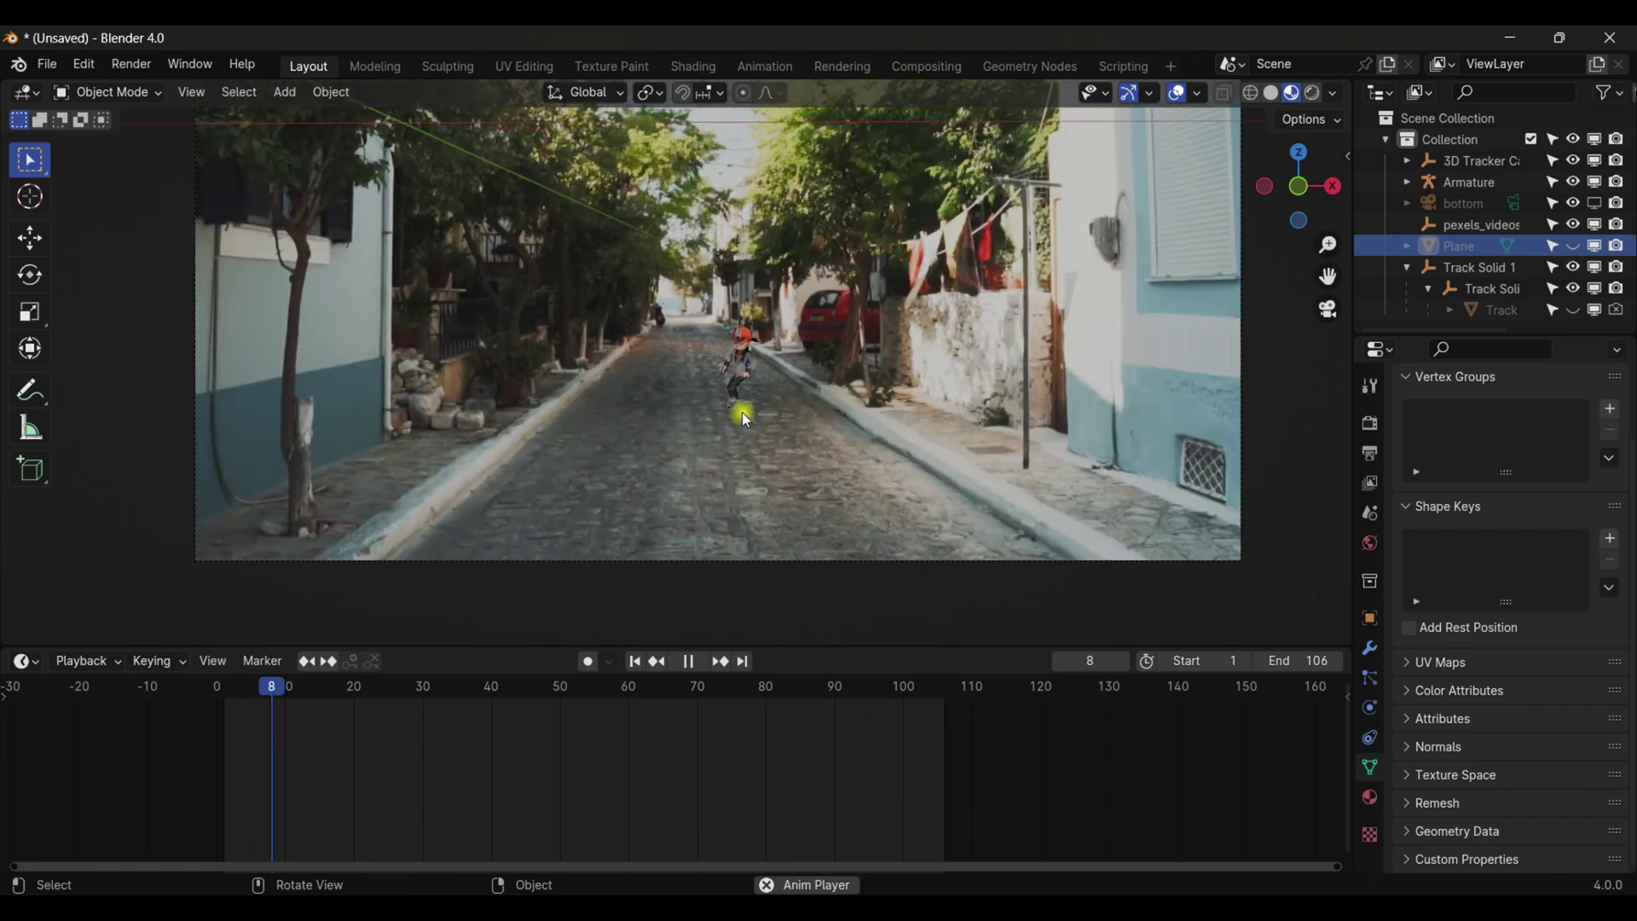
key("space")
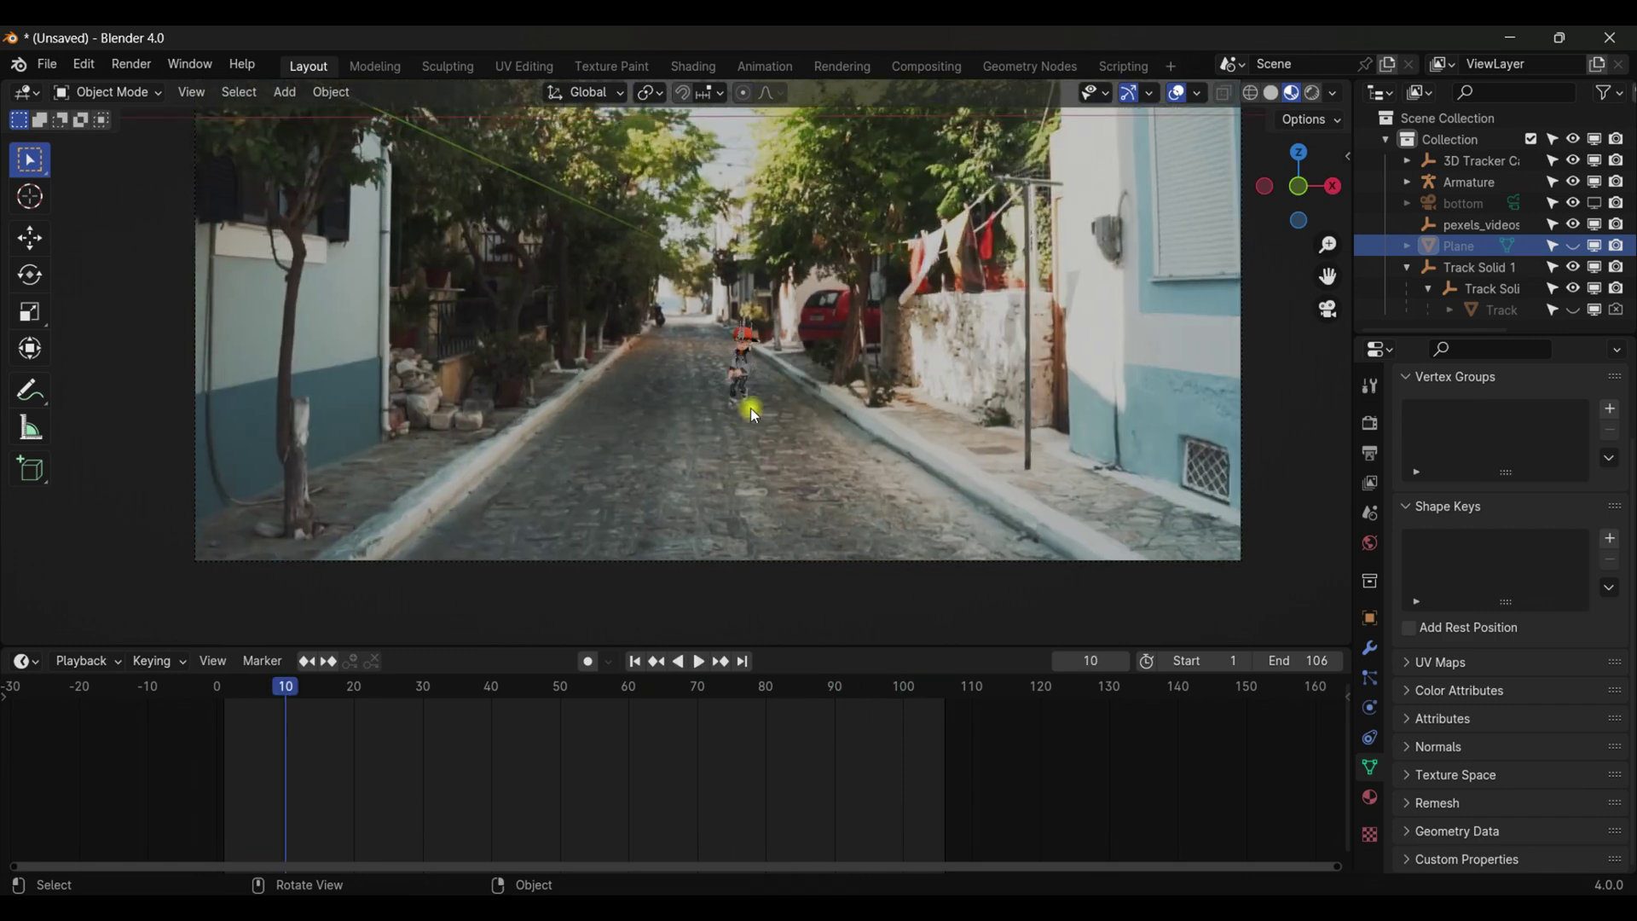
Step: Move the character's armature left along X and replay the animation from frame 1
left_click(734, 353)
scroll(706, 391, "up", 5)
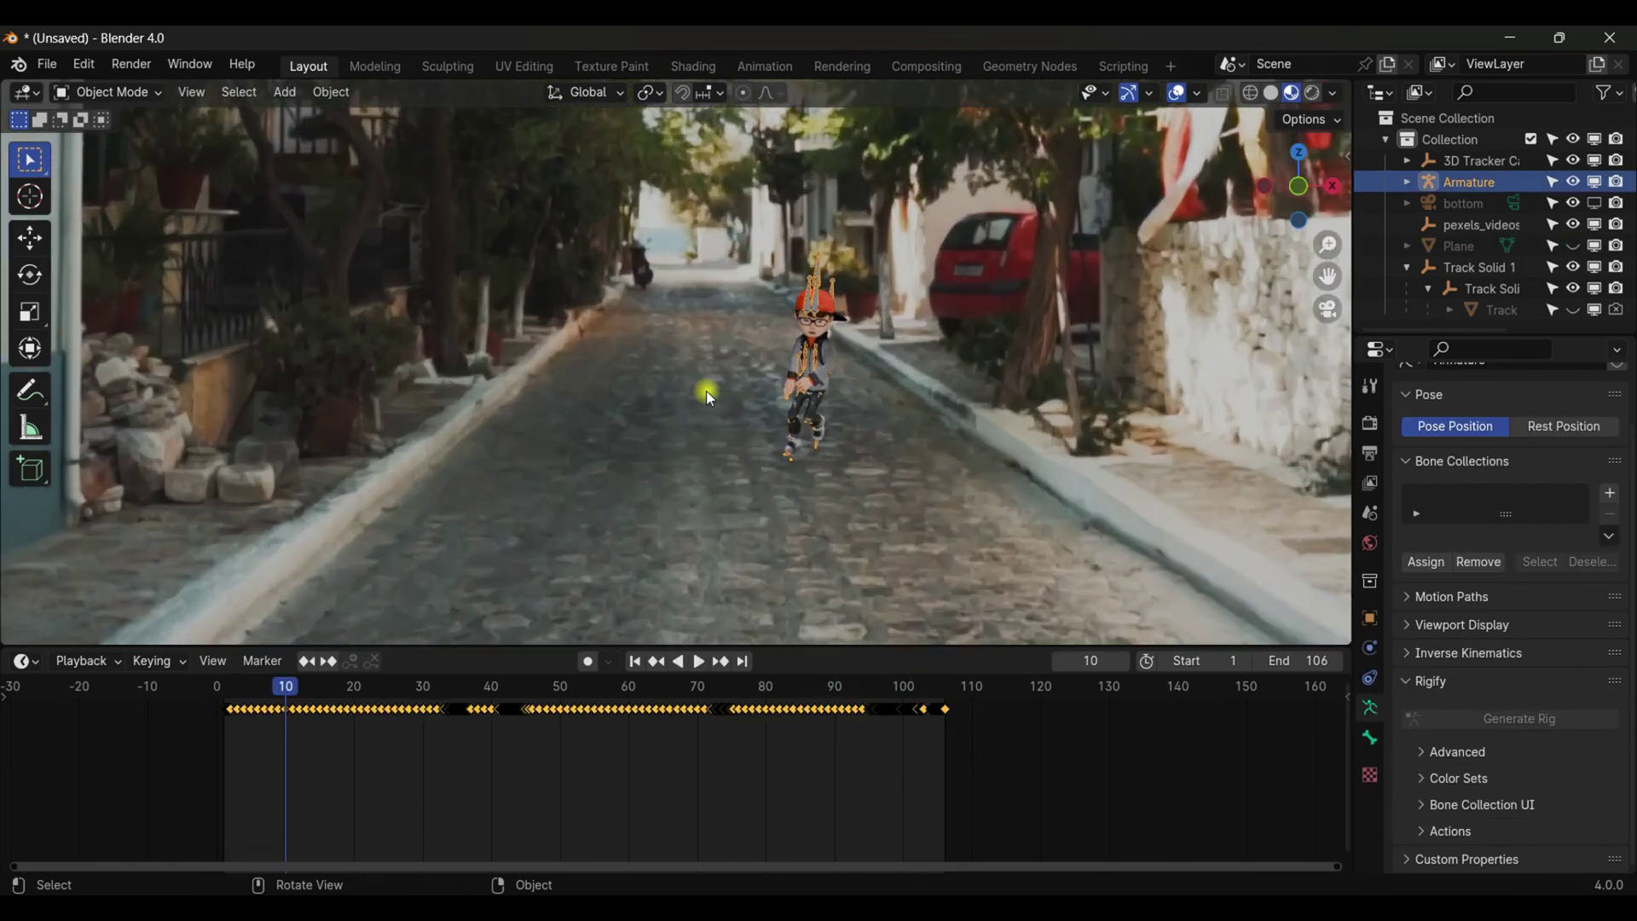
key("g")
key("x")
left_click(789, 395)
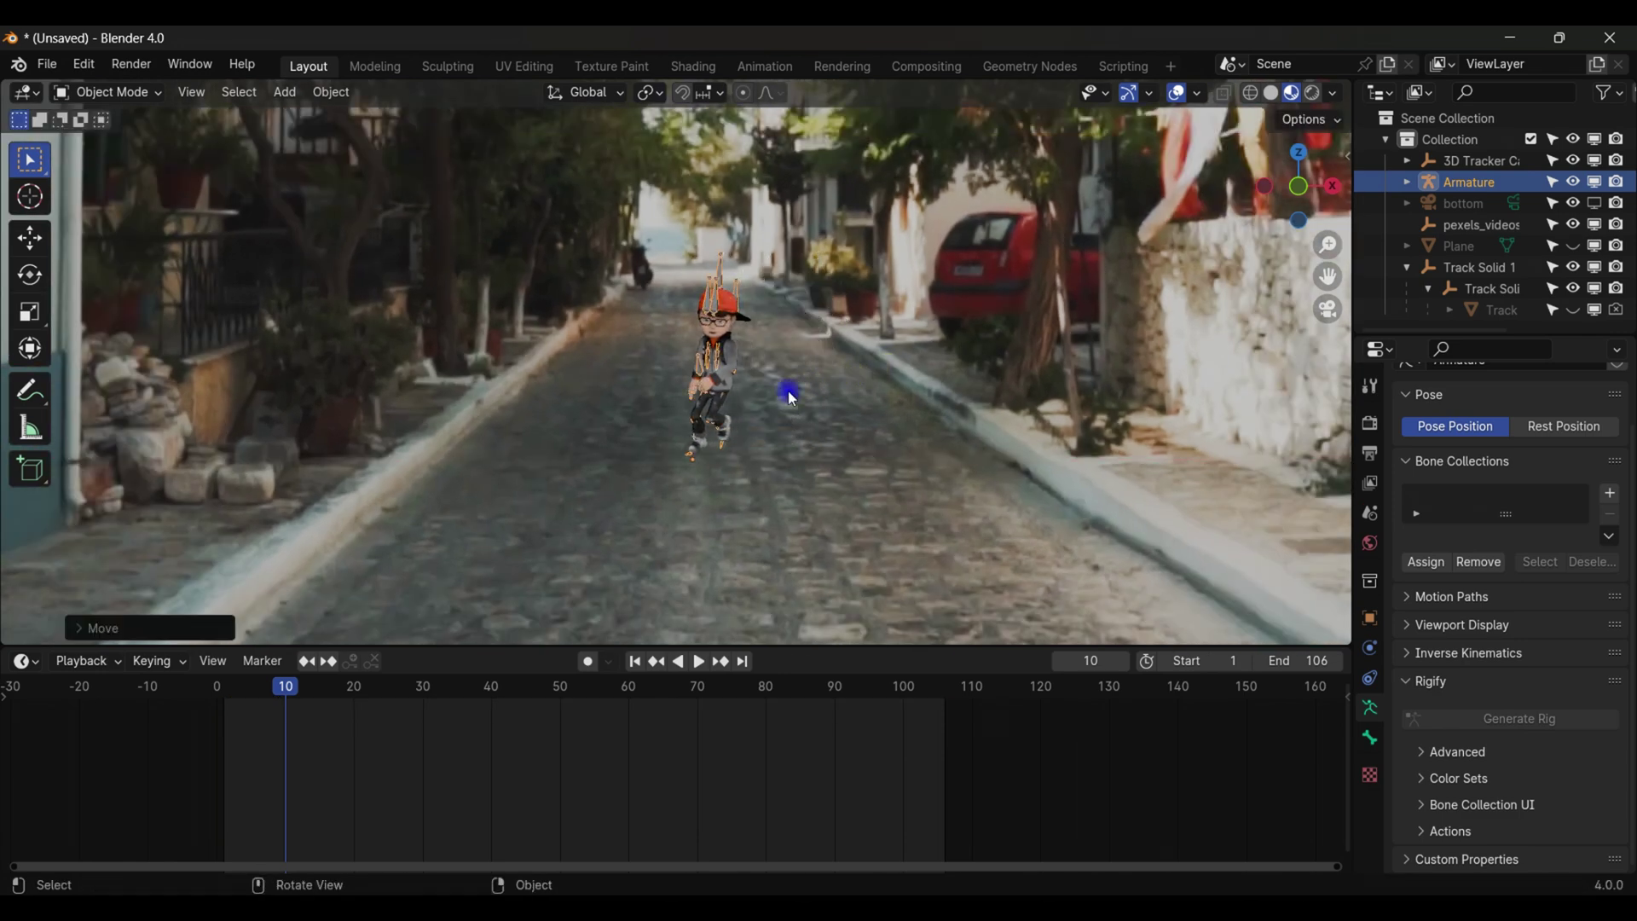
left_click(635, 662)
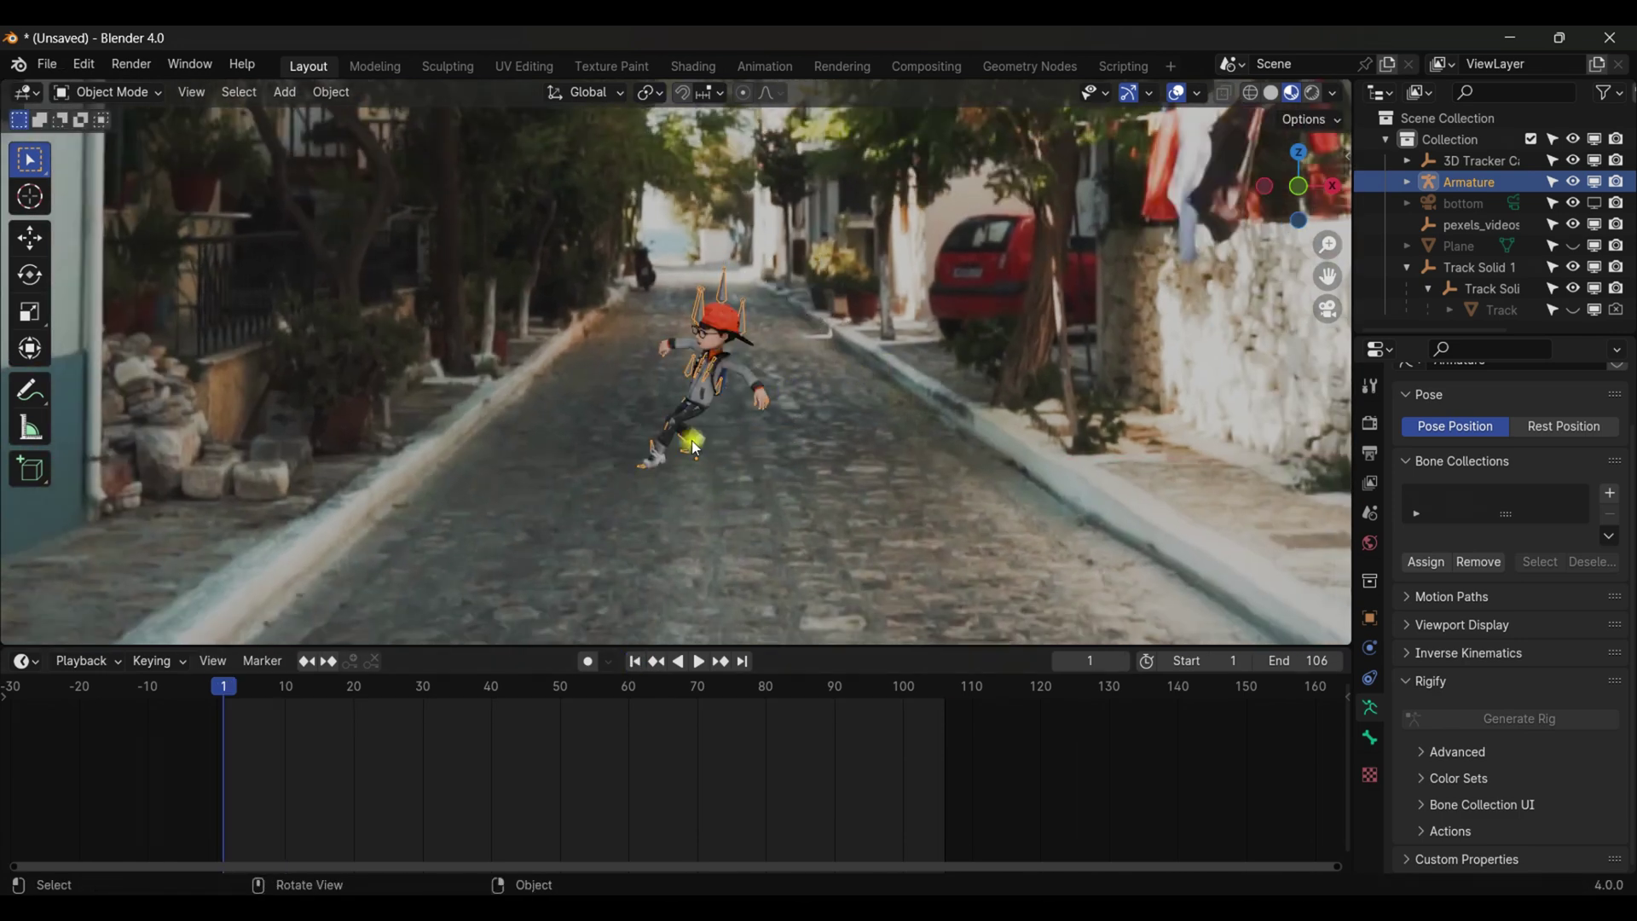
key("space")
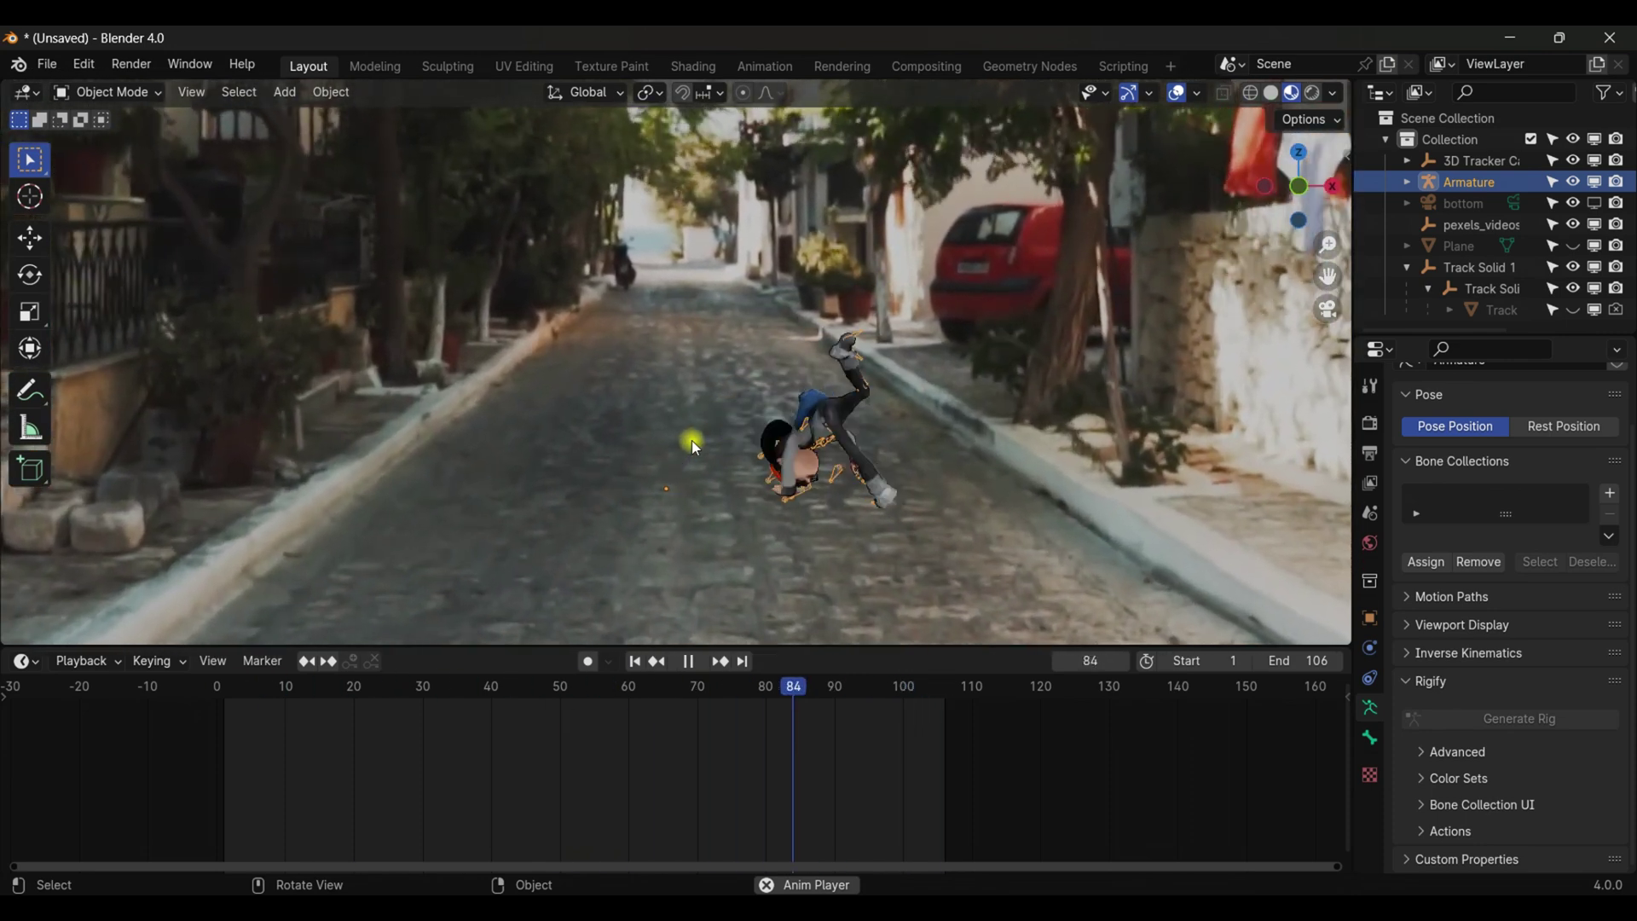
key("space")
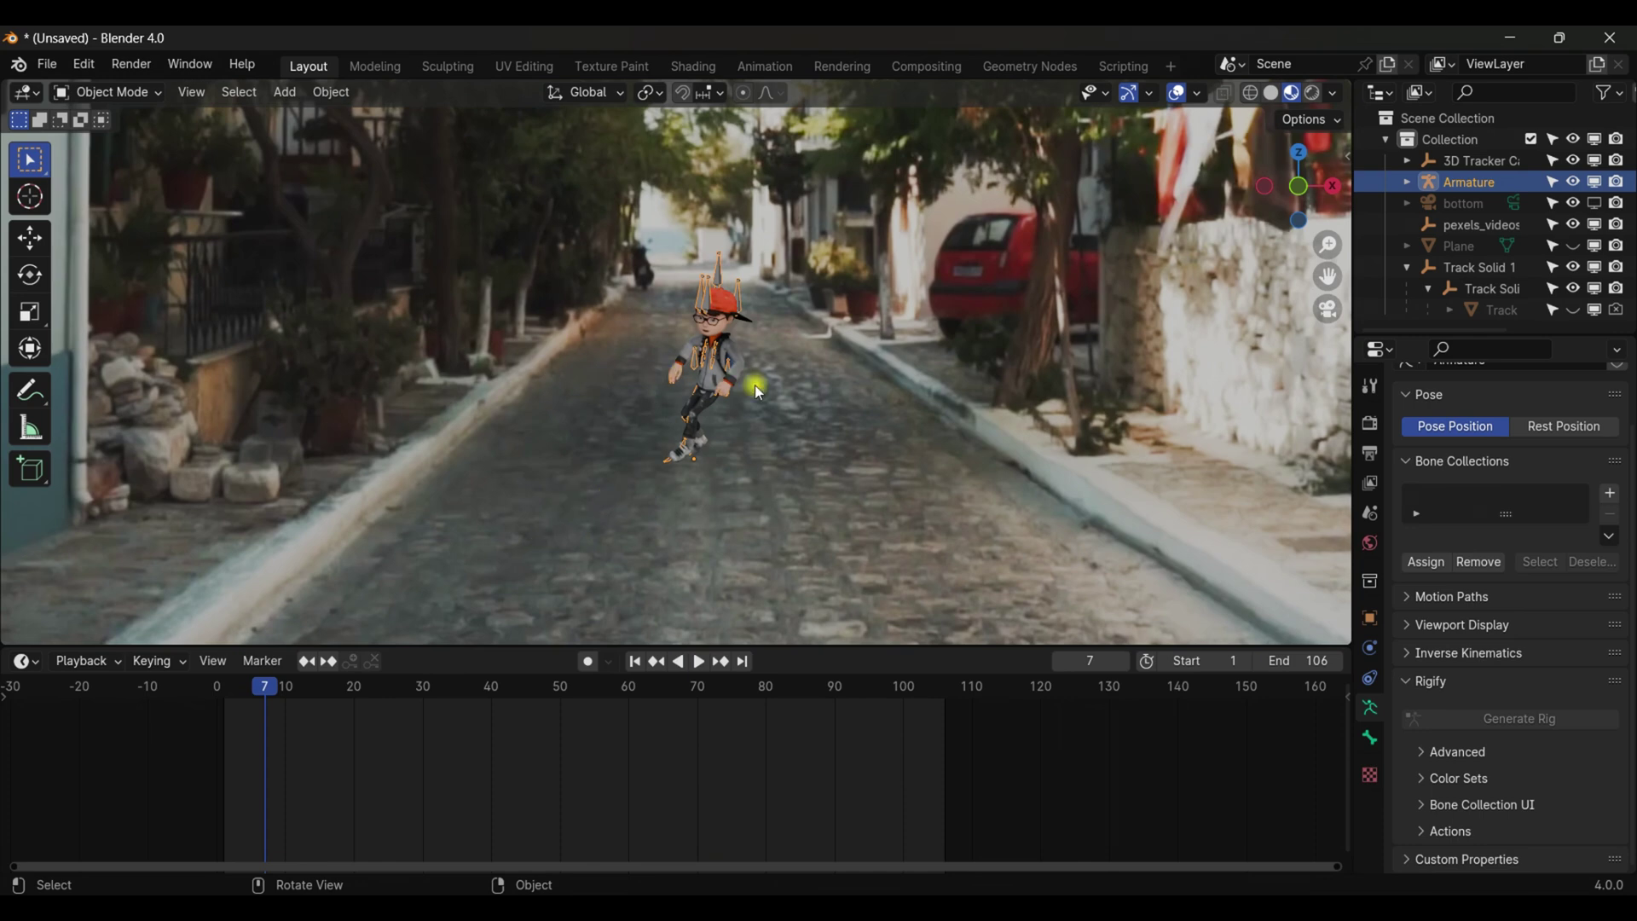
scroll(754, 385, "down", 4)
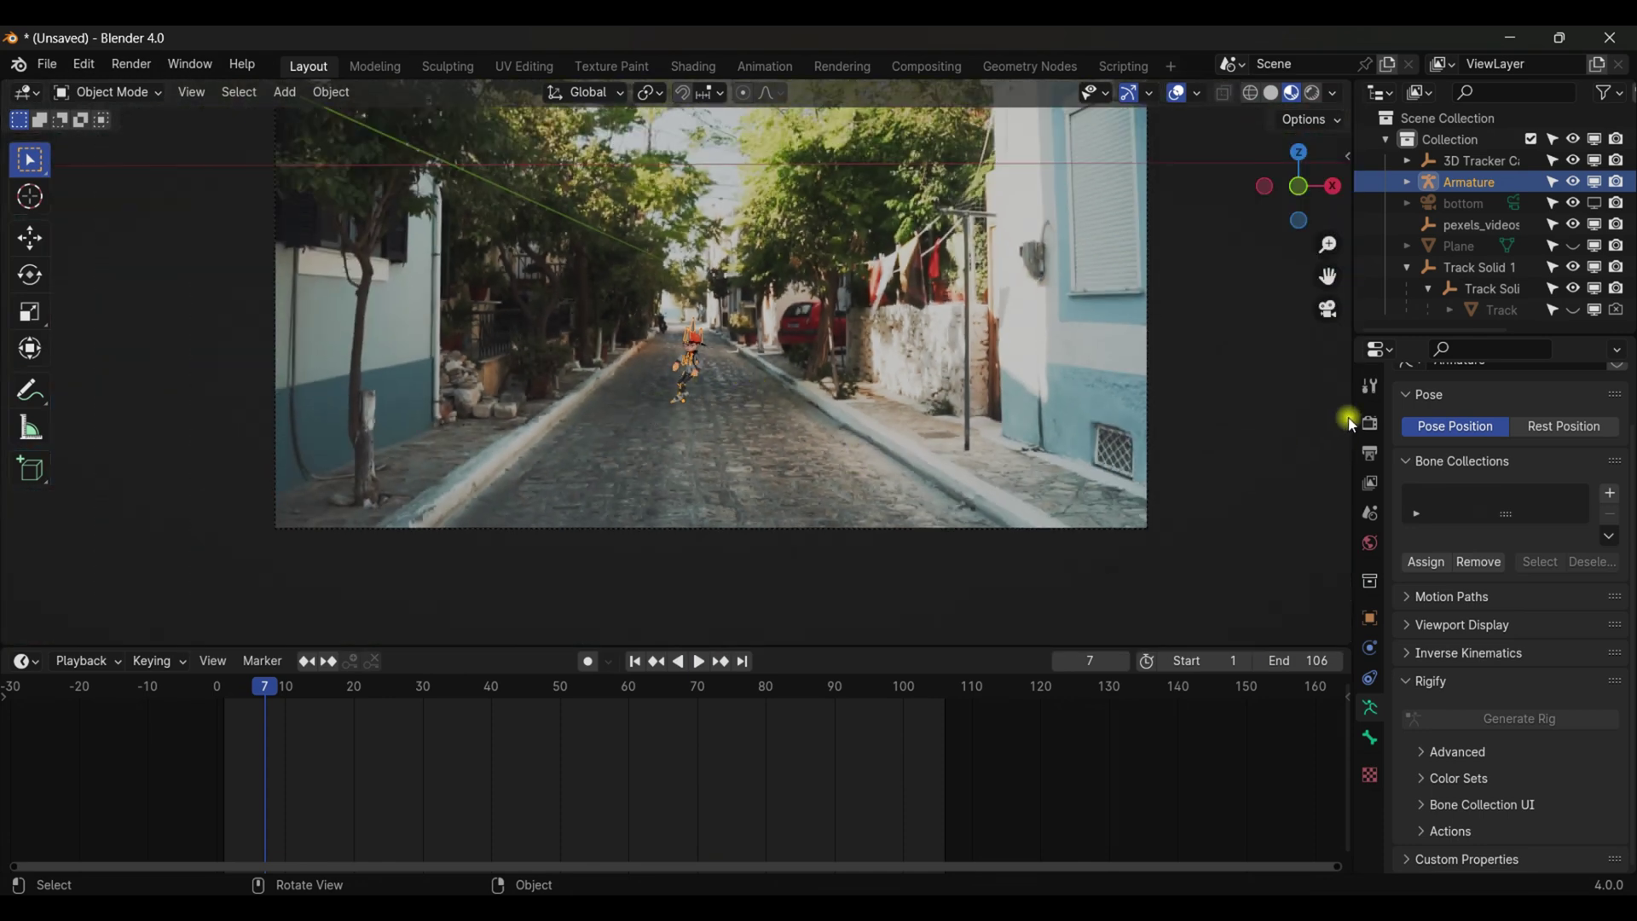
Step: Set the Cycles render device to GPU Compute
left_click(1368, 423)
left_click(1532, 416)
left_click(1522, 437)
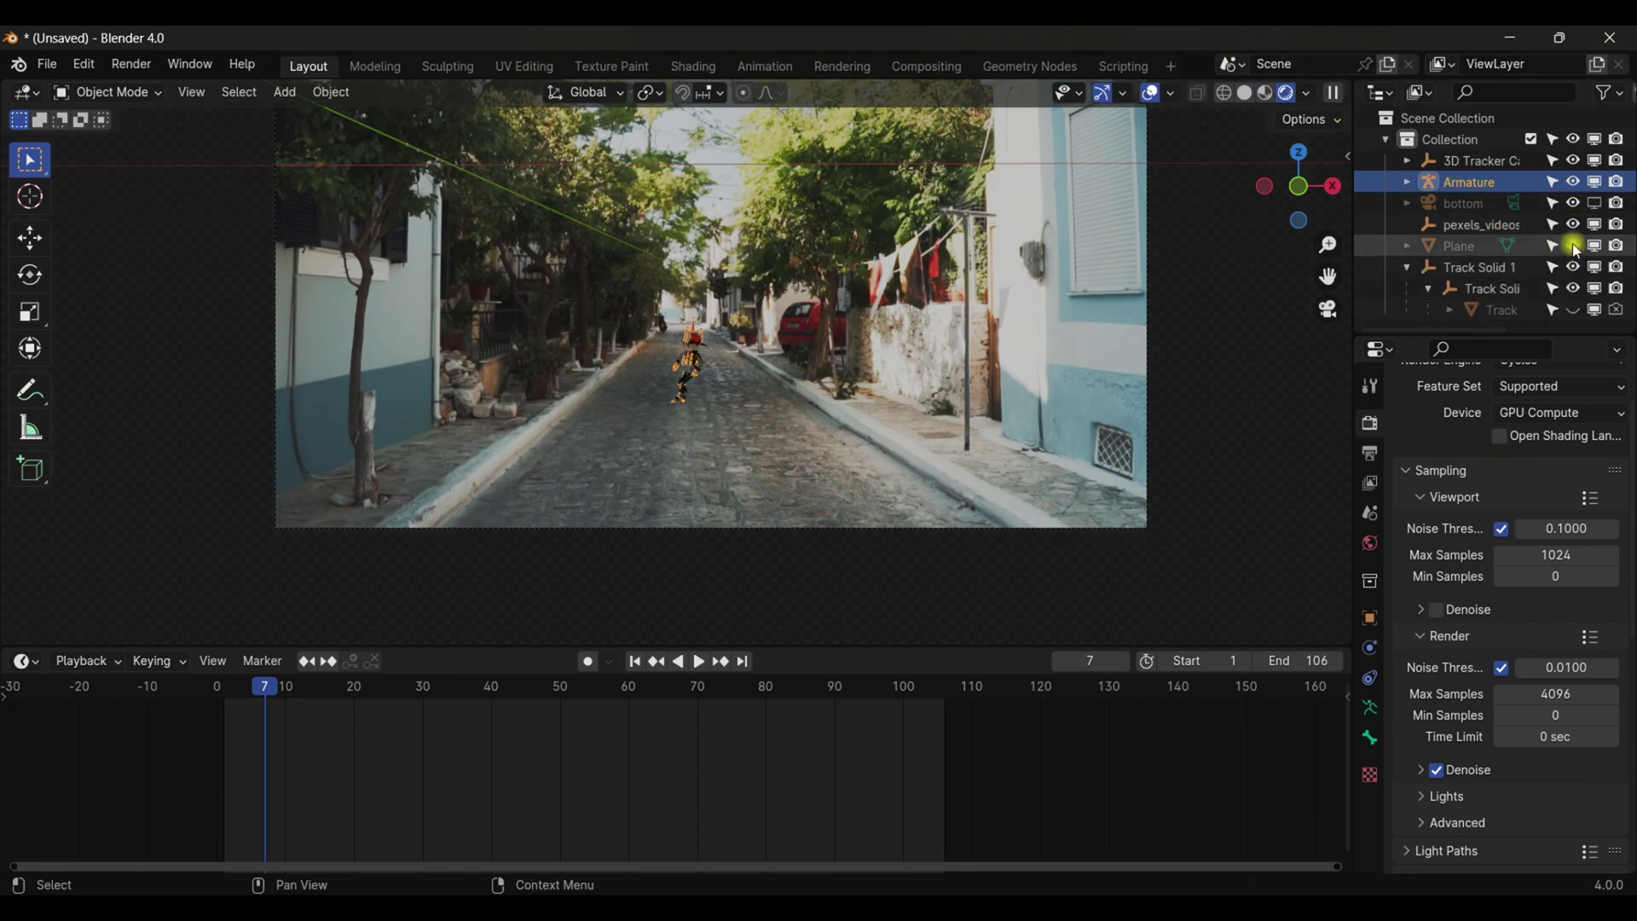
Step: Check the view without overlays and render a test image of the current frame
left_click(1154, 98)
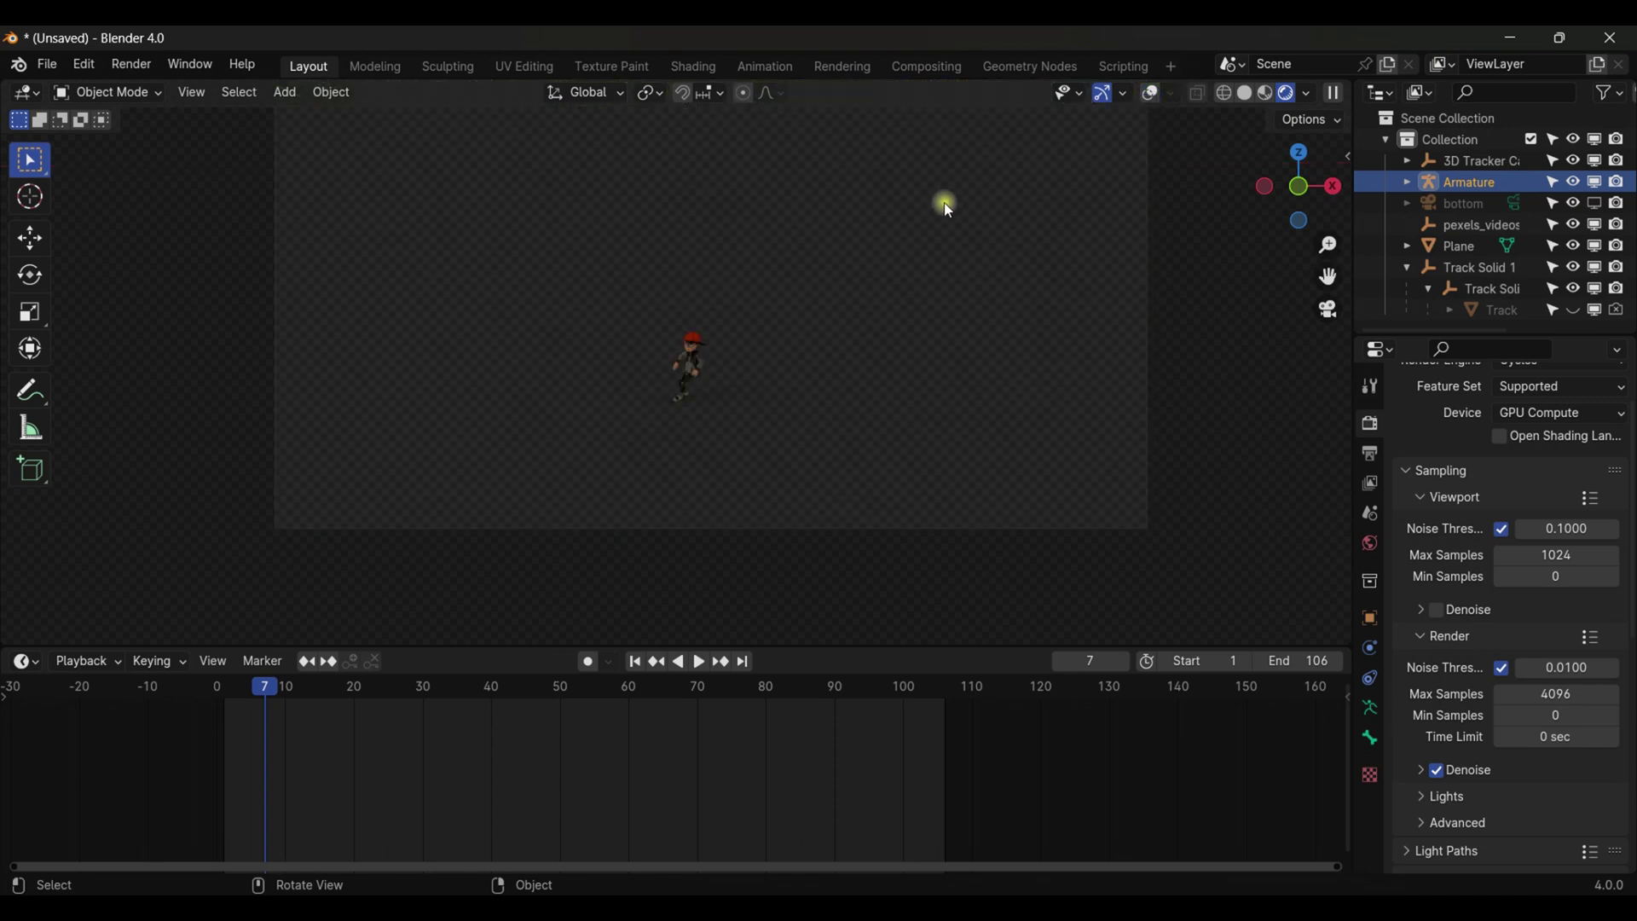
left_click(1153, 94)
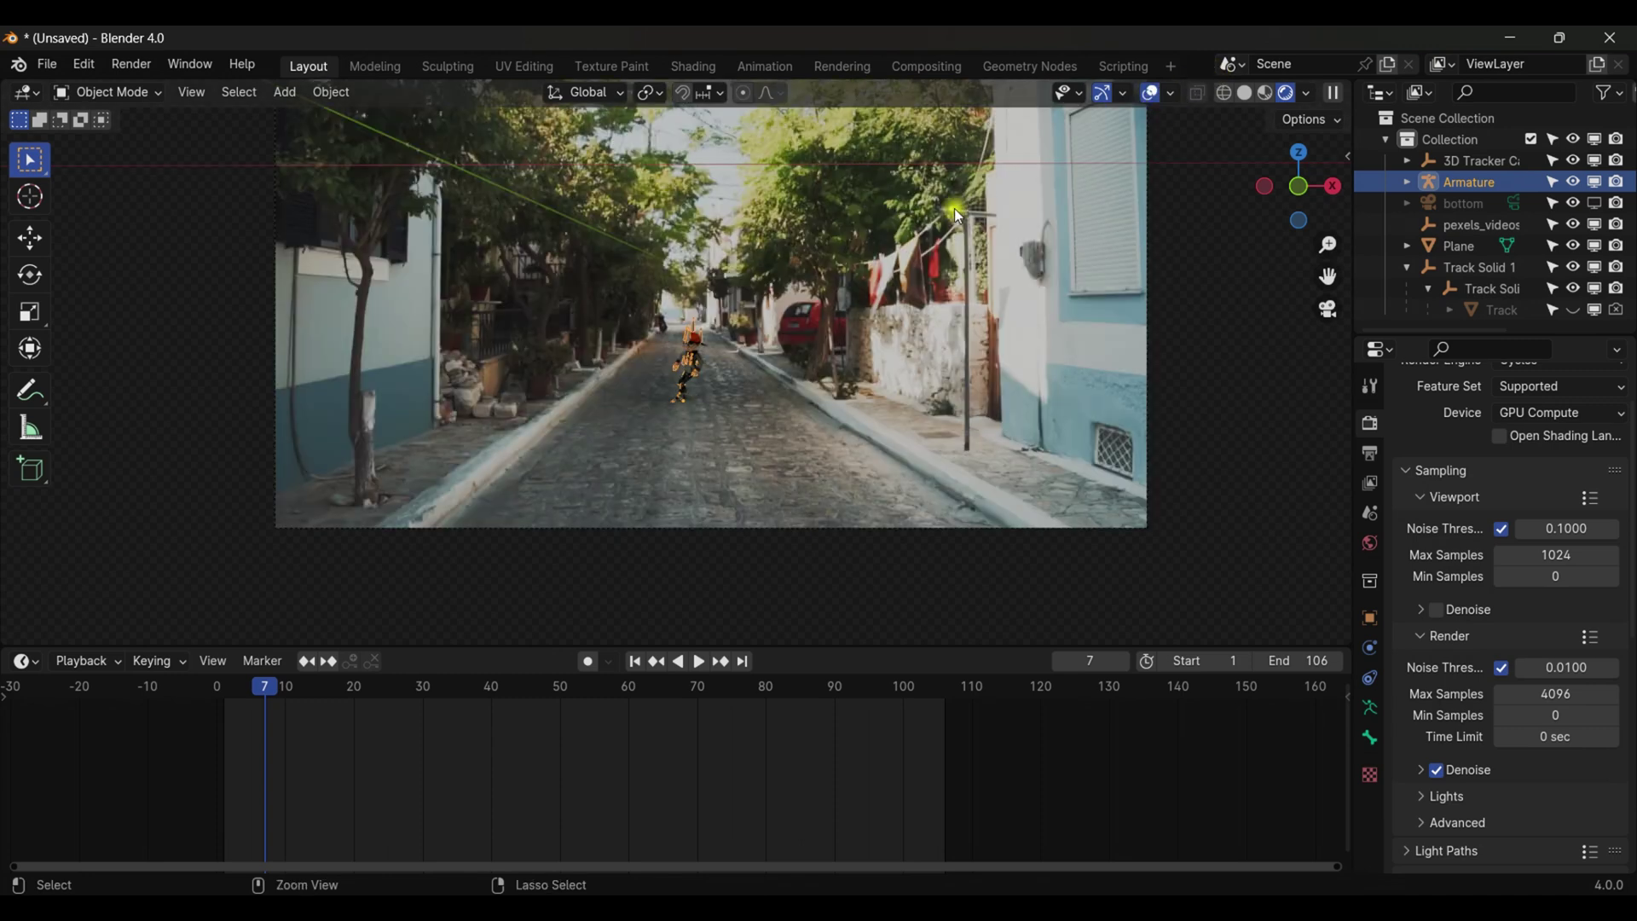
key("ctrl+s")
key("Escape")
left_click(131, 65)
left_click(146, 87)
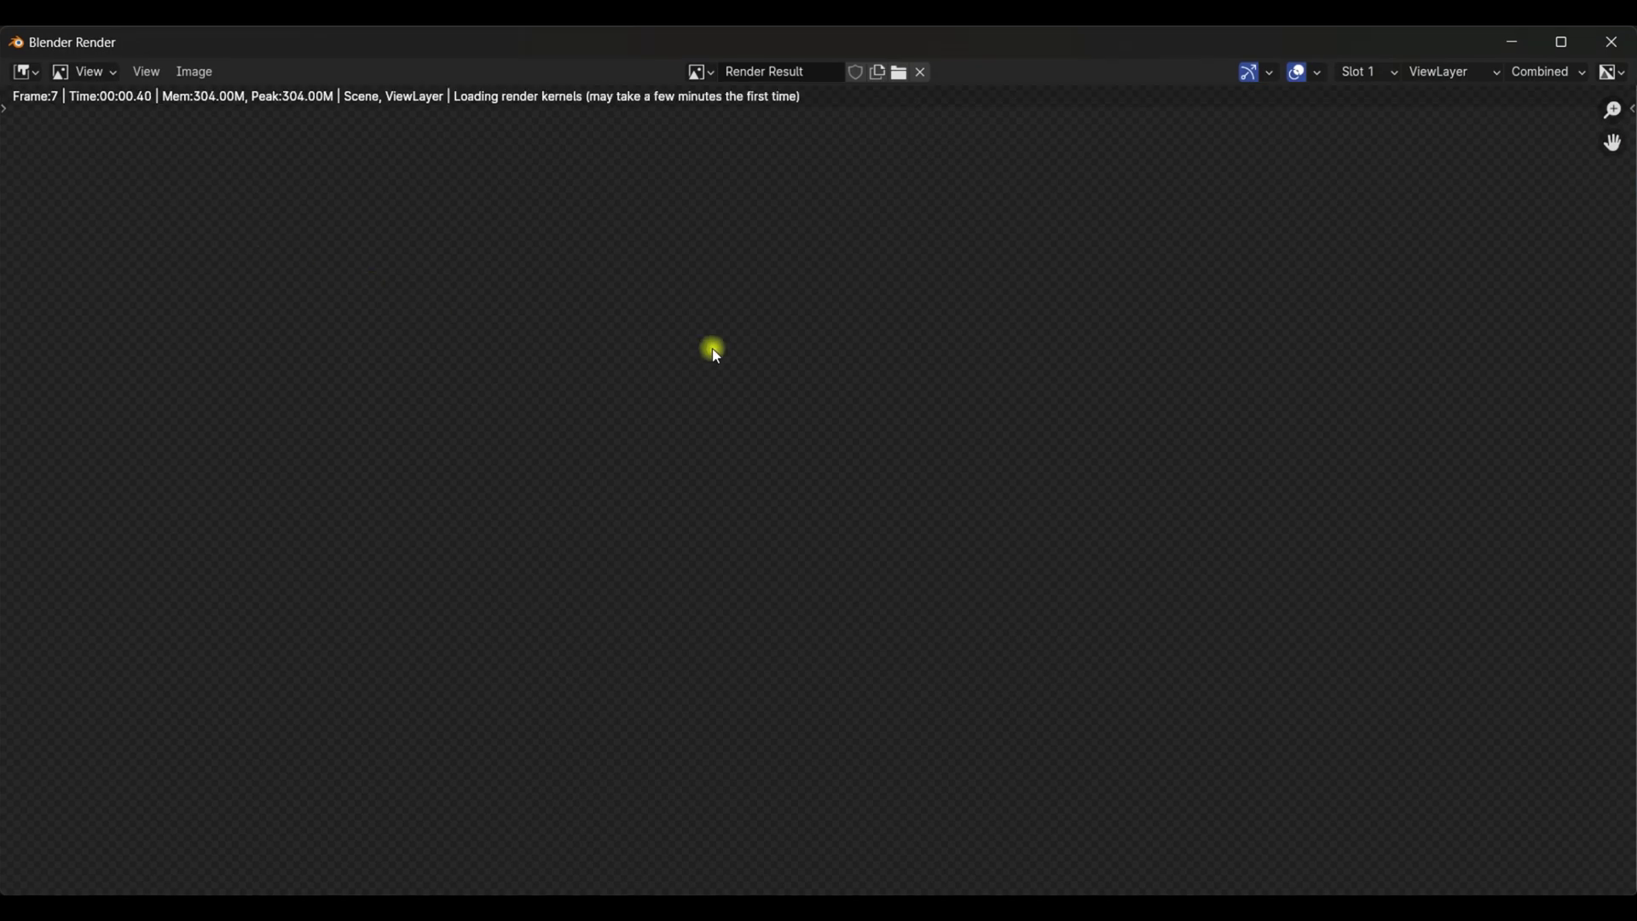
left_click(1612, 41)
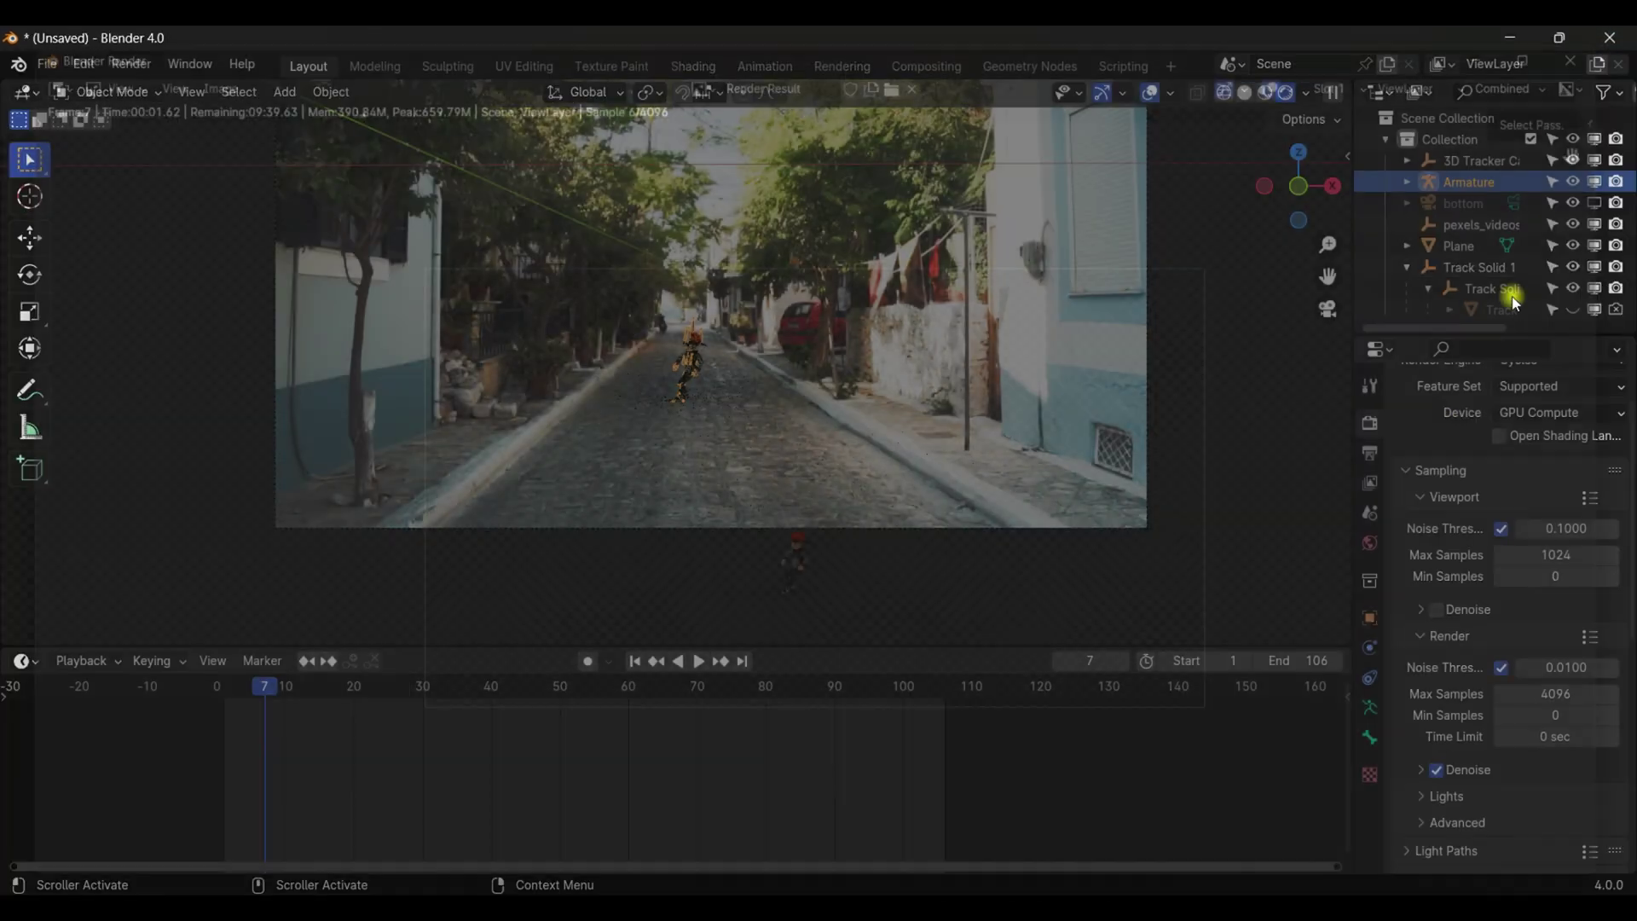
Step: Set Render Max Samples to 100, then enable Use Nodes in the Compositing workspace
left_click(1265, 85)
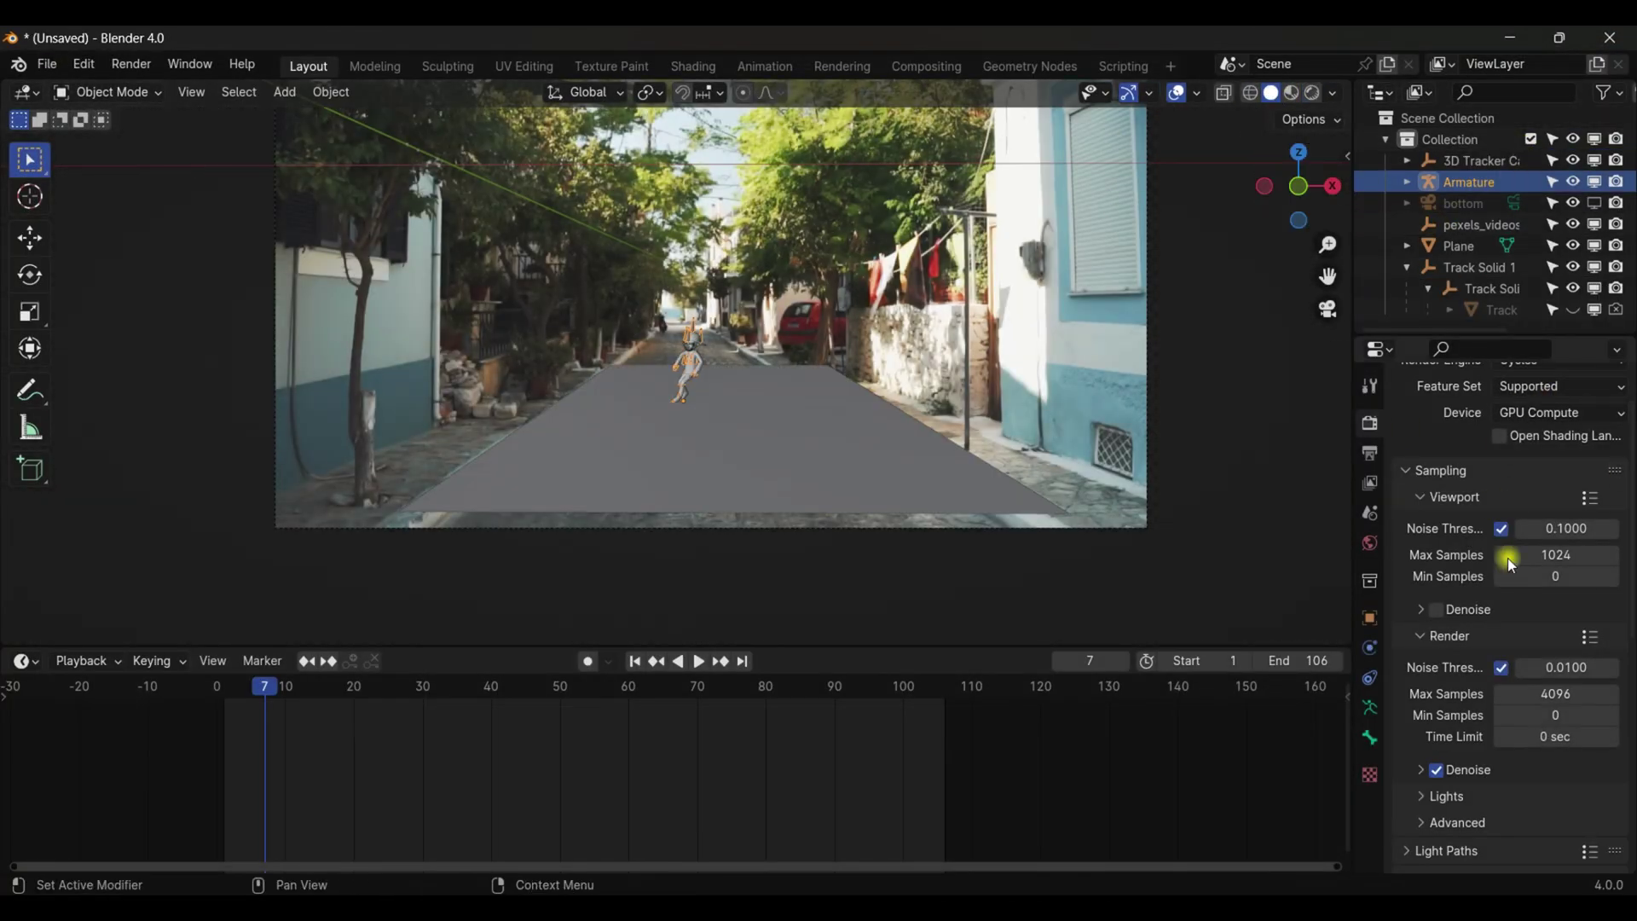
left_click(1537, 689)
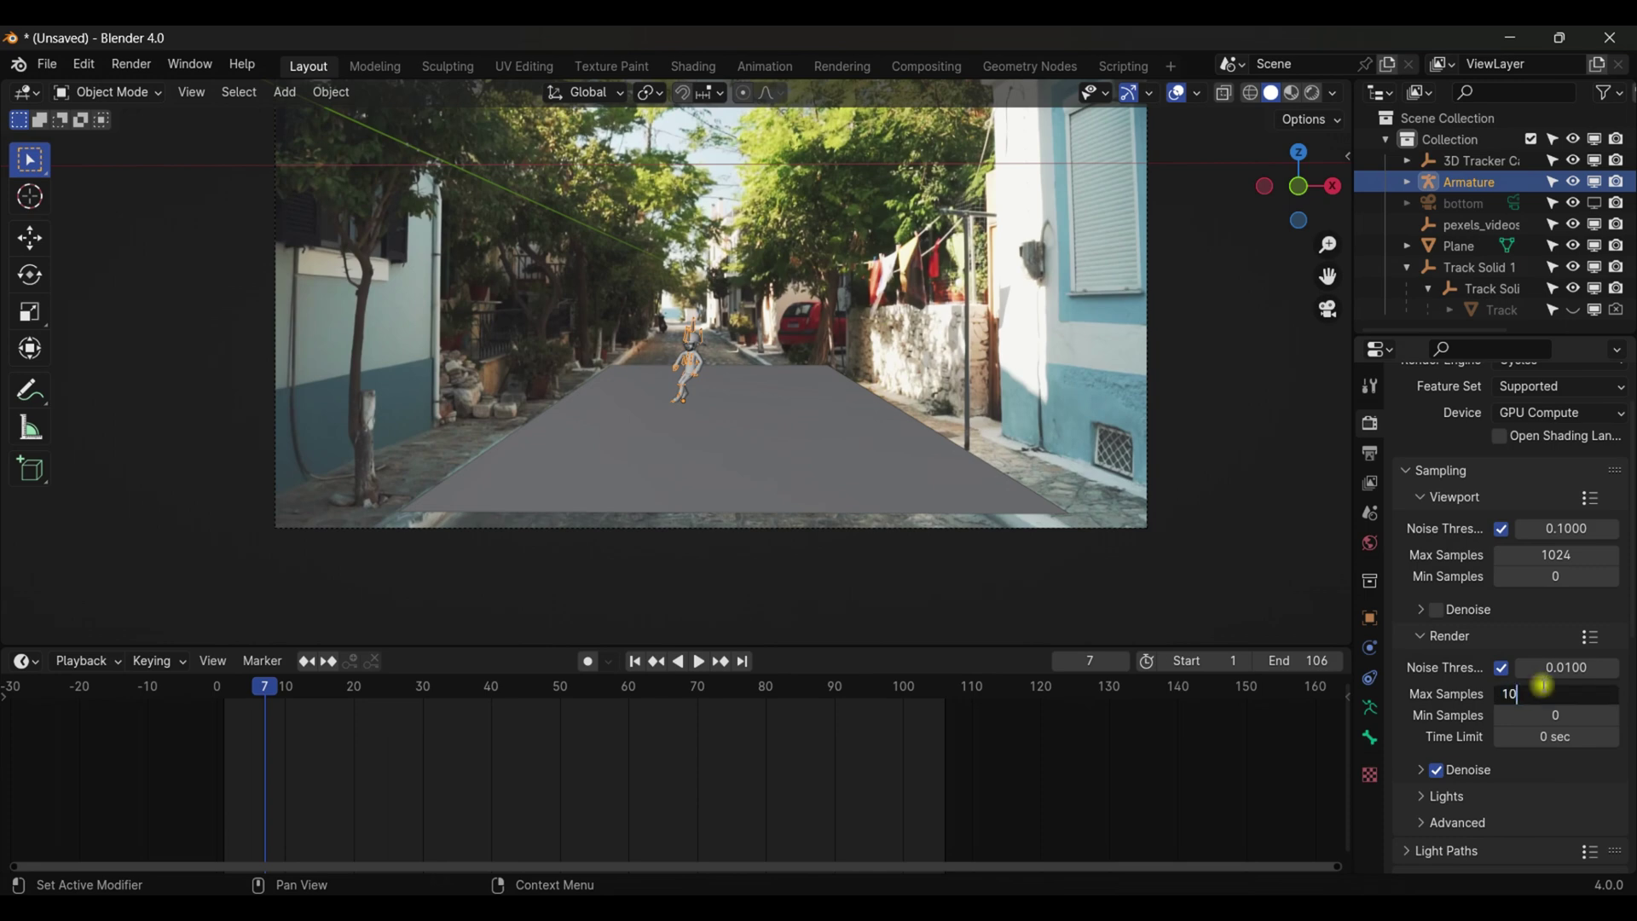
key("Return")
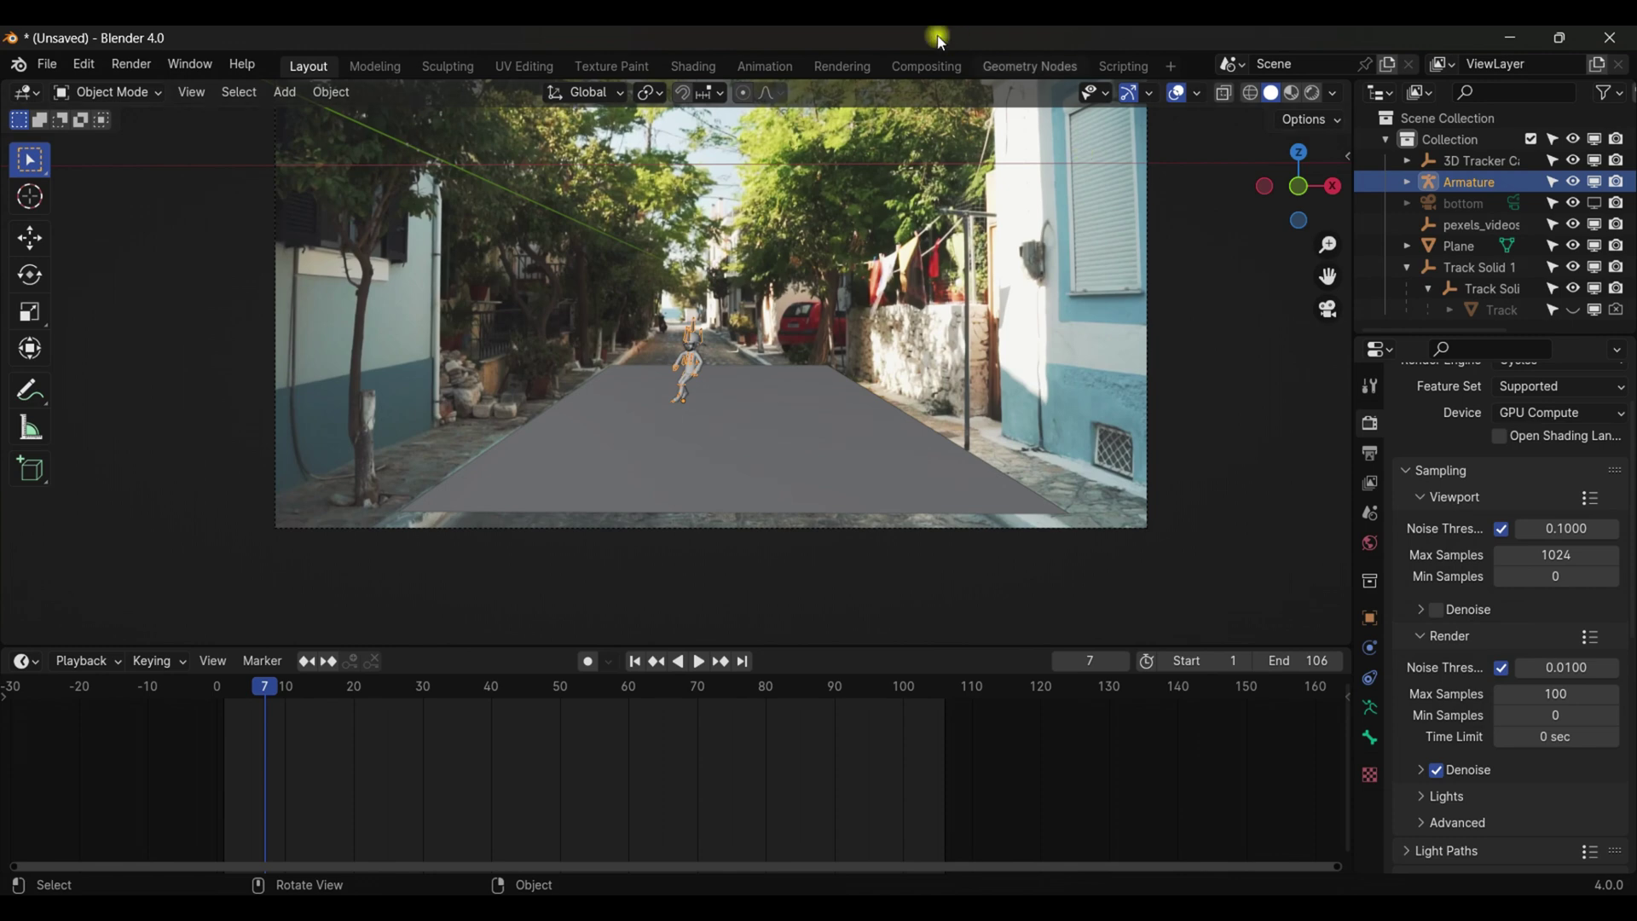
left_click(915, 64)
left_click(243, 109)
Step: Shift the default nodes left and render a test frame with F12
left_click_drag(556, 234, 256, 292)
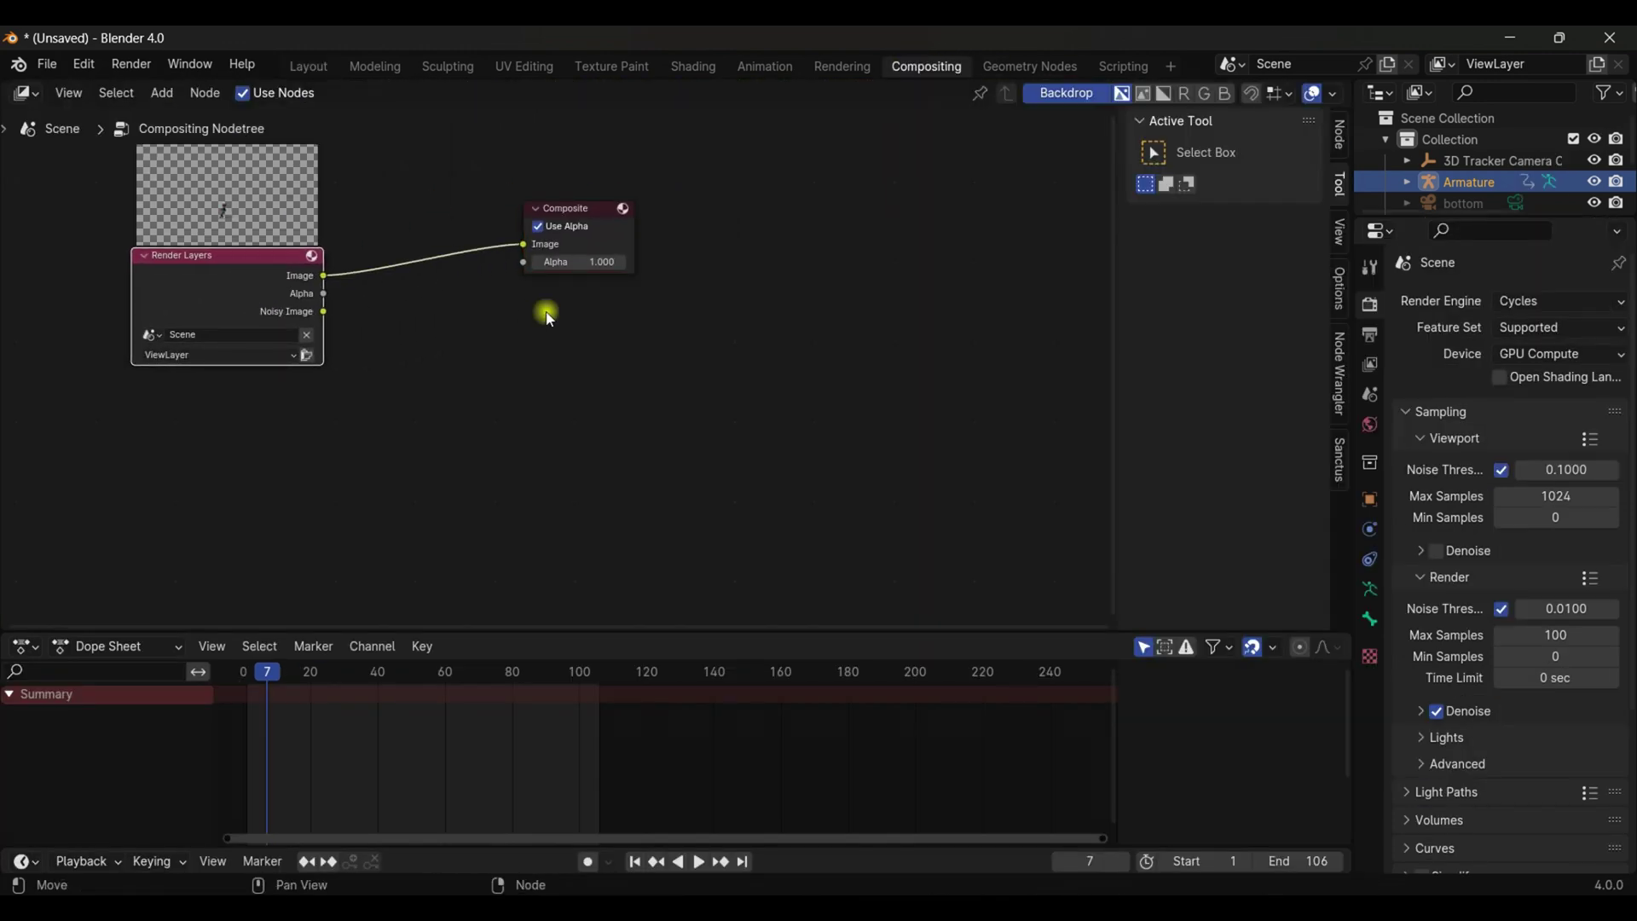
key("F12")
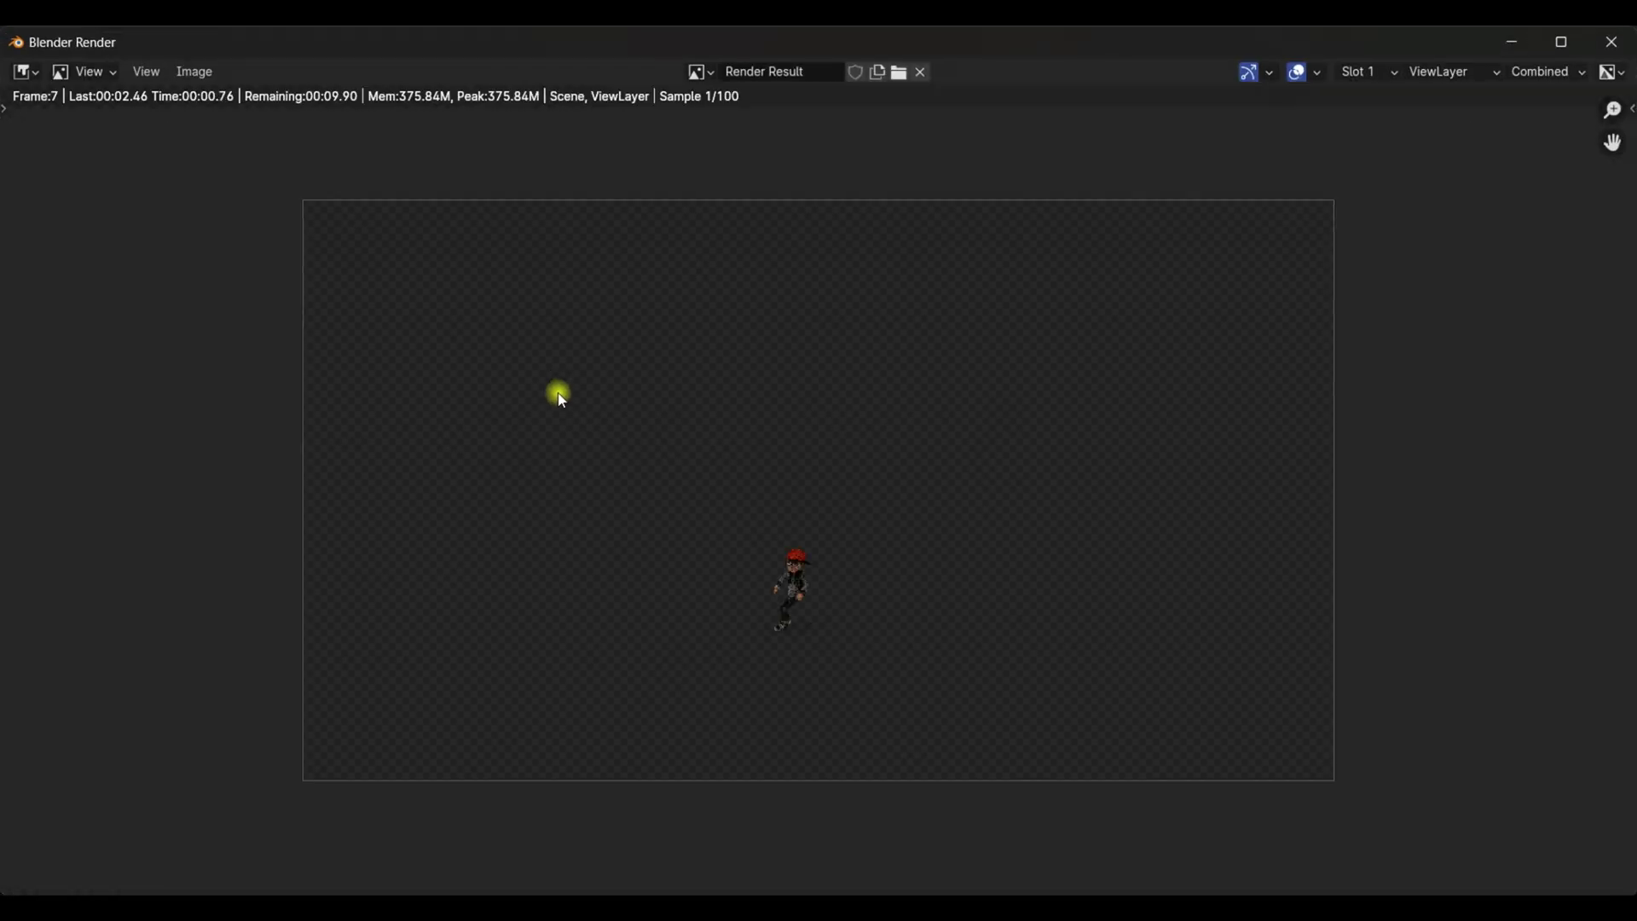
key("Escape")
scroll(542, 237, "down", 1)
scroll(542, 236, "down", 1)
left_click_drag(288, 358, 133, 395)
Step: Add a Viewer node below Composite, fed by the Render Layers Image output
key("shift+a")
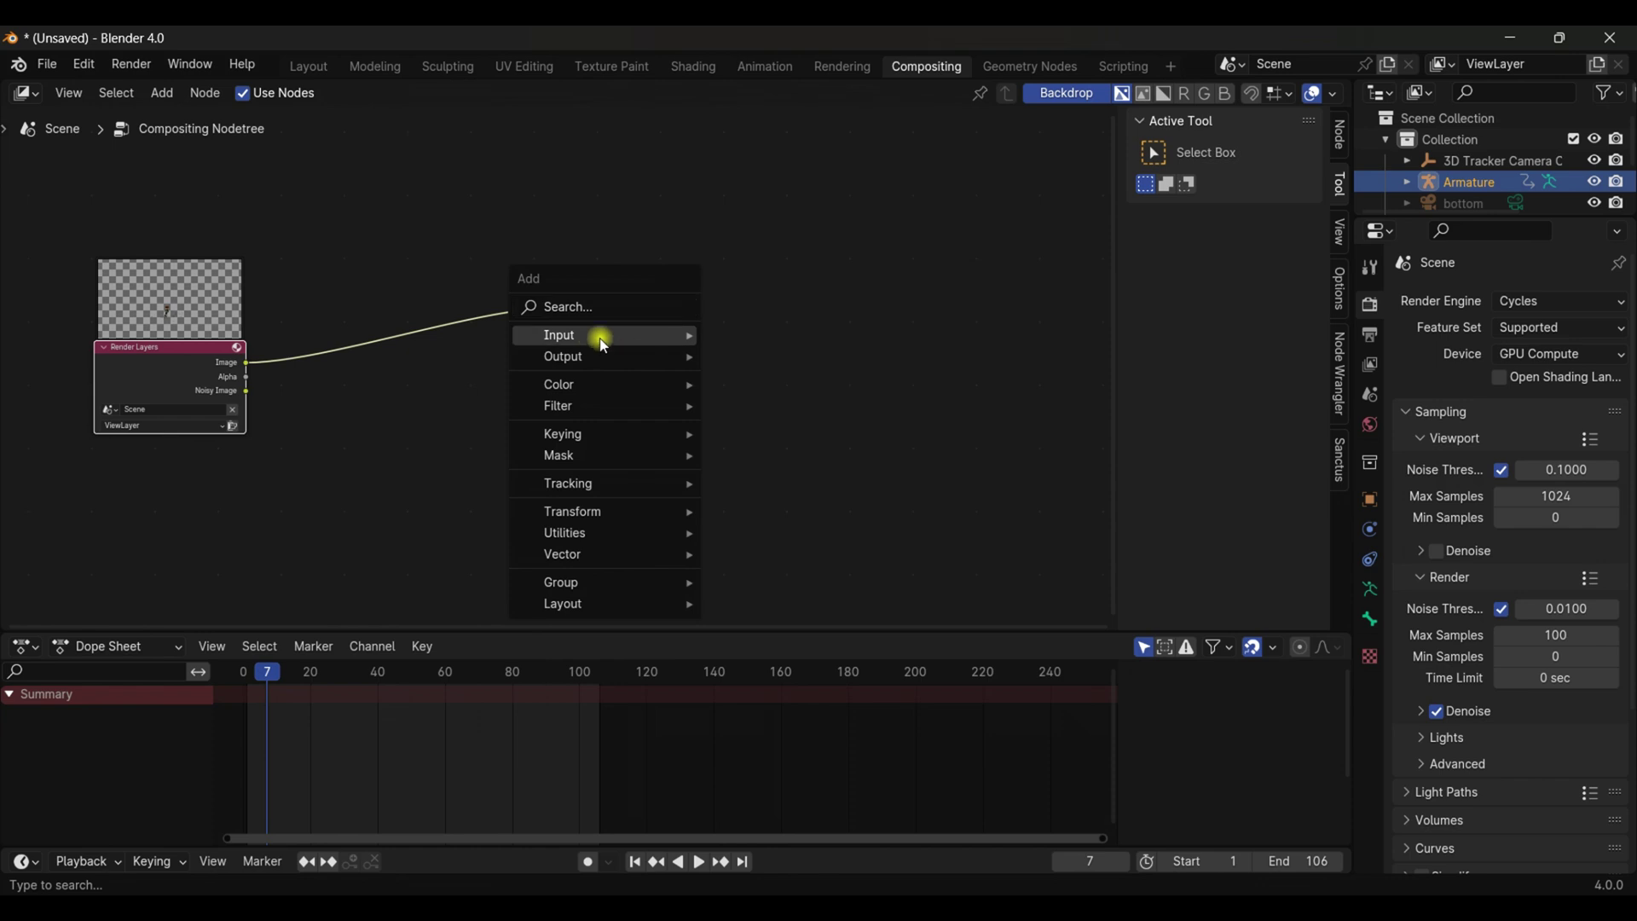
mouse_move(585, 356)
left_click(796, 398)
left_click(558, 368)
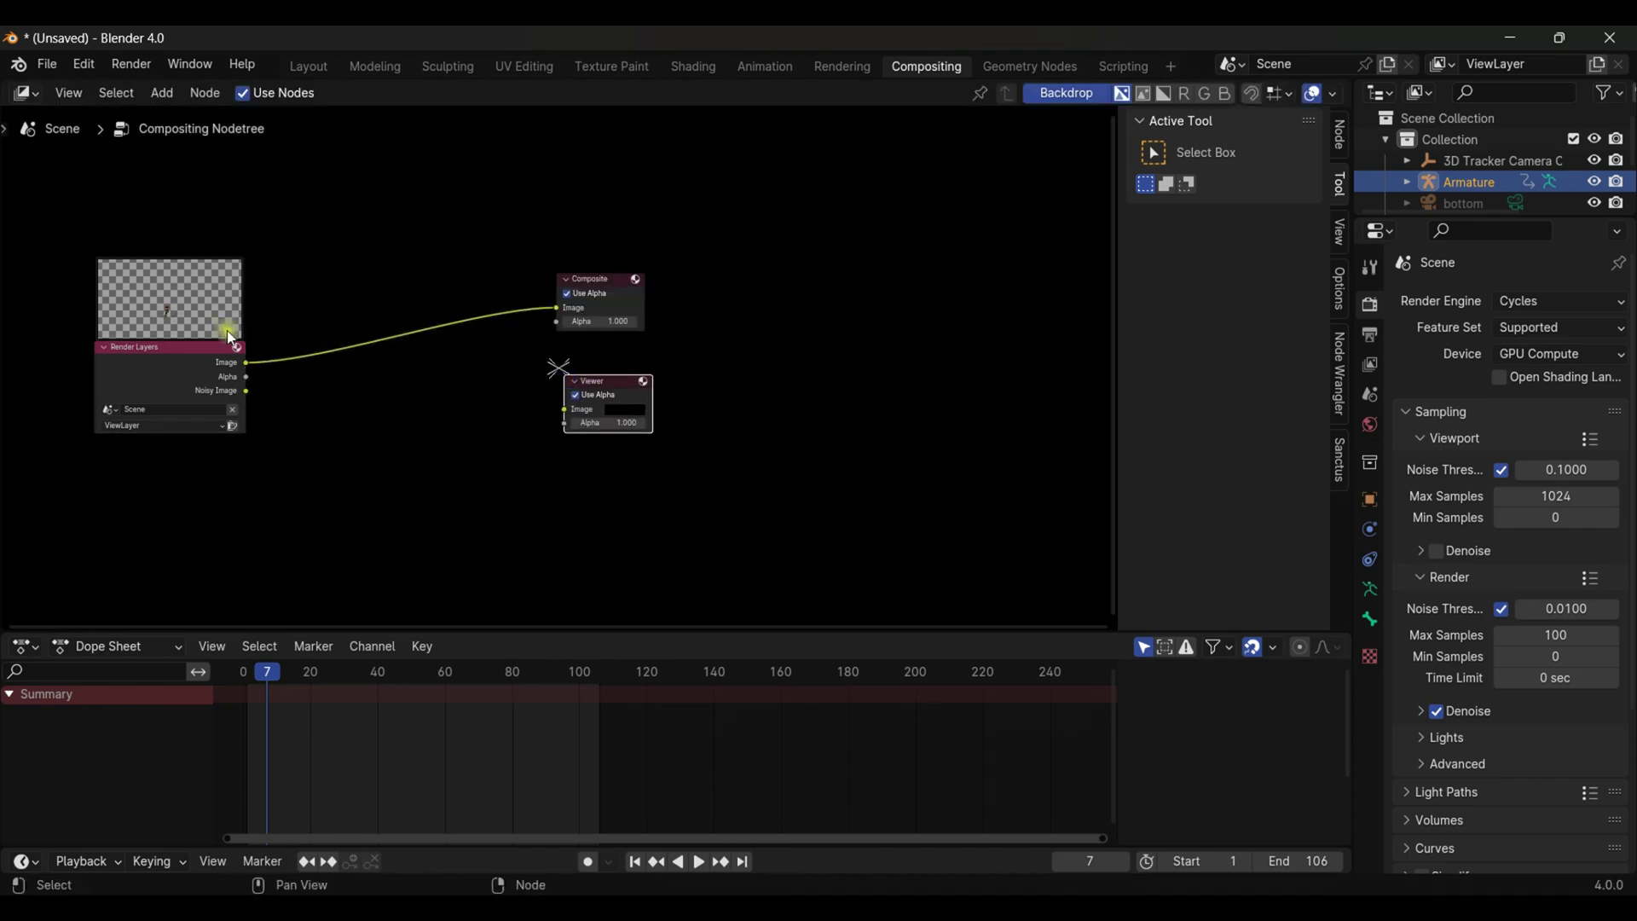
left_click_drag(245, 369, 564, 409)
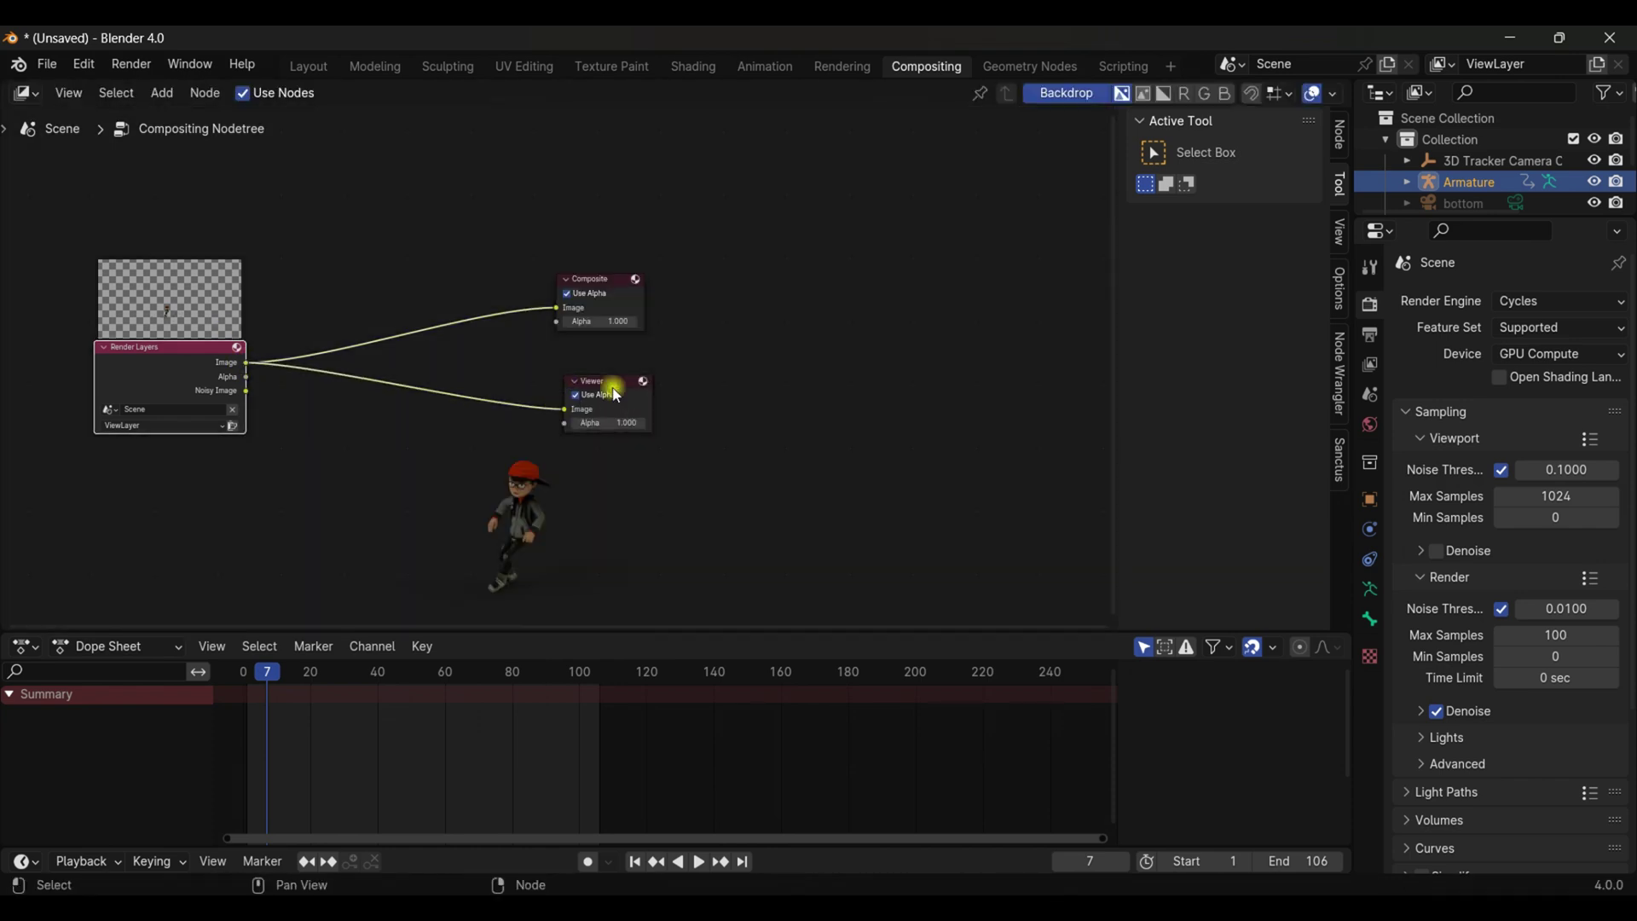
left_click_drag(321, 366, 497, 346)
left_click_drag(399, 316, 262, 324)
key("shift+a")
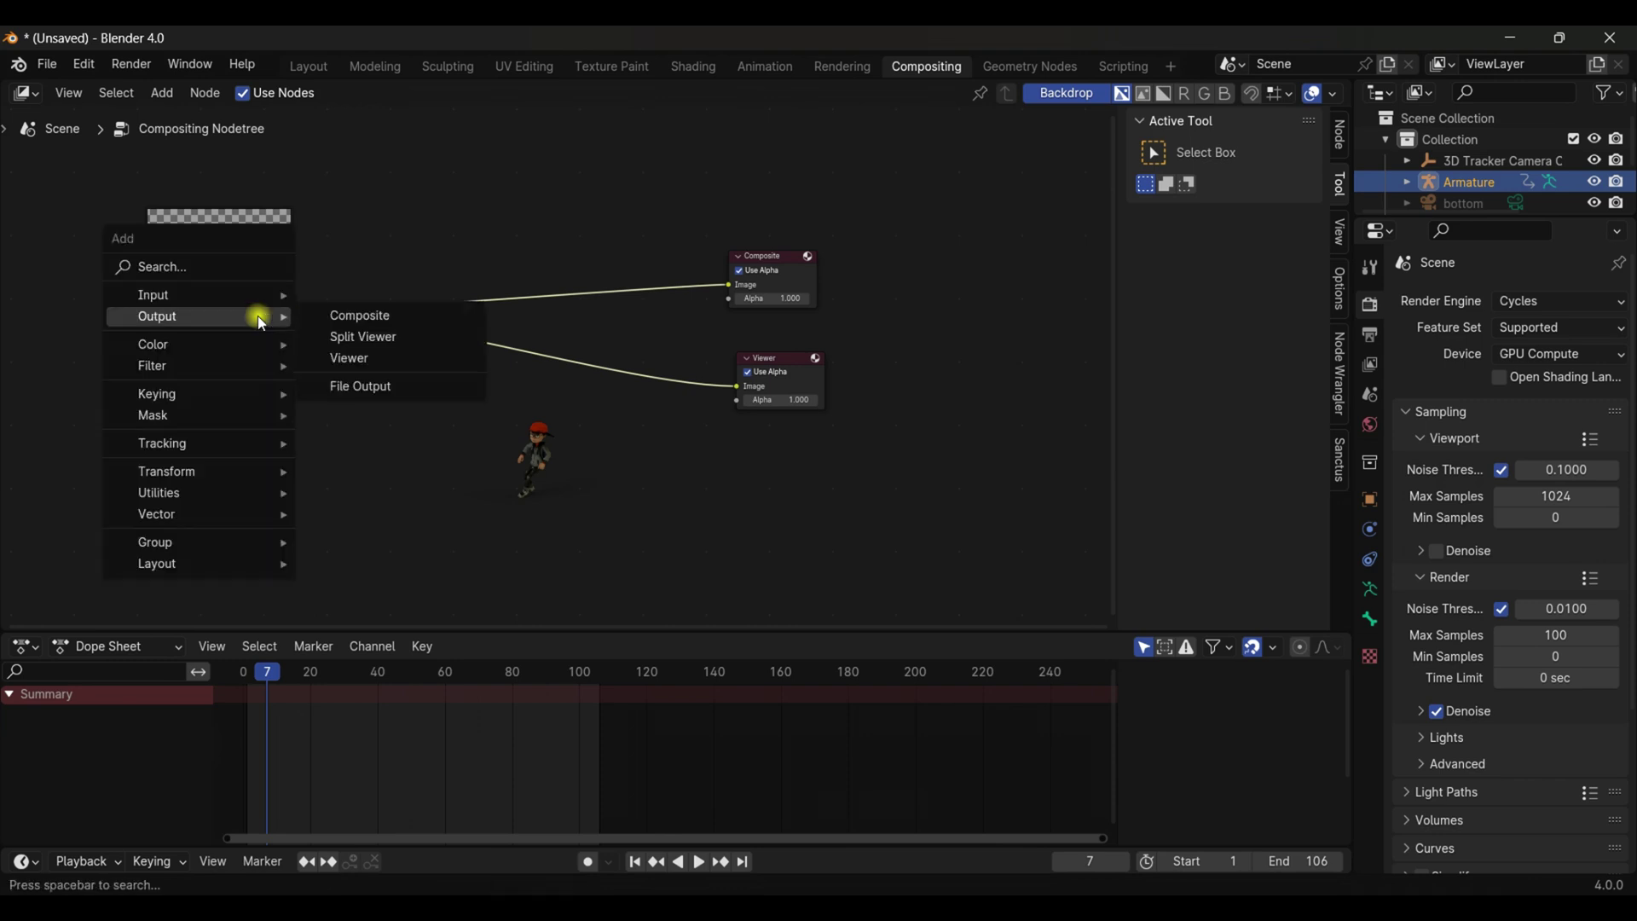
Step: Add a Movie Clip node loaded with the pexels street footage clip
type("mo")
key("Return")
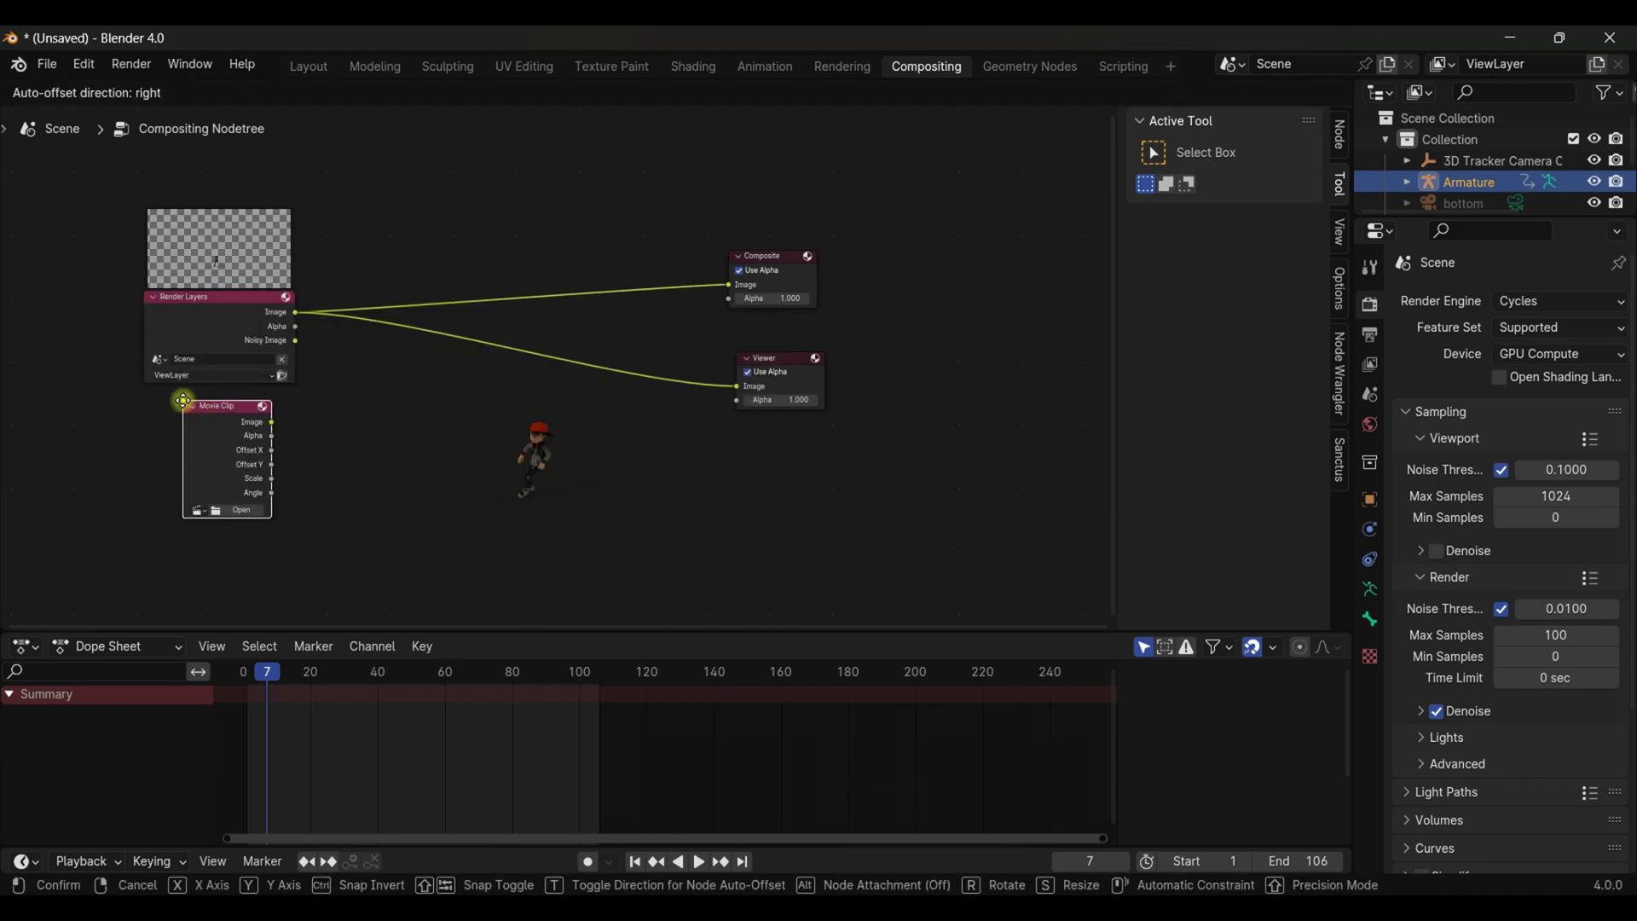
left_click(189, 440)
left_click(185, 511)
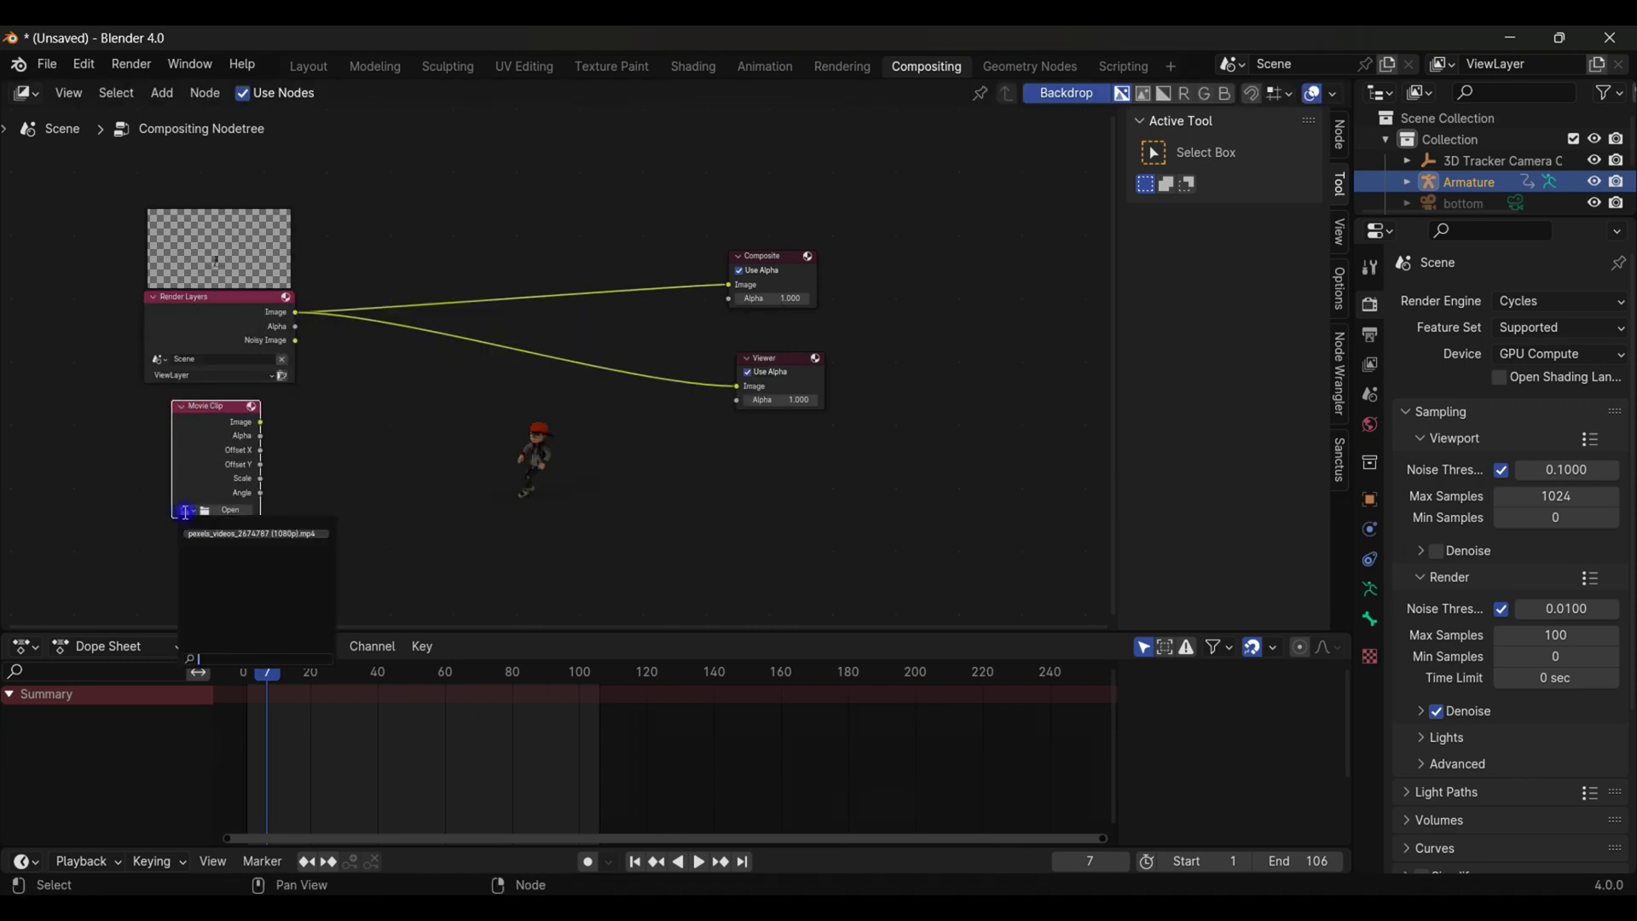
left_click(194, 533)
left_click_drag(224, 431, 216, 482)
Step: Add an Alpha Over node combining the footage and render, and link it to Composite
key("shift+a")
type("al")
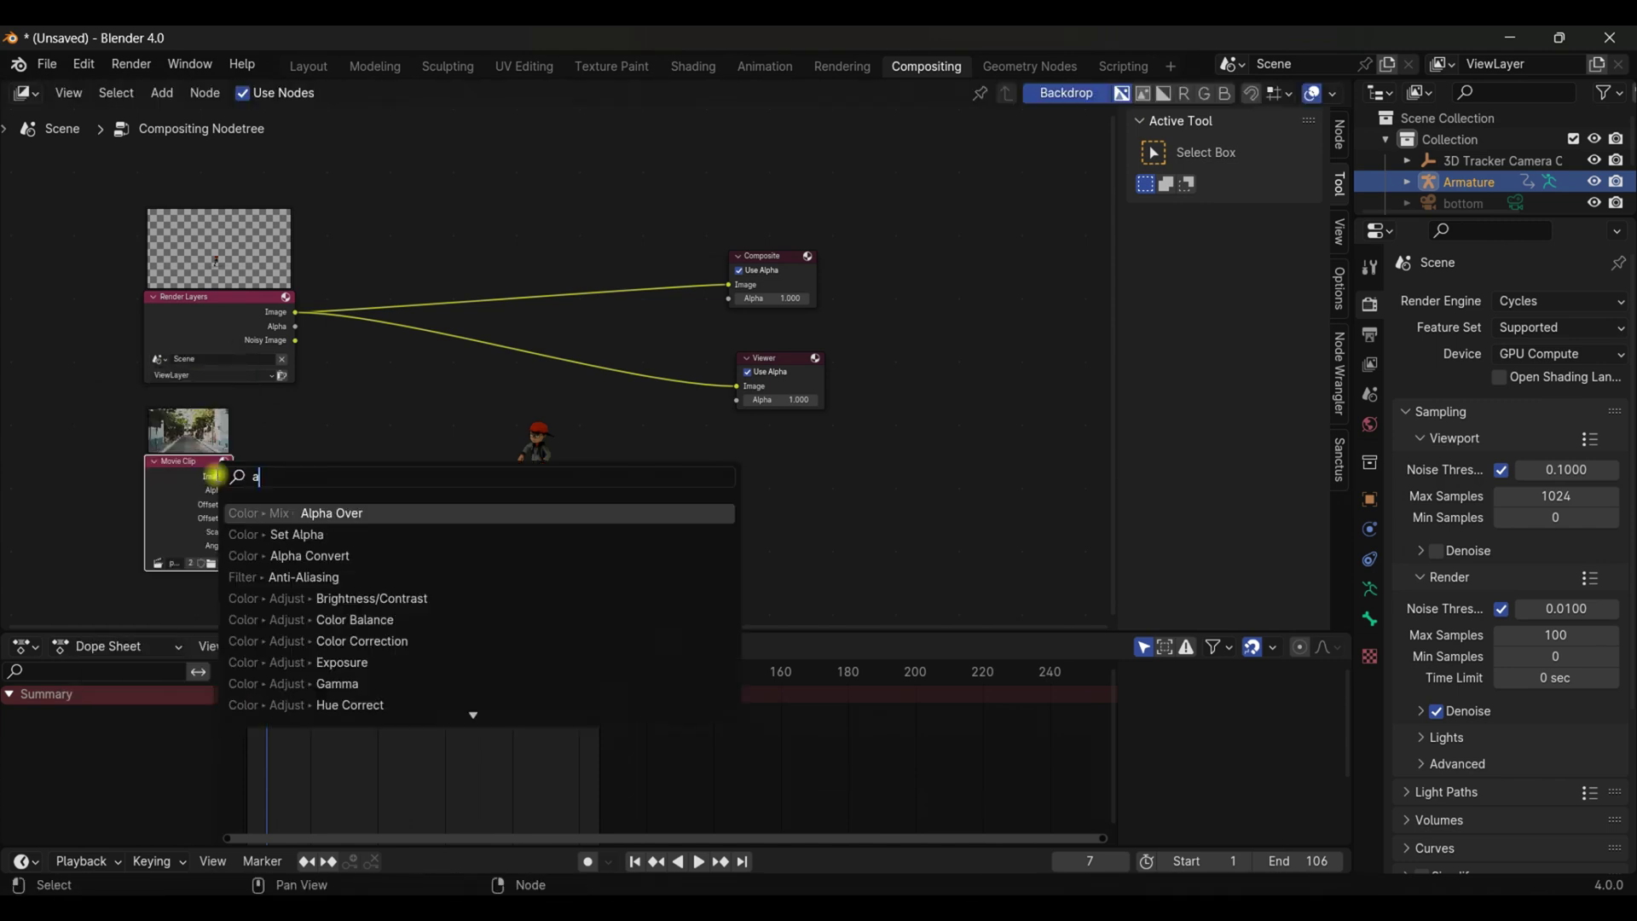
left_click(256, 535)
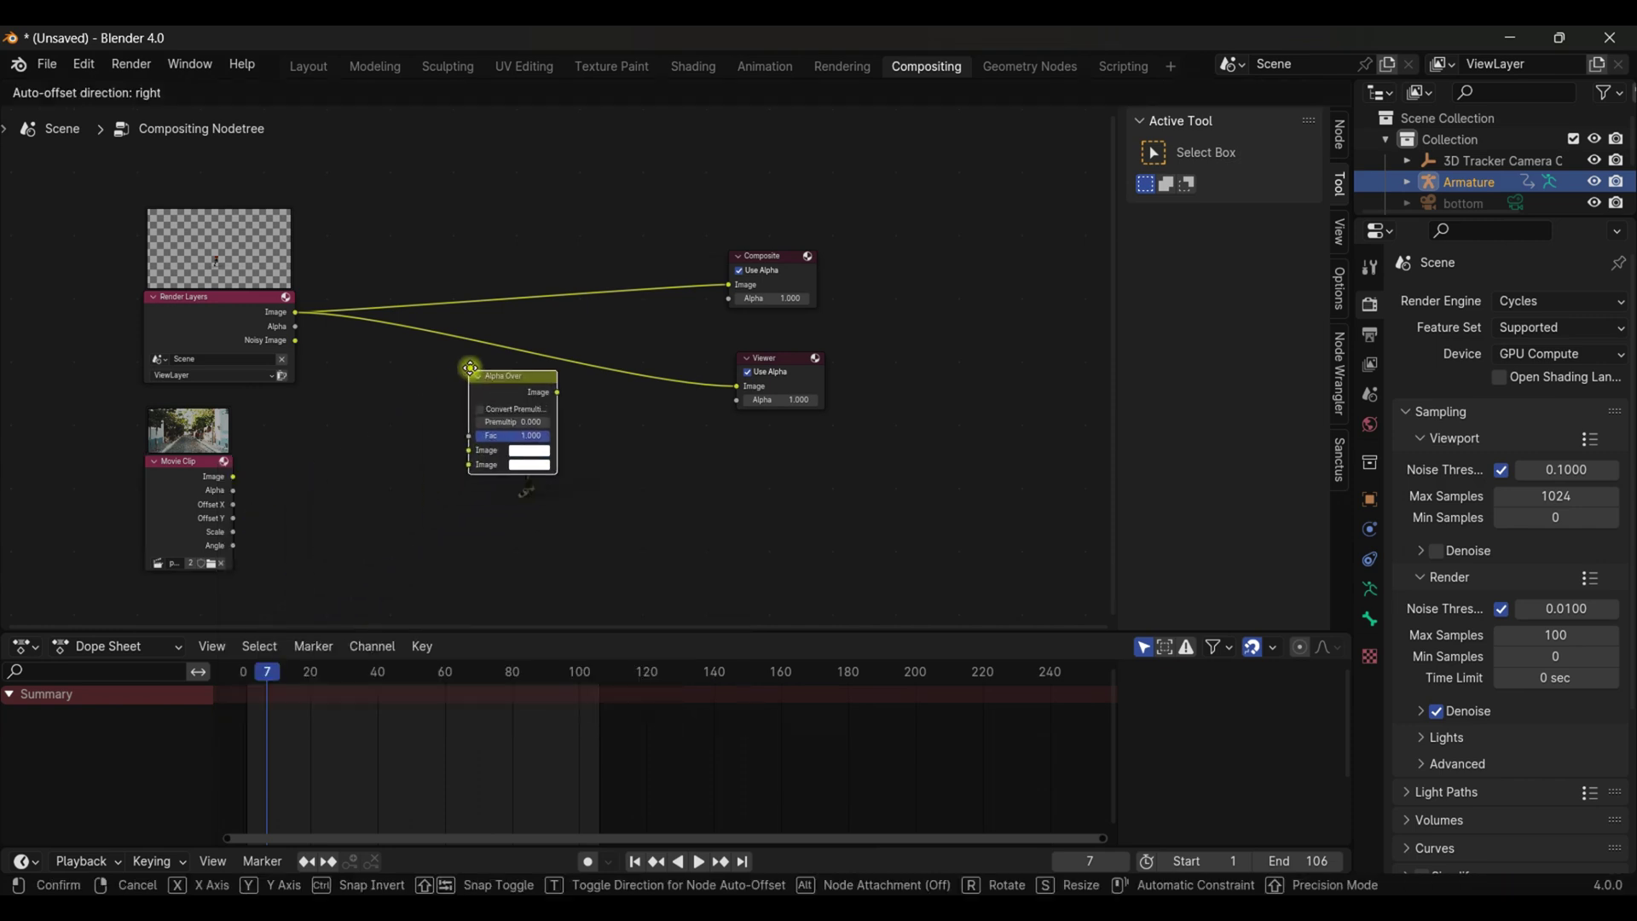
left_click(498, 335)
left_click_drag(234, 468, 248, 479)
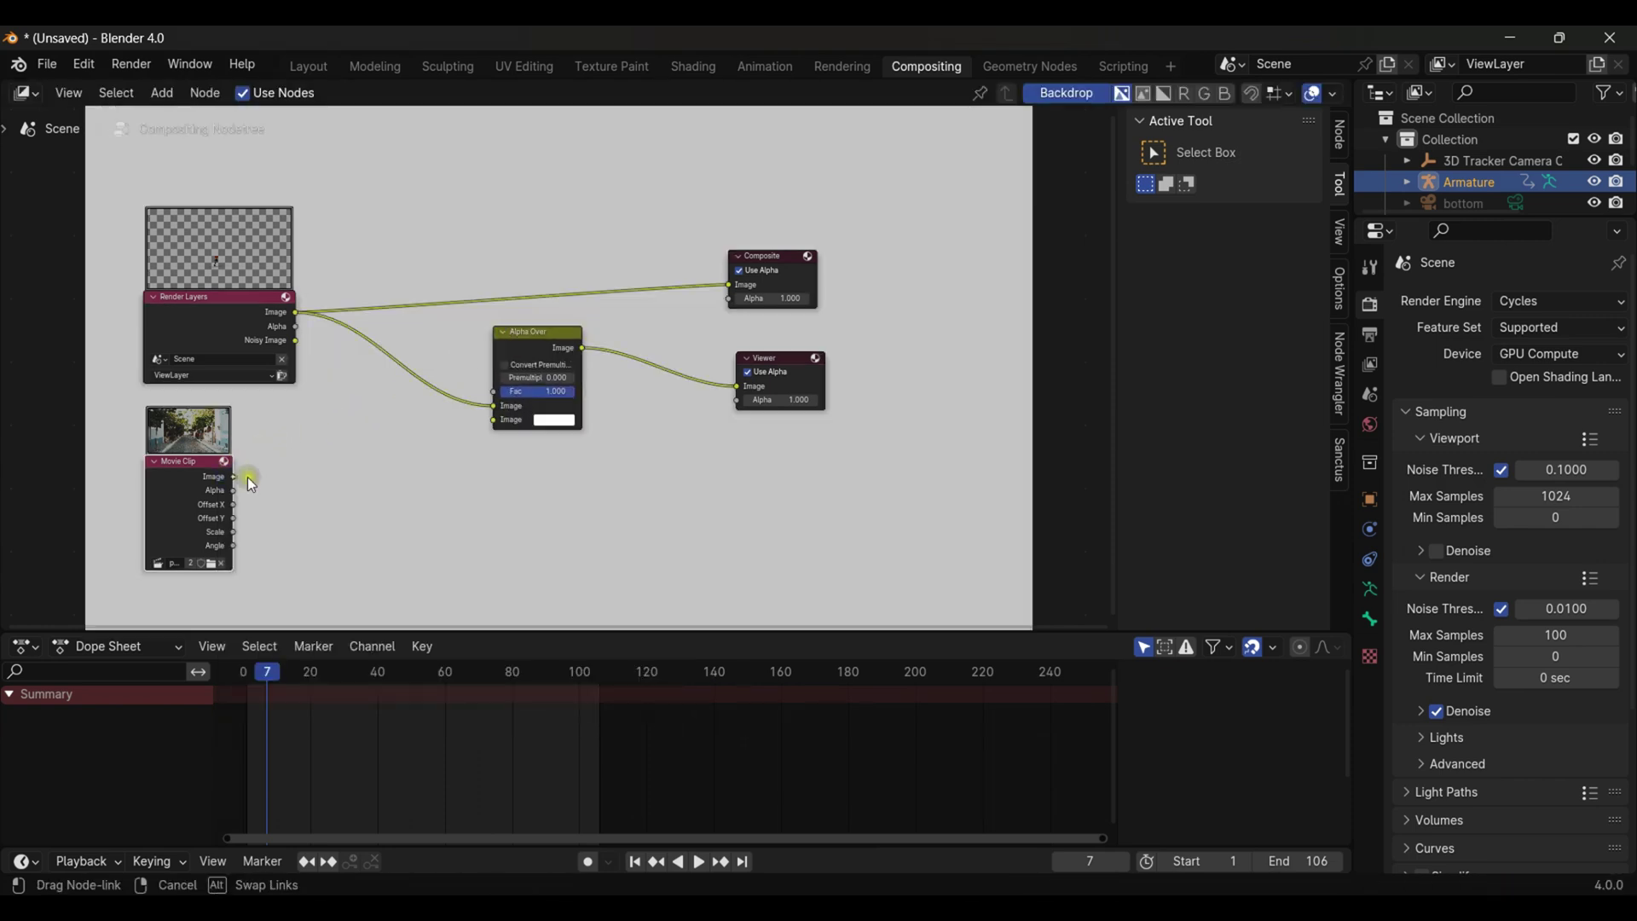
left_click_drag(479, 433, 338, 372)
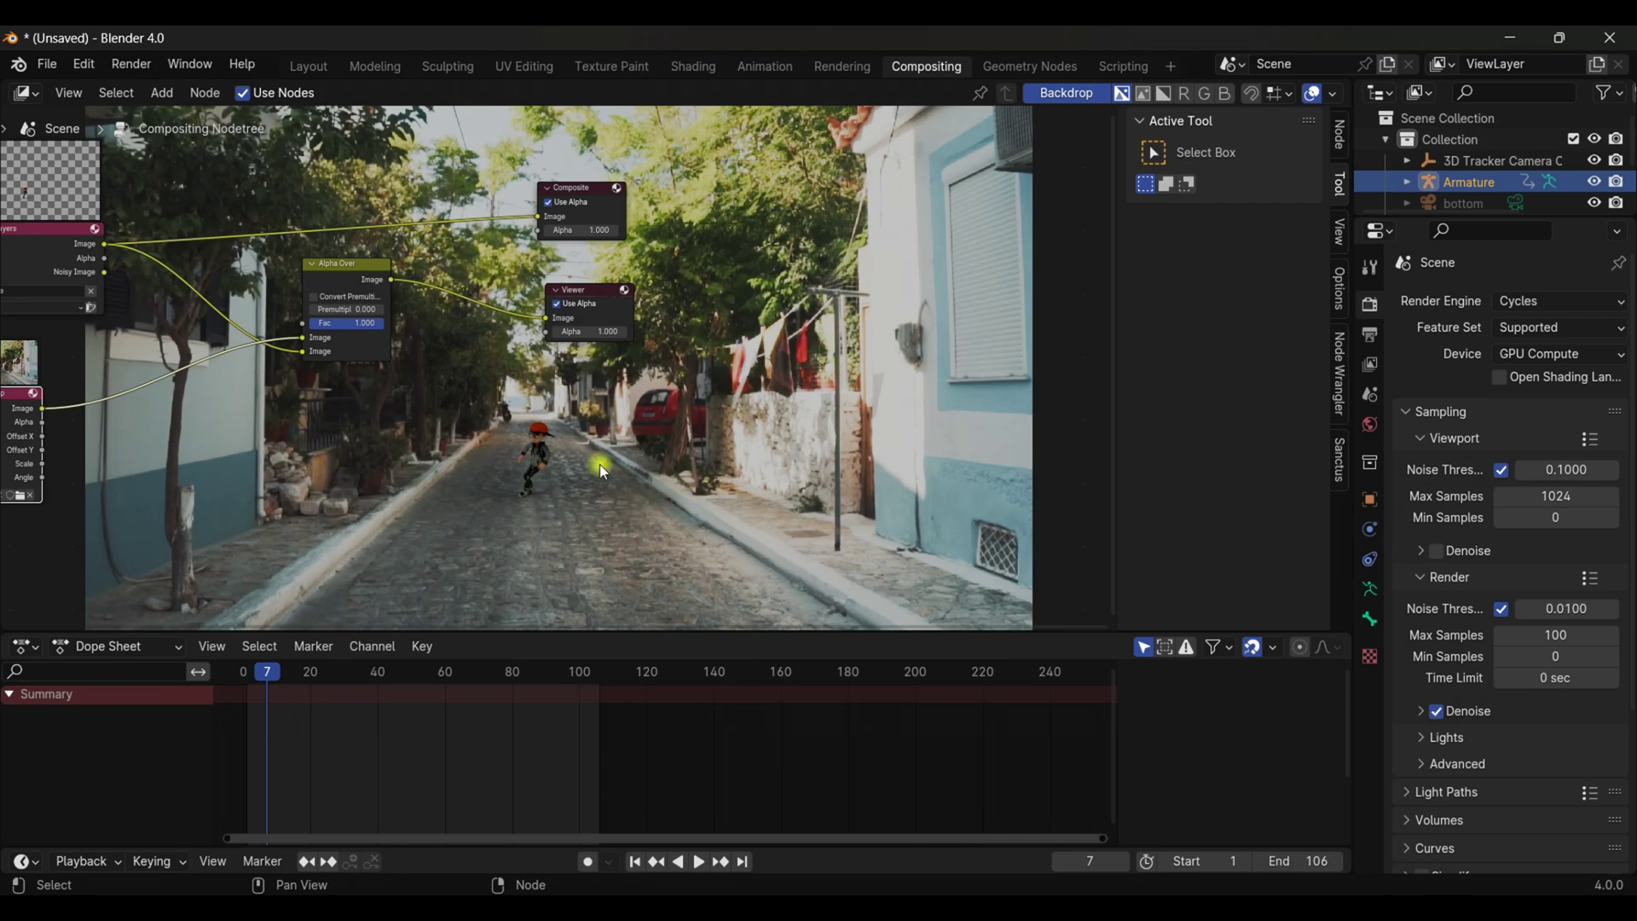
key("v")
key("v")
key("v")
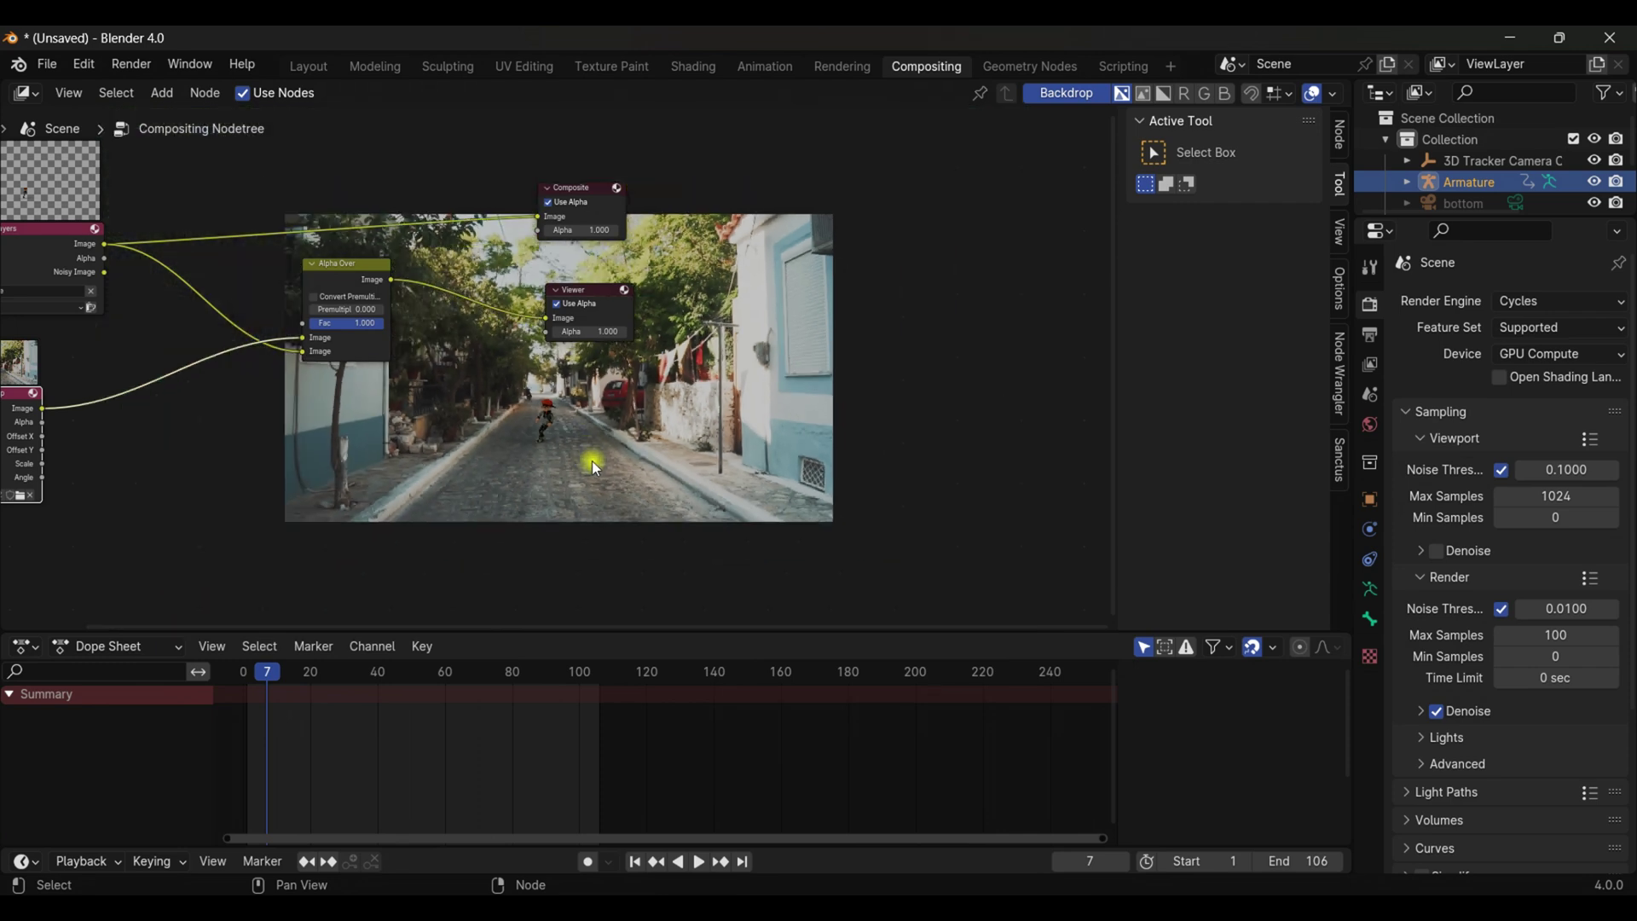
left_click_drag(394, 280, 538, 217)
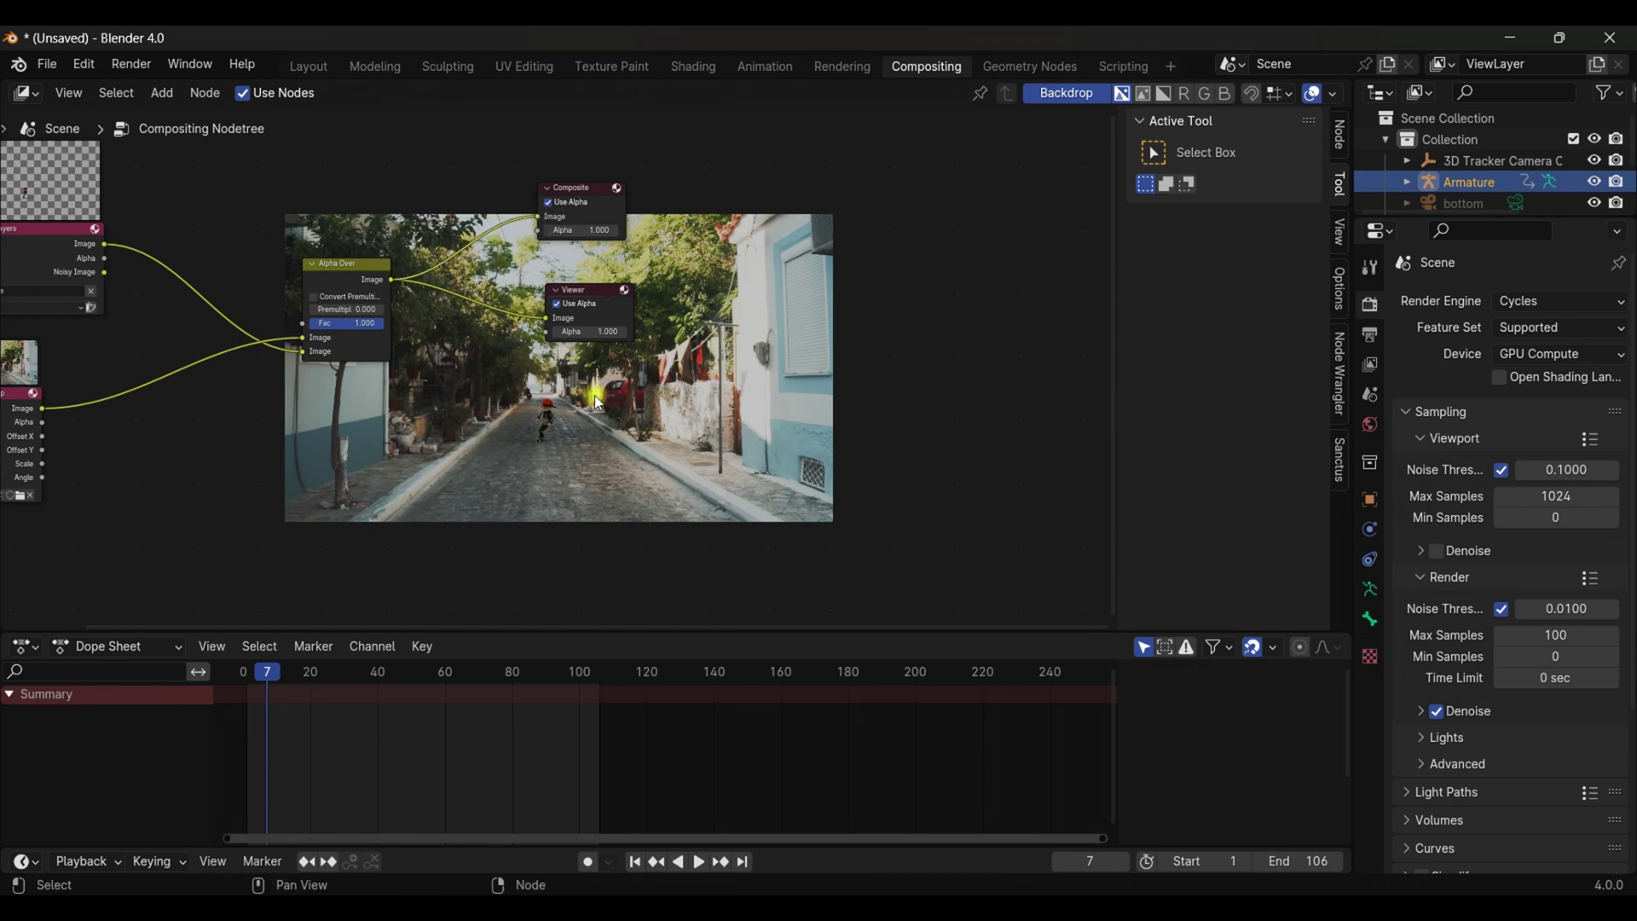